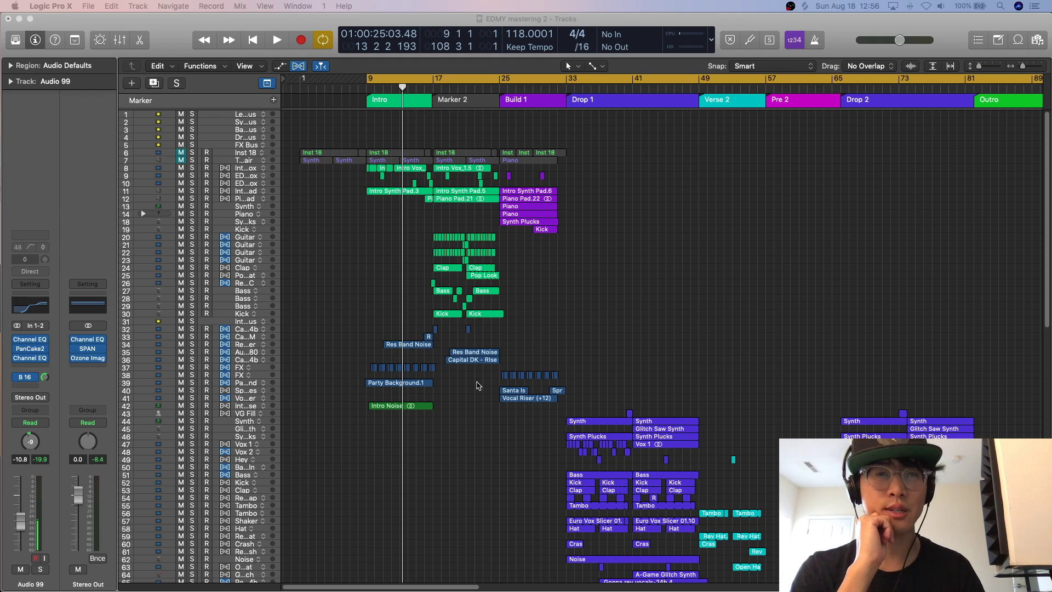
# - Play the full mix through the Intro section up to about the start of Marker 2
pyautogui.click(477, 385)
pyautogui.press('space')
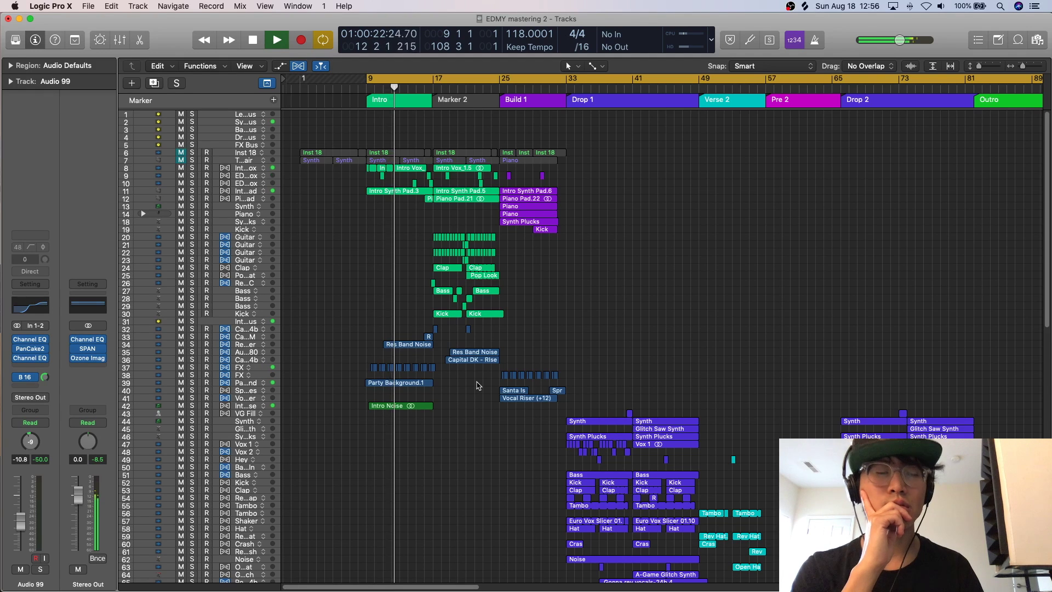
pyautogui.hotkey('ctrl', 'alt', 'Down')
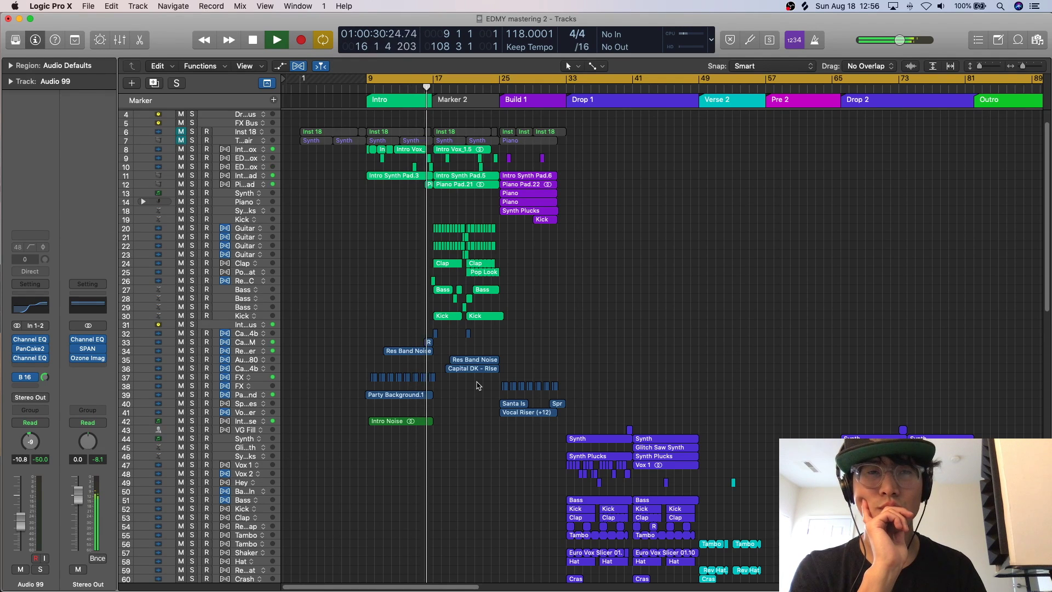
pyautogui.press('space')
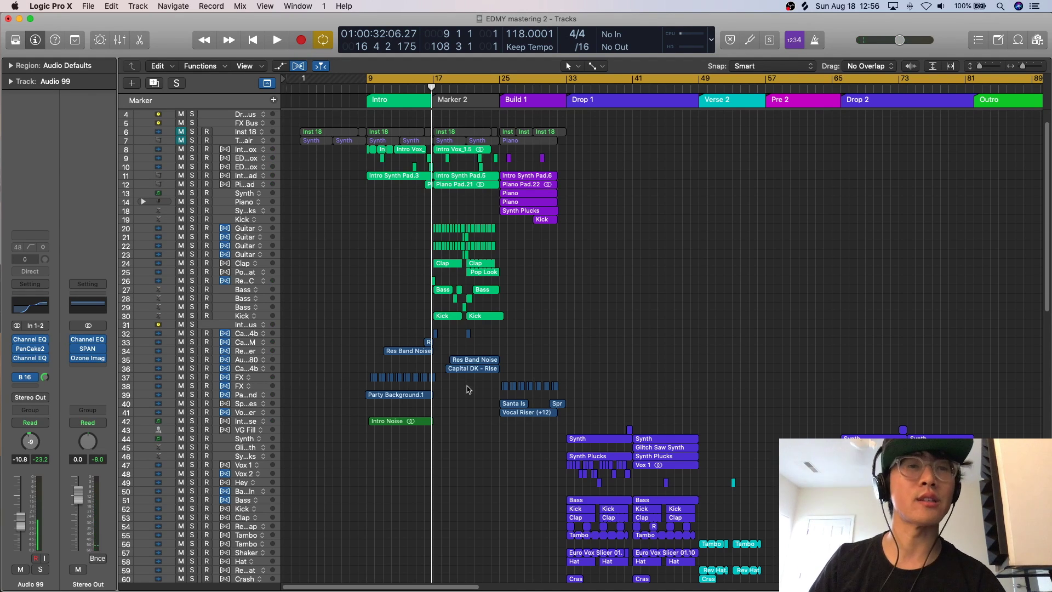
# - Solo the Intro Noise track and listen to it from the start of the Intro, with the cycle range set to bars 12–17
pyautogui.press('super+Down')
pyautogui.press('super+Down')
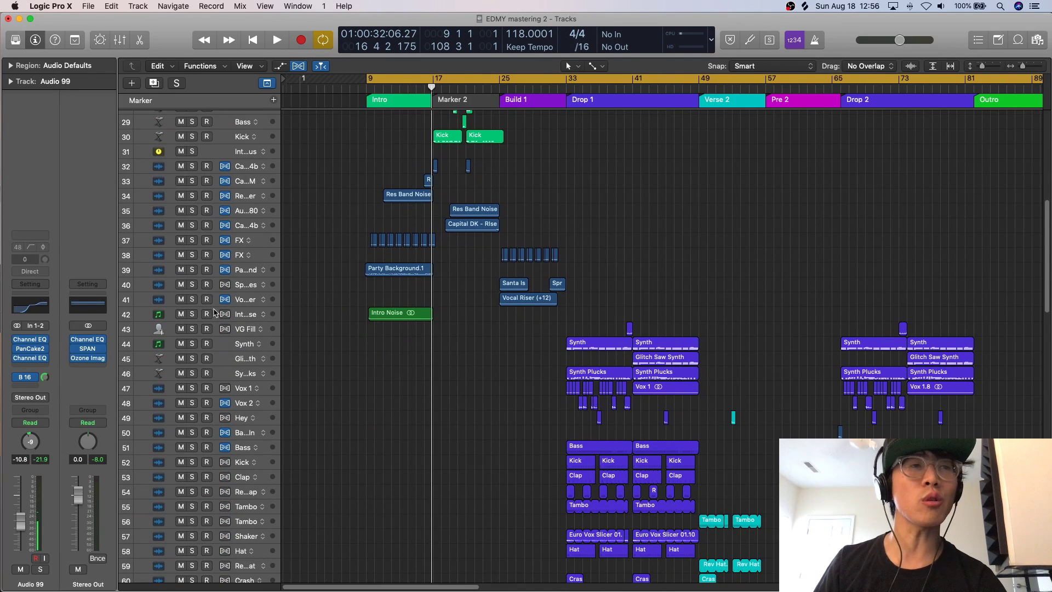
pyautogui.click(192, 314)
pyautogui.doubleClick(366, 87)
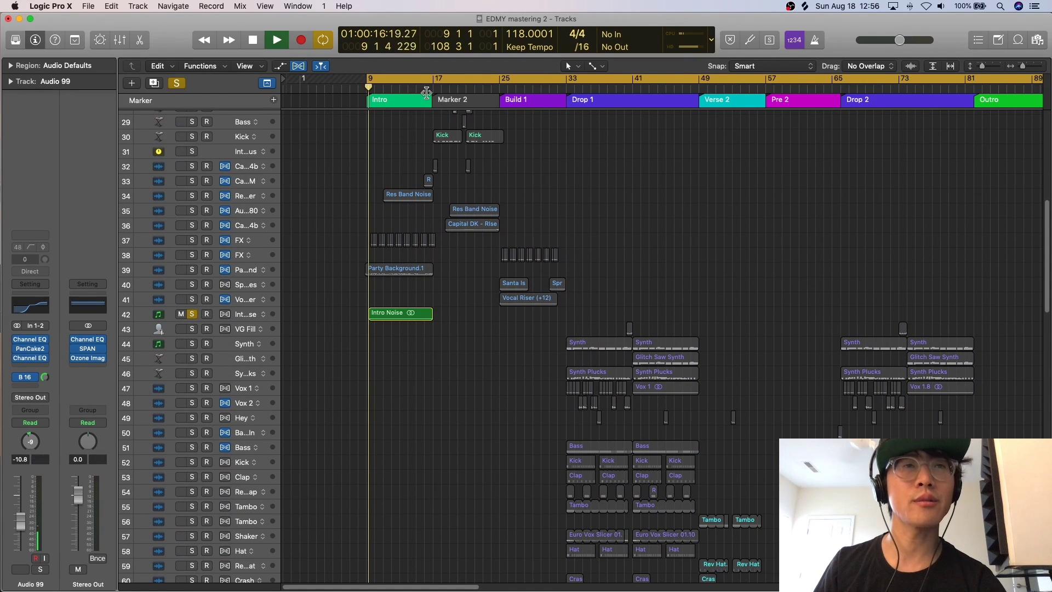
pyautogui.moveTo(392, 82); pyautogui.dragTo(430, 81)
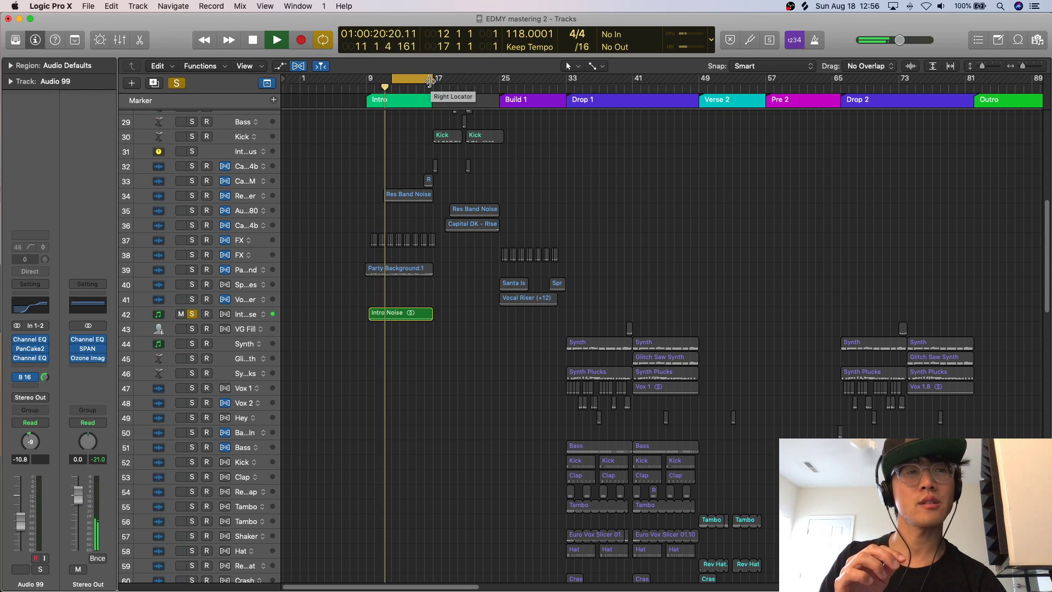
pyautogui.press('space')
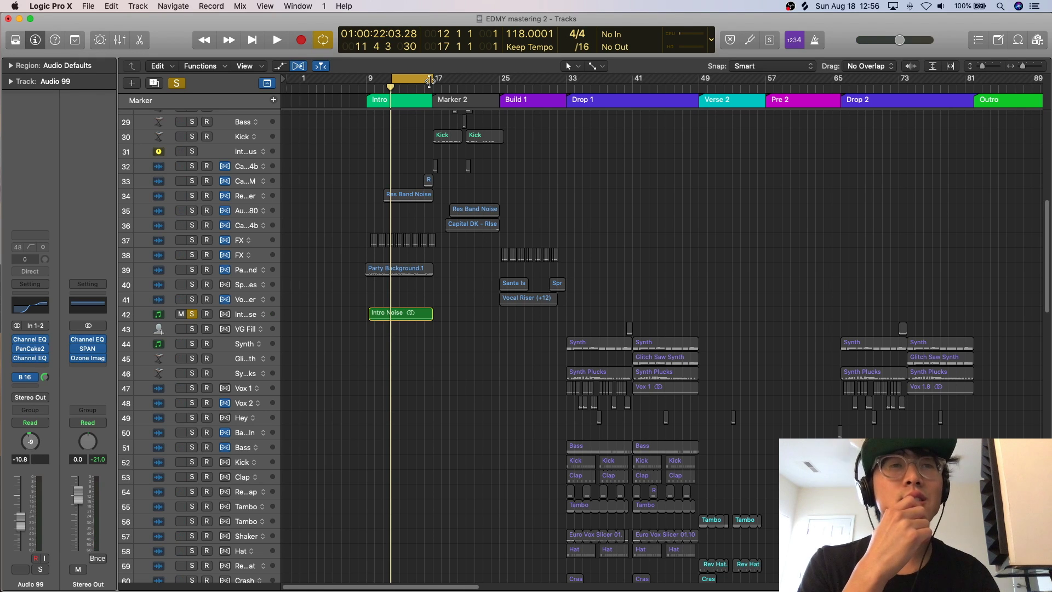
# - Listen closely to the louder part of the Intro Noise region with the cycle range set to bars 15–16
pyautogui.scroll(6, 509, 276)
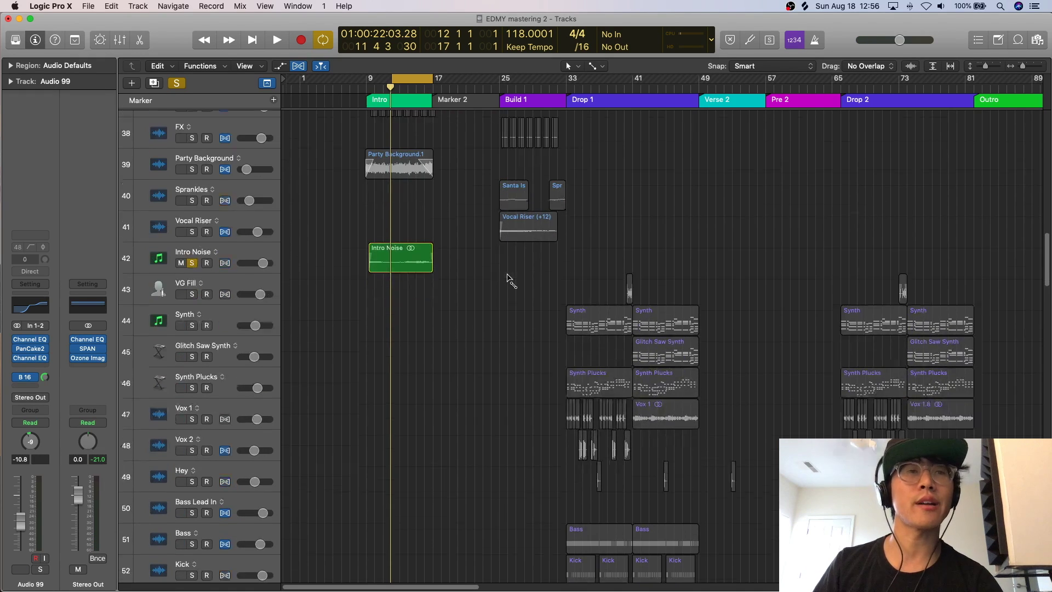
pyautogui.scroll(5, 508, 276)
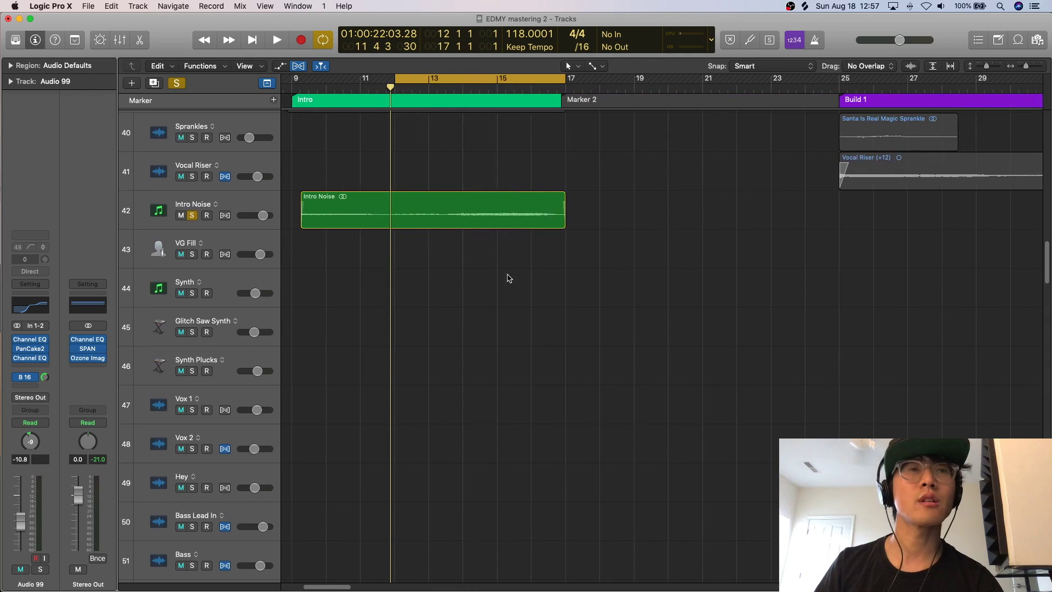
pyautogui.moveTo(502, 82); pyautogui.dragTo(536, 82)
pyautogui.press('space')
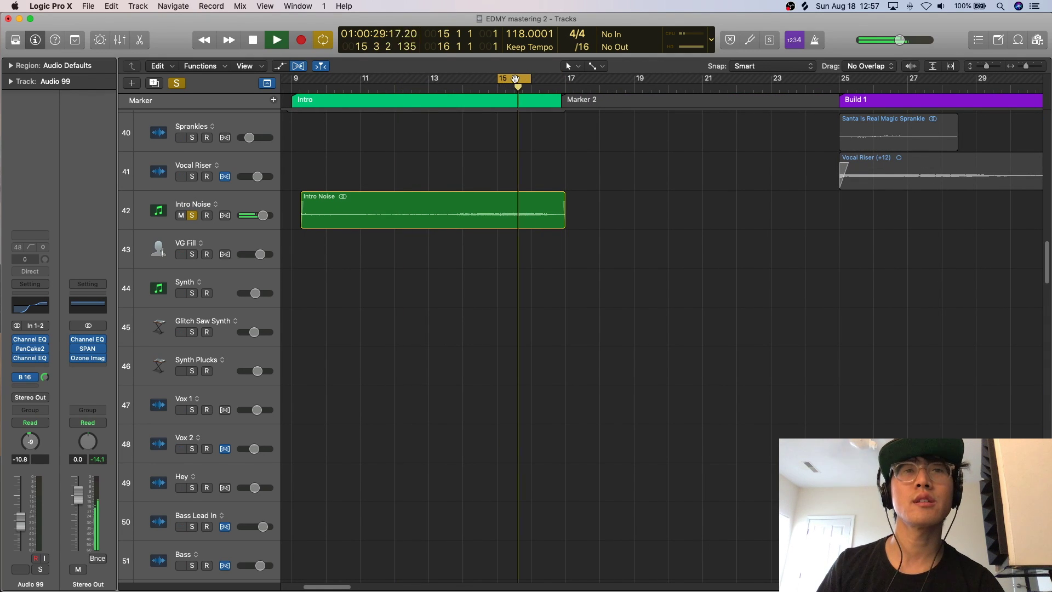
pyautogui.press('space')
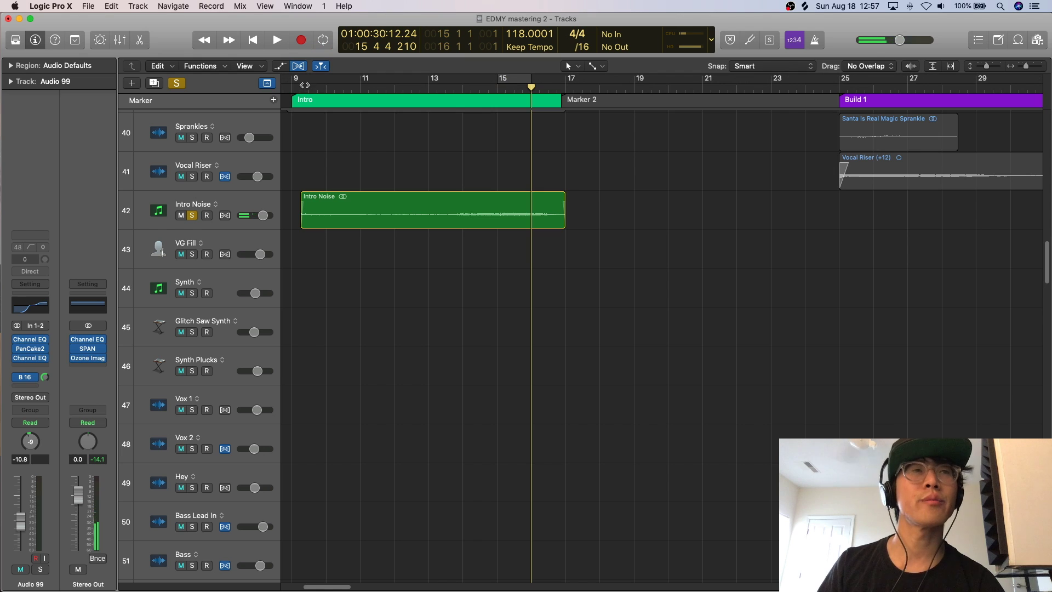
# - Set the cycle range to bars 9–17 and add a soloed software instrument track directly below Intro Noise
pyautogui.moveTo(296, 83); pyautogui.dragTo(553, 115)
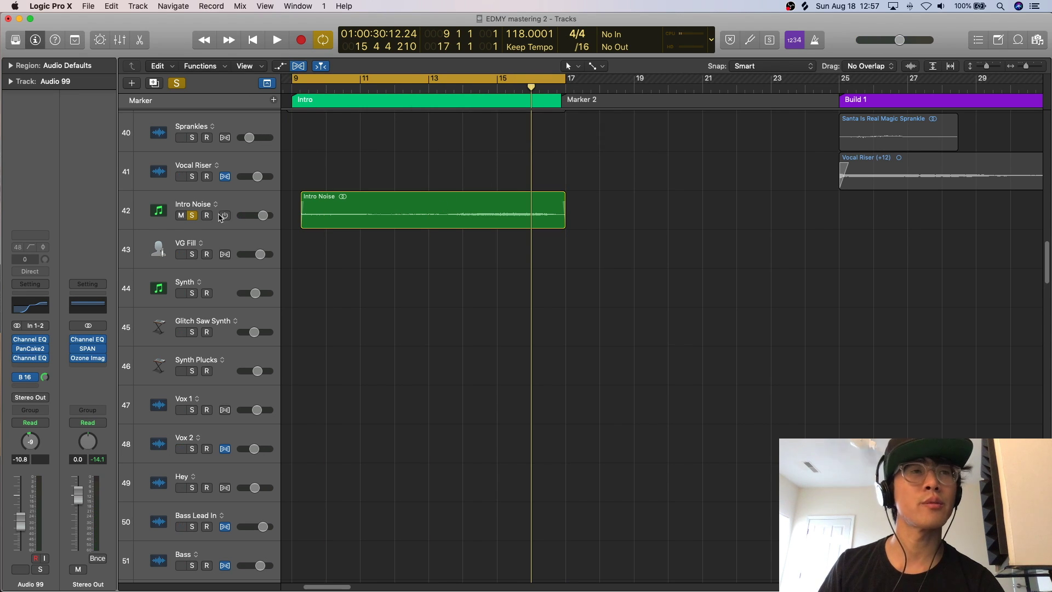
pyautogui.click(239, 201)
pyautogui.press('alt+super+s')
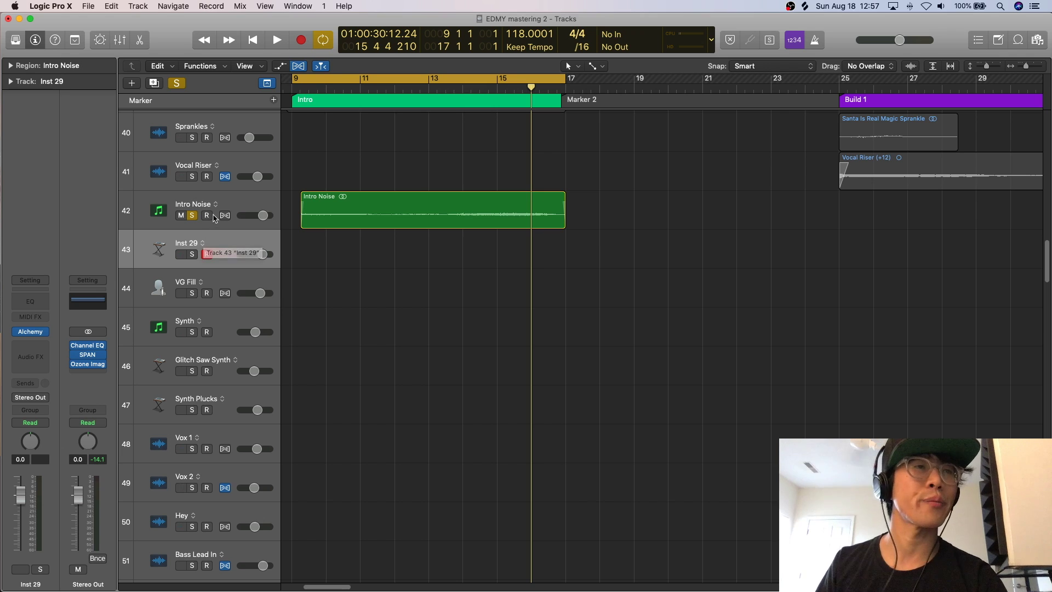
pyautogui.click(194, 254)
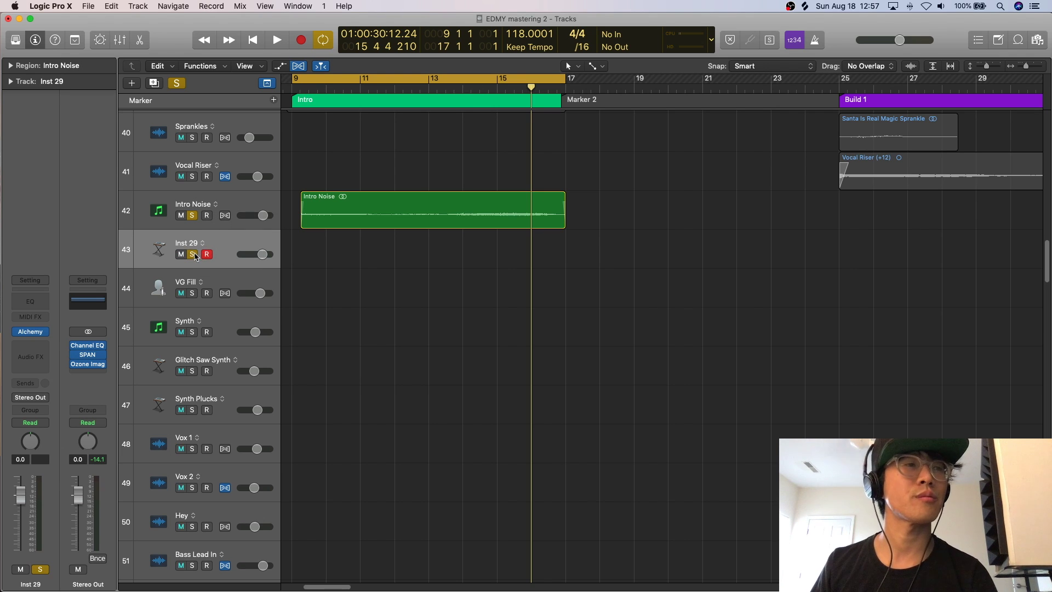
# - Load the Xfer Records Serum synth in stereo as the new track's instrument and reposition its window
pyautogui.click(51, 332)
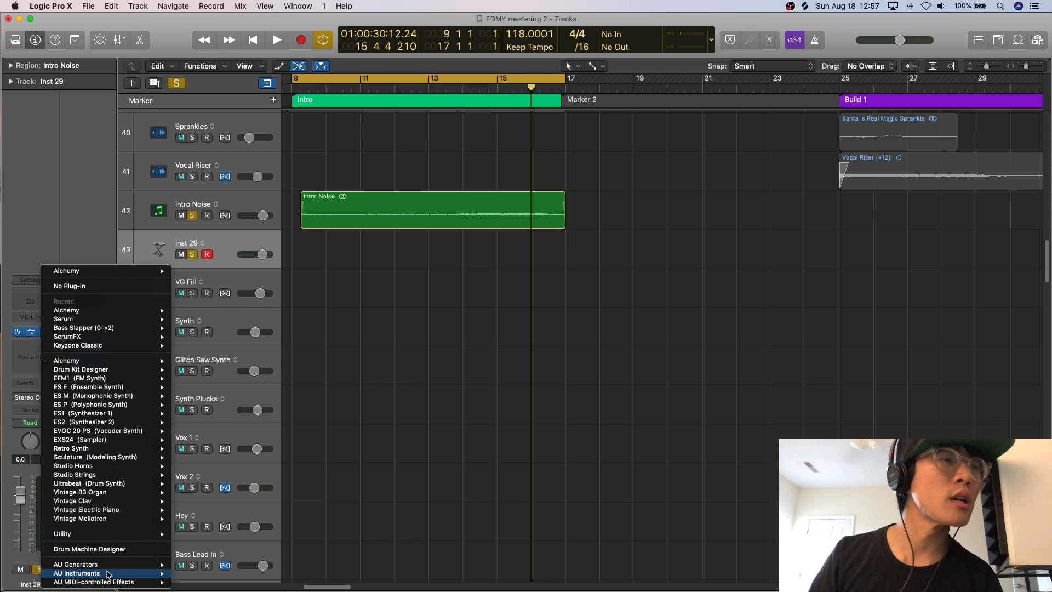
pyautogui.moveTo(140, 568)
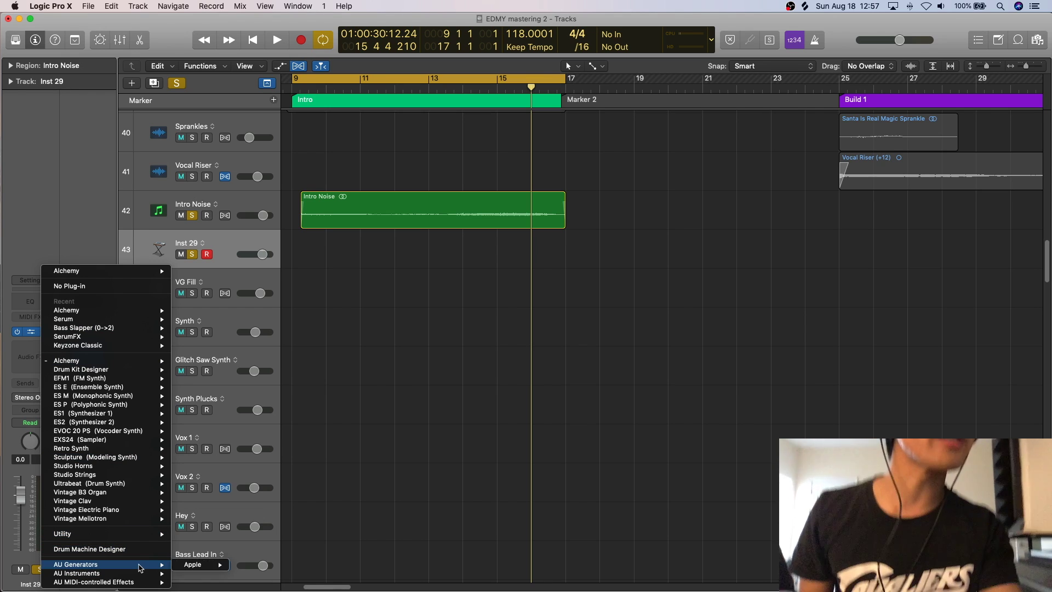
pyautogui.moveTo(179, 566)
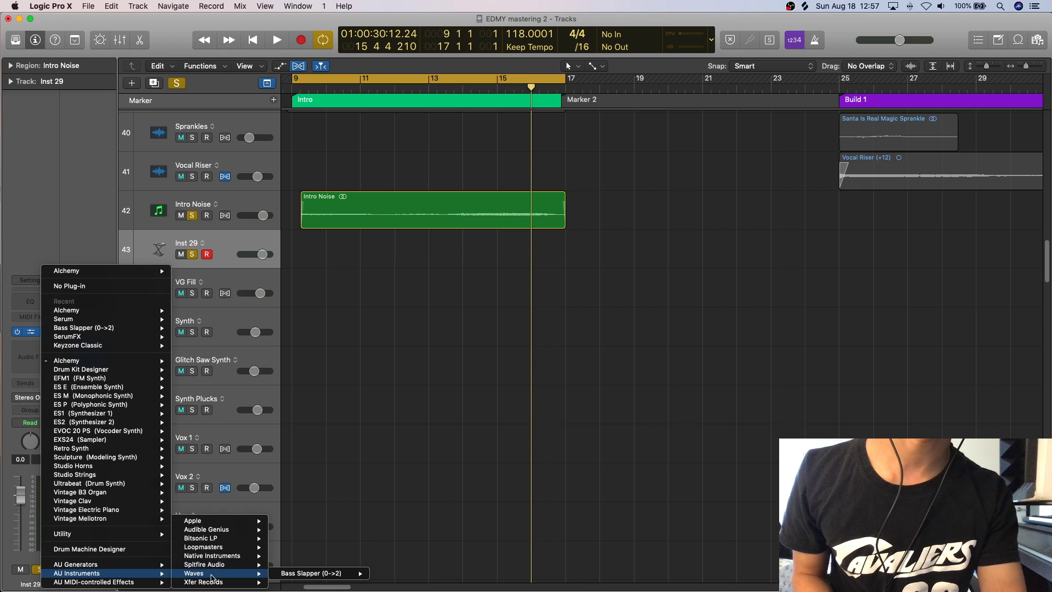
pyautogui.moveTo(244, 584)
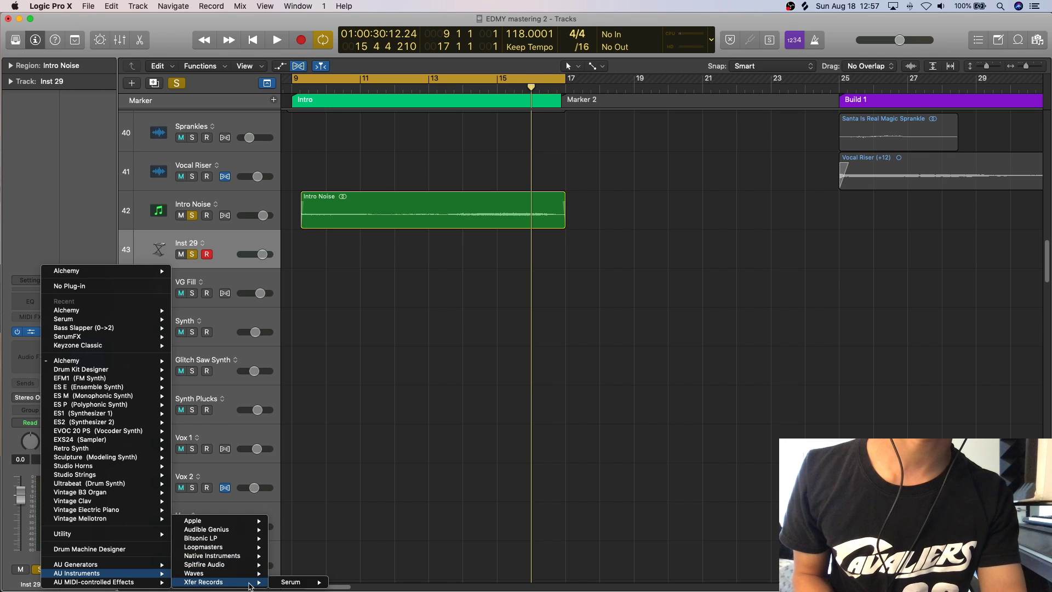
pyautogui.moveTo(299, 583)
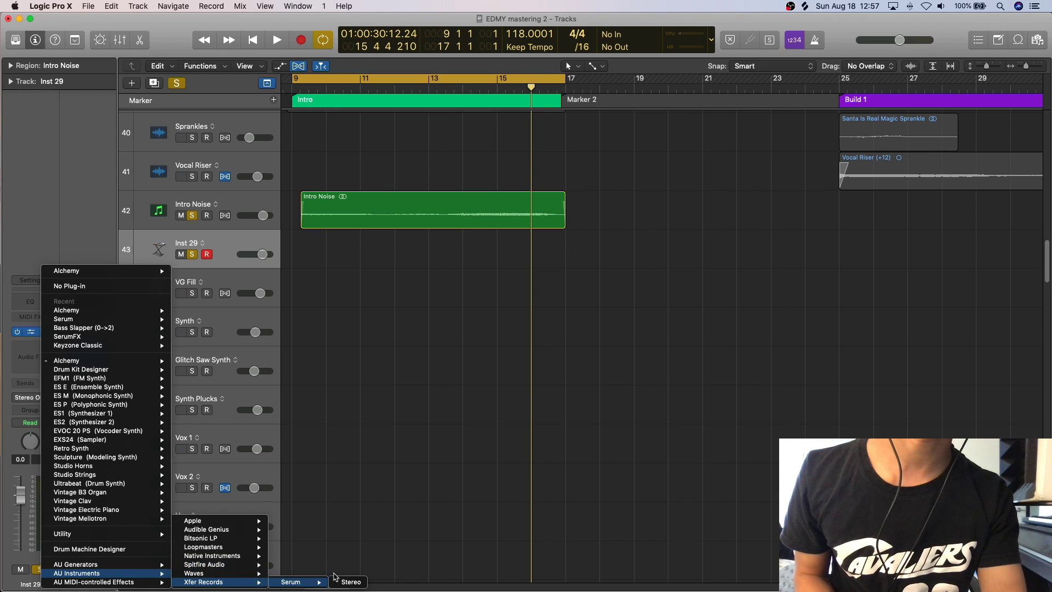
pyautogui.click(343, 582)
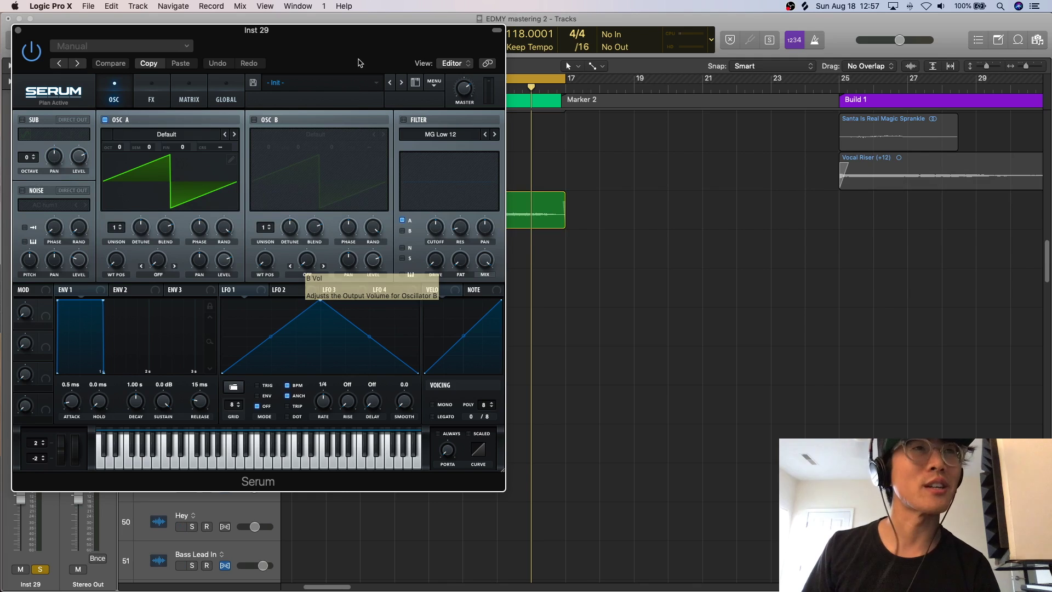
pyautogui.moveTo(331, 47); pyautogui.dragTo(400, 49)
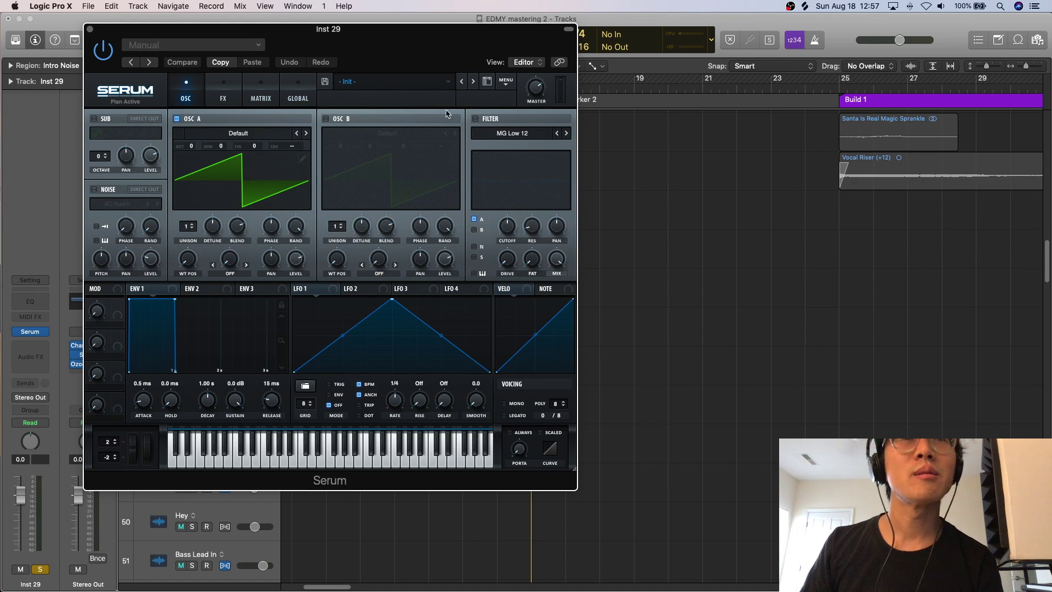
# - Enable Serum's filter with noise routed into it, choose the Cmb H6+ flange type and raise the resonance
pyautogui.click(475, 119)
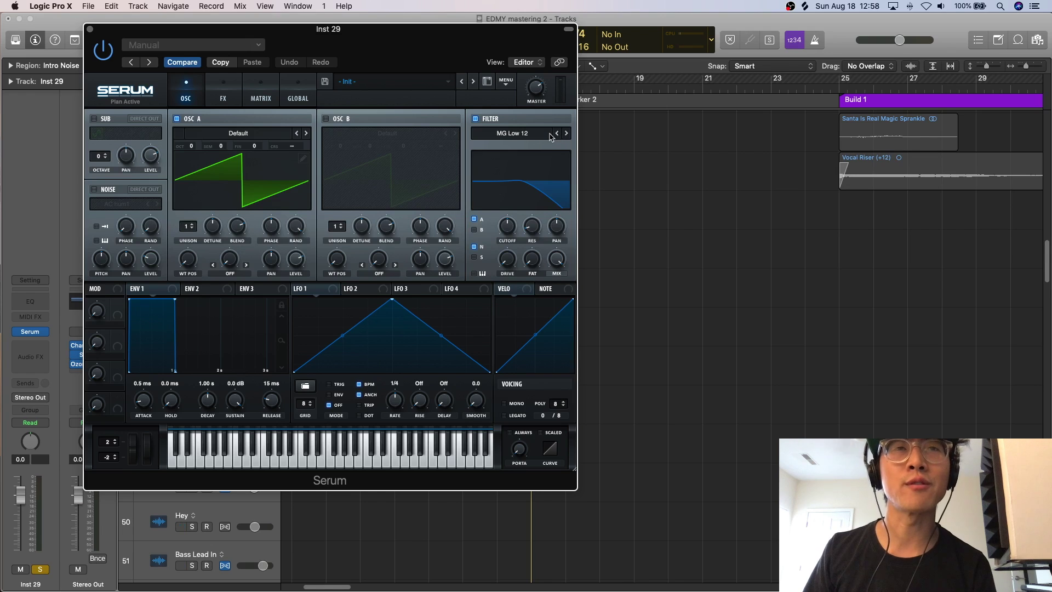
pyautogui.click(552, 136)
pyautogui.moveTo(543, 148)
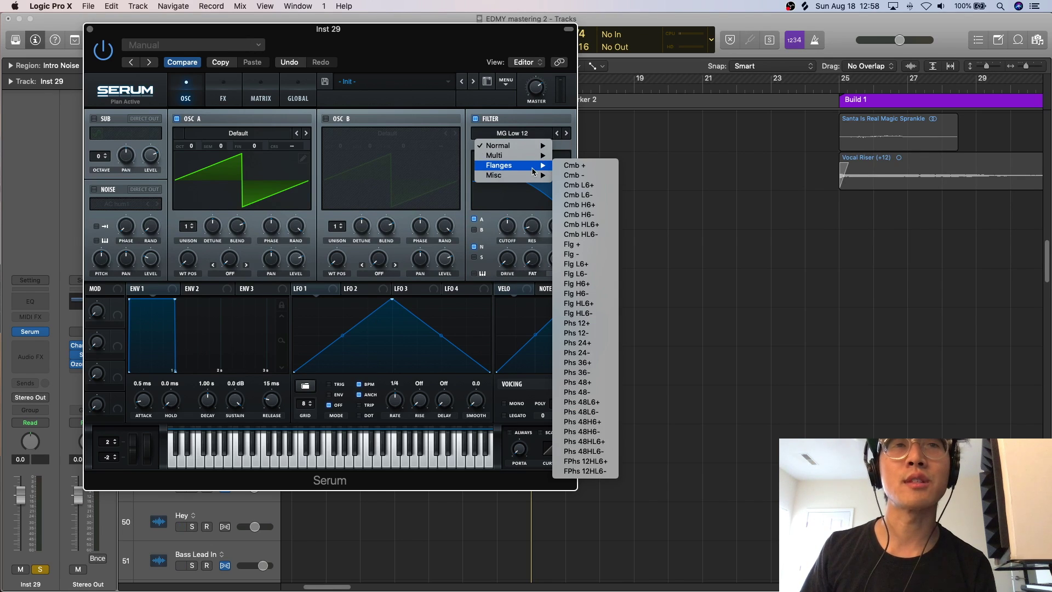
pyautogui.click(596, 205)
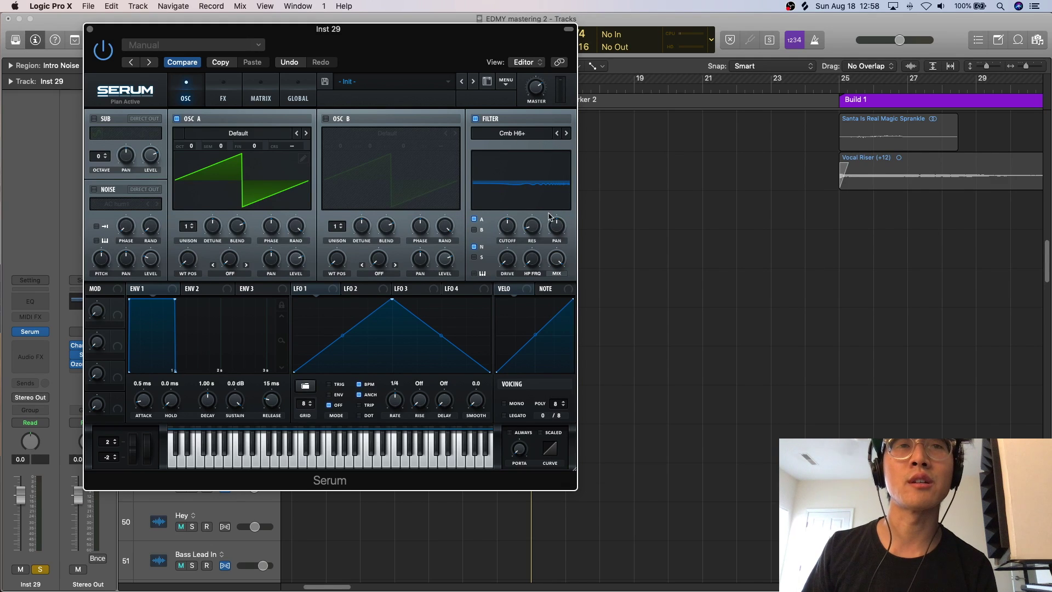
pyautogui.moveTo(532, 225); pyautogui.dragTo(533, 216)
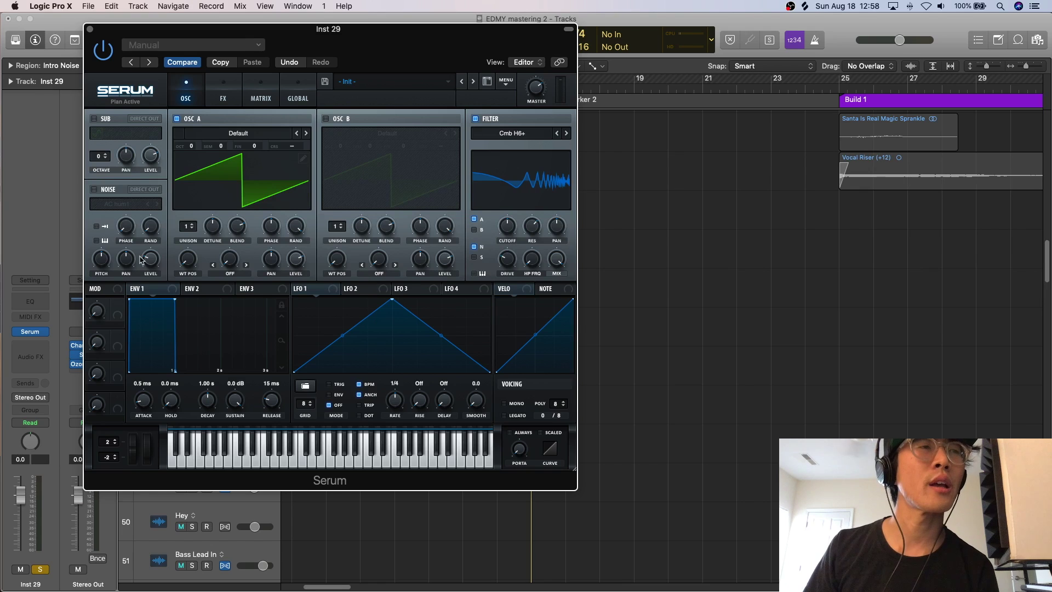
# - Turn on the noise oscillator and assign Env 2 to both the filter cutoff and the noise level
pyautogui.click(94, 189)
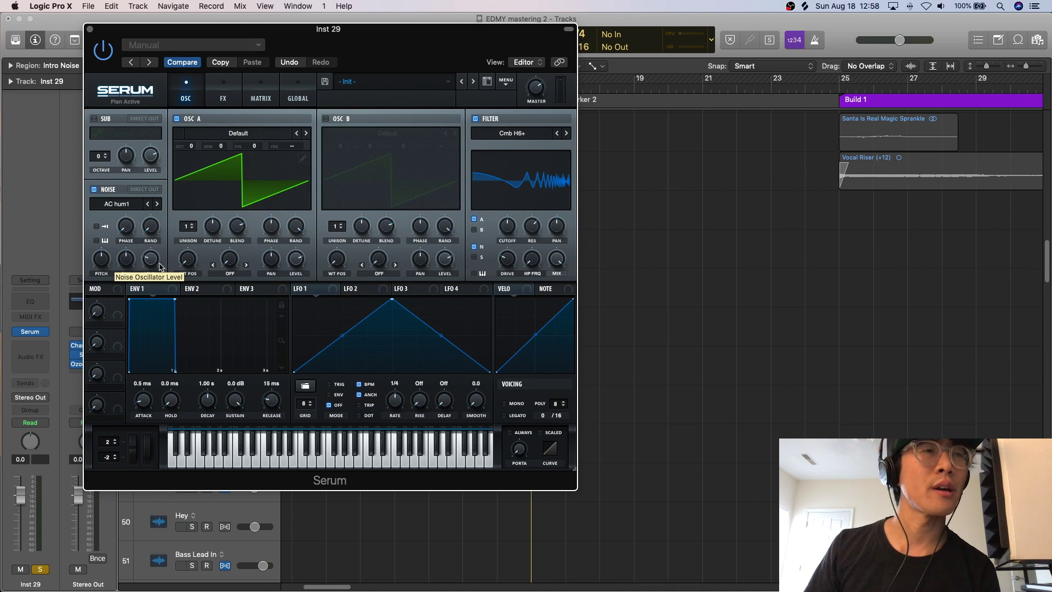
pyautogui.click(197, 289)
pyautogui.moveTo(187, 289); pyautogui.dragTo(508, 232)
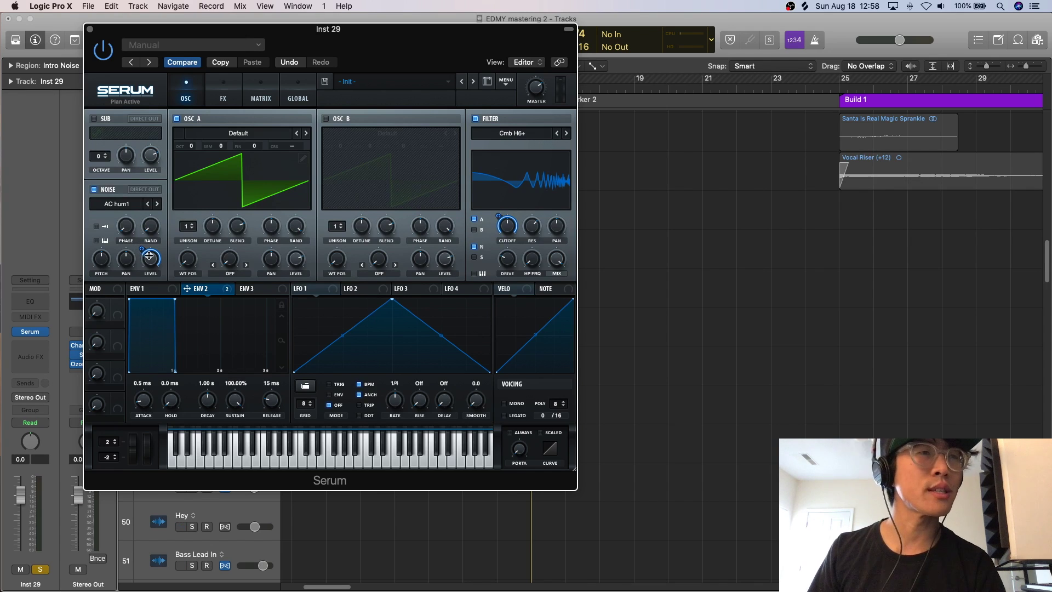
# - Adjust the noise level and the Env 2 modulation depths on noise level and filter cutoff
pyautogui.moveTo(151, 259)
pyautogui.moveTo(152, 210); pyautogui.dragTo(157, 190)
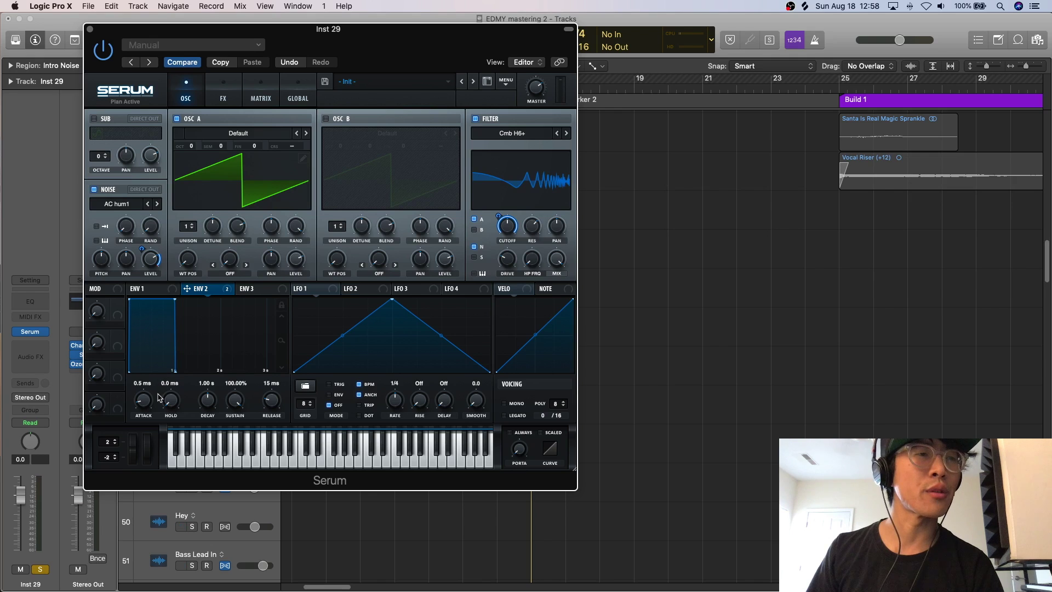
pyautogui.moveTo(149, 270)
pyautogui.moveTo(153, 299); pyautogui.dragTo(159, 346)
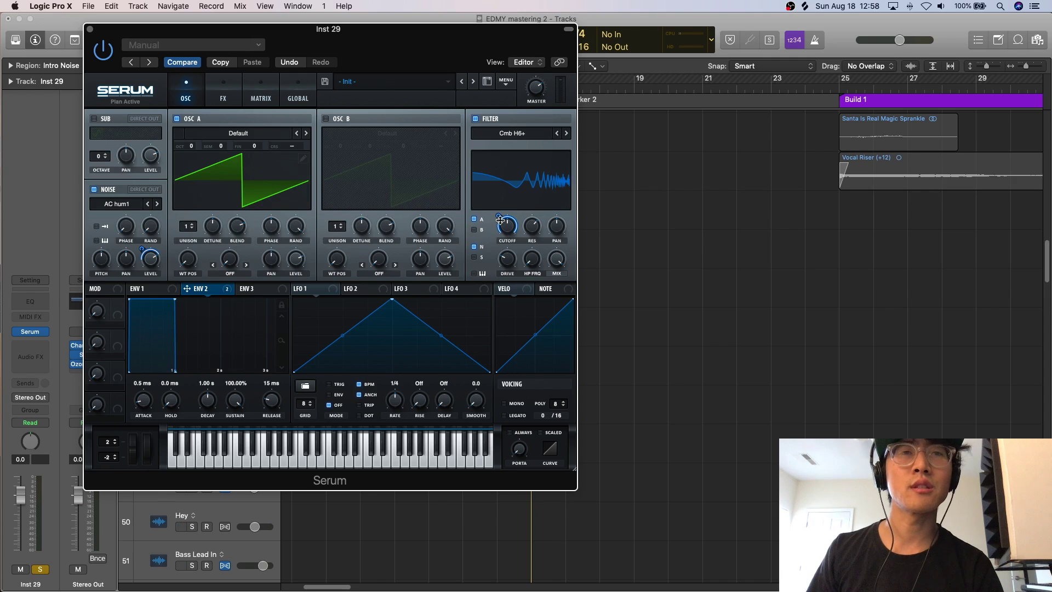
pyautogui.moveTo(505, 223); pyautogui.dragTo(505, 336)
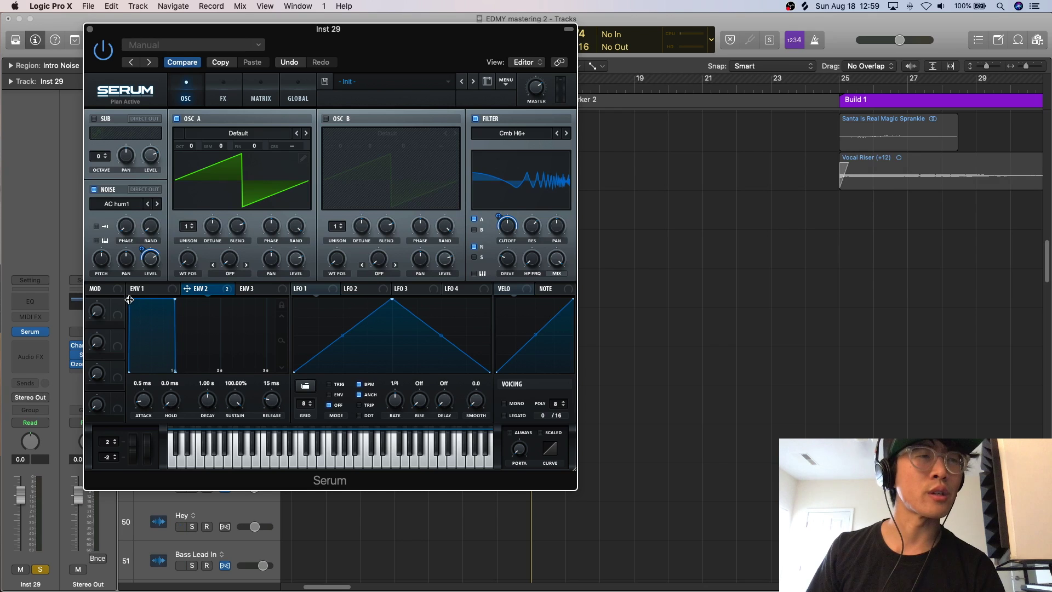
# - Shape Env 2 with an attack of about 1.22 s, a decay of about 4.16 s and 0% sustain
pyautogui.moveTo(128, 300); pyautogui.dragTo(195, 302)
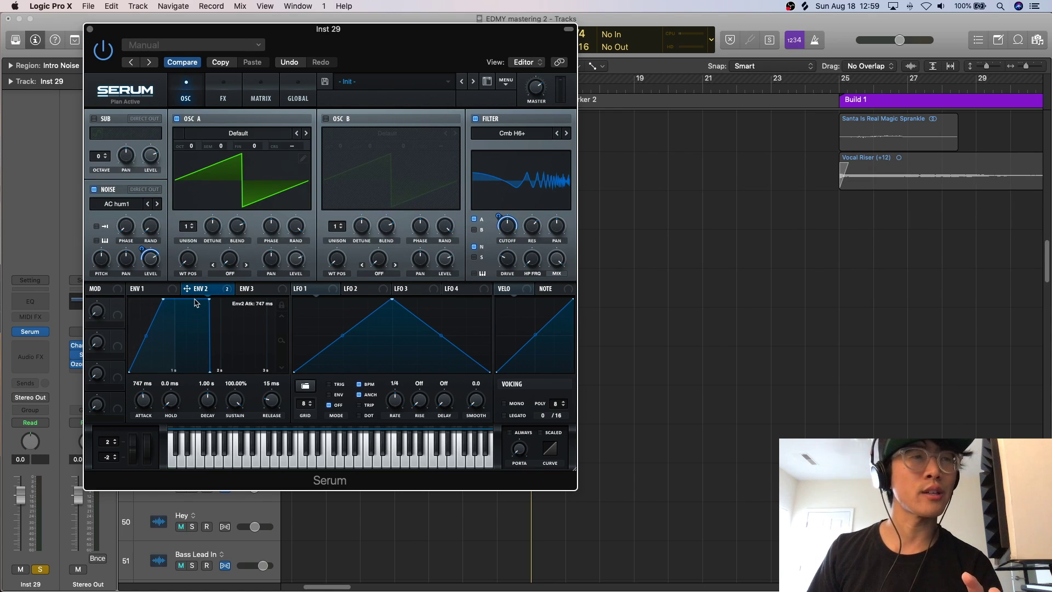
pyautogui.moveTo(210, 300); pyautogui.dragTo(220, 404)
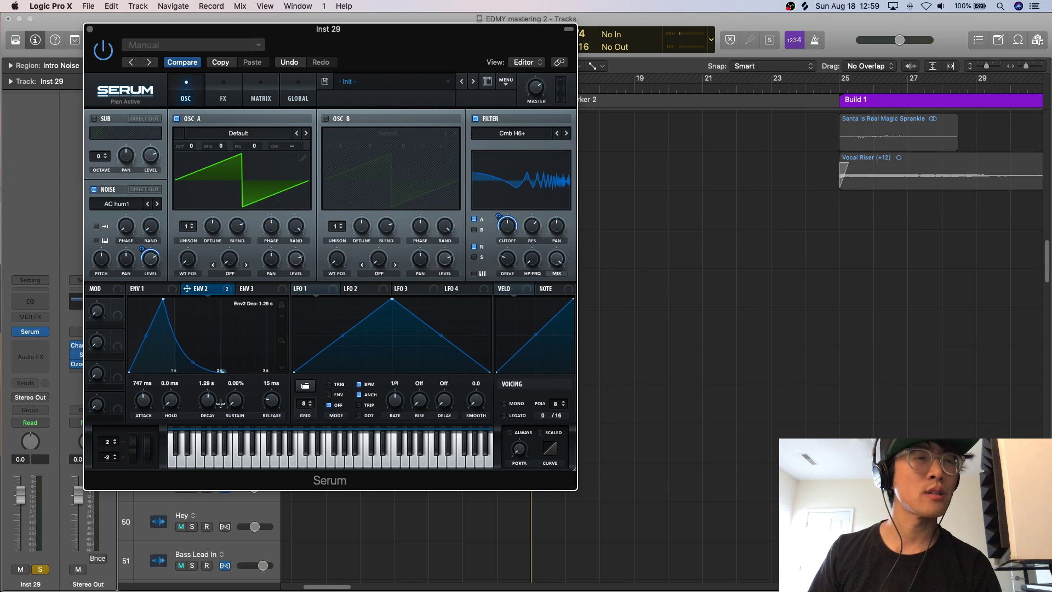
pyautogui.moveTo(161, 300); pyautogui.dragTo(186, 301)
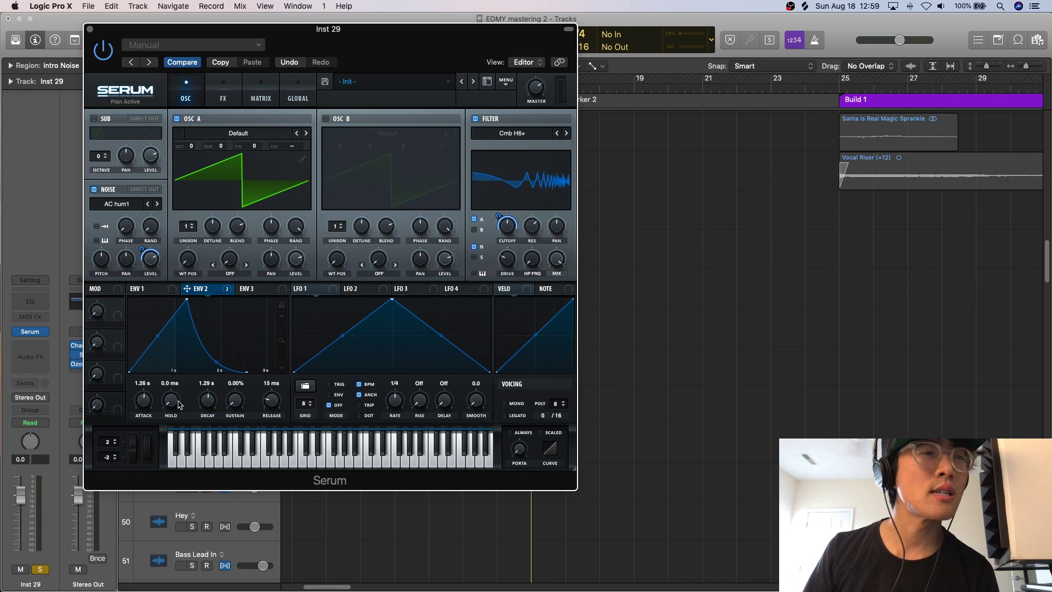
pyautogui.scroll(-2, 145, 402)
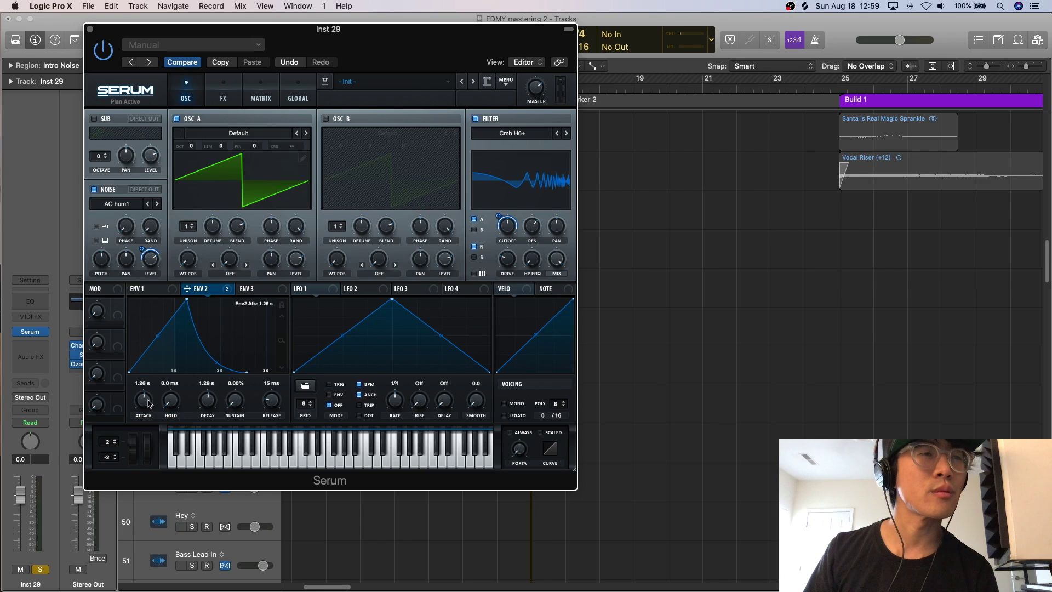
pyautogui.moveTo(219, 405); pyautogui.dragTo(217, 385)
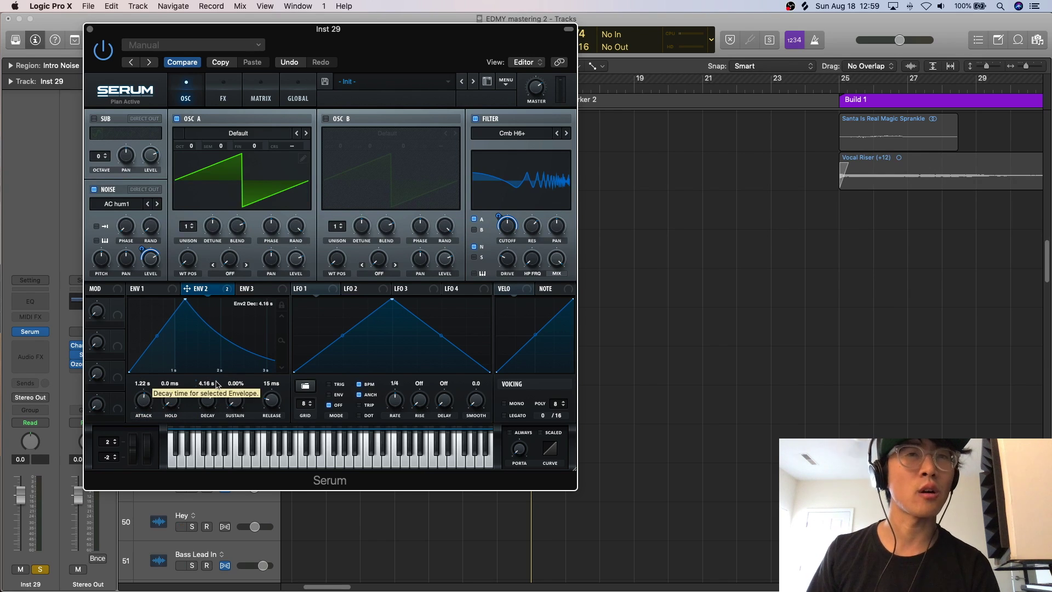
# - Move the Serum window aside, create an empty MIDI region on the Inst 29 track at bar 9 and extend it to bar 17
pyautogui.moveTo(366, 52); pyautogui.dragTo(576, 386)
pyautogui.moveTo(701, 222); pyautogui.dragTo(805, 130)
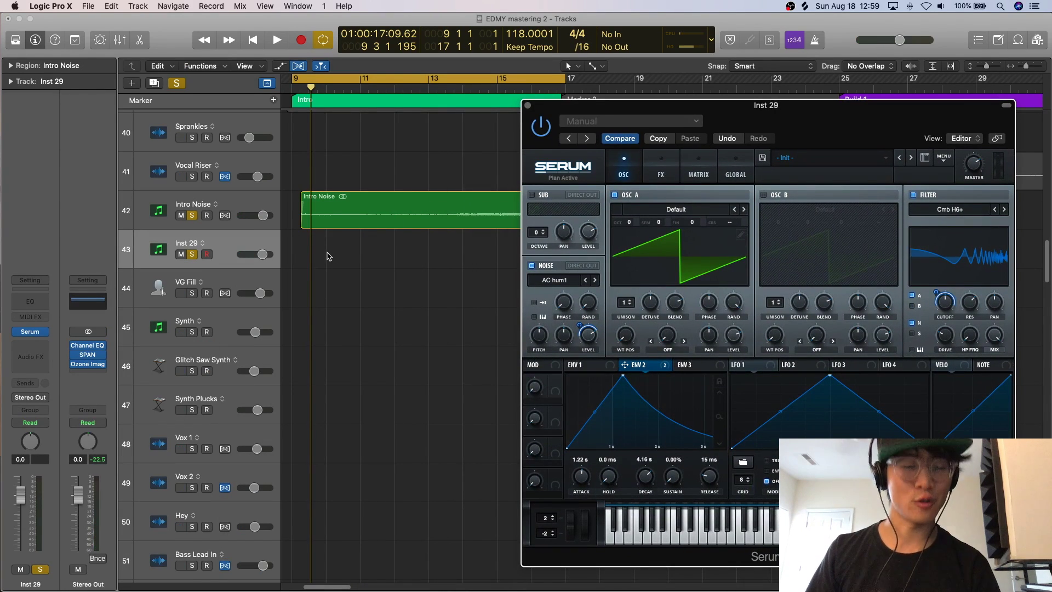
pyautogui.click(307, 257)
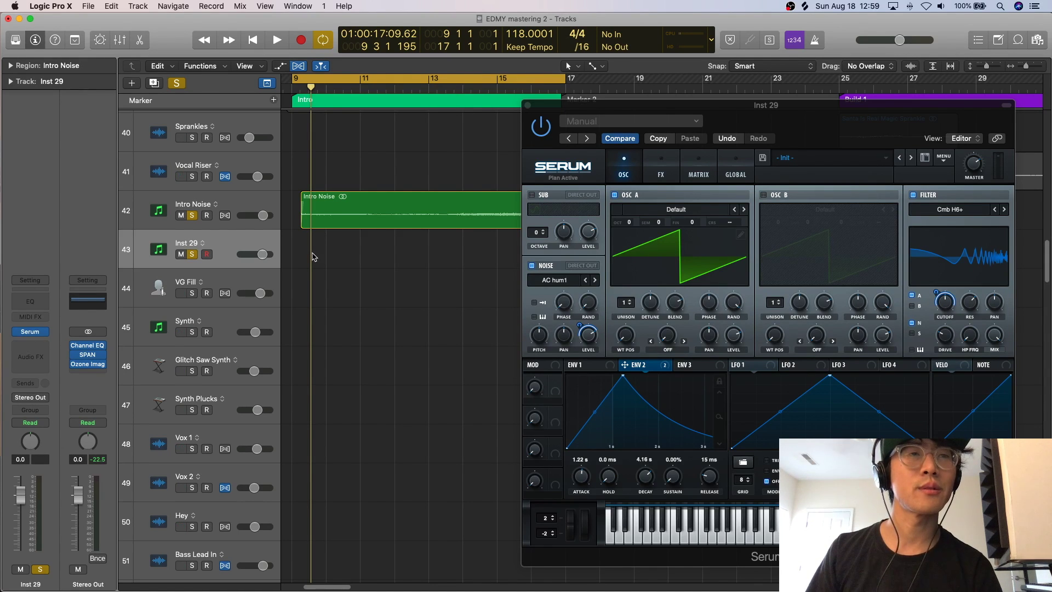
pyautogui.rightClick(312, 257)
pyautogui.click(373, 313)
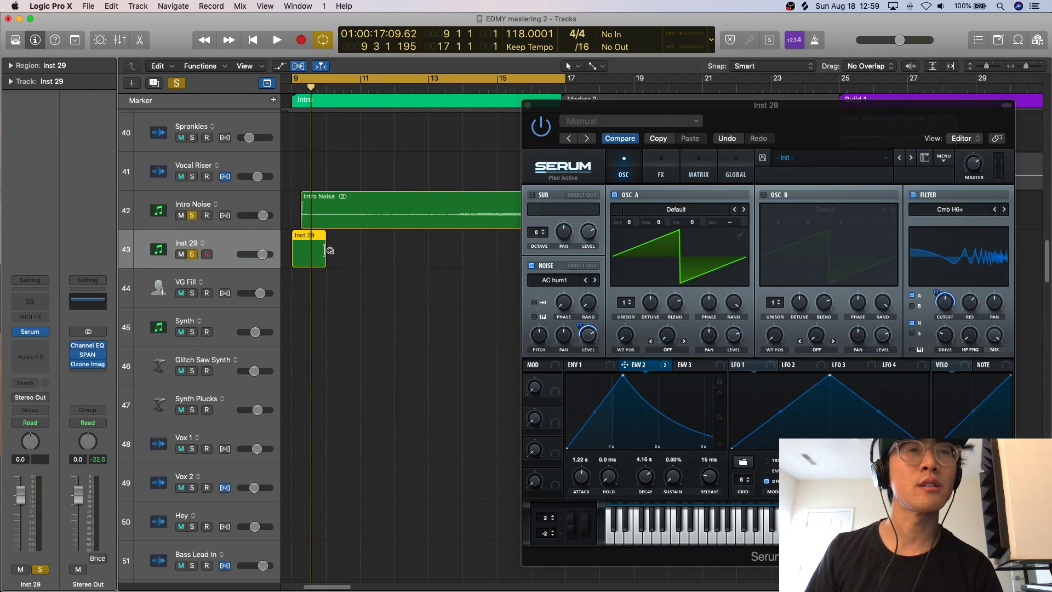
pyautogui.moveTo(333, 257); pyautogui.dragTo(504, 277)
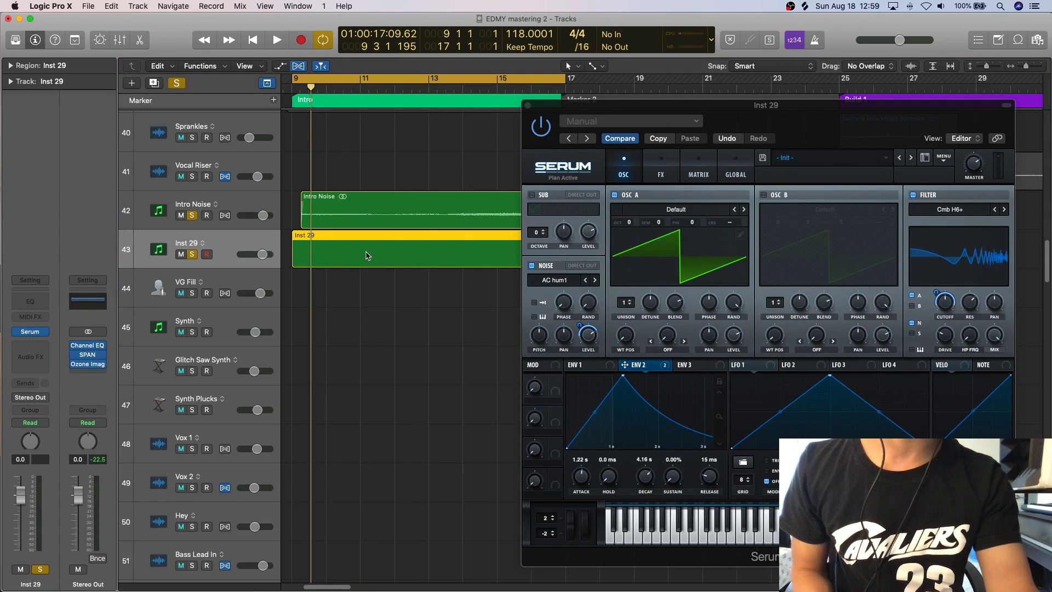
# - Open the Inst 29 region for note editing and draw one D3 note from near bar 9 to almost the region's end
pyautogui.doubleClick(367, 256)
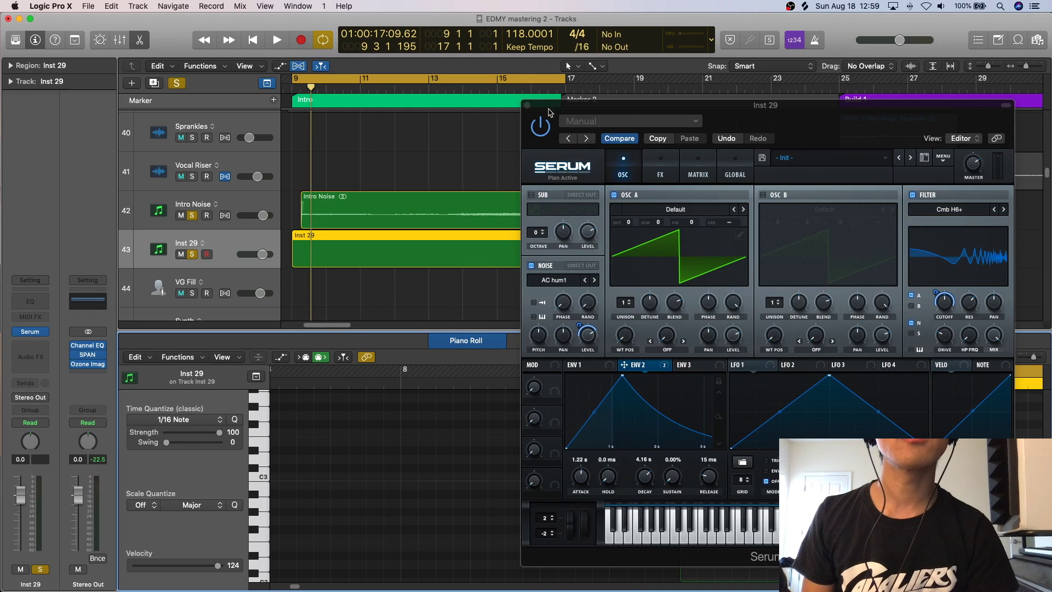
pyautogui.moveTo(550, 113); pyautogui.dragTo(845, 88)
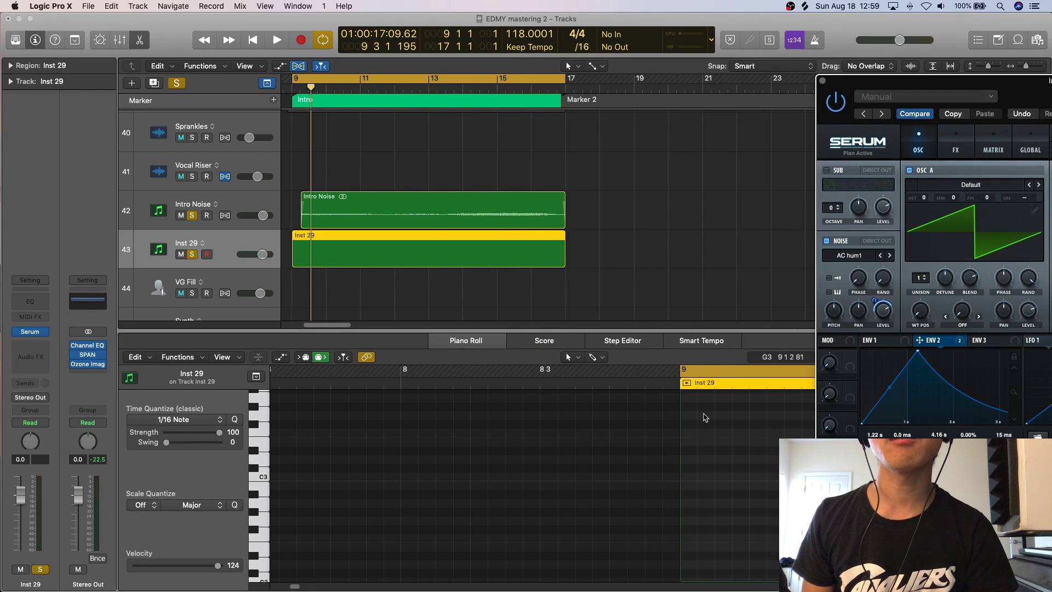
pyautogui.press('space')
pyautogui.press('space')
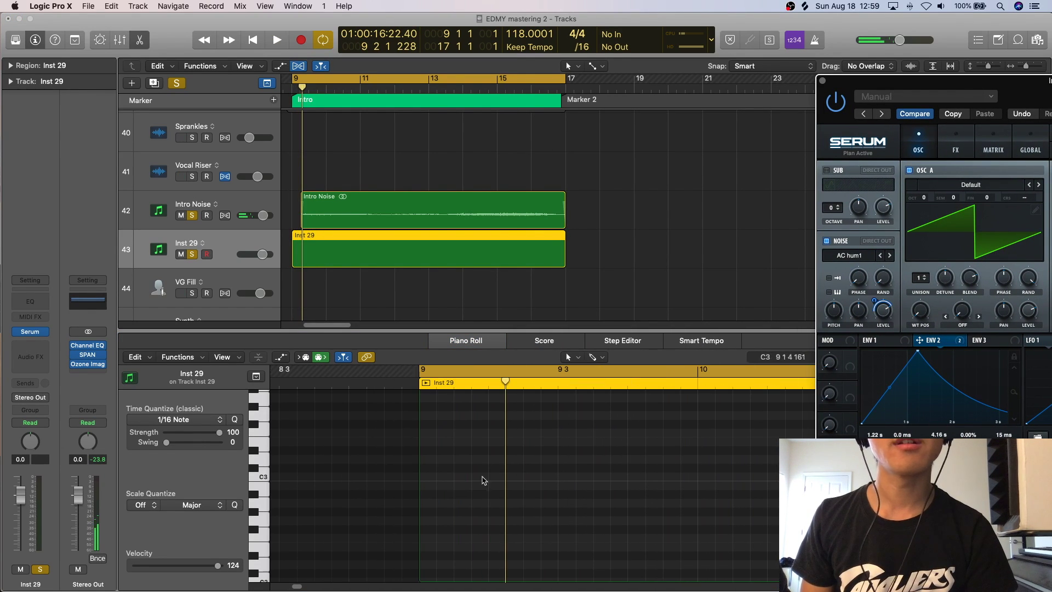
pyautogui.keyDown('super'); pyautogui.click(438, 459); pyautogui.keyUp('super')
pyautogui.click(444, 463)
pyautogui.moveTo(447, 459); pyautogui.dragTo(761, 438)
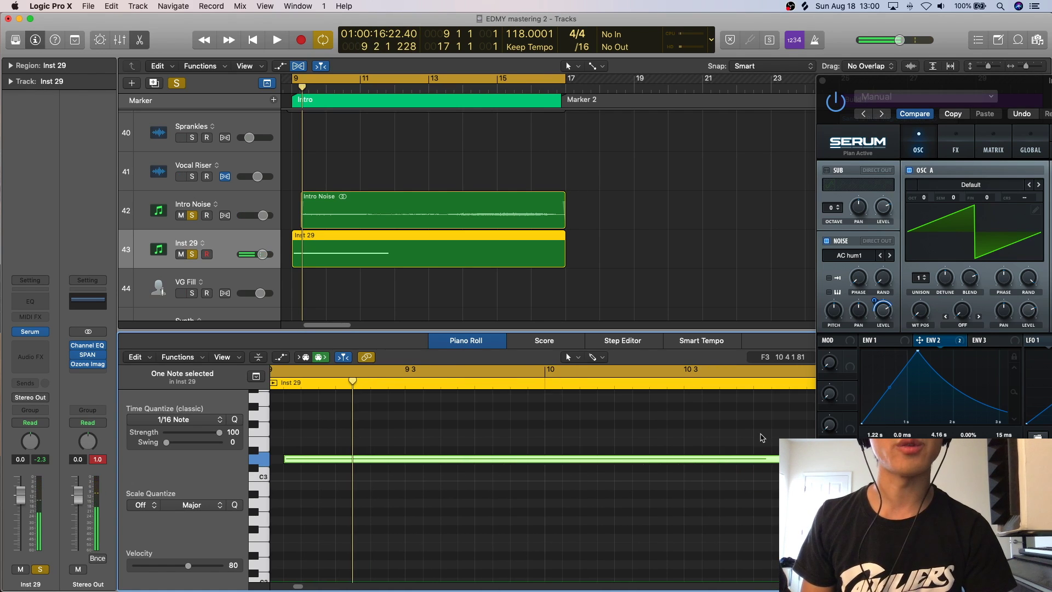
pyautogui.scroll(-5, 612, 460)
pyautogui.moveTo(473, 459); pyautogui.dragTo(719, 462)
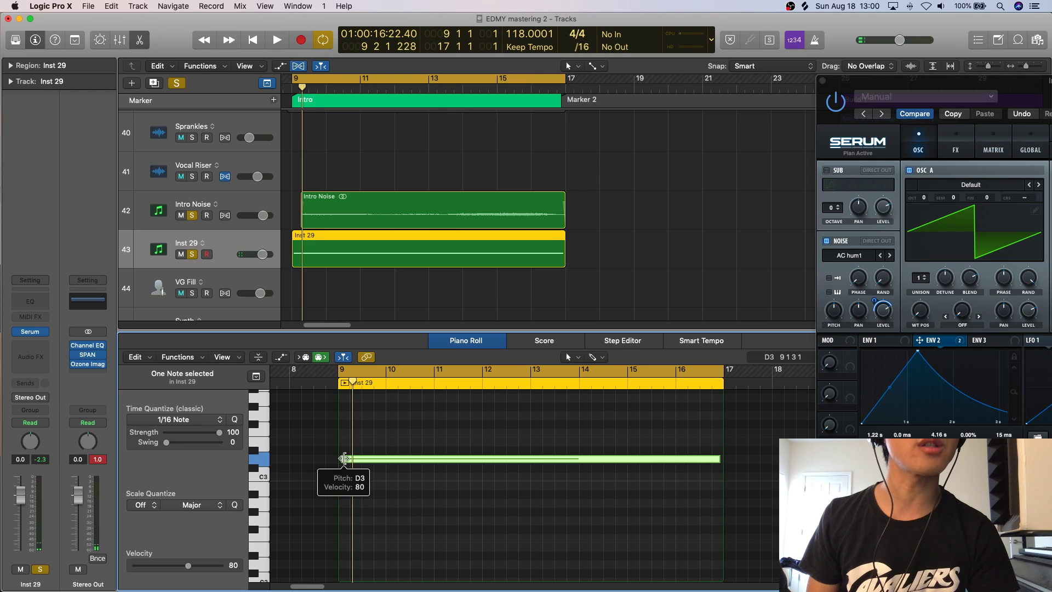
# - Take the Intro Noise track out of solo and lengthen Serum's Env 2 attack to 2.02 s
pyautogui.press('space')
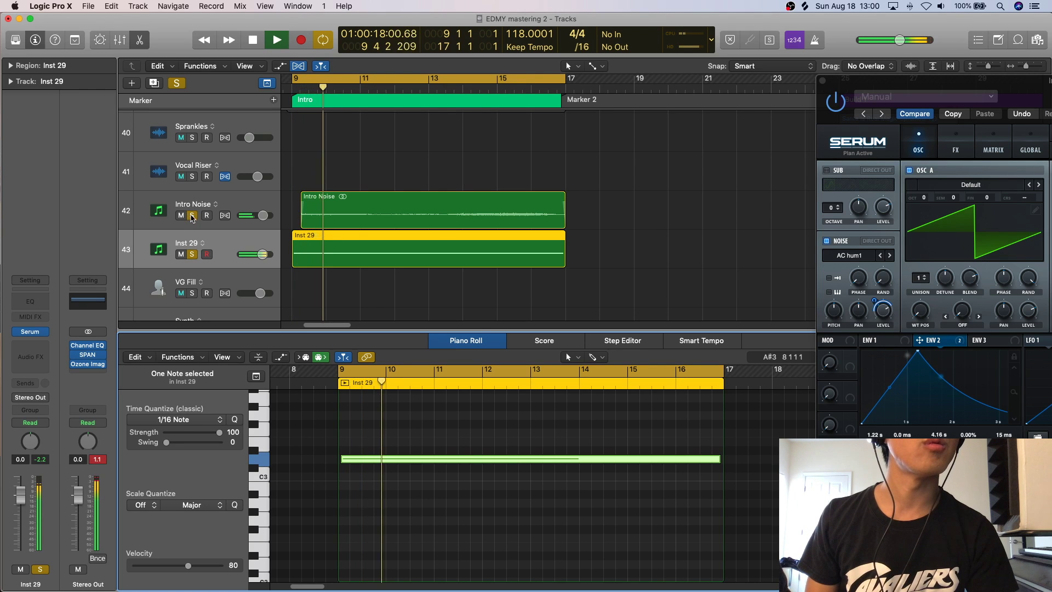
pyautogui.click(191, 216)
pyautogui.click(950, 89)
pyautogui.moveTo(951, 88); pyautogui.dragTo(431, 99)
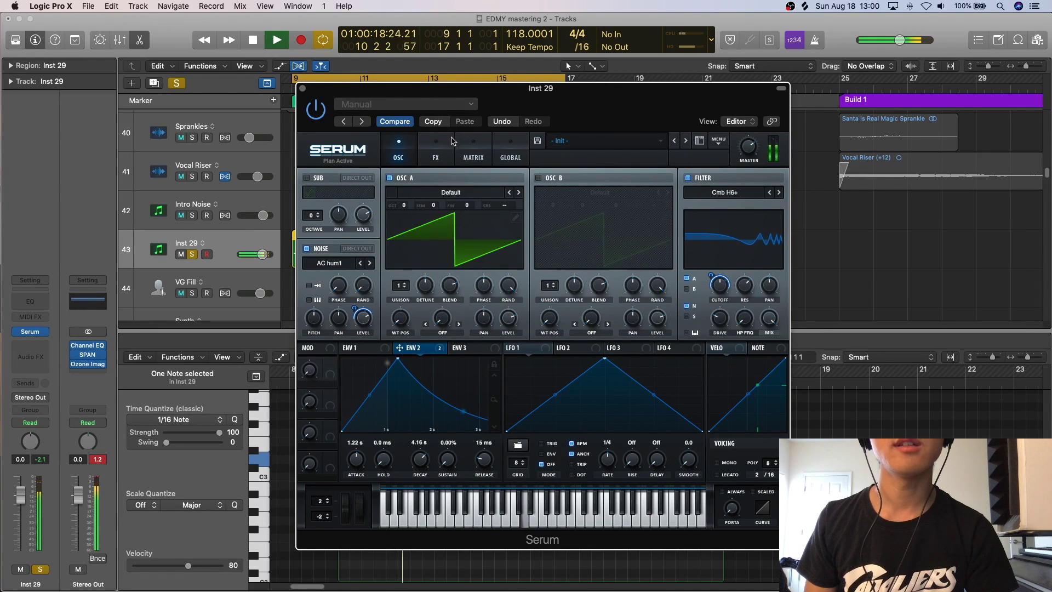
pyautogui.moveTo(362, 460); pyautogui.dragTo(361, 453)
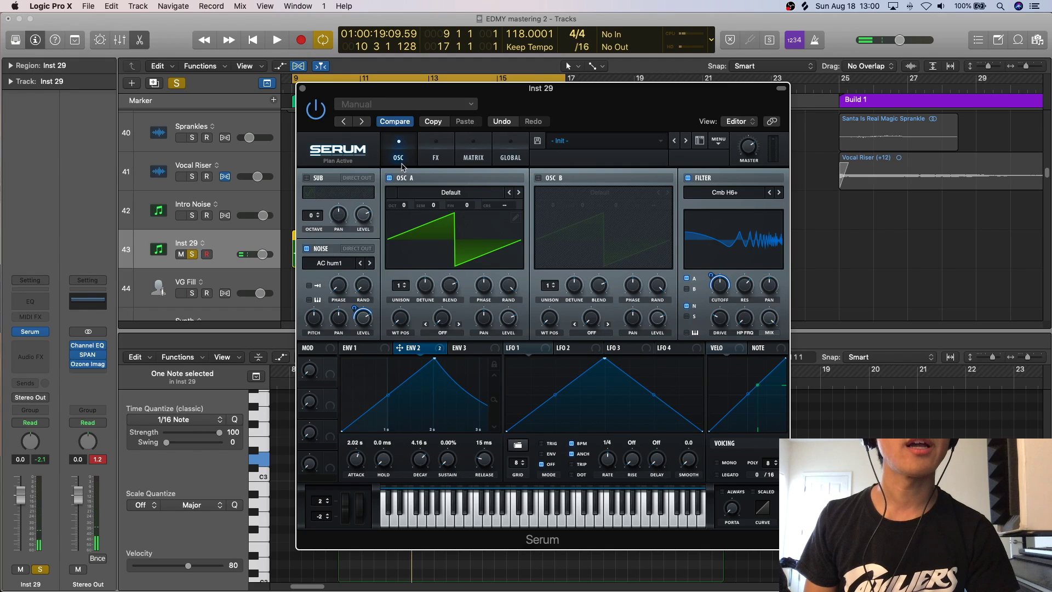
# - Turn off oscillator A in Serum and play back the noise oscillator alone
pyautogui.click(389, 178)
pyautogui.press('space')
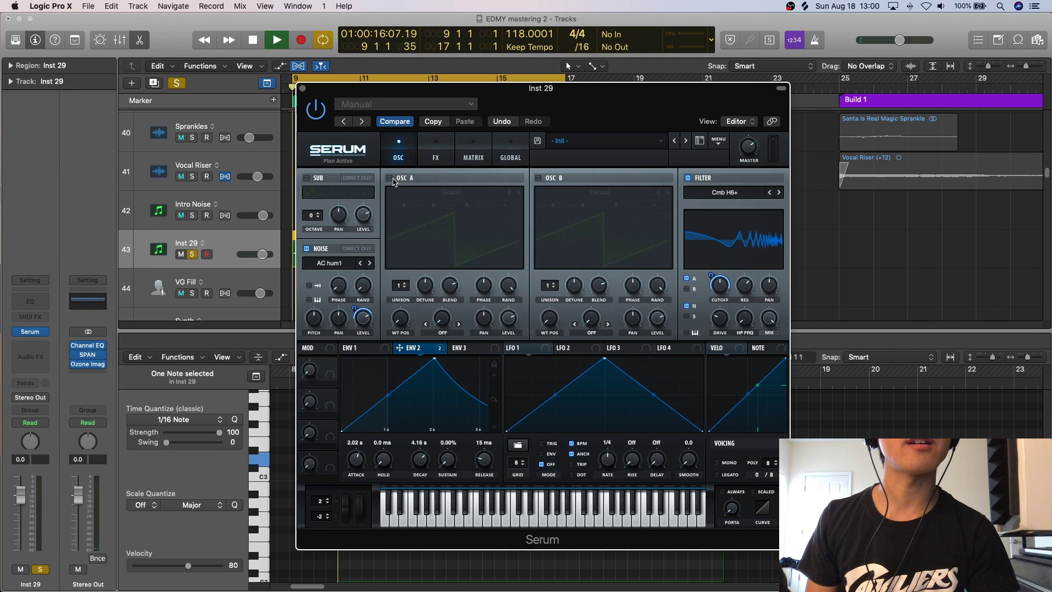
pyautogui.press('space')
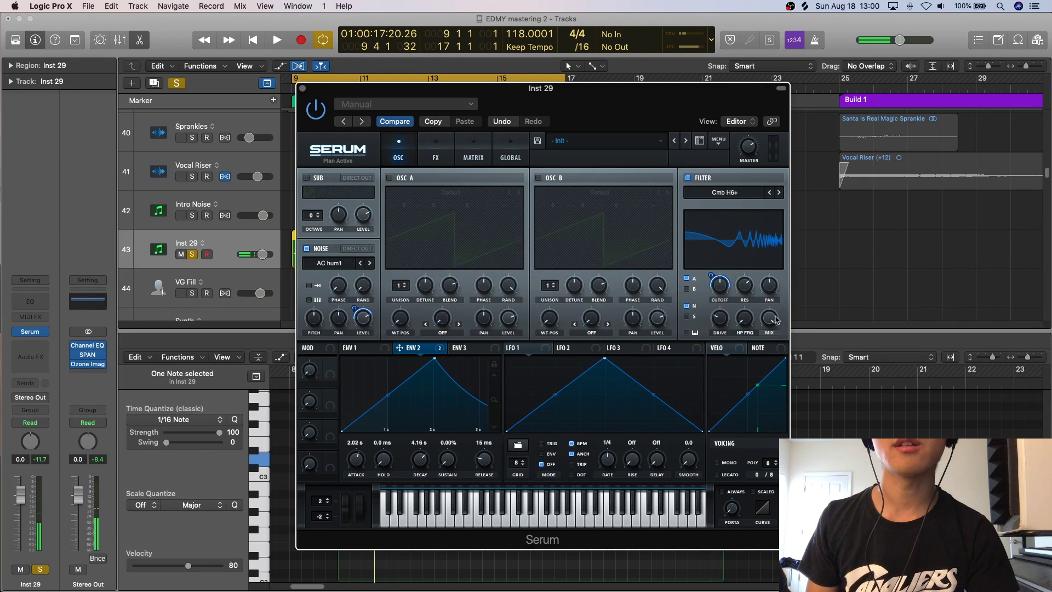
# - Raise the filter resonance to about 96% and adjust the filter's HP frequency while auditioning the sound
pyautogui.moveTo(749, 278)
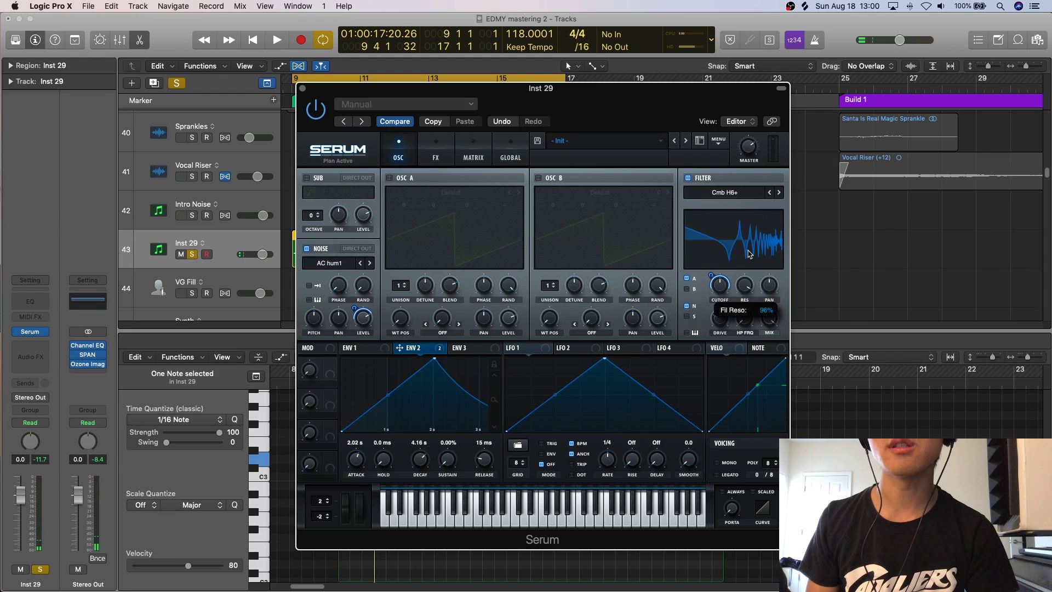
pyautogui.moveTo(724, 306)
pyautogui.moveTo(747, 256)
pyautogui.scroll(3, 746, 254)
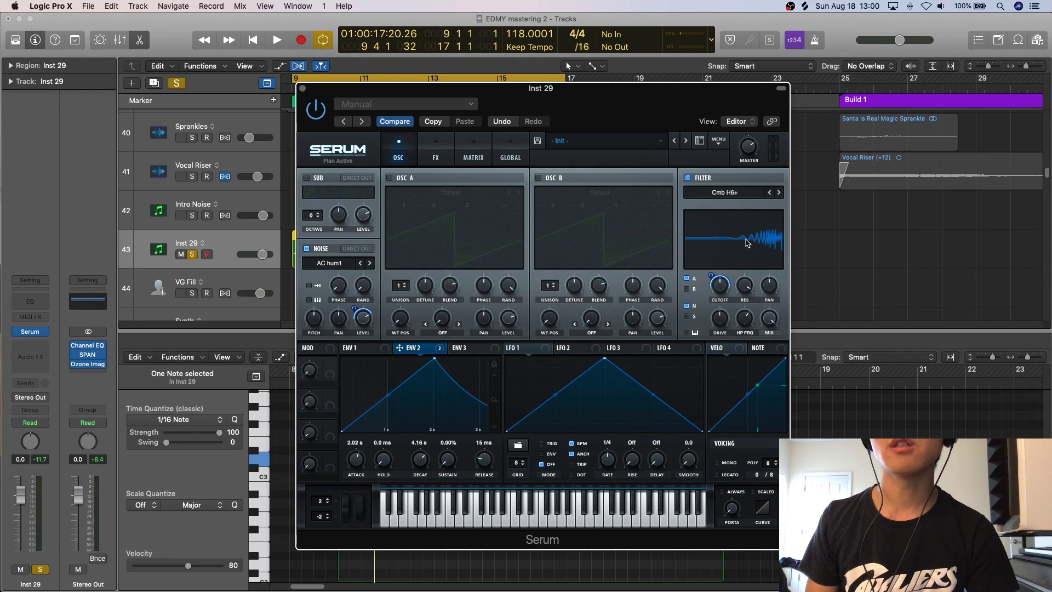
pyautogui.press('space')
pyautogui.moveTo(747, 324)
pyautogui.mouseDown()
pyautogui.moveTo(750, 358)
pyautogui.moveTo(752, 320)
pyautogui.mouseUp()
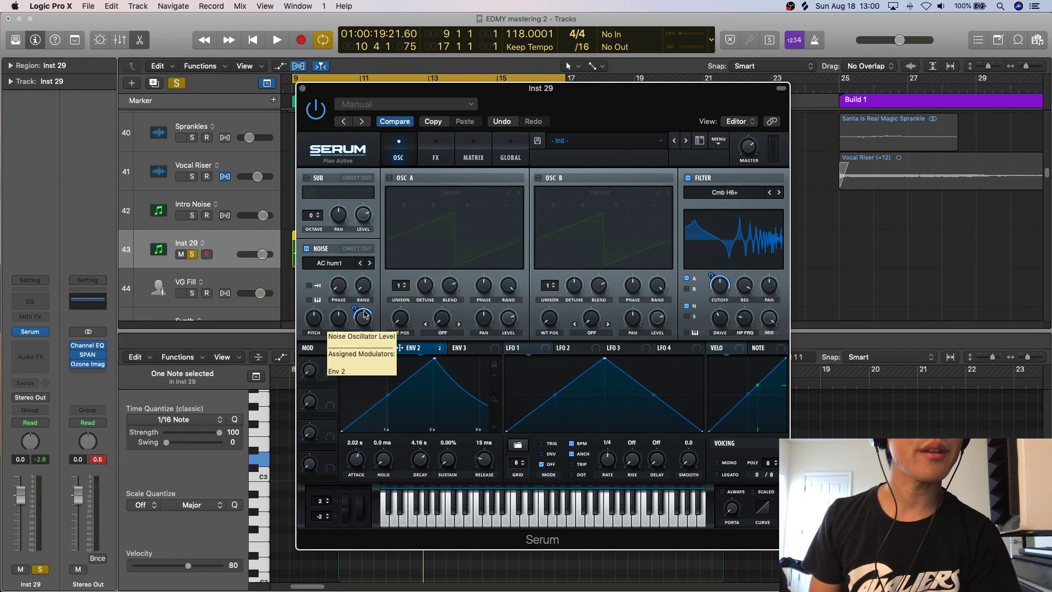
# - Remove the Env 2 modulation from the noise oscillator's level
pyautogui.rightClick(365, 317)
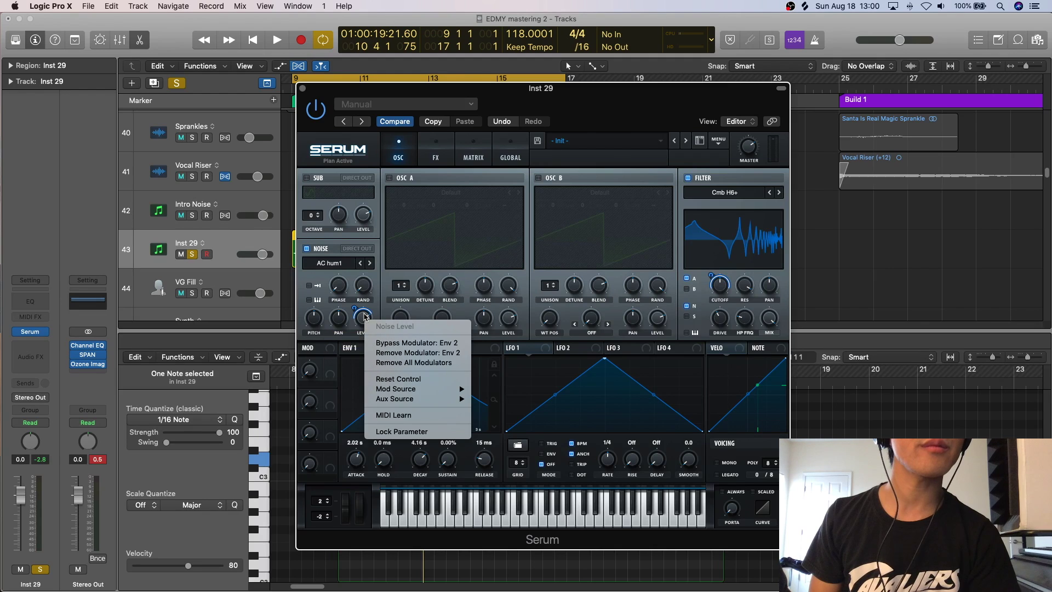
pyautogui.click(357, 315)
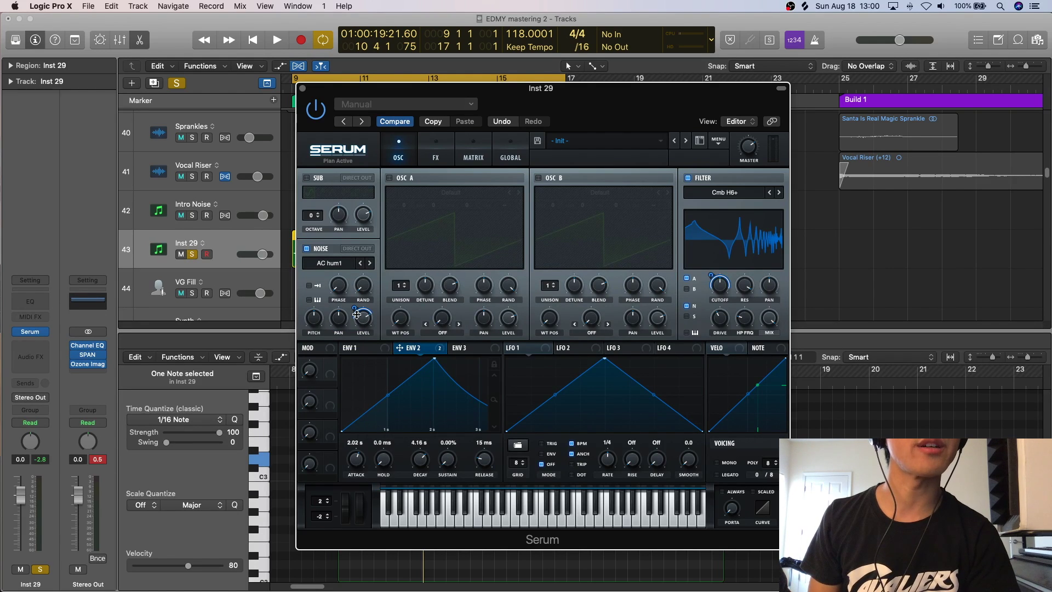
pyautogui.rightClick(364, 319)
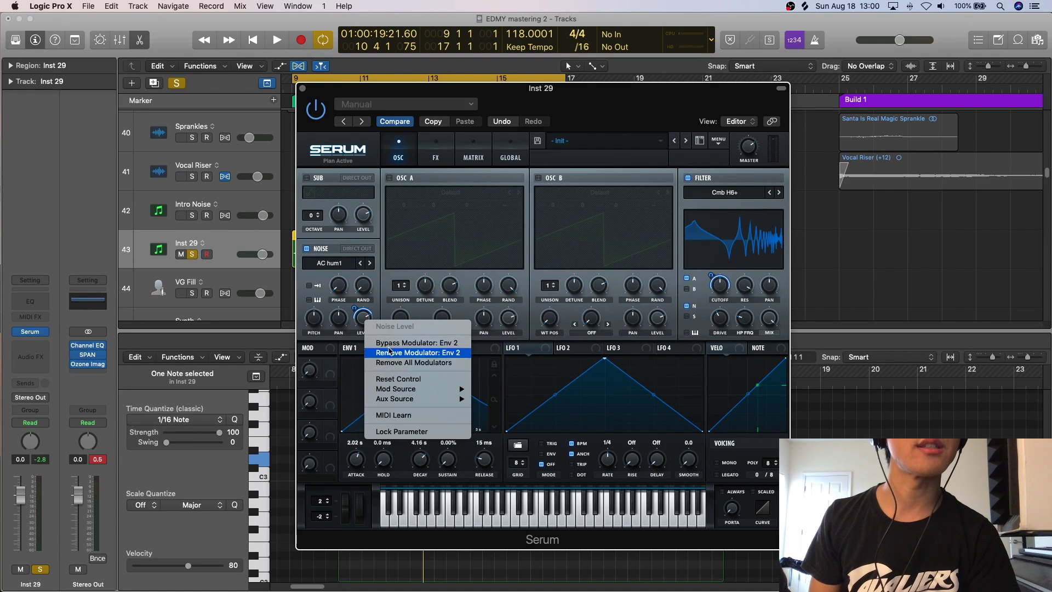
pyautogui.click(390, 353)
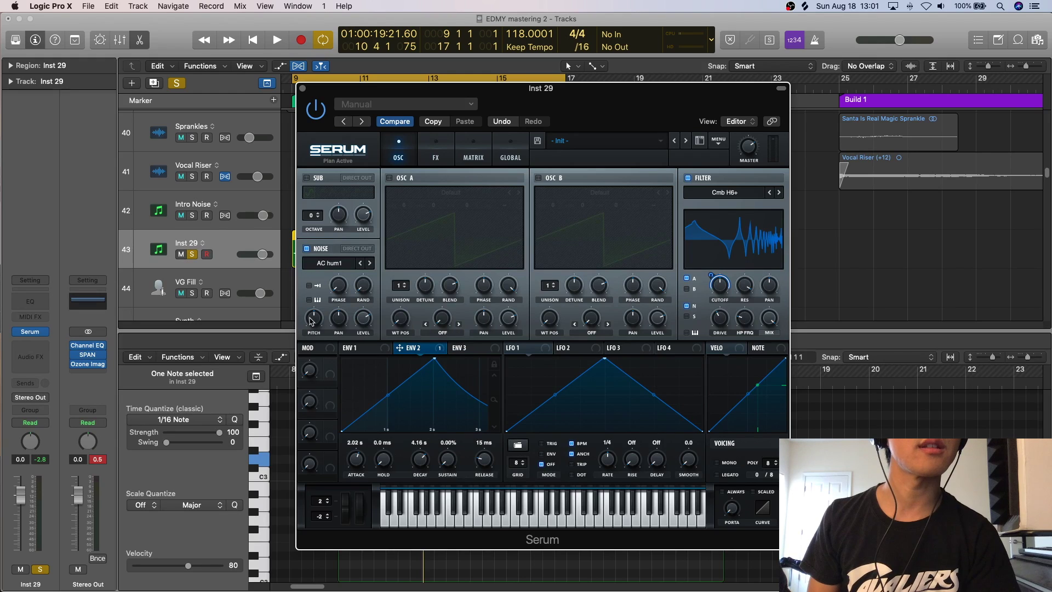
# - Assign Env 2 to the noise oscillator's pitch with a negative modulation depth of about -65
pyautogui.rightClick(311, 320)
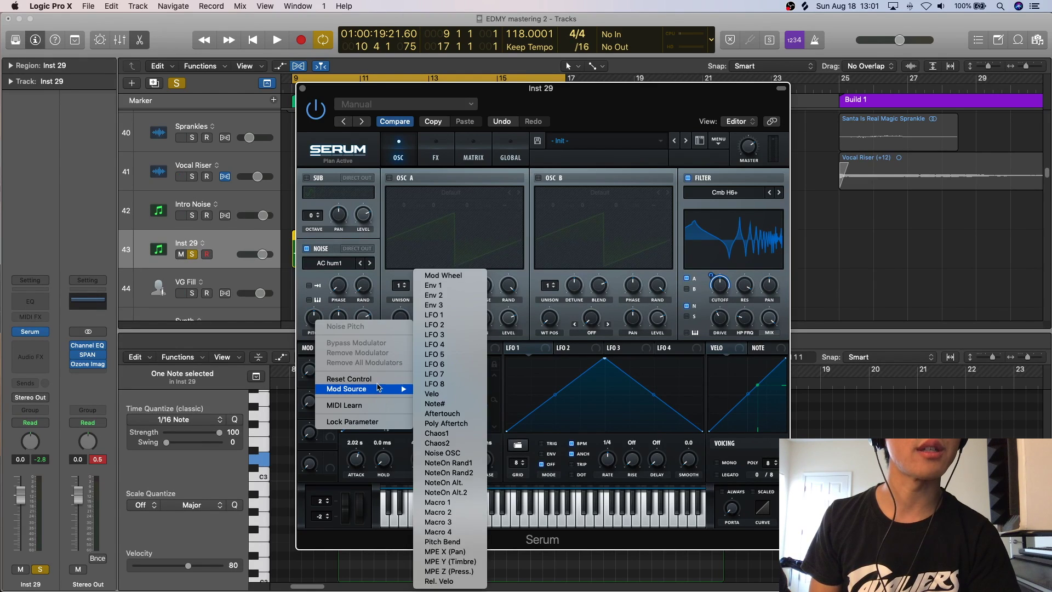
pyautogui.click(378, 378)
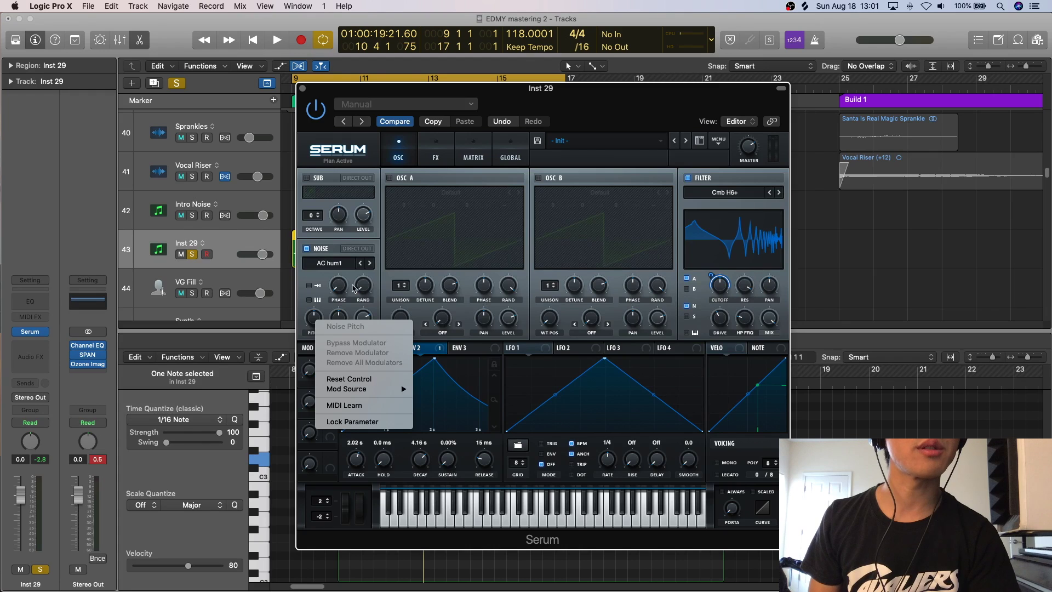
pyautogui.moveTo(403, 347); pyautogui.dragTo(314, 325)
pyautogui.moveTo(312, 310)
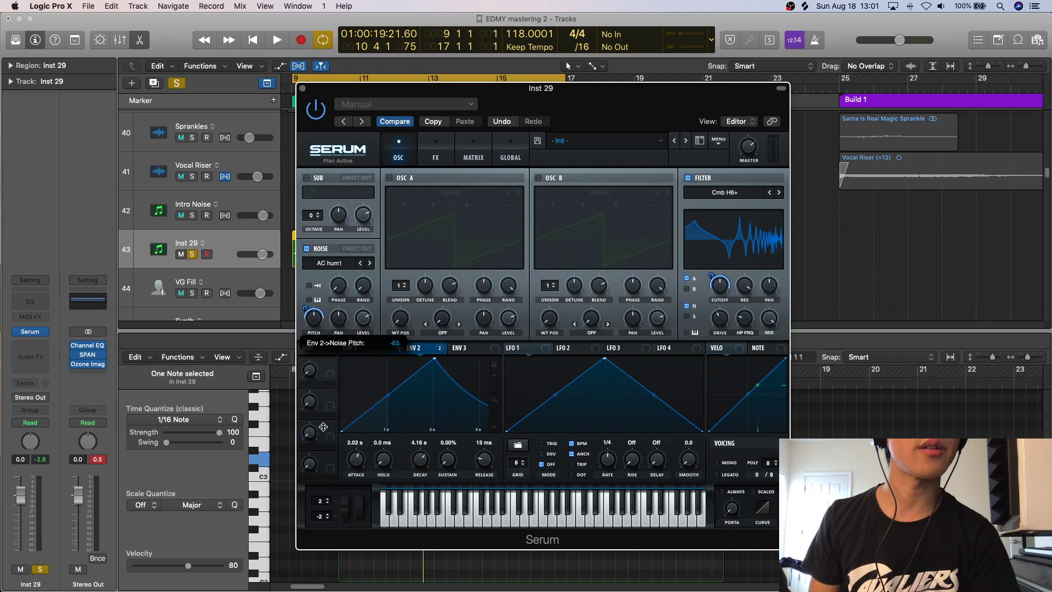
# - Set the noise pitch to about 45% and its Env 2 modulation depth to about -79 while auditioning
pyautogui.press('space')
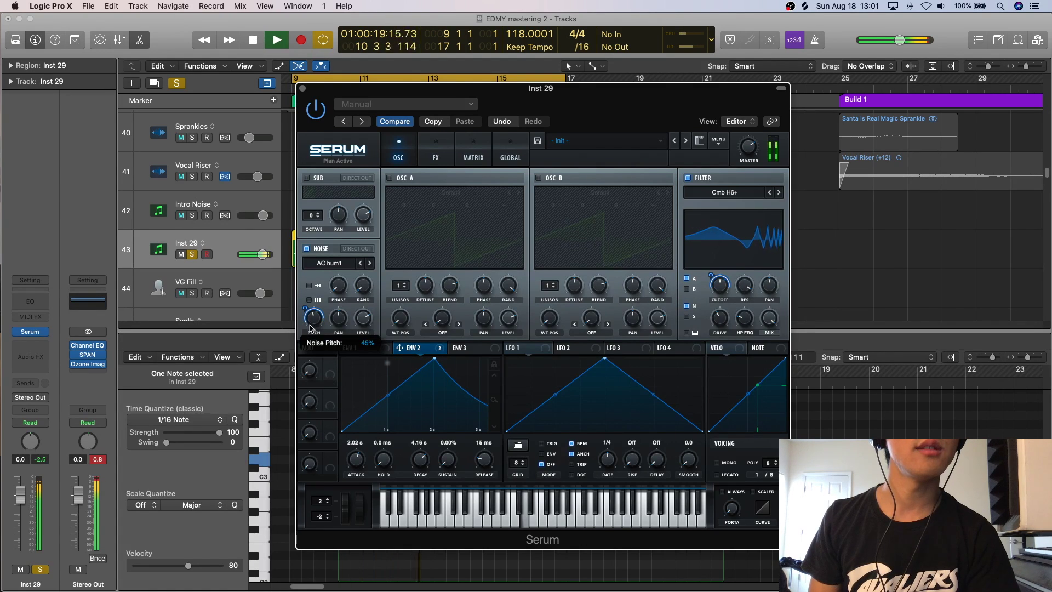
pyautogui.press('space')
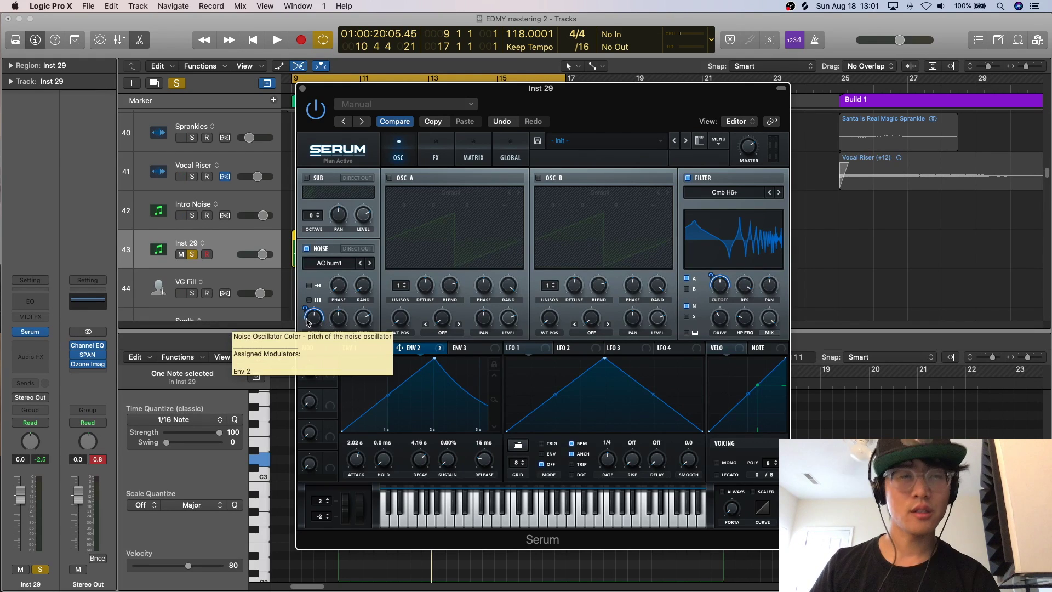
pyautogui.press('space')
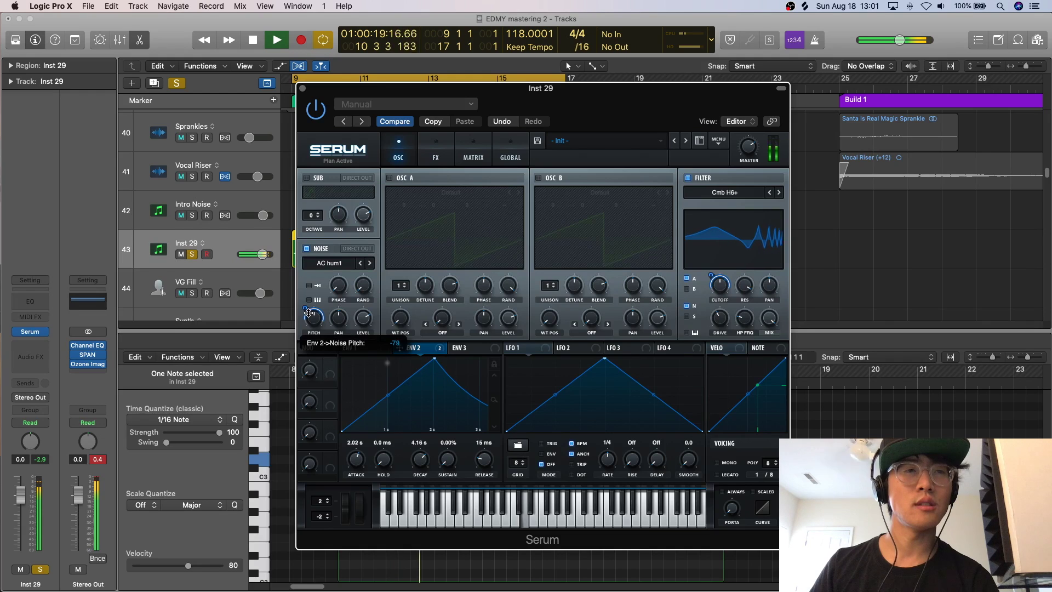
pyautogui.press('space')
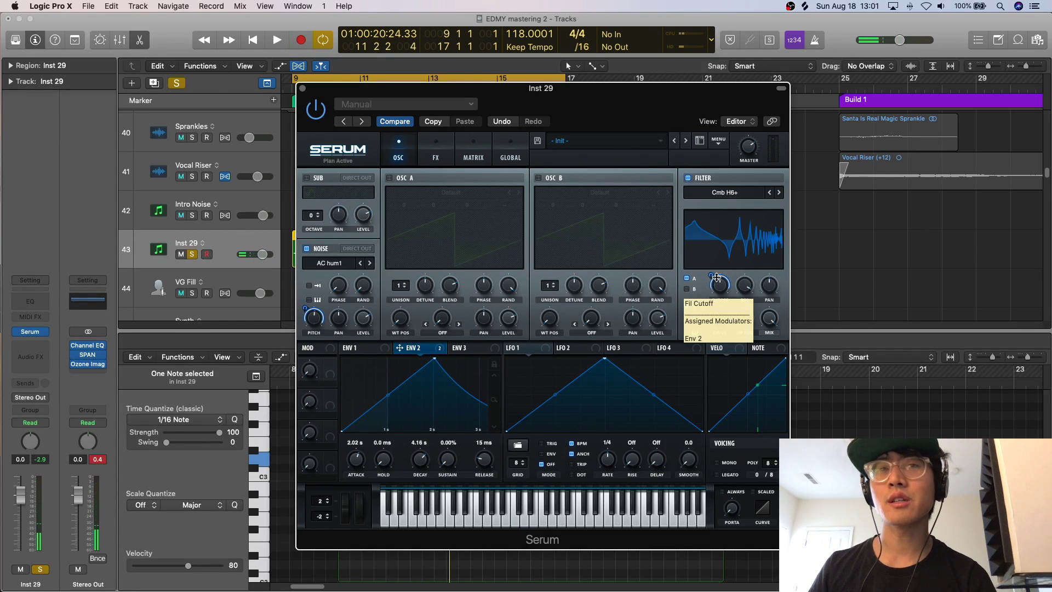
# - Set the Env 2 modulation depth on the filter cutoff to about -77 and listen to the sweep
pyautogui.press('space')
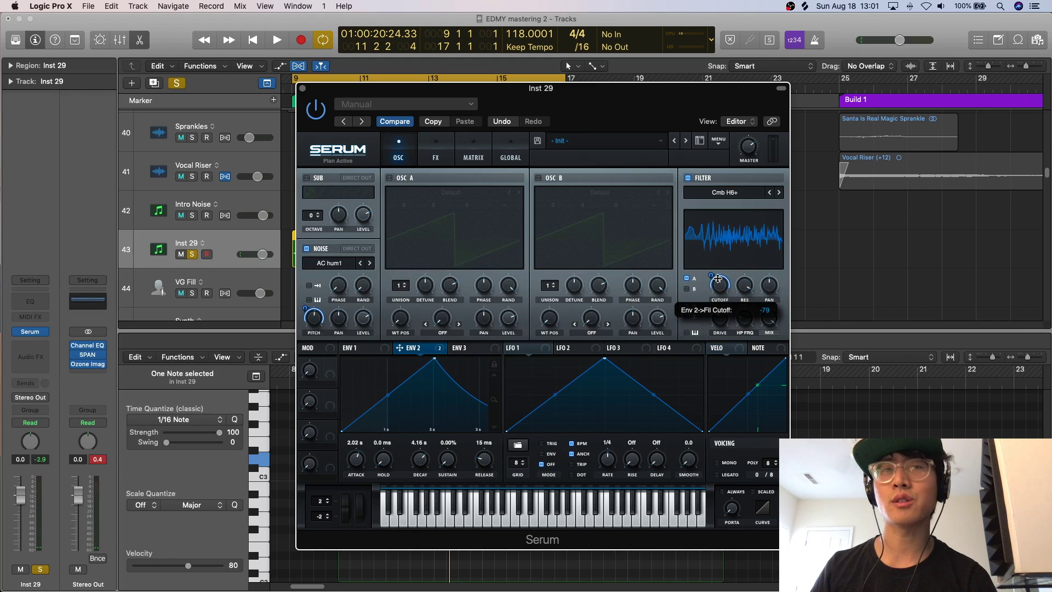
pyautogui.moveTo(718, 278)
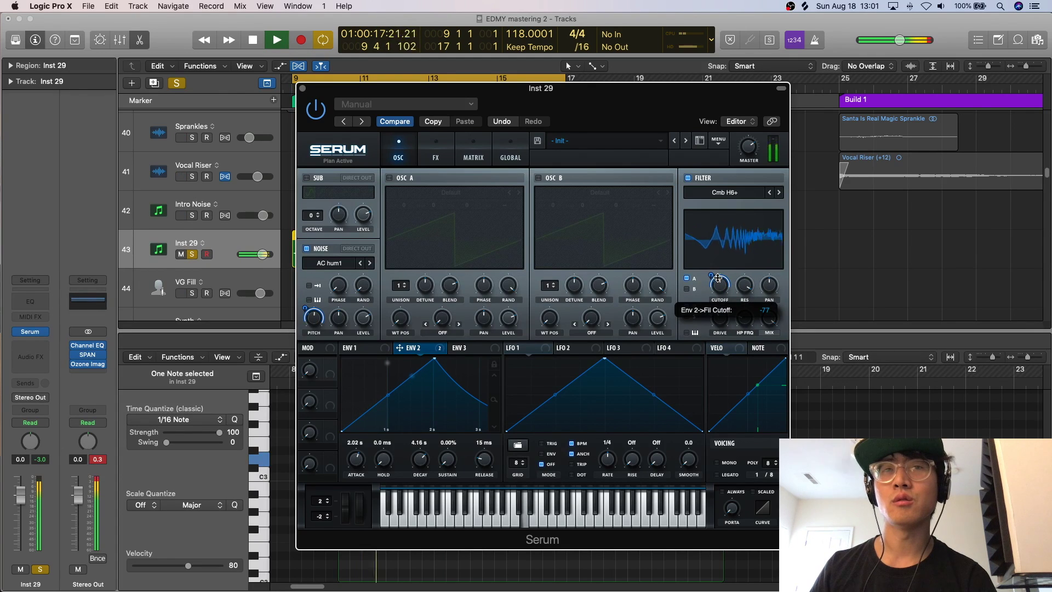
pyautogui.press('space')
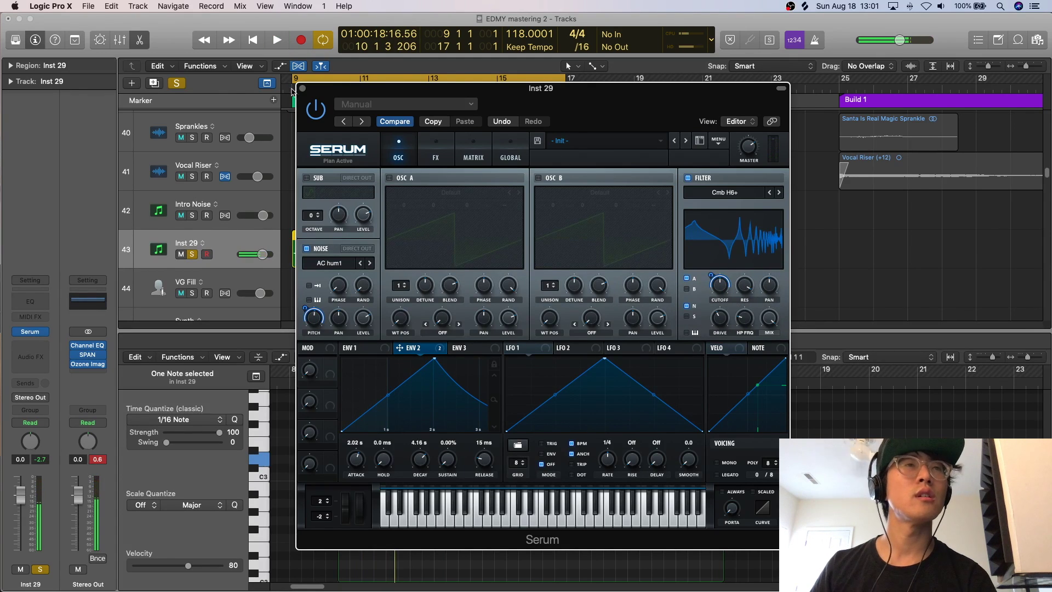
# - Close the Serum window and play the original Intro Noise track in solo for comparison, adjusting its volume while listening
pyautogui.click(303, 89)
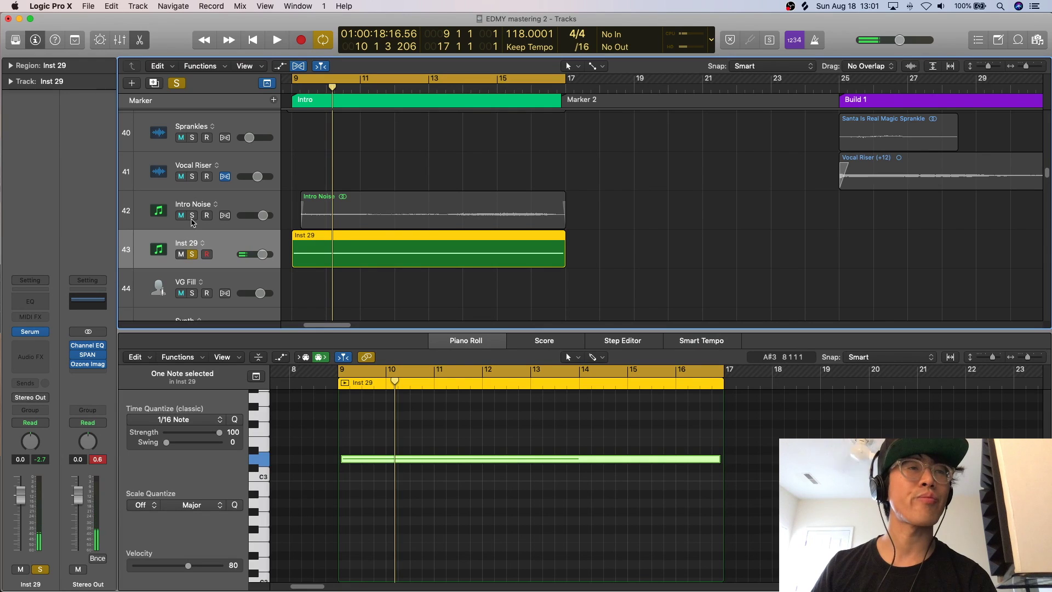
pyautogui.click(192, 215)
pyautogui.press('space')
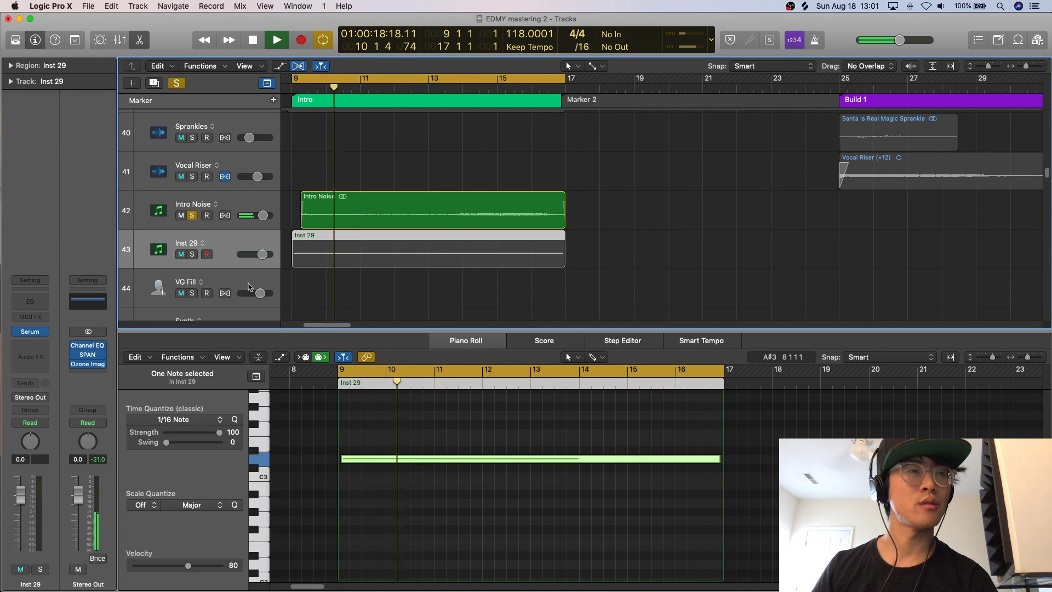
pyautogui.moveTo(263, 215); pyautogui.dragTo(366, 218)
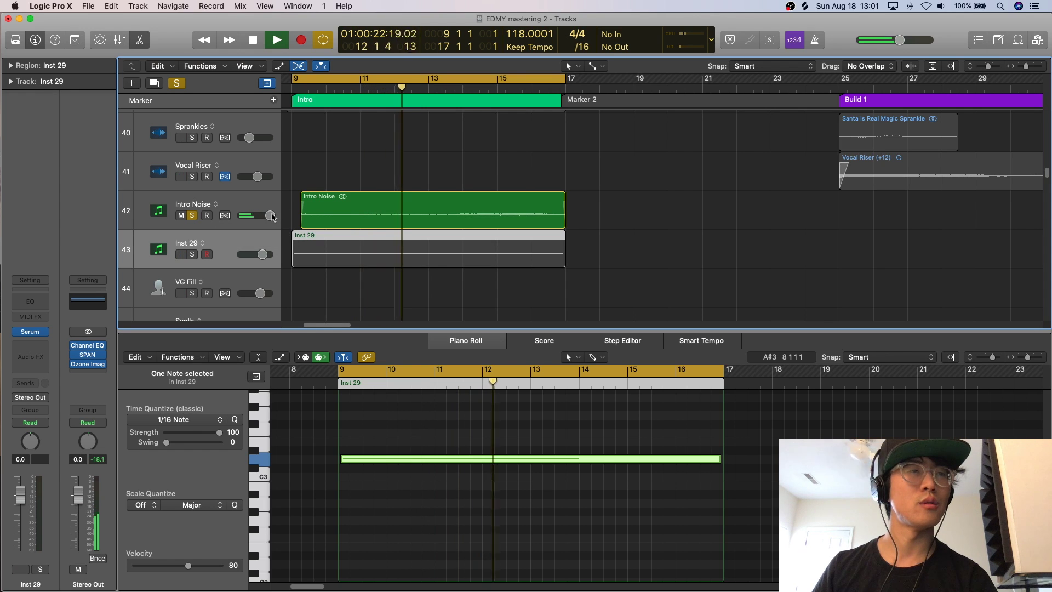
pyautogui.click(270, 215)
pyautogui.press('space')
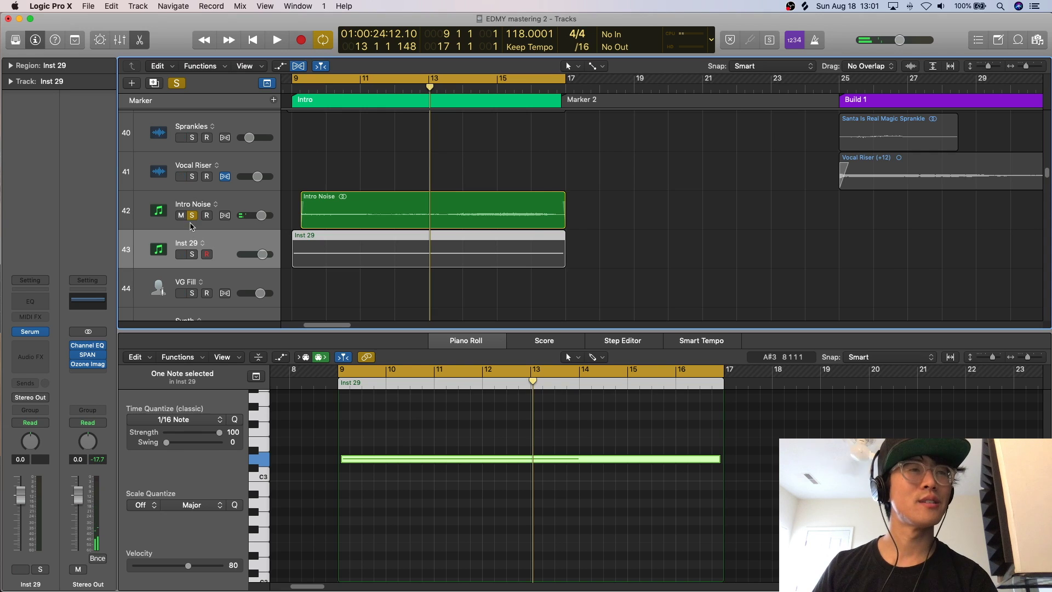
# - Solo Inst 29 instead of Intro Noise and bend Serum's Env 2 attack curve to rise slowly at first while auditioning
pyautogui.click(192, 217)
pyautogui.click(192, 254)
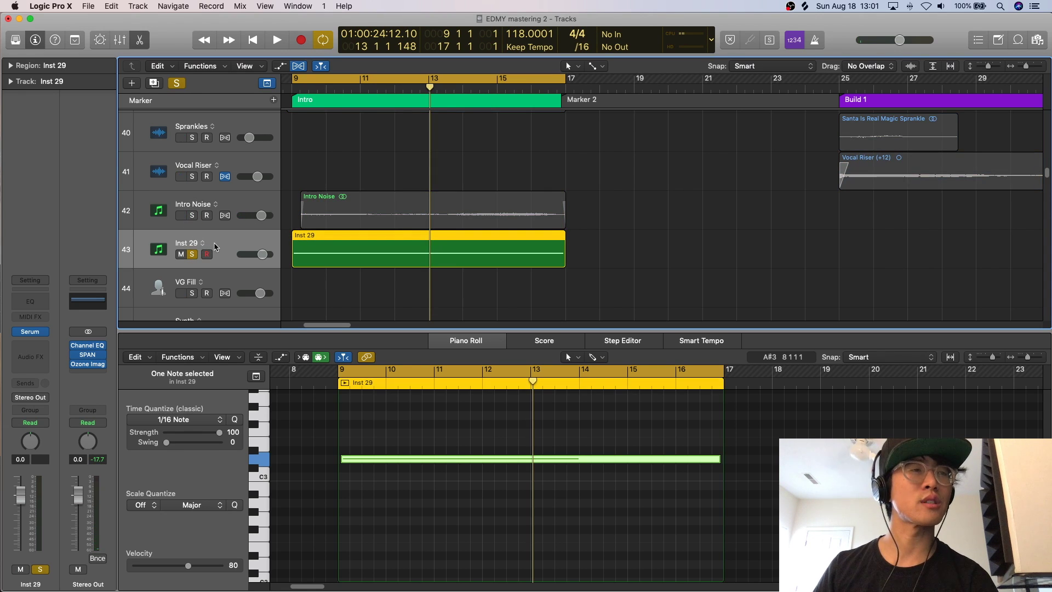
pyautogui.click(31, 332)
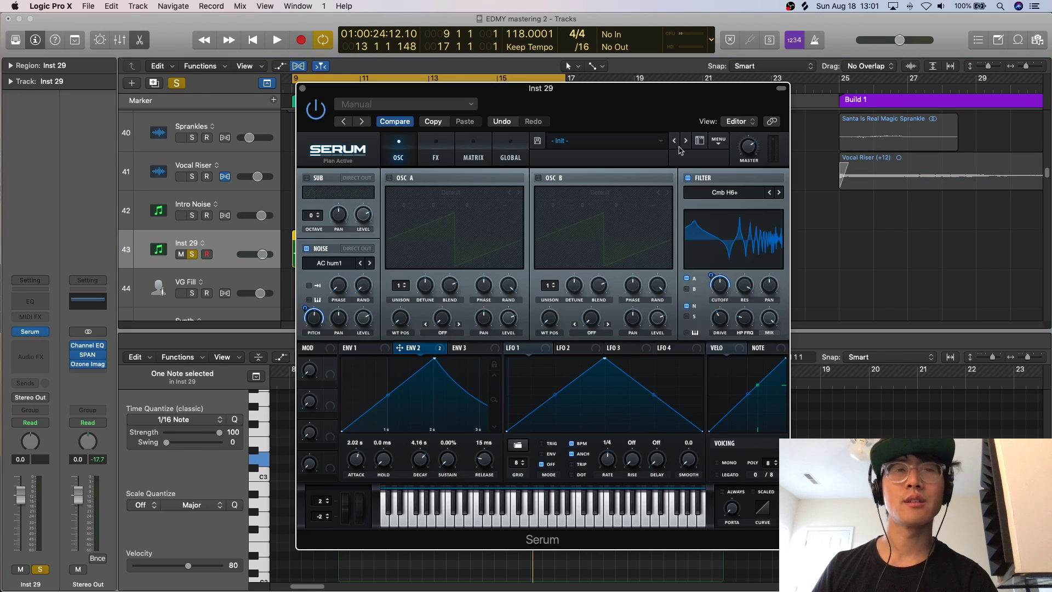
pyautogui.press('space')
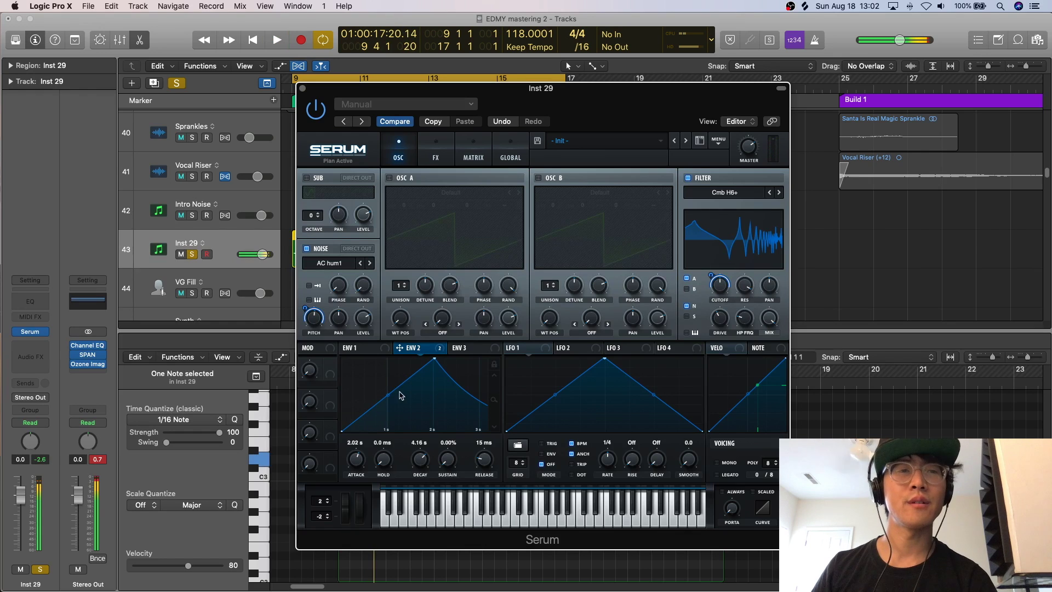
pyautogui.moveTo(388, 396); pyautogui.dragTo(397, 399)
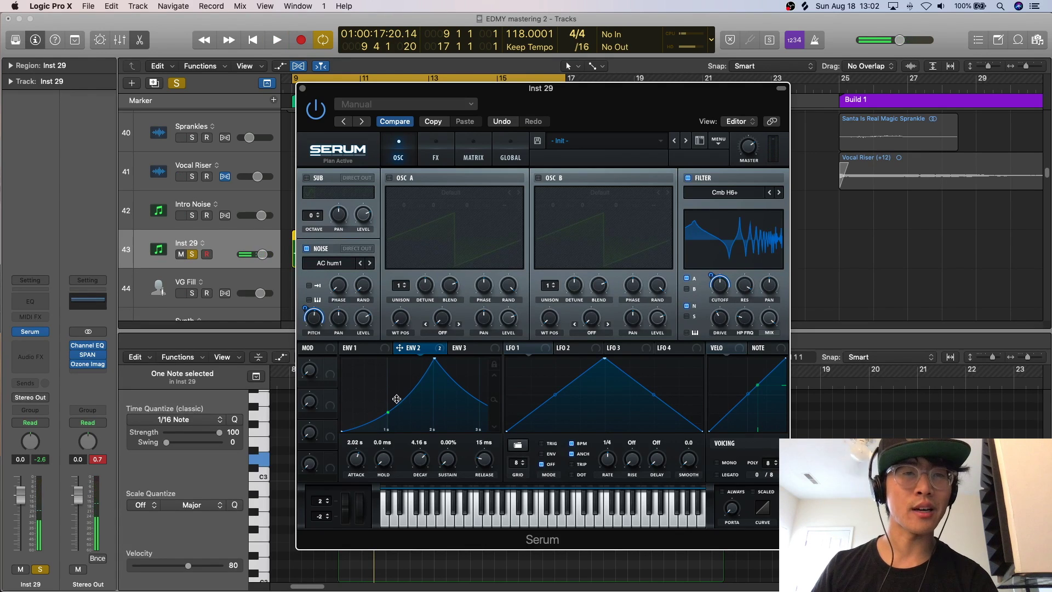
pyautogui.press('space')
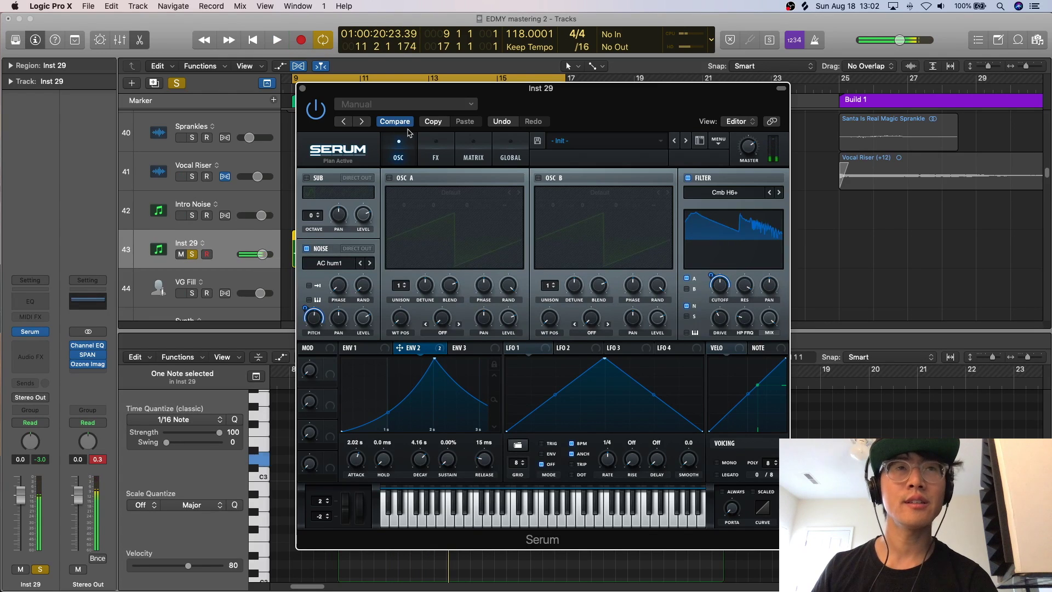
# - Hide Serum, shift the project window aside and check which effect plug-ins the Intro Noise track uses before reselecting Inst 29
pyautogui.click(447, 153)
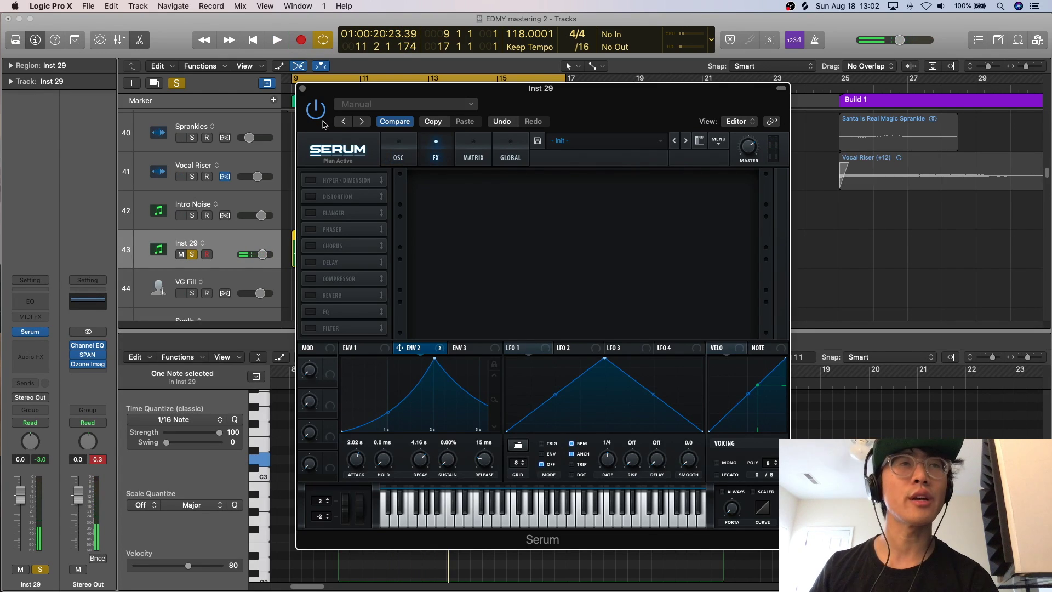
pyautogui.press('v')
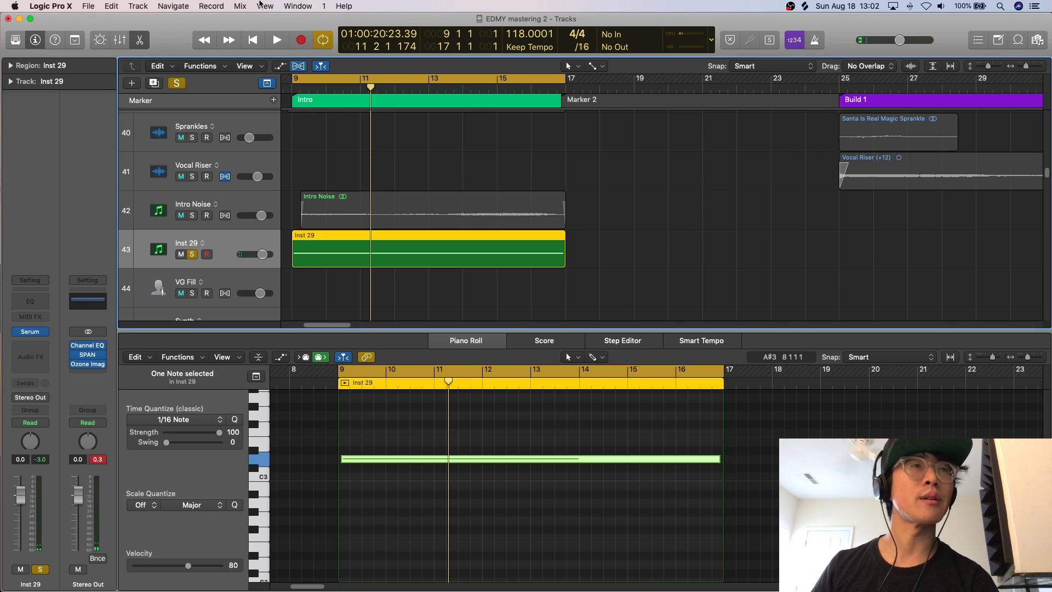
pyautogui.moveTo(239, 26); pyautogui.dragTo(333, 25)
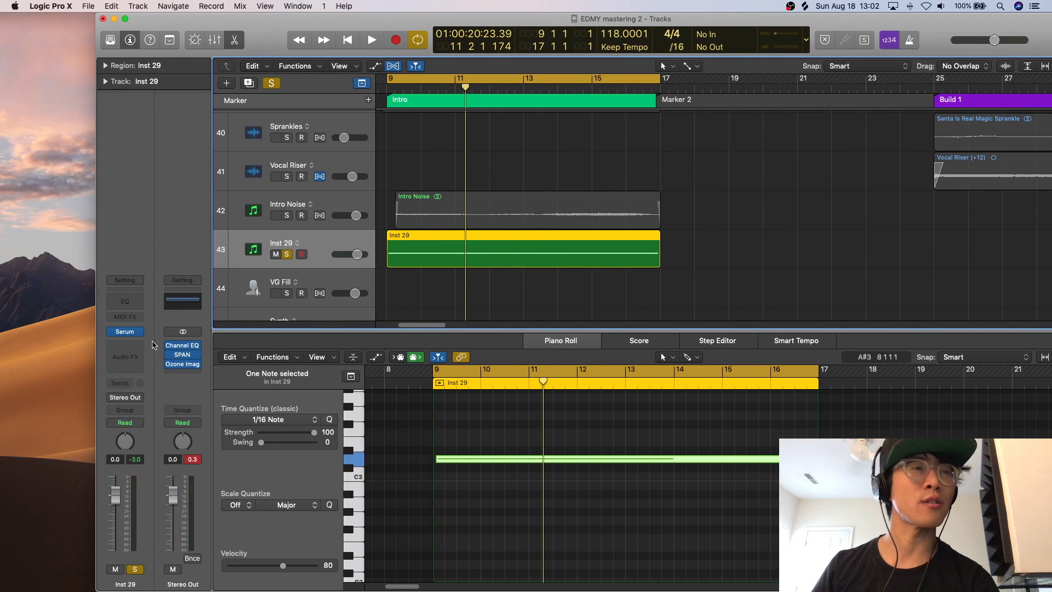
pyautogui.click(252, 221)
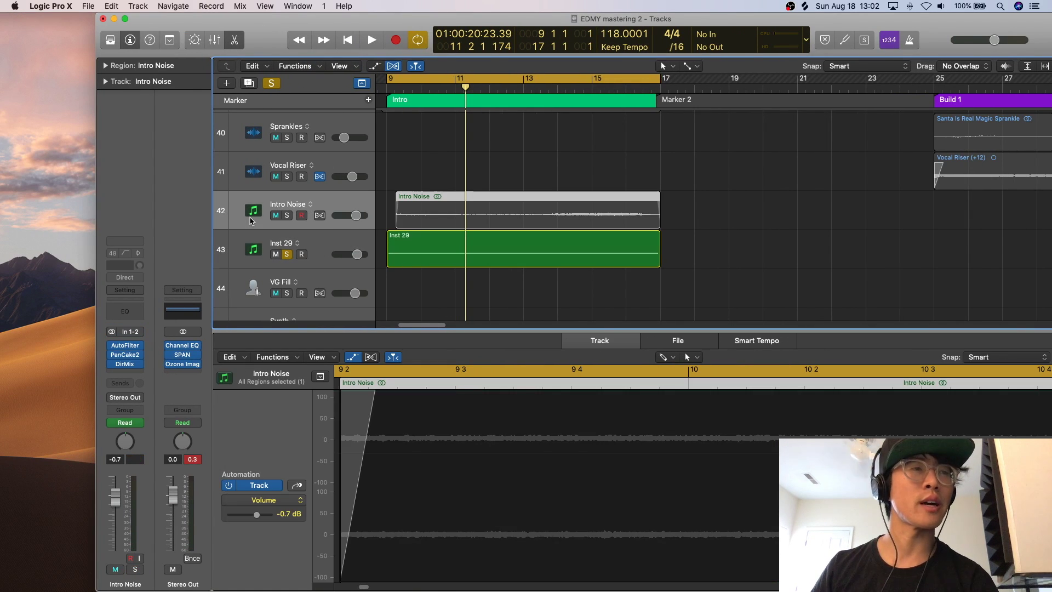
pyautogui.click(246, 247)
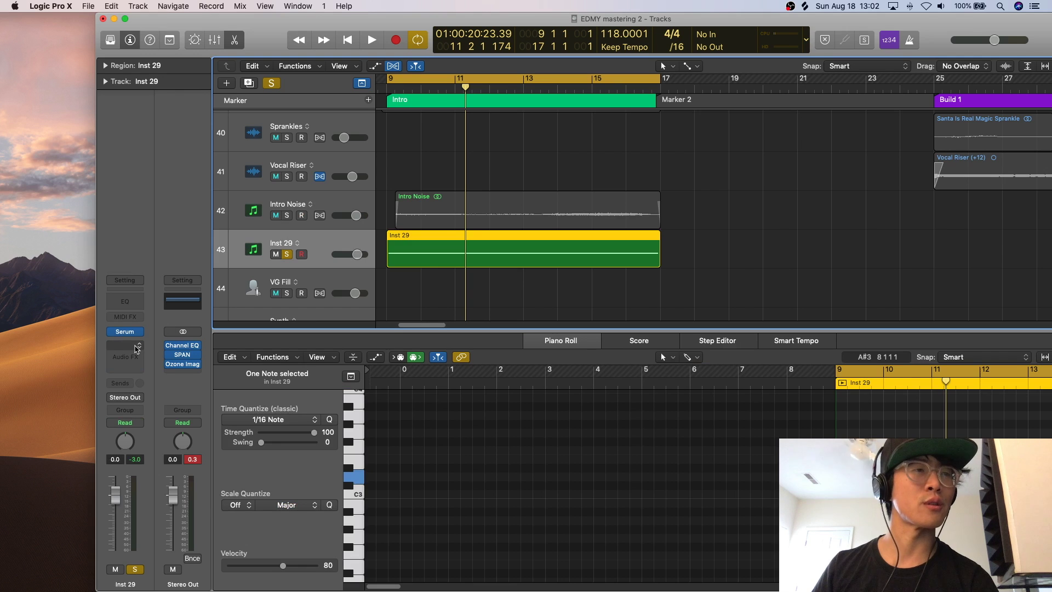
# - Insert the AutoFilter plug-in on the Inst 29 track
pyautogui.click(137, 349)
pyautogui.moveTo(161, 452)
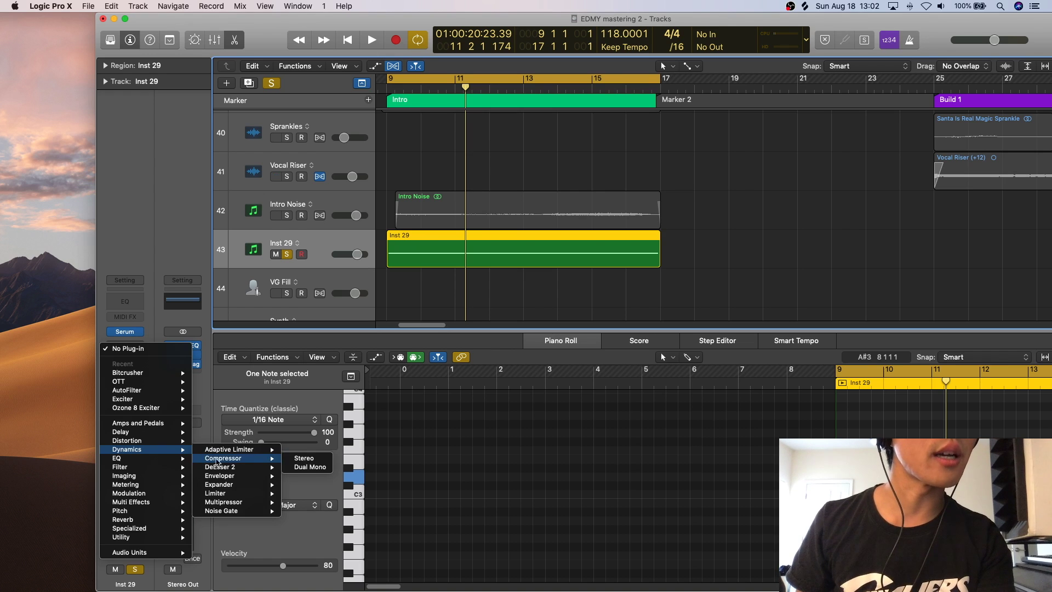
pyautogui.moveTo(238, 468)
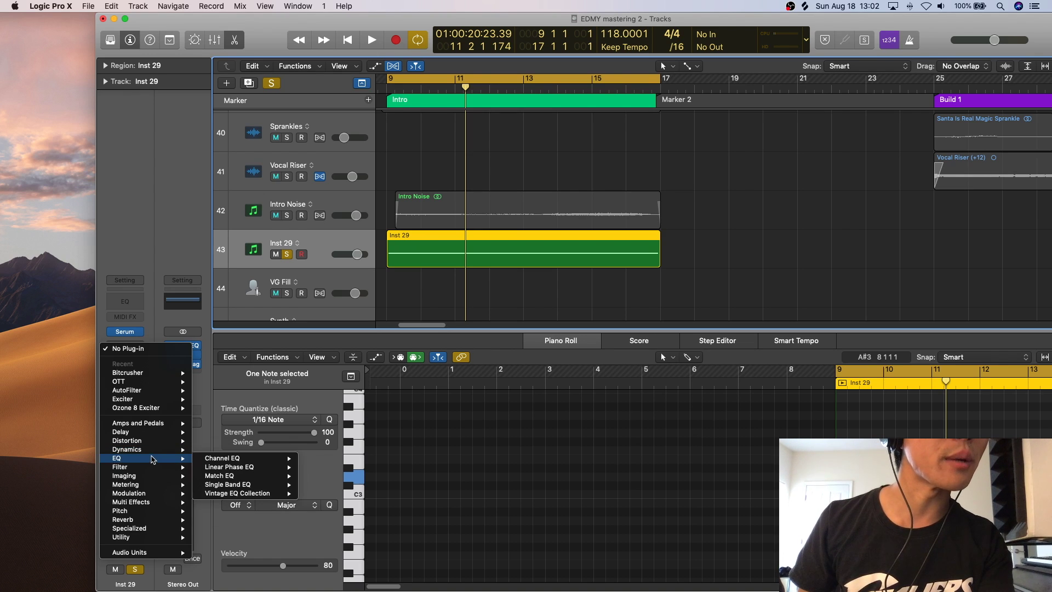
pyautogui.click(326, 467)
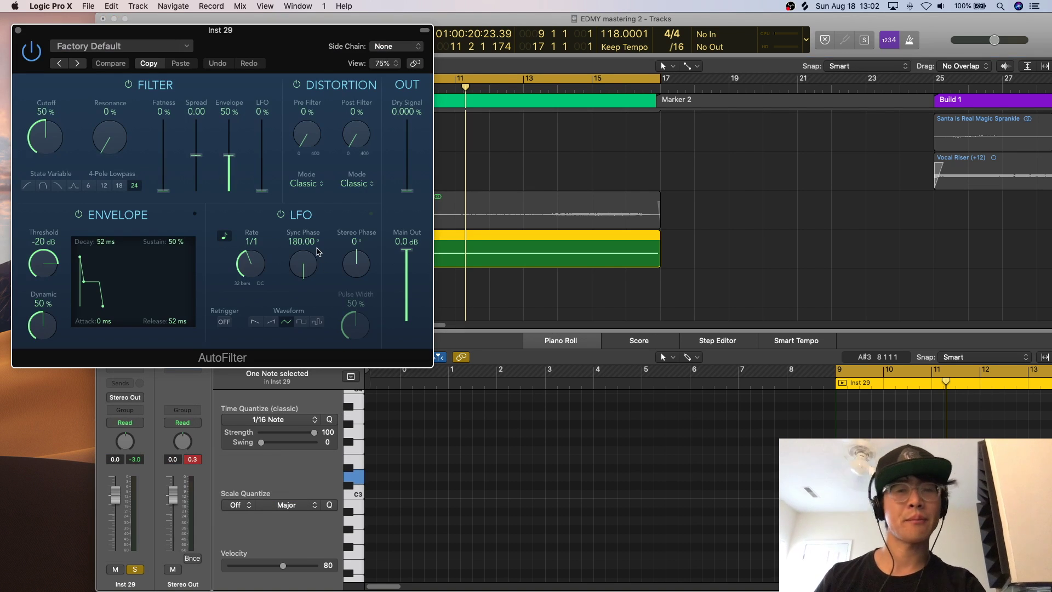
# - Set the AutoFilter cutoff to 67% while auditioning the track, and close the plug-in window
pyautogui.hotkey('shift', 'Return')
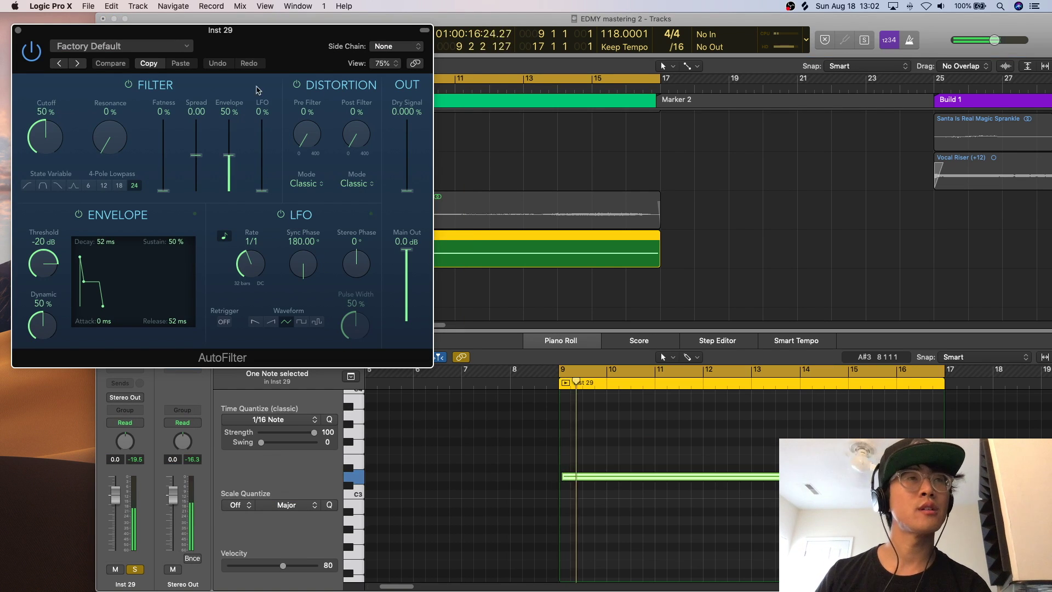
pyautogui.moveTo(245, 45); pyautogui.dragTo(482, 103)
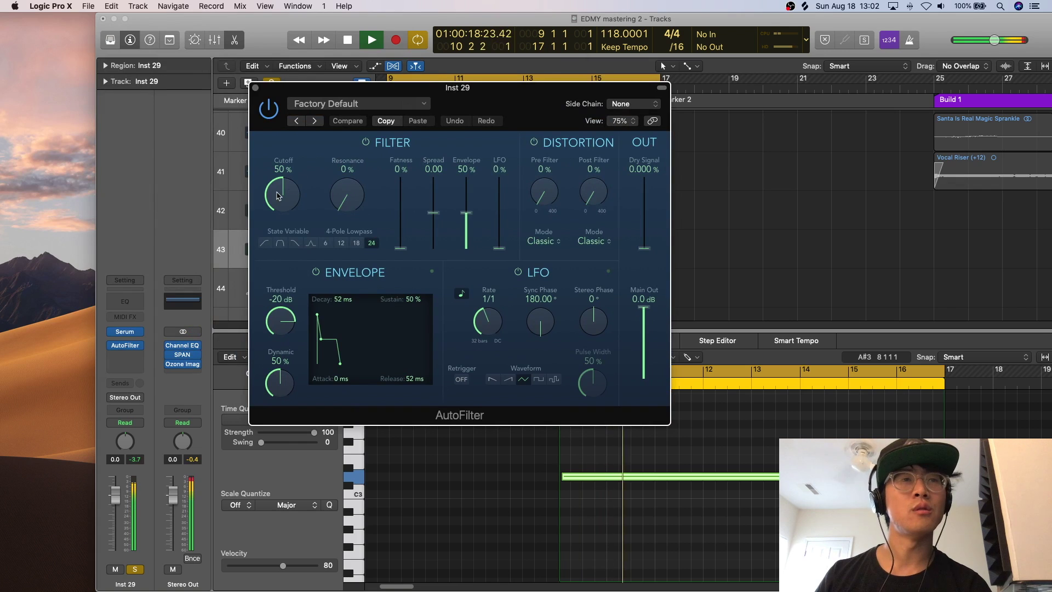
pyautogui.press('space')
pyautogui.moveTo(284, 198); pyautogui.dragTo(286, 190)
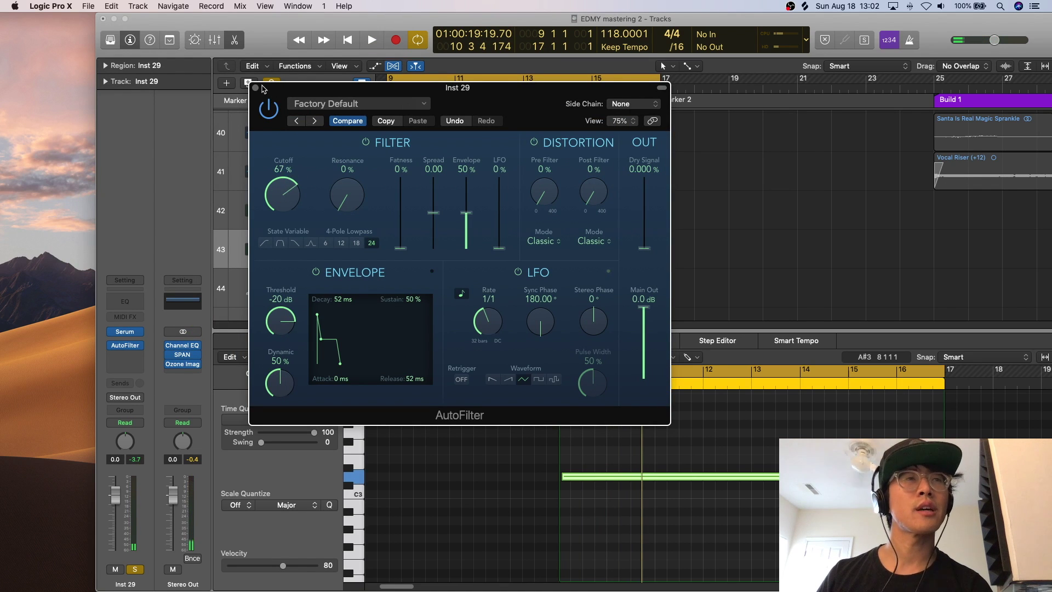
pyautogui.click(256, 88)
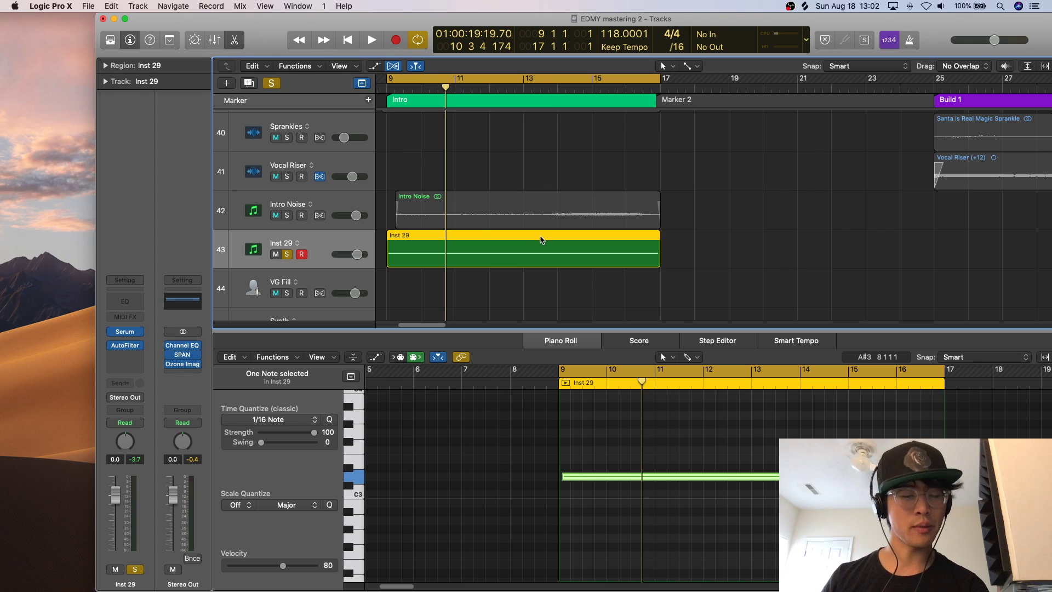
# - Show track automation and play the Intro Noise track in solo to examine its AutoFilter cutoff curve
pyautogui.press('super+Left')
pyautogui.click(334, 203)
pyautogui.click(289, 218)
pyautogui.press('a')
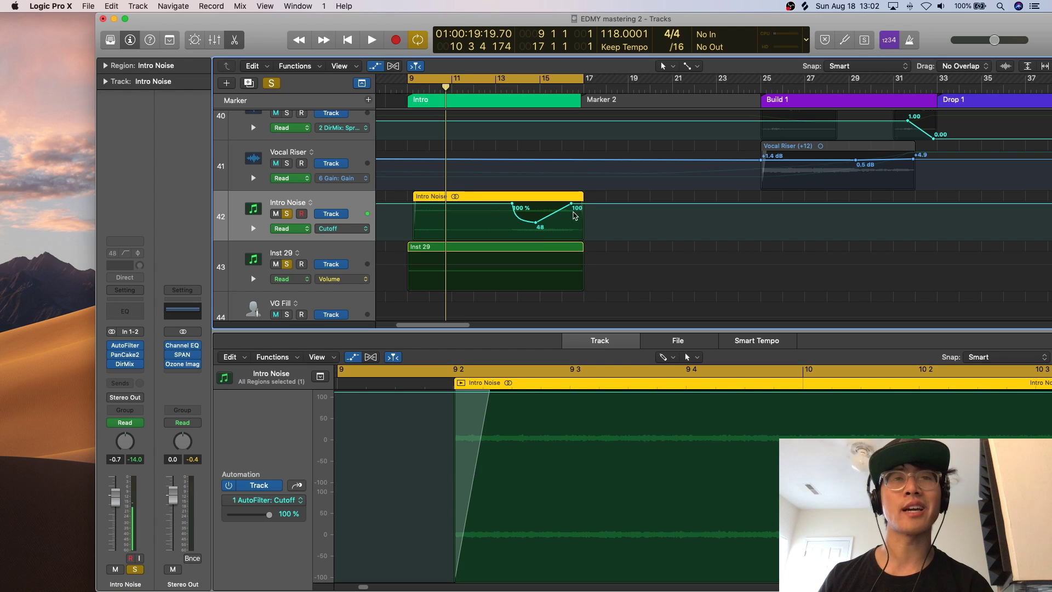
pyautogui.click(321, 258)
pyautogui.click(287, 264)
pyautogui.press('space')
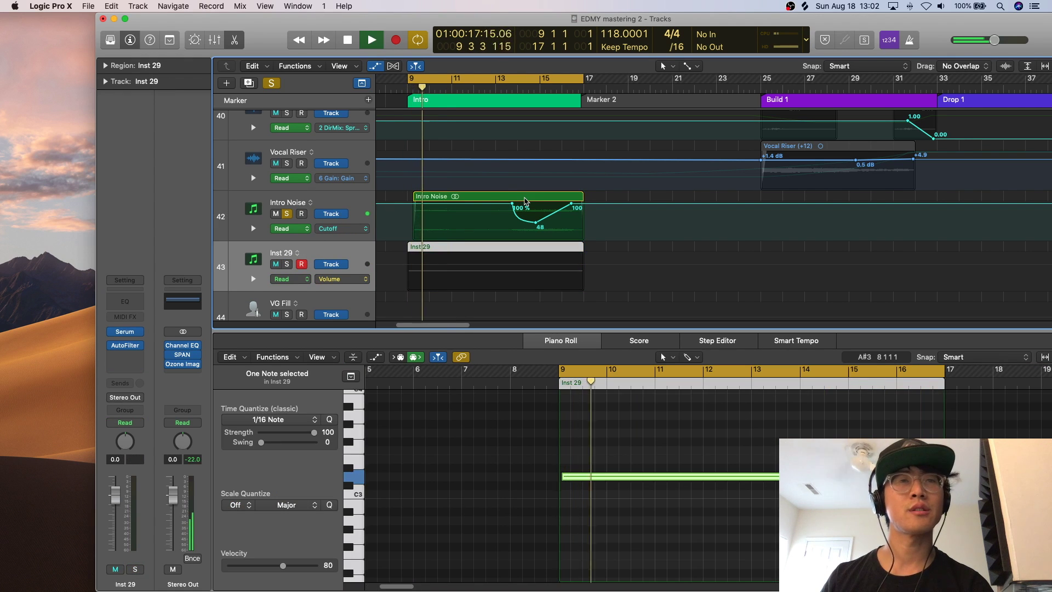
pyautogui.click(522, 88)
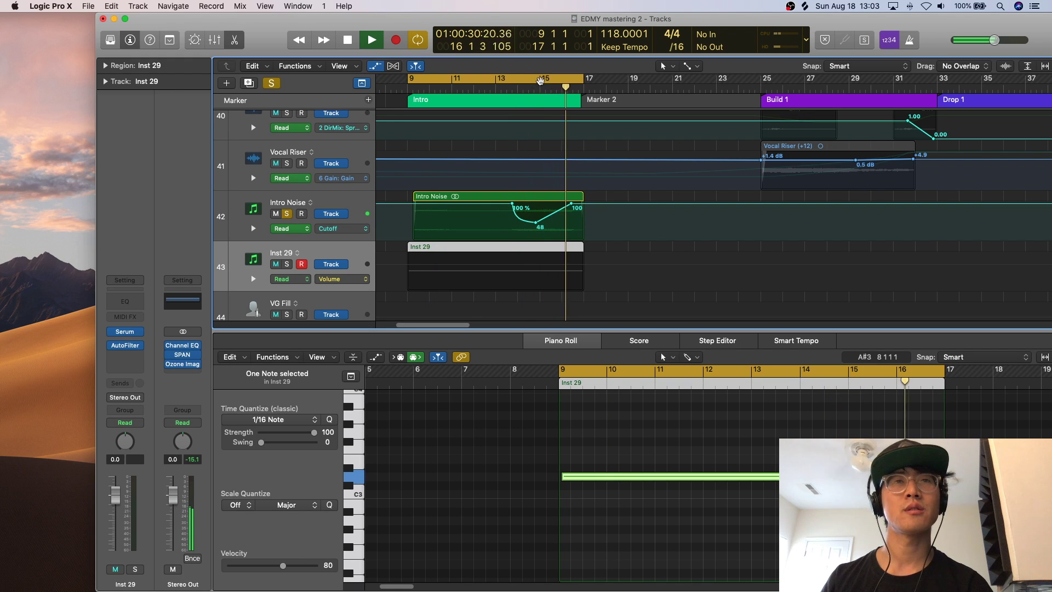
pyautogui.press('space')
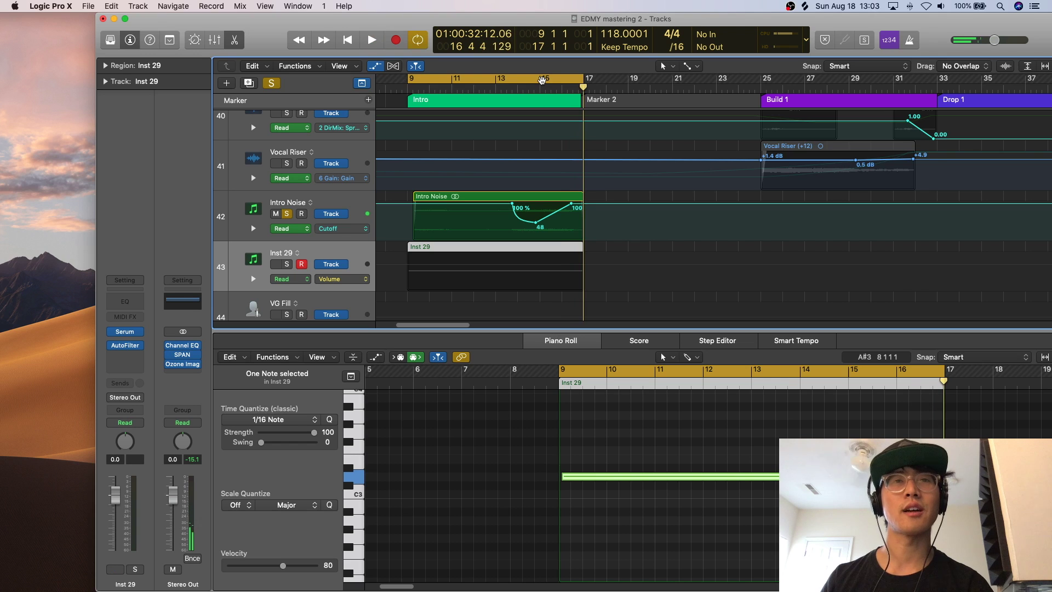
# - Solo Inst 29 instead of Intro Noise, set the cycle range to bars 9 to 17 and play it
pyautogui.click(542, 81)
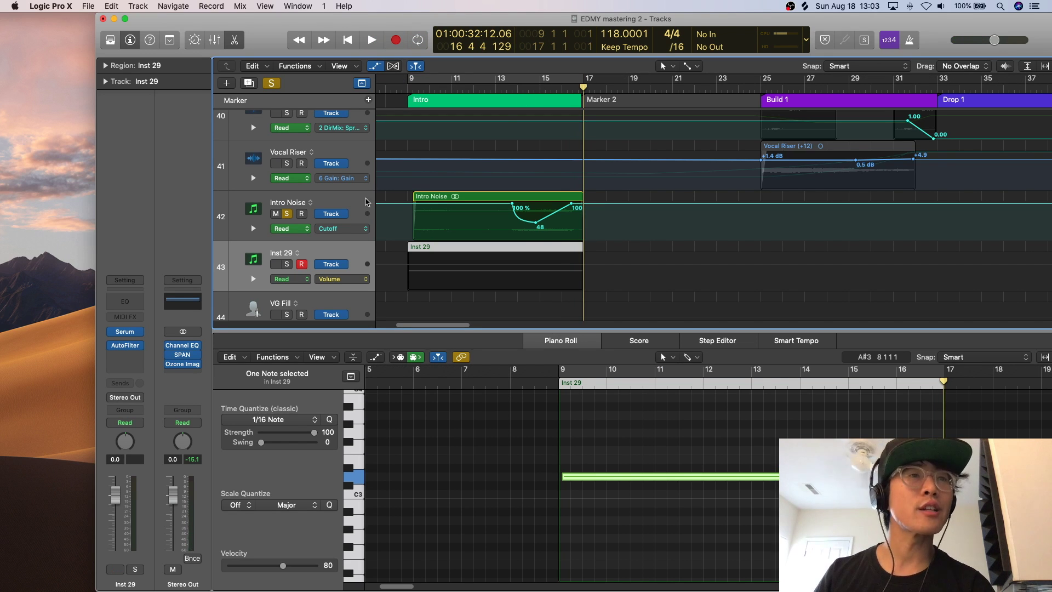
pyautogui.click(287, 265)
pyautogui.click(289, 213)
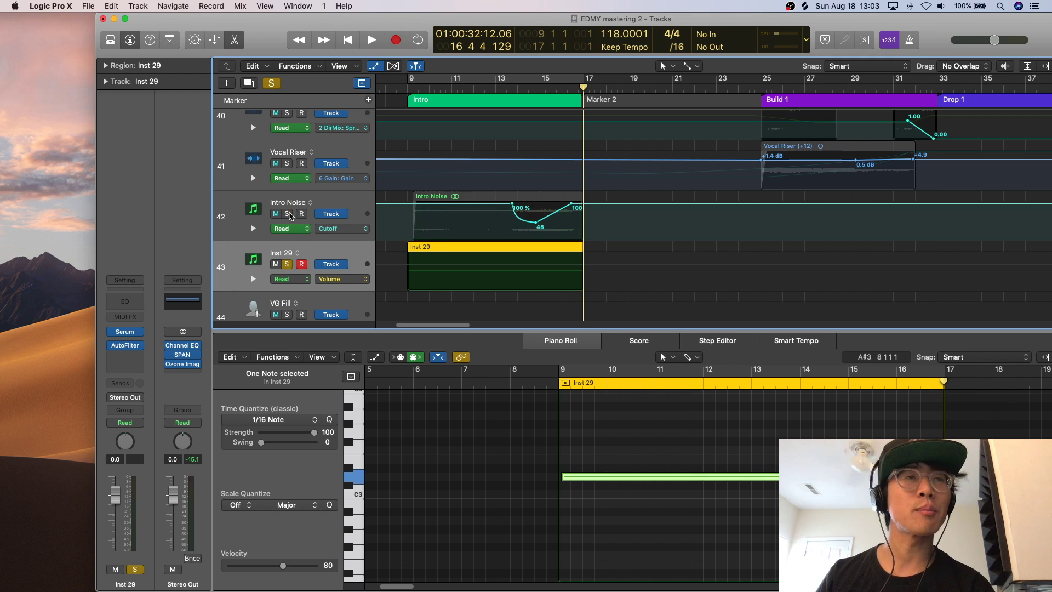
pyautogui.moveTo(540, 78); pyautogui.dragTo(707, 78)
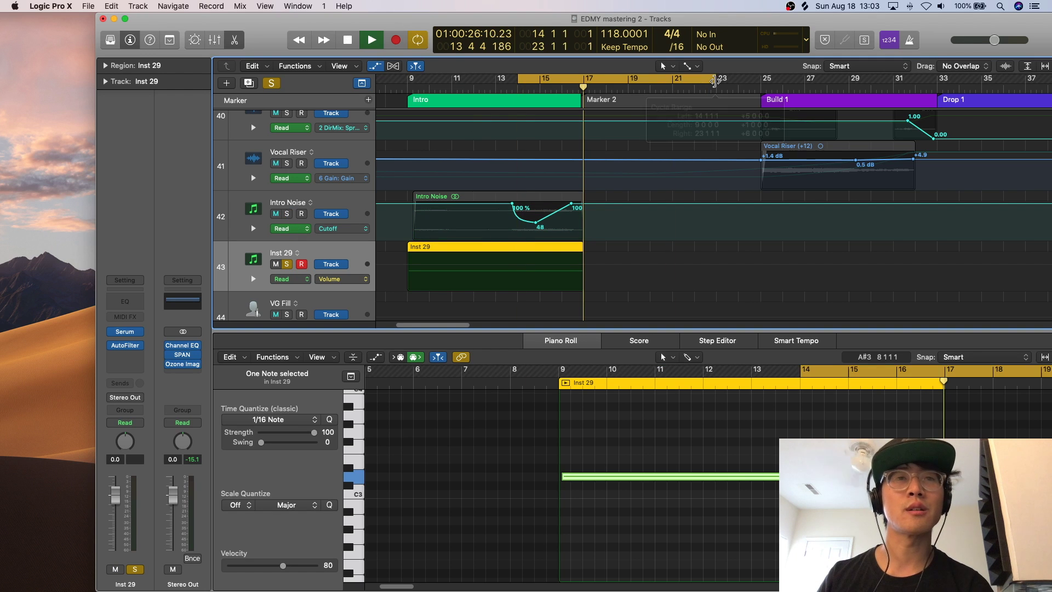
pyautogui.press('space')
pyautogui.moveTo(411, 82); pyautogui.dragTo(584, 82)
pyautogui.press('space')
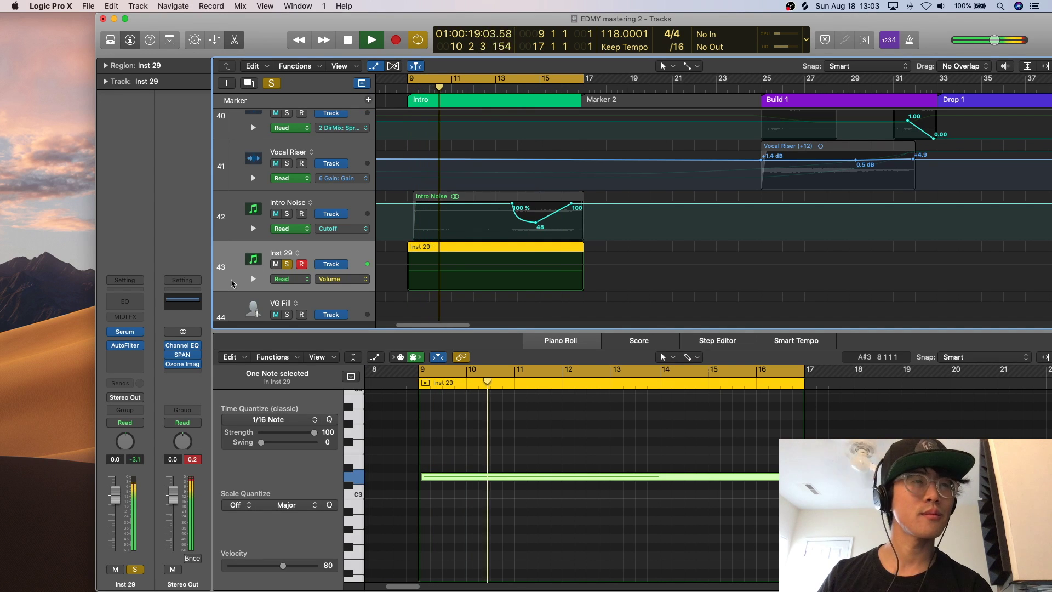
# - Watch the Serum filter during playback, close Serum and turn off solo on Inst 29
pyautogui.click(124, 331)
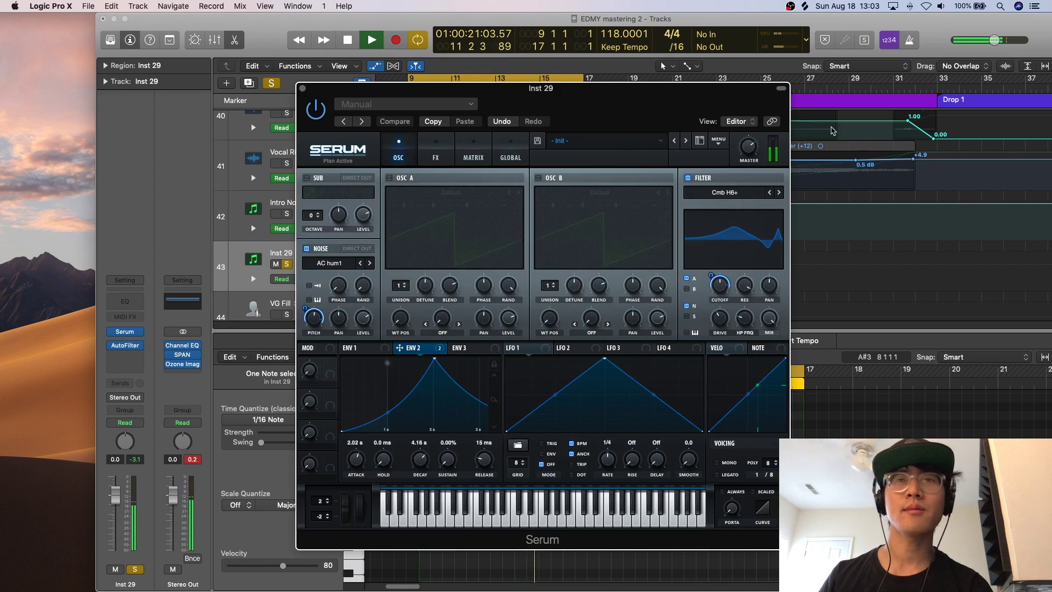
pyautogui.press('space')
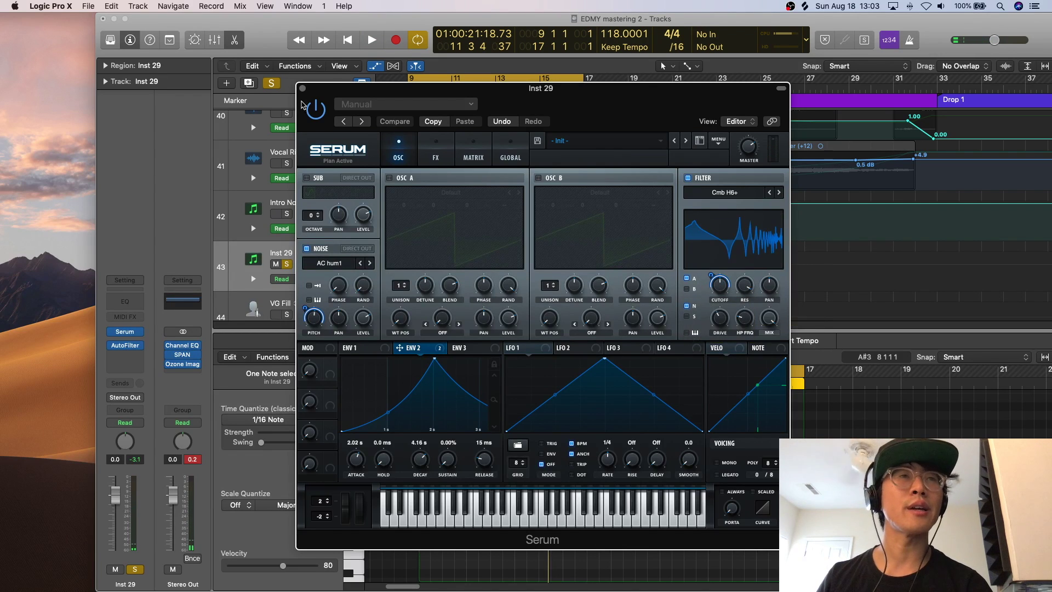
pyautogui.click(302, 89)
pyautogui.click(287, 264)
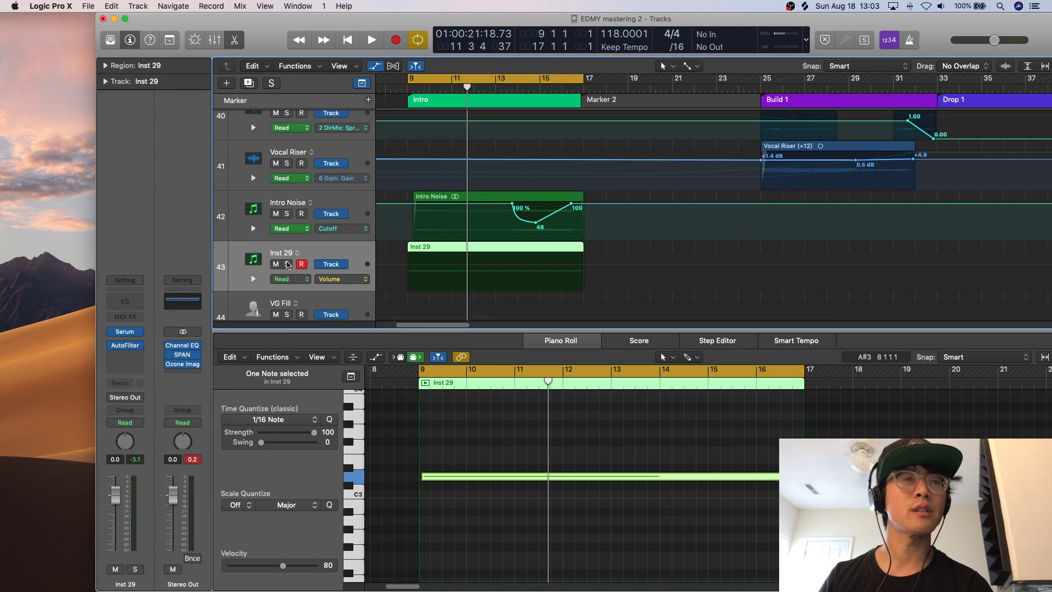
# - Open PanCake2 on the Intro Noise track, mute Inst 29 and solo Intro Noise to hear its Fast to Slow panning
pyautogui.click(261, 213)
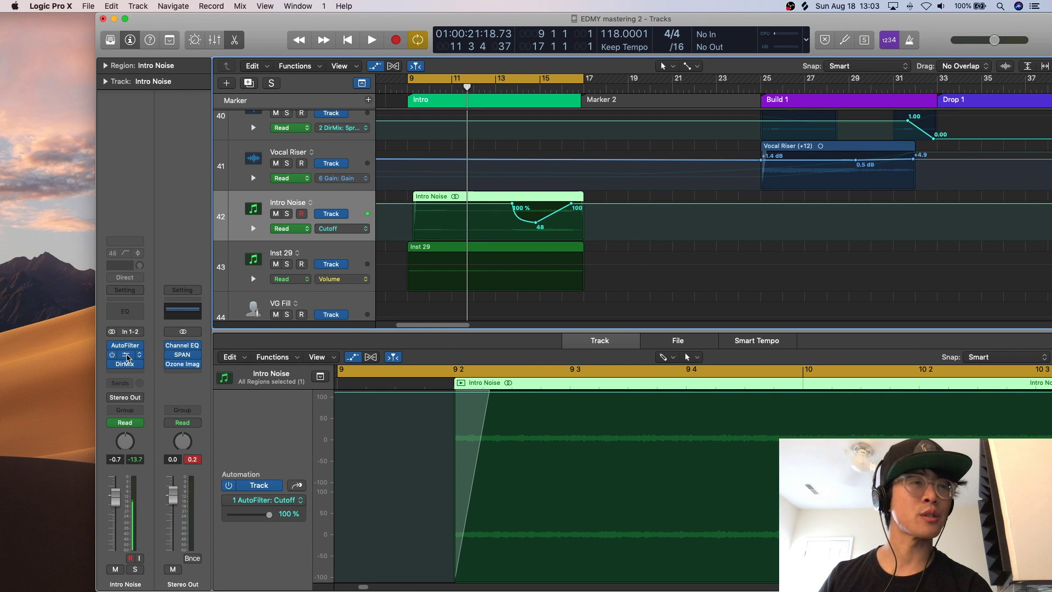
pyautogui.click(125, 355)
pyautogui.moveTo(207, 34); pyautogui.dragTo(549, 35)
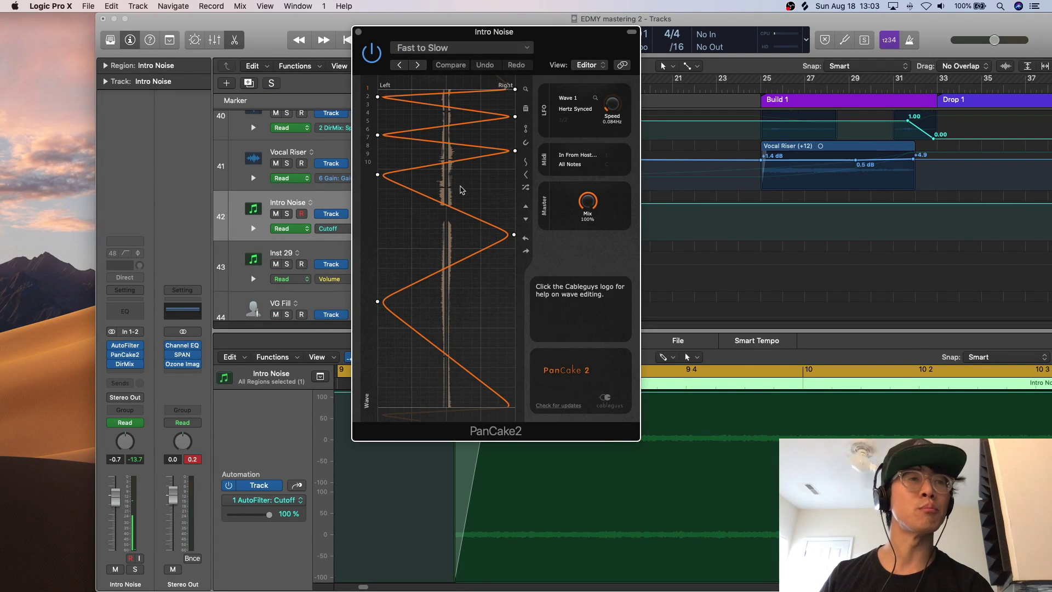
pyautogui.click(279, 263)
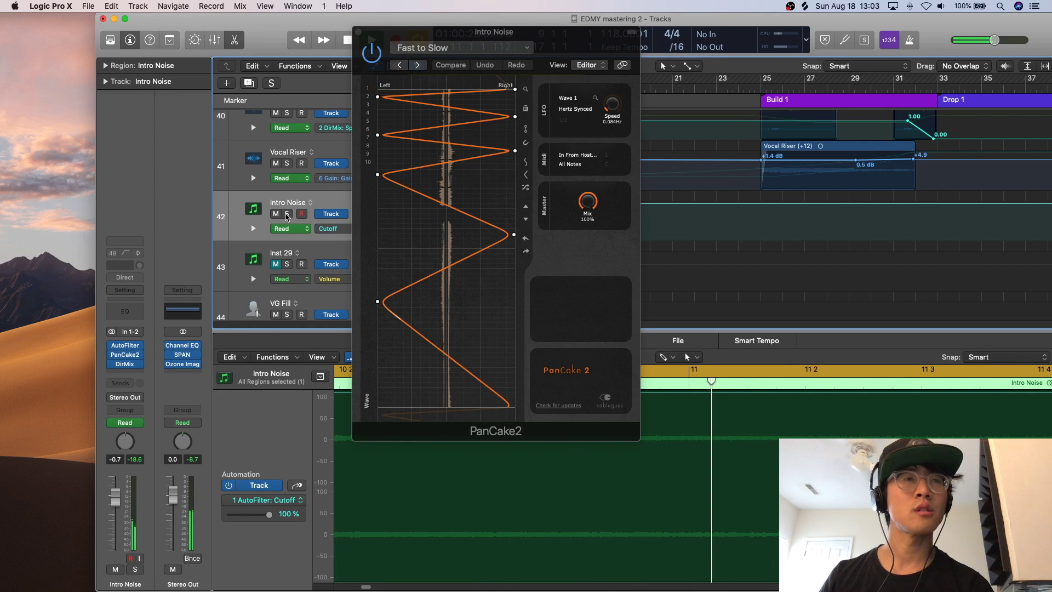
pyautogui.click(286, 215)
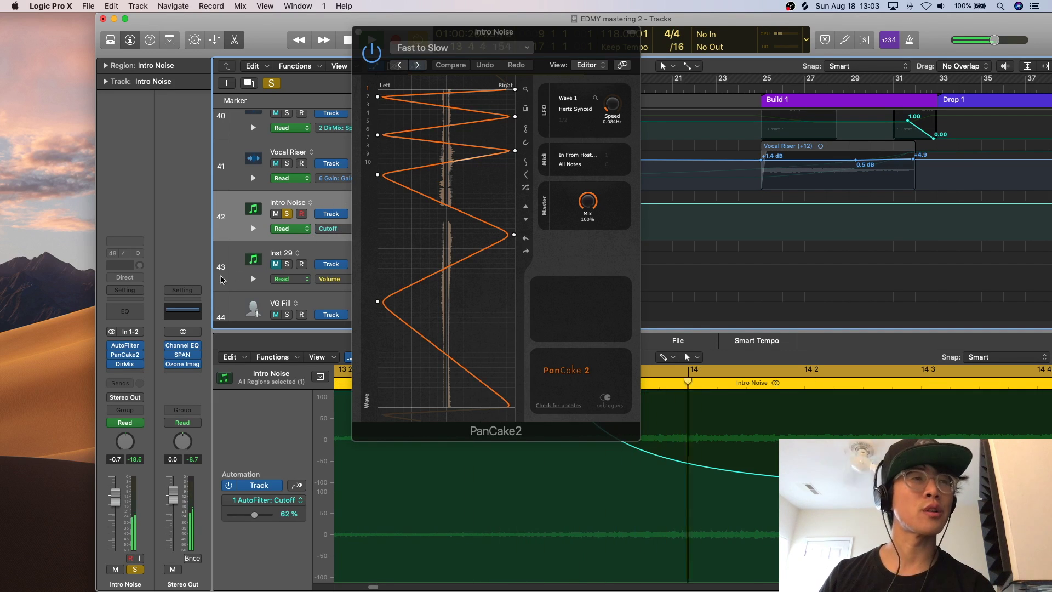
# - Examine the Direction Mixer's spread setting on Intro Noise during playback and close its window
pyautogui.click(135, 361)
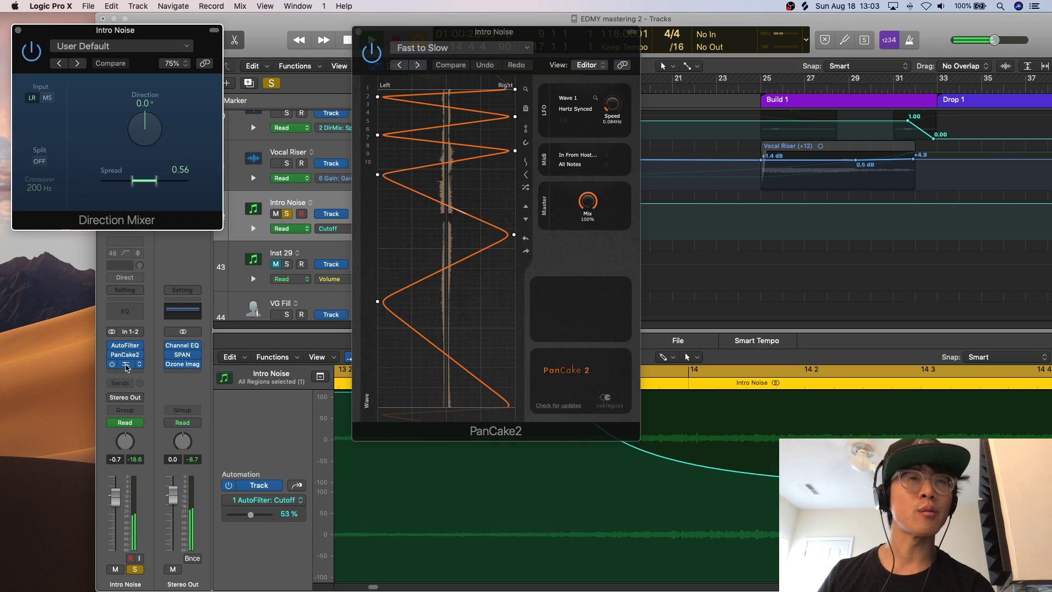
pyautogui.moveTo(106, 32); pyautogui.dragTo(200, 36)
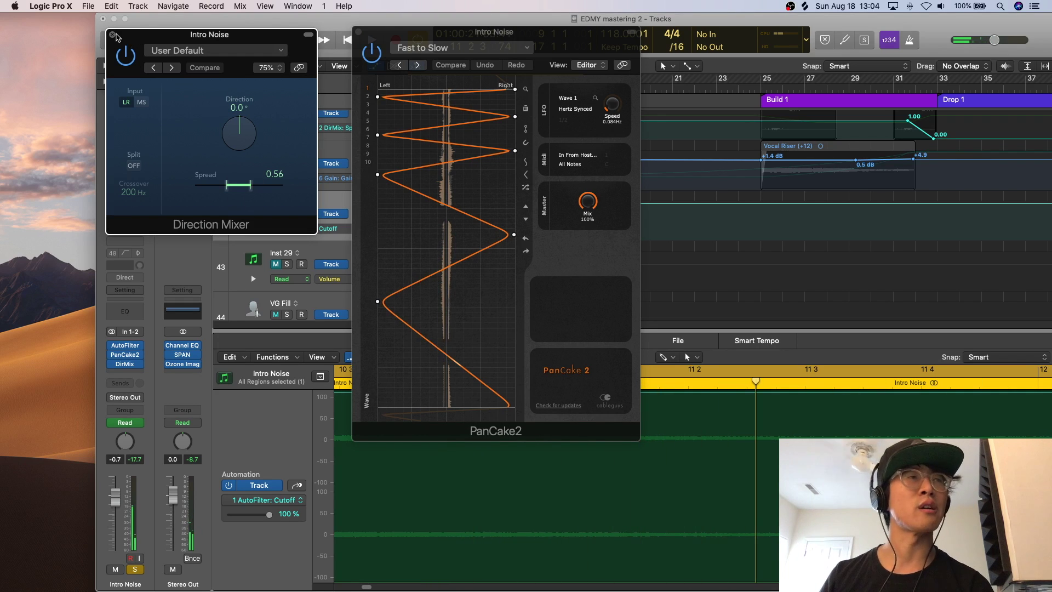
pyautogui.click(112, 34)
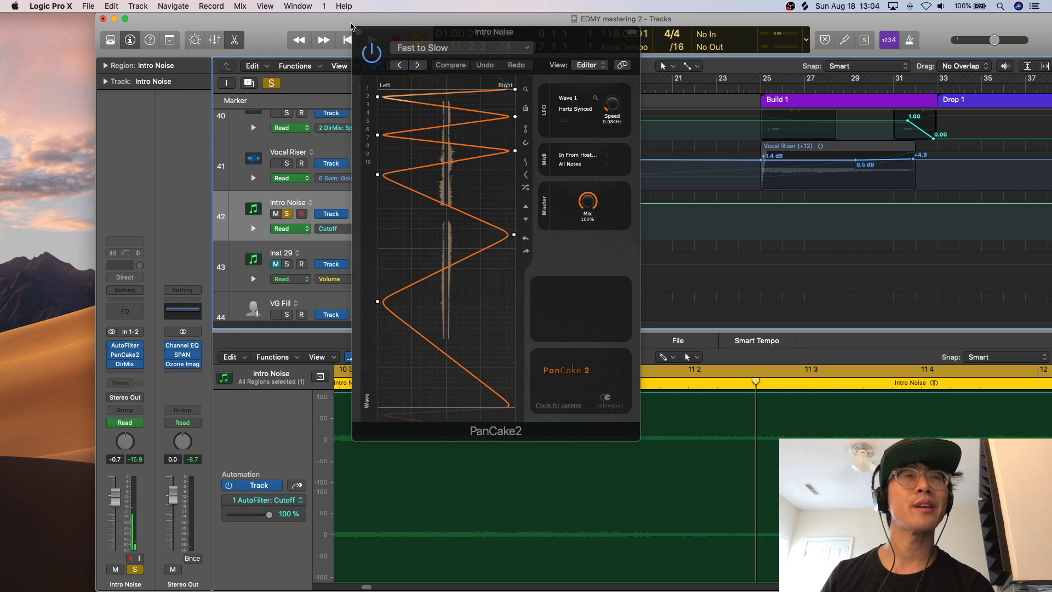
# - Delete the Inst 29 region and its track, and turn off solo on Intro Noise
pyautogui.click(356, 31)
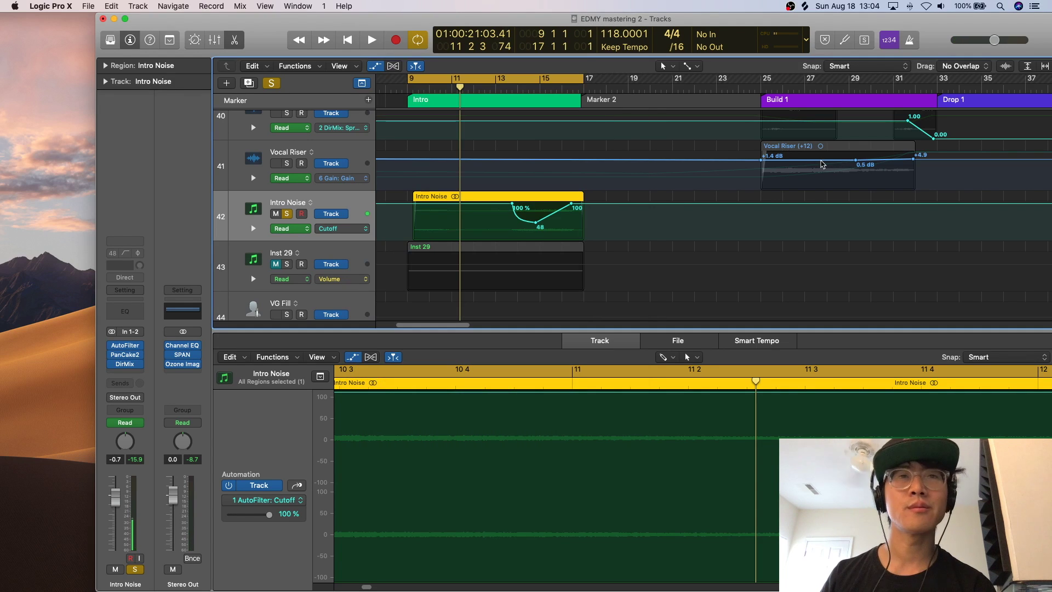
pyautogui.press('super+Left')
pyautogui.press('super+Left')
pyautogui.press('super+Left')
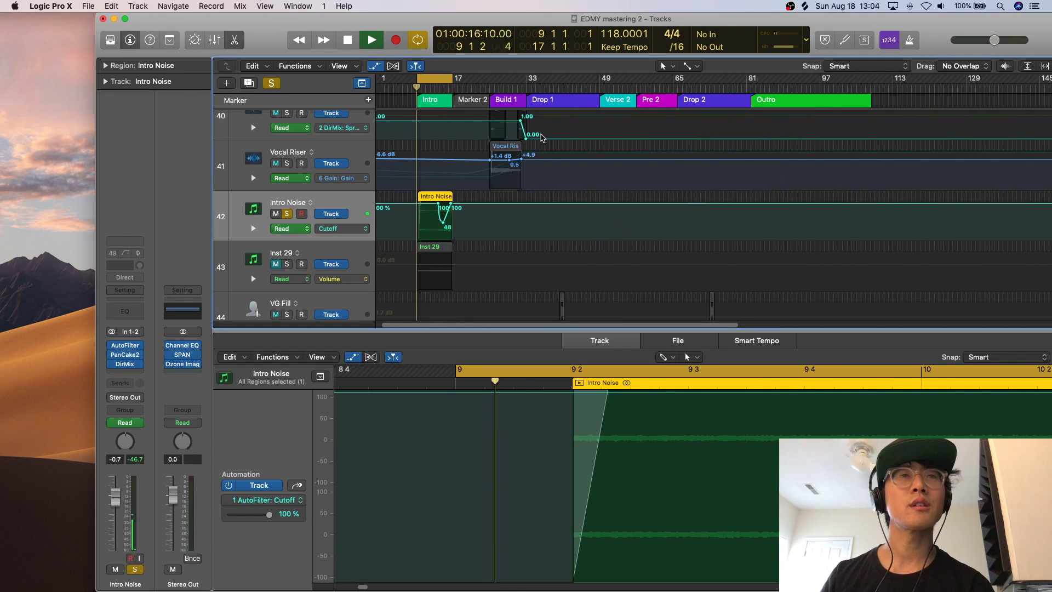
pyautogui.click(319, 253)
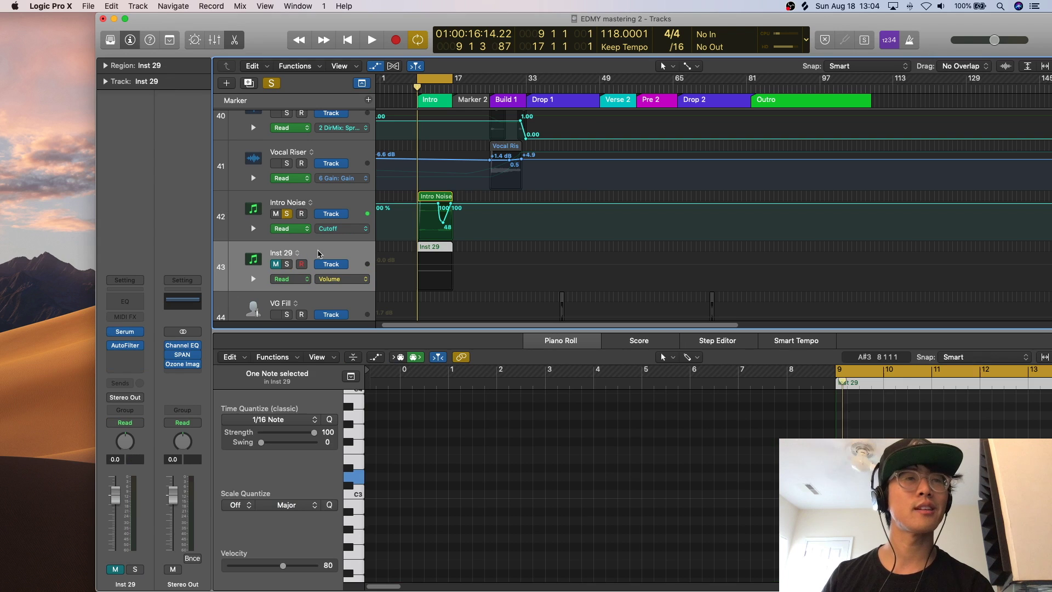
pyautogui.press('Delete')
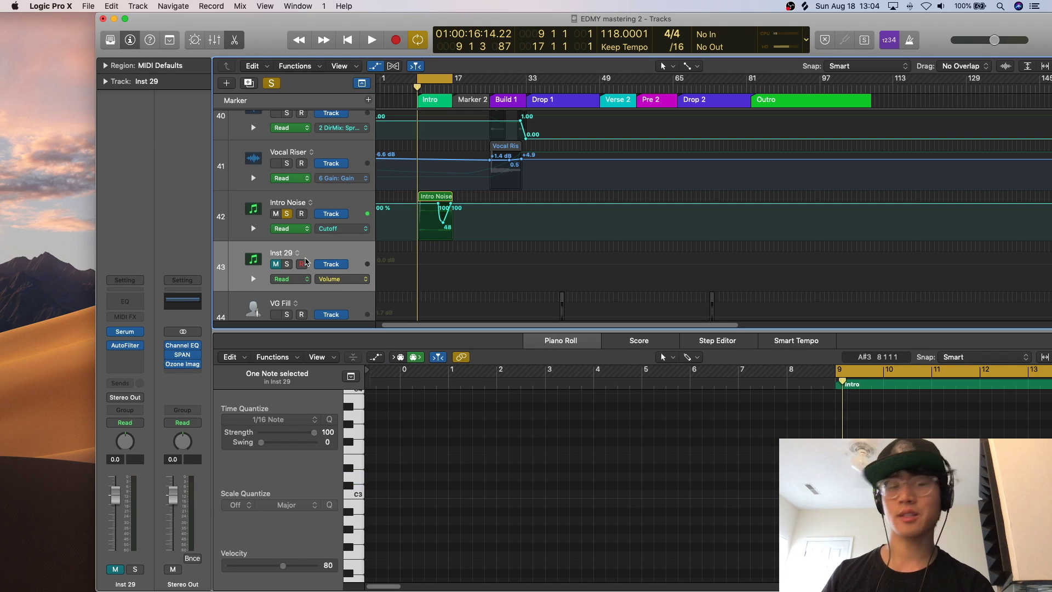
pyautogui.press('super+BackSpace')
pyautogui.click(290, 215)
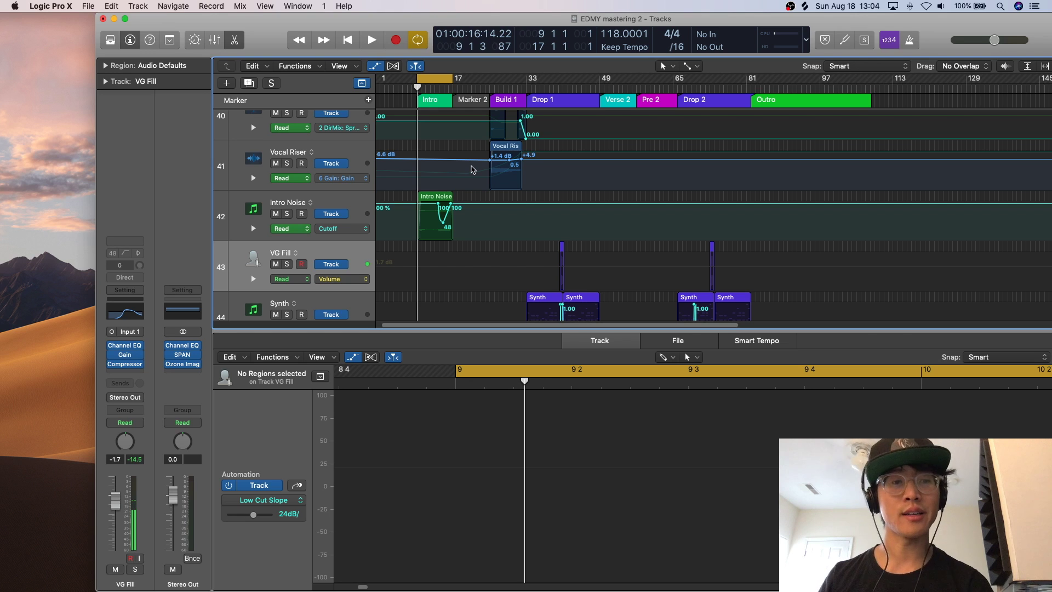
# - Play the intro in the full mix, solo Intro Noise briefly for comparison, and turn off the cycle
pyautogui.press('space')
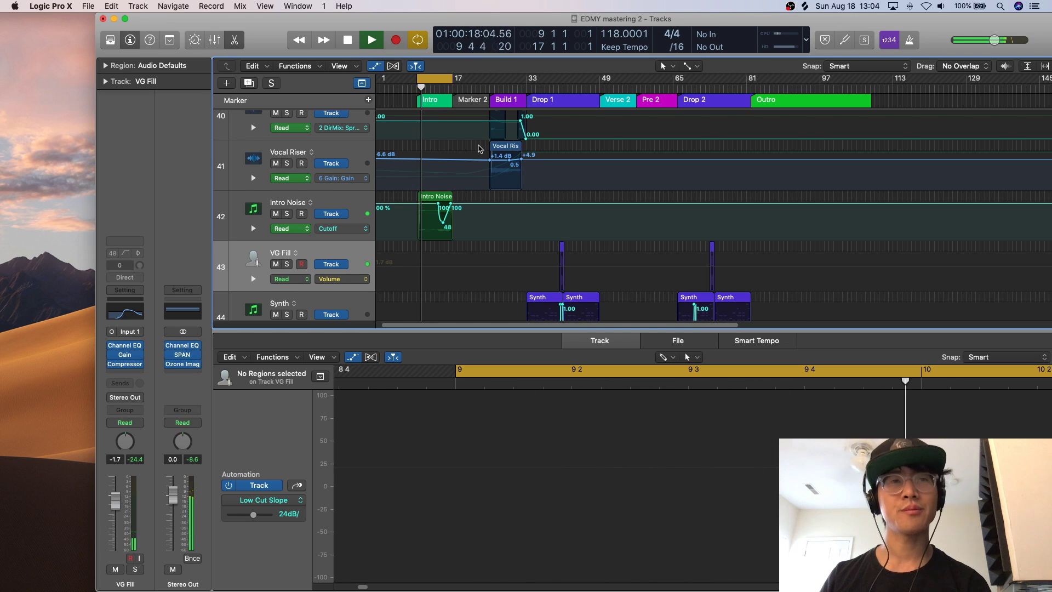
pyautogui.scroll(5, 479, 147)
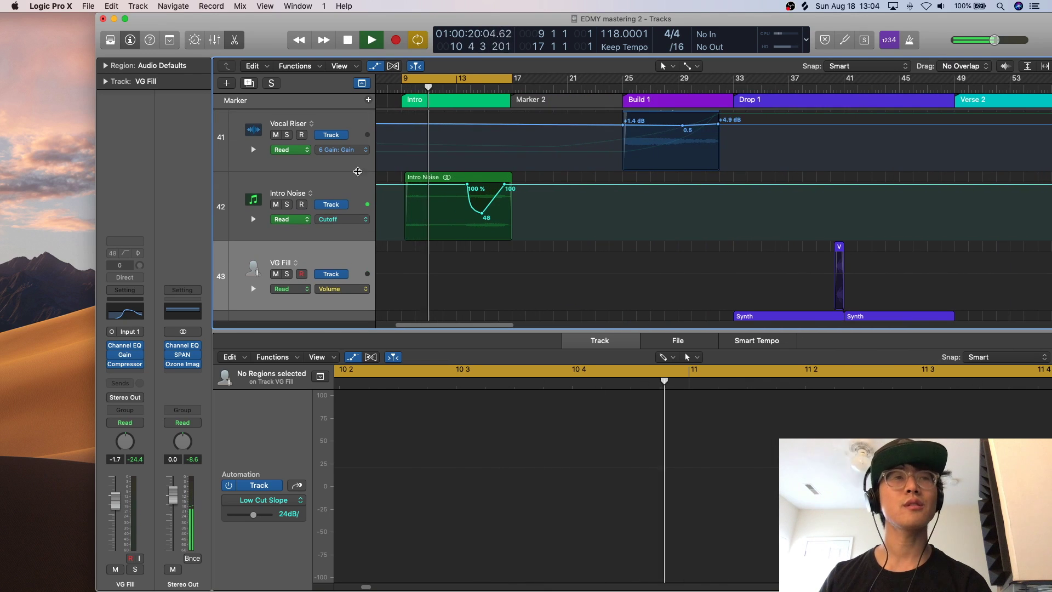
pyautogui.click(287, 205)
pyautogui.click(511, 85)
pyautogui.click(287, 205)
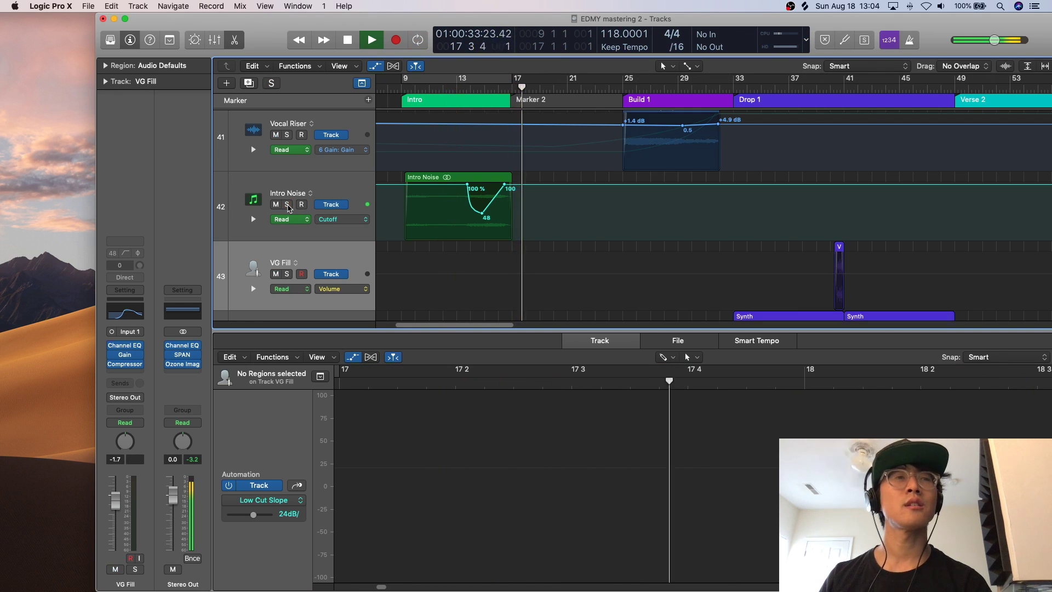
pyautogui.hscroll(2, 656, 132)
# - Show Flex on the tracks instead of automation and set the cycle range to bars 26 to 31 in Build 1
pyautogui.press('cmd+f')
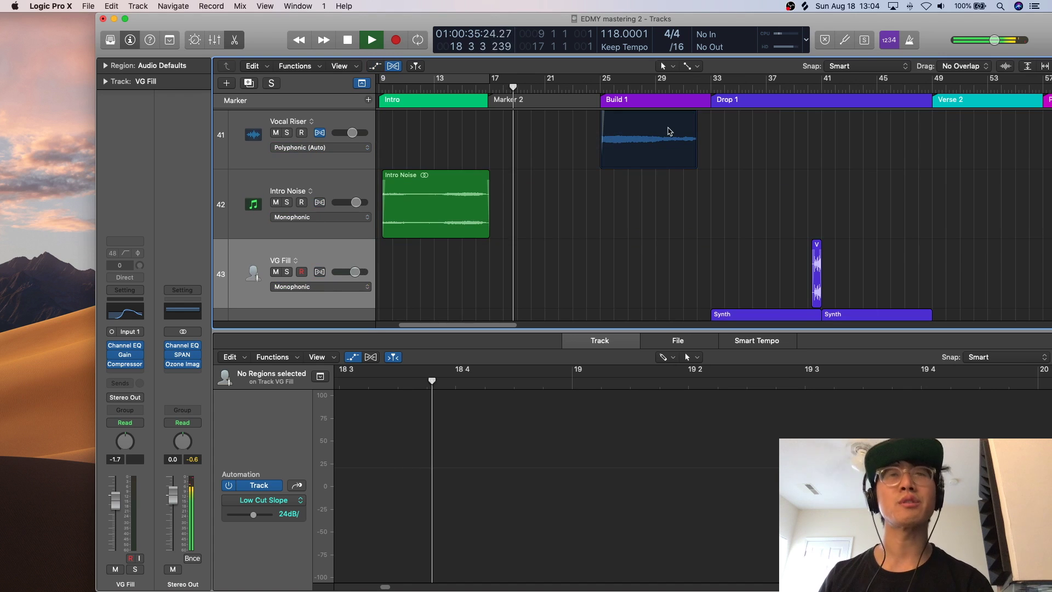
pyautogui.press('super+Up')
pyautogui.press('super+Up')
pyautogui.press('super+Left')
pyautogui.press('super+Left')
pyautogui.press('super+Left')
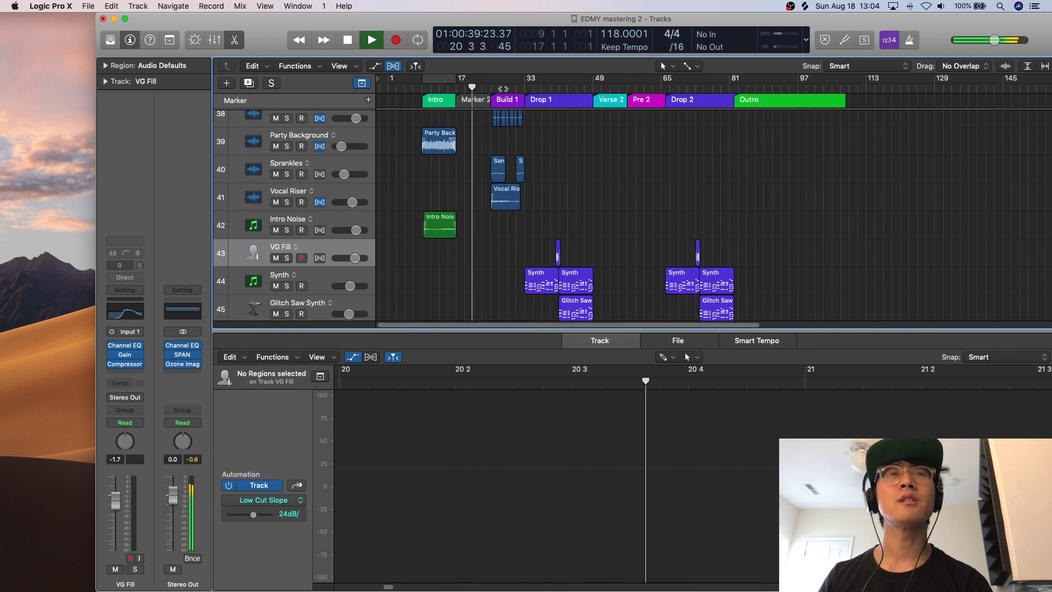
pyautogui.press('c')
pyautogui.moveTo(494, 79); pyautogui.dragTo(513, 79)
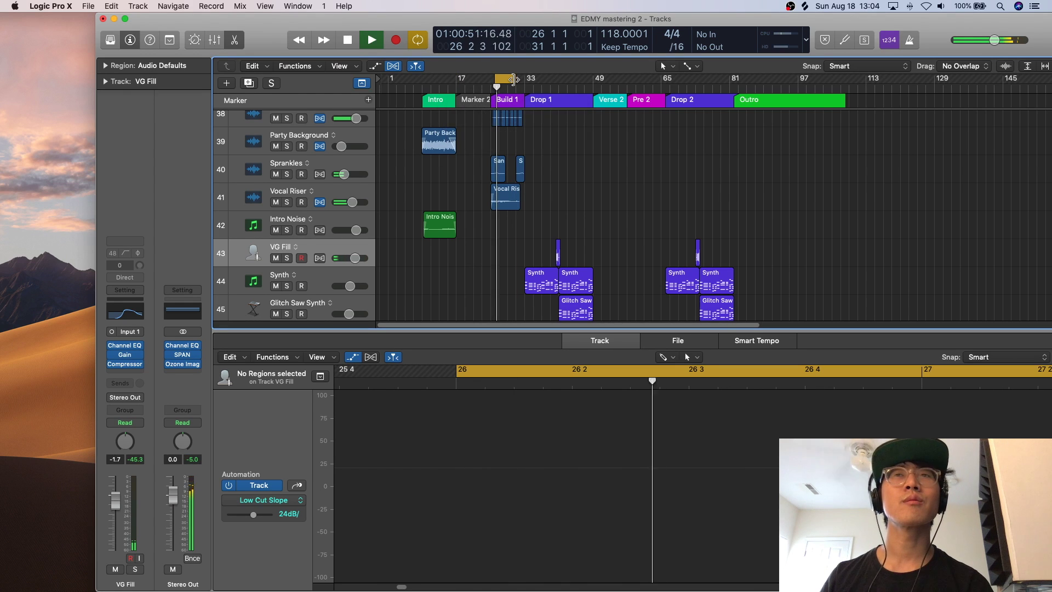
# - Look through the tracks that sound in Build 1, stopping playback, to find the Vocal Riser
pyautogui.scroll(5, 536, 185)
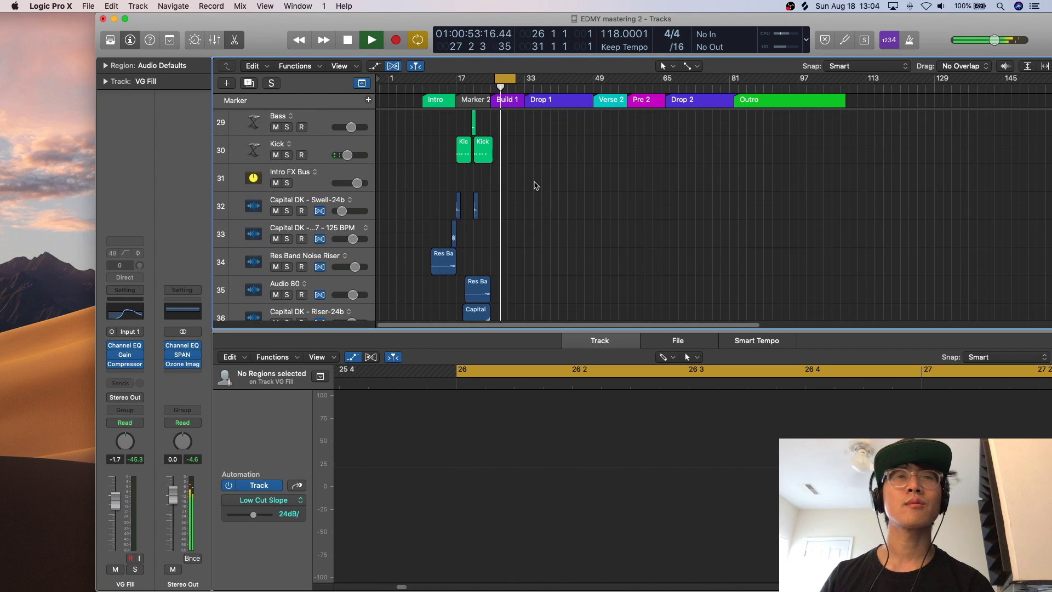
pyautogui.scroll(10, 536, 185)
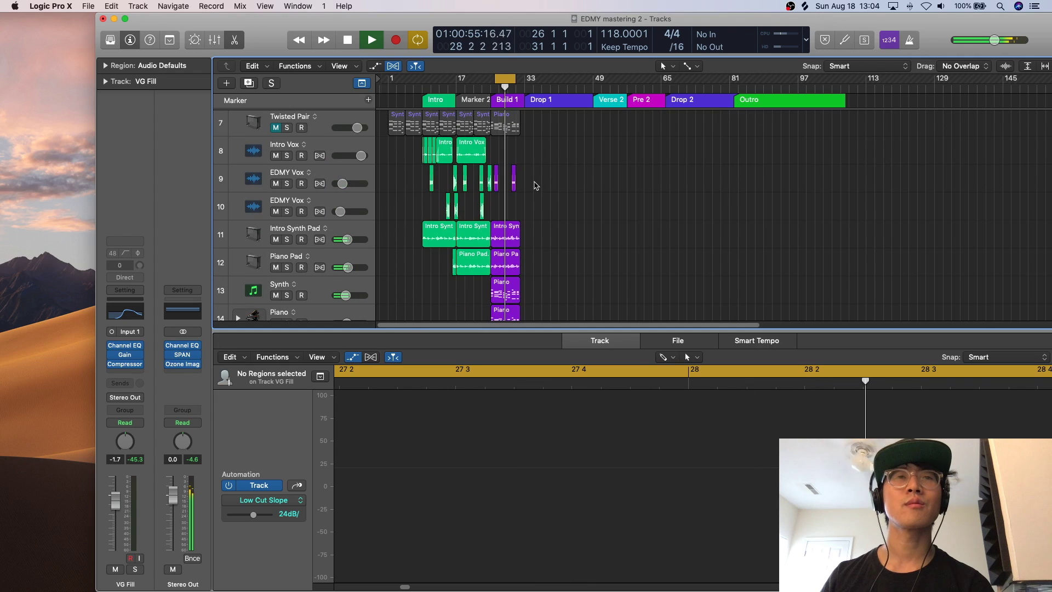
pyautogui.press('super+Right')
pyautogui.press('super+Right')
pyautogui.scroll(-5, 535, 185)
pyautogui.press('space')
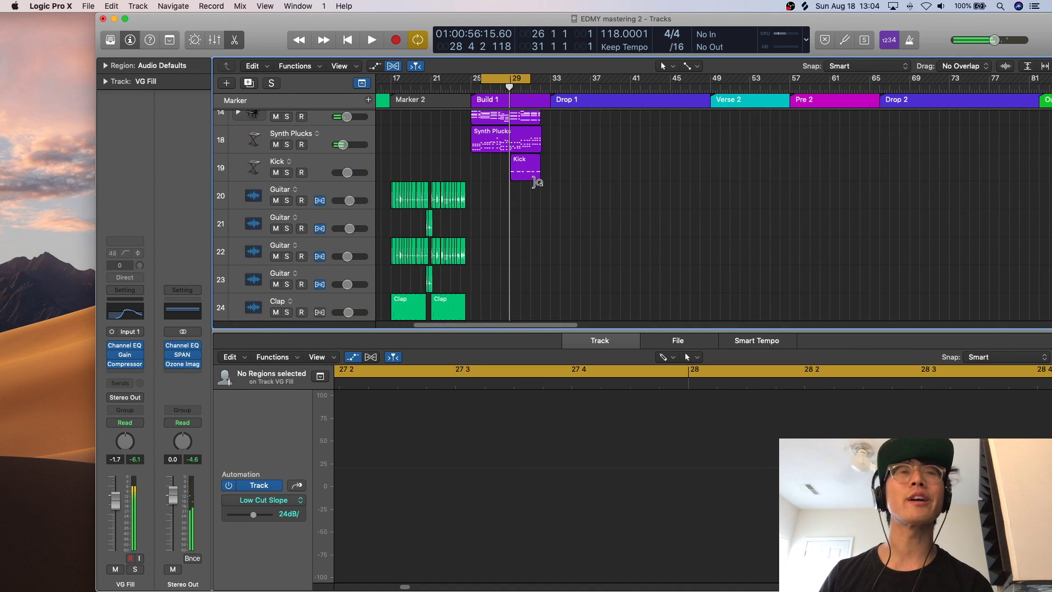
pyautogui.scroll(3, 535, 182)
pyautogui.scroll(-15, 535, 183)
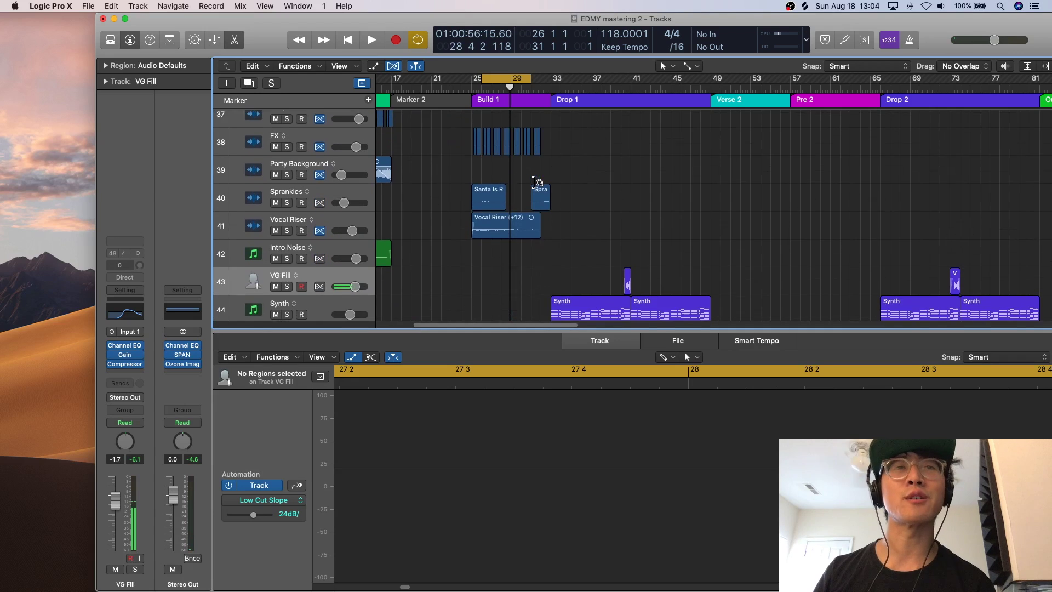
pyautogui.scroll(-1, 537, 183)
# - Solo the Vocal Riser track and play it with its effects within the current cycle range
pyautogui.click(338, 195)
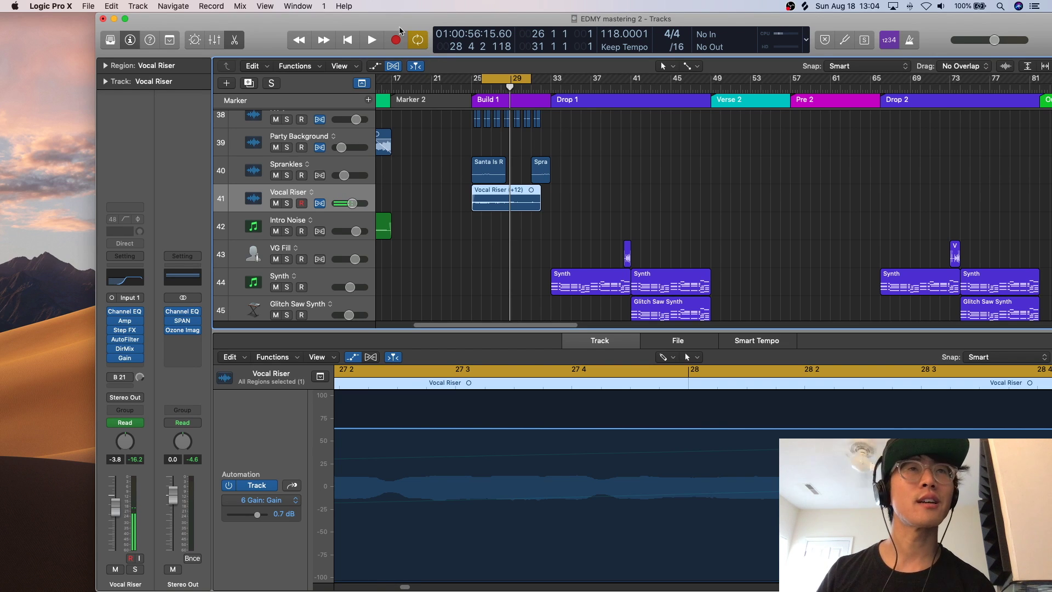
pyautogui.moveTo(400, 31); pyautogui.dragTo(383, 27)
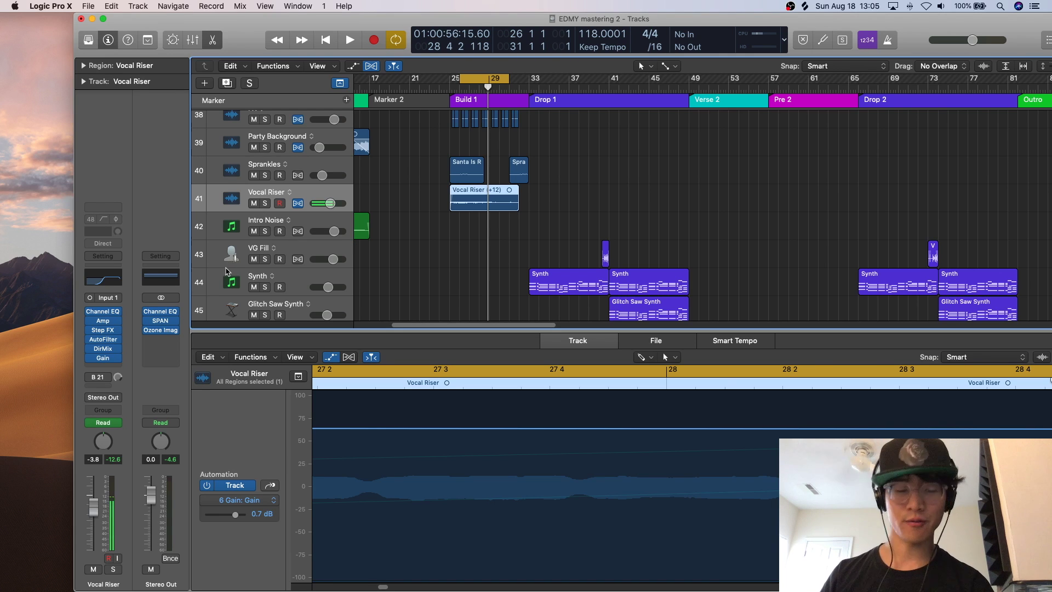
pyautogui.click(265, 204)
pyautogui.press('space')
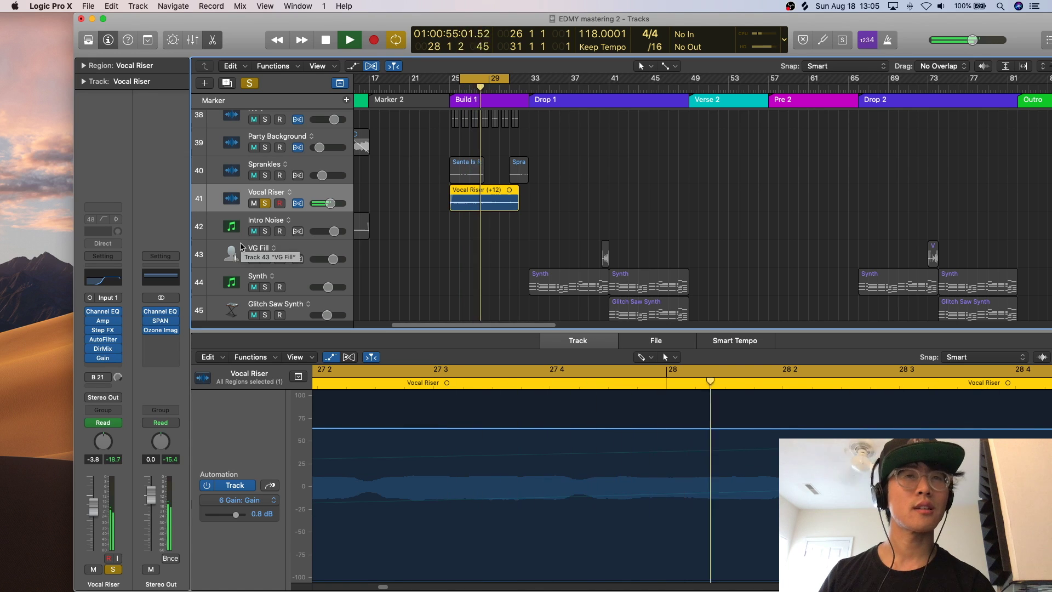
pyautogui.press('space')
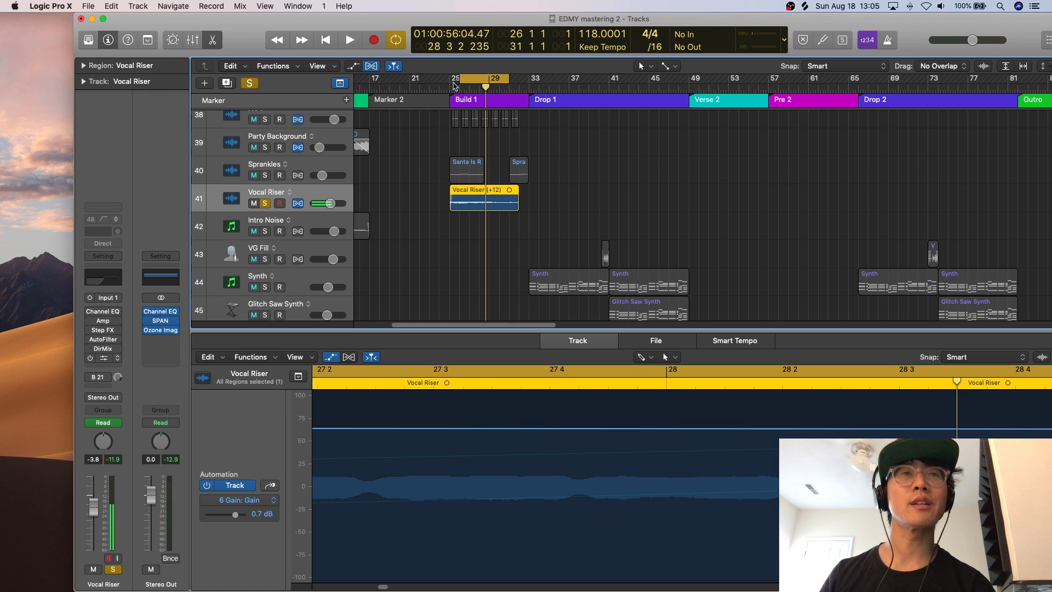
# - Set the cycle range to bars 25 to 35 and play the soloed Vocal Riser with its insert effects bypassed
pyautogui.moveTo(454, 82); pyautogui.dragTo(539, 85)
pyautogui.press('space')
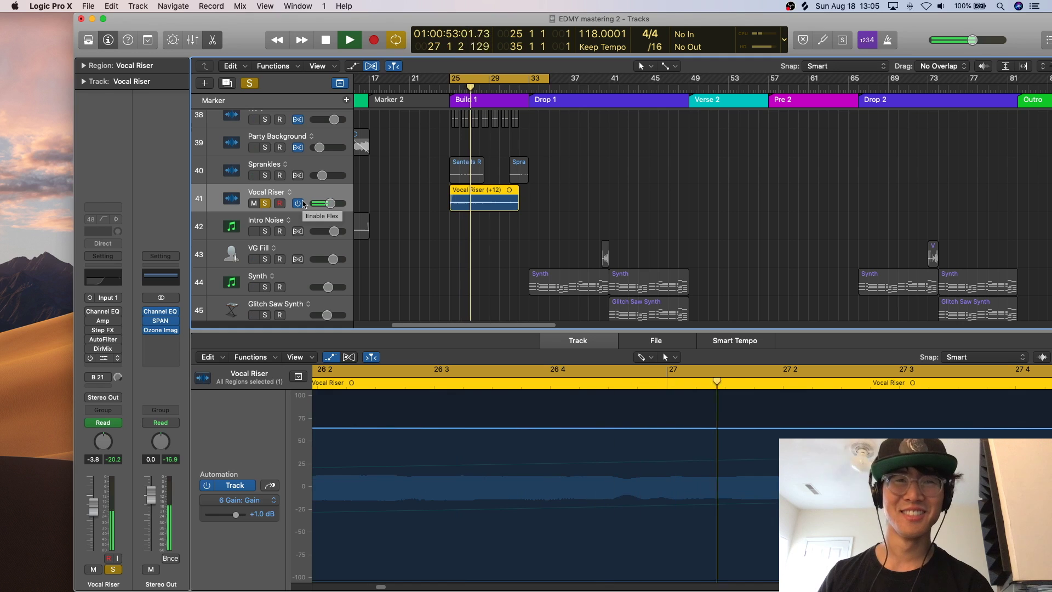
pyautogui.press('space')
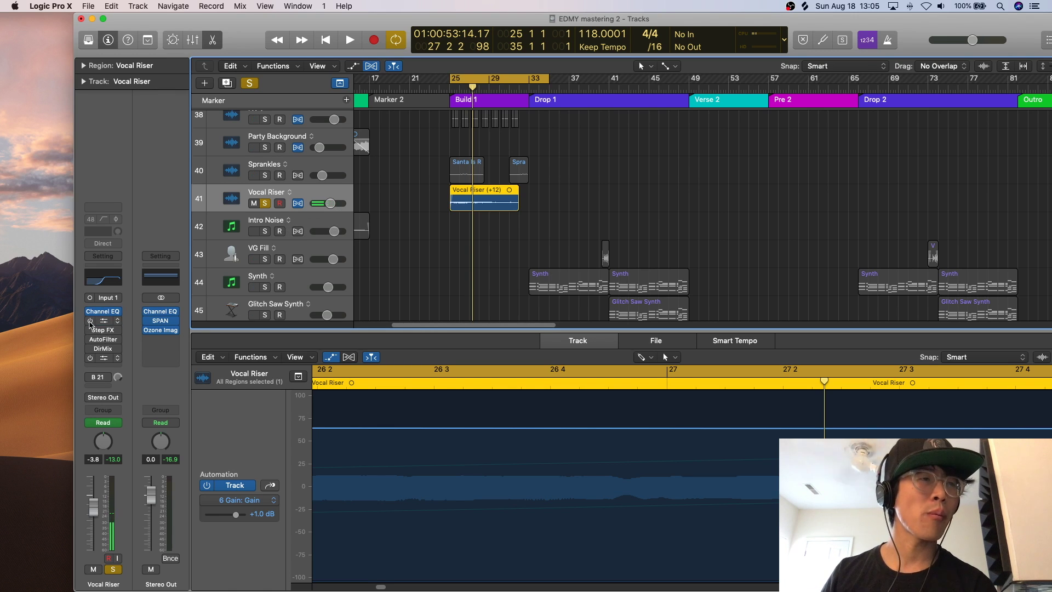
# - Open Amp Designer on Vocal Riser, listen to the riser through the British Combo amp and close its window
pyautogui.click(103, 322)
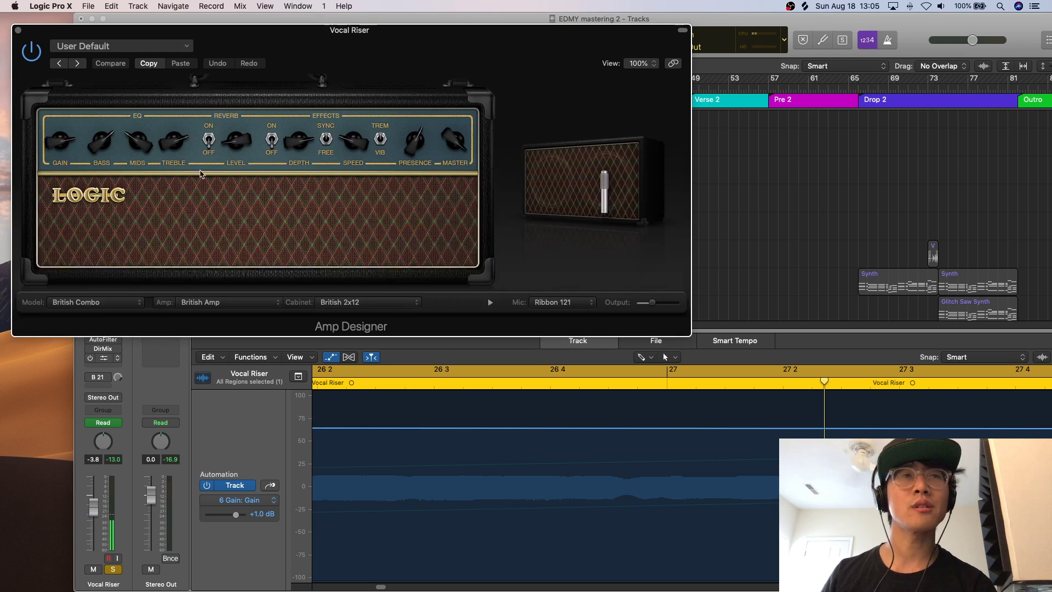
pyautogui.hotkey('shift', 'space')
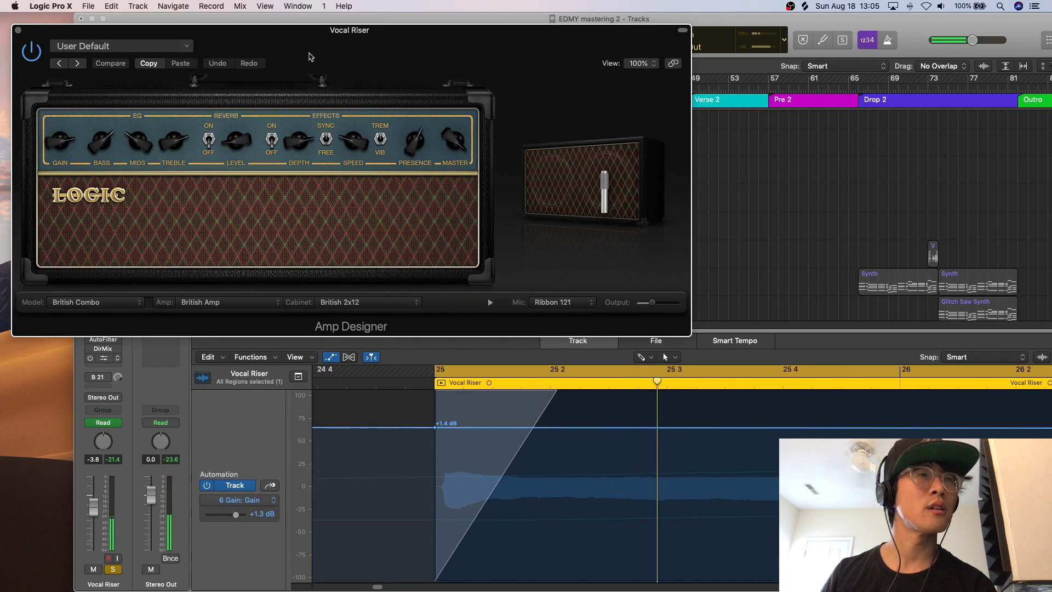
pyautogui.moveTo(309, 49); pyautogui.dragTo(373, 53)
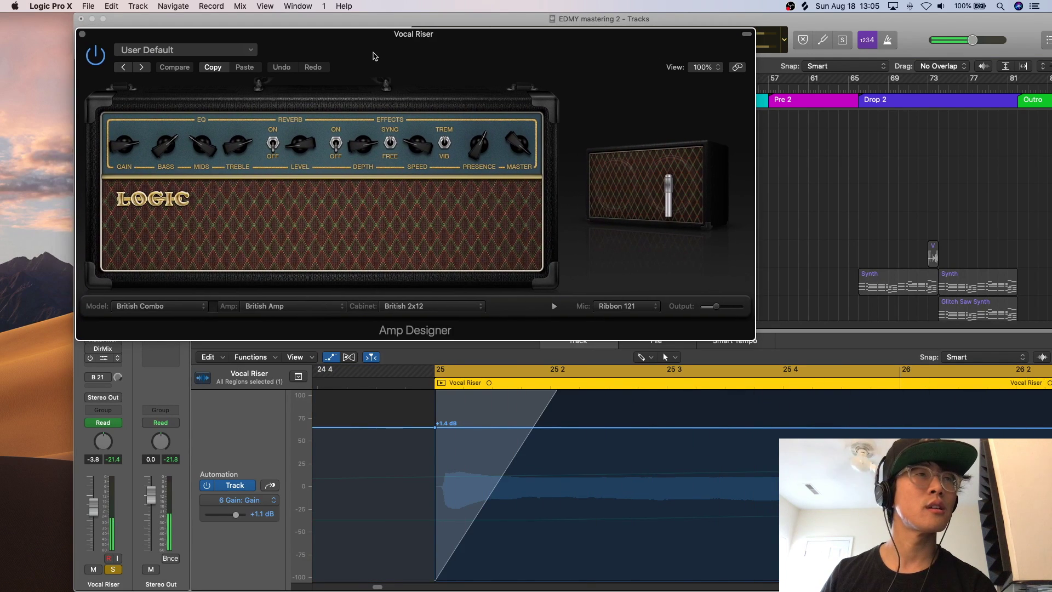
pyautogui.click(83, 35)
pyautogui.moveTo(160, 24); pyautogui.dragTo(125, 26)
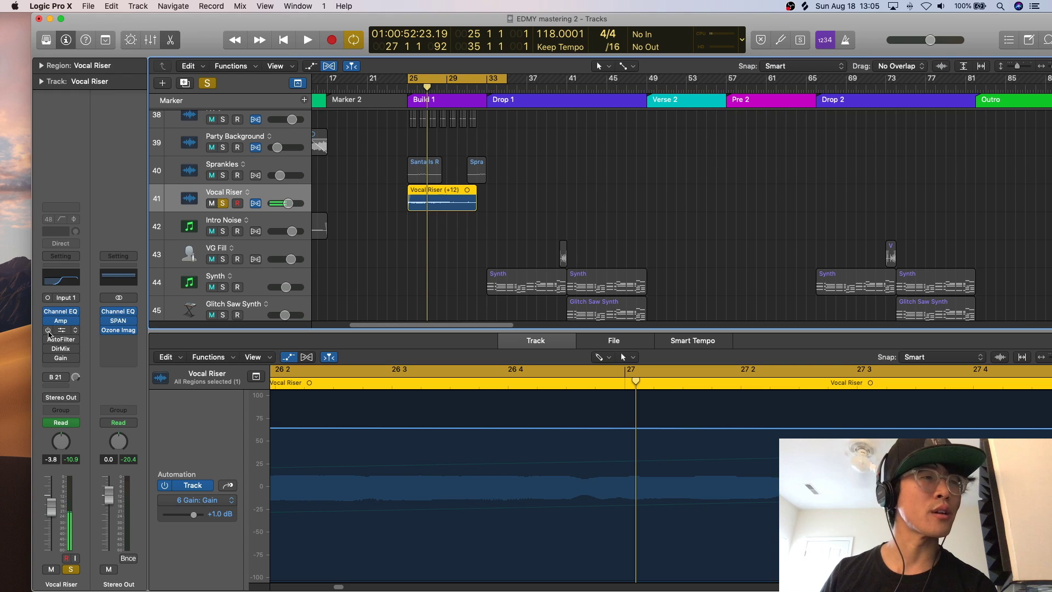
# - Enable Step FX on Vocal Riser, play the riser through it, review its settings and close its window
pyautogui.moveTo(49, 334)
pyautogui.mouseDown()
pyautogui.moveTo(51, 351)
pyautogui.moveTo(48, 332)
pyautogui.mouseUp()
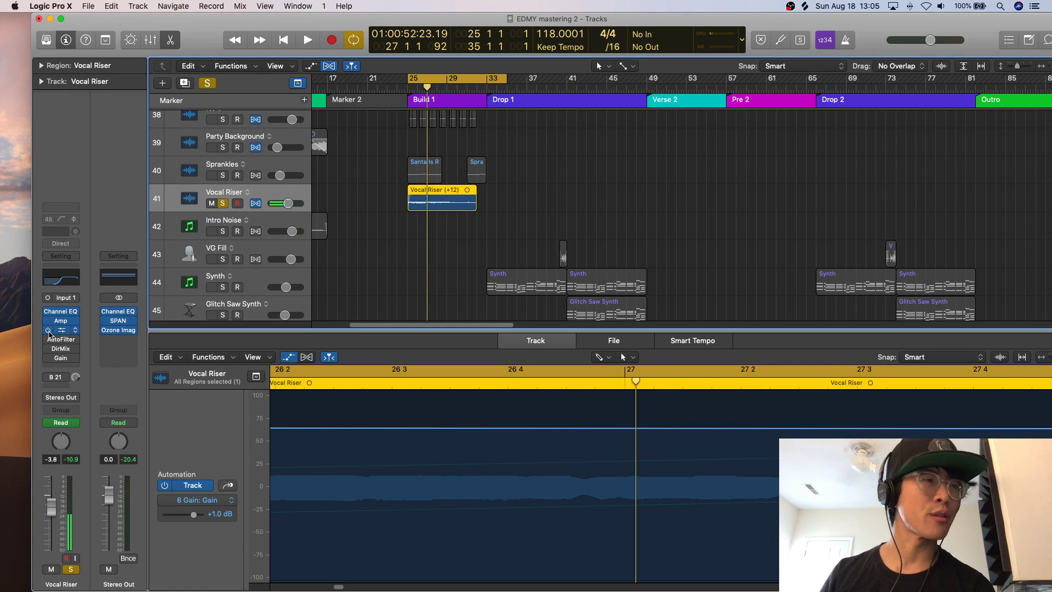
pyautogui.click(61, 332)
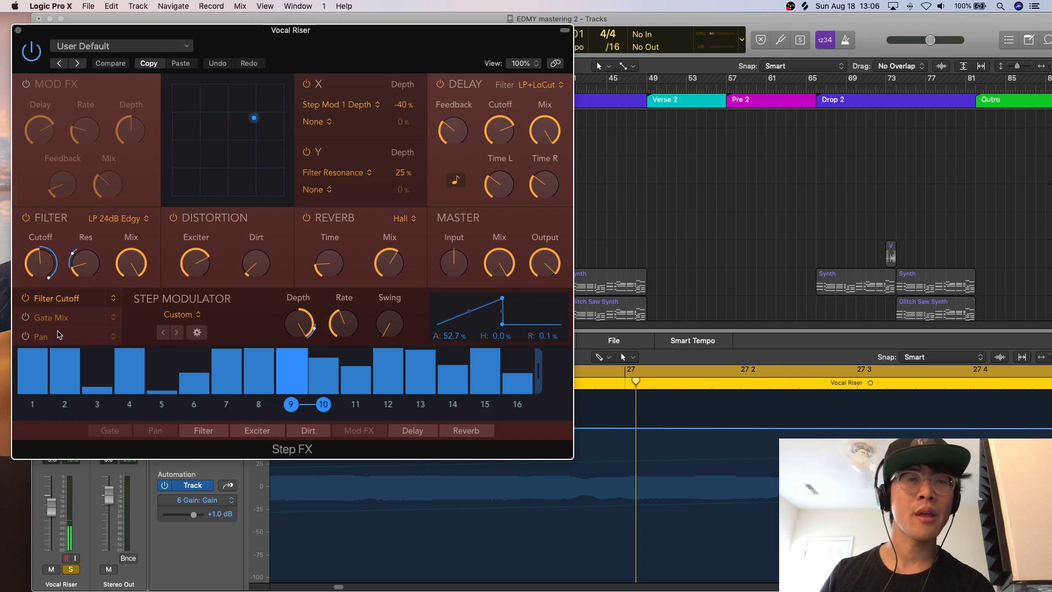
pyautogui.moveTo(338, 45); pyautogui.dragTo(489, 44)
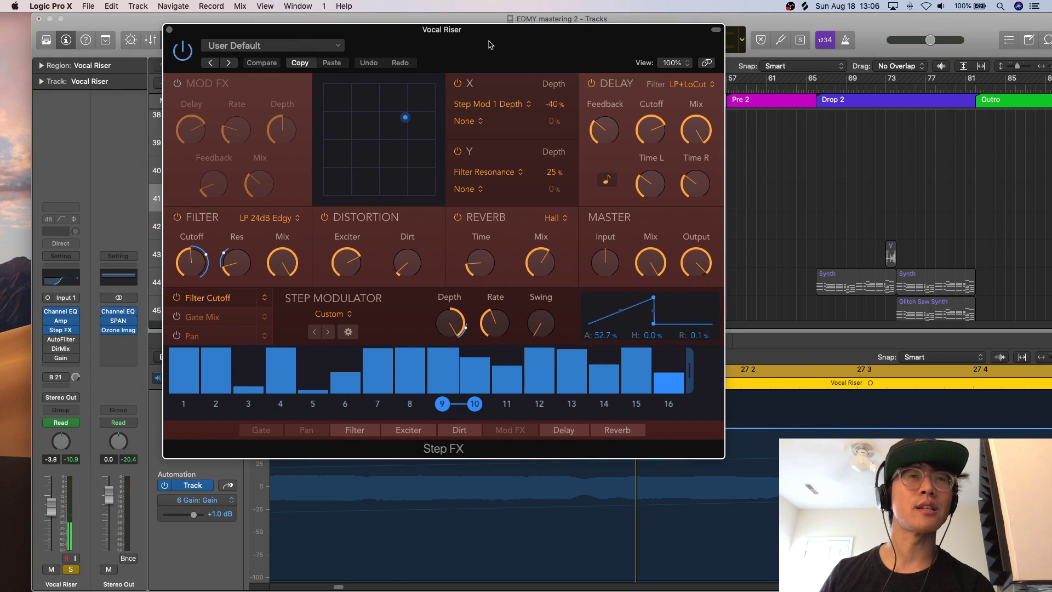
pyautogui.press('space')
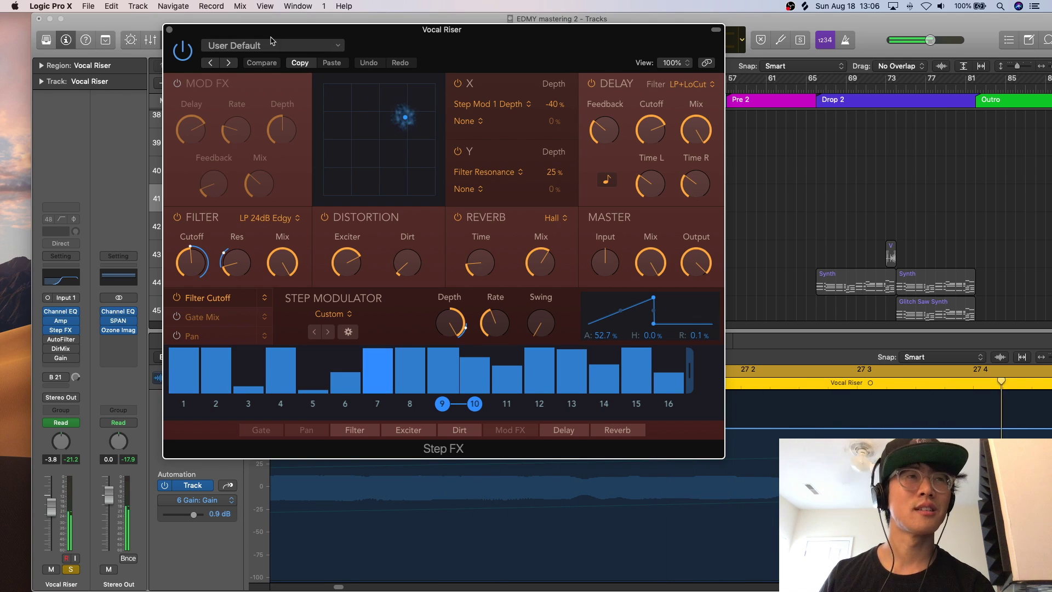
pyautogui.click(170, 30)
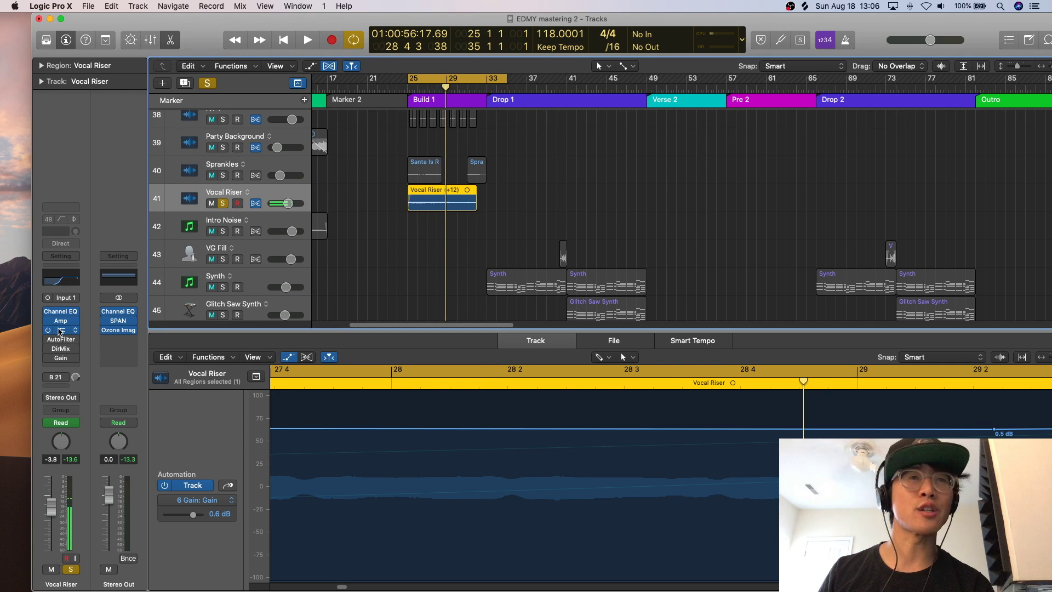
pyautogui.click(60, 330)
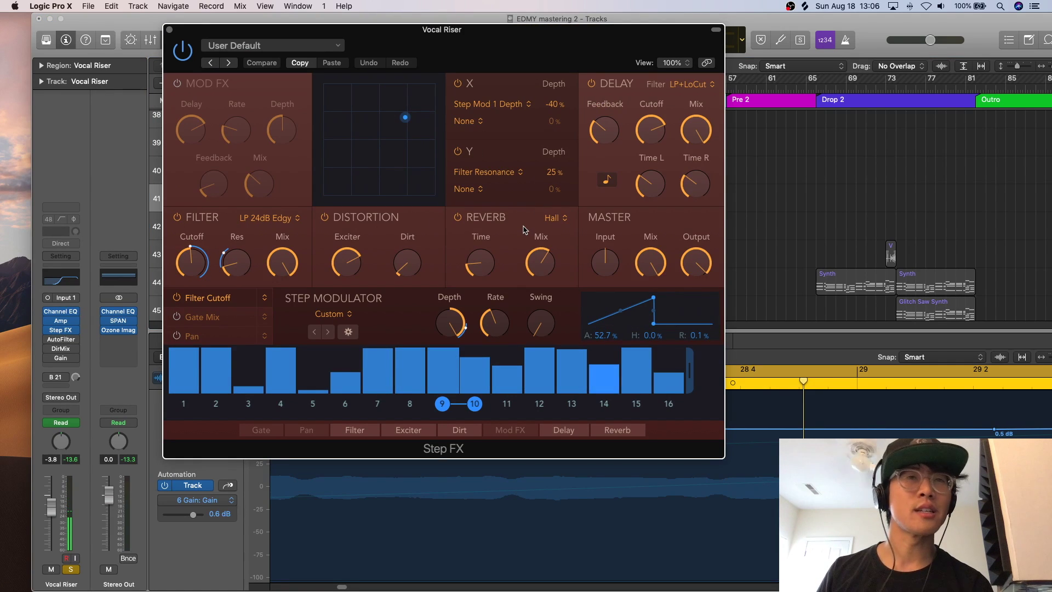
pyautogui.click(170, 31)
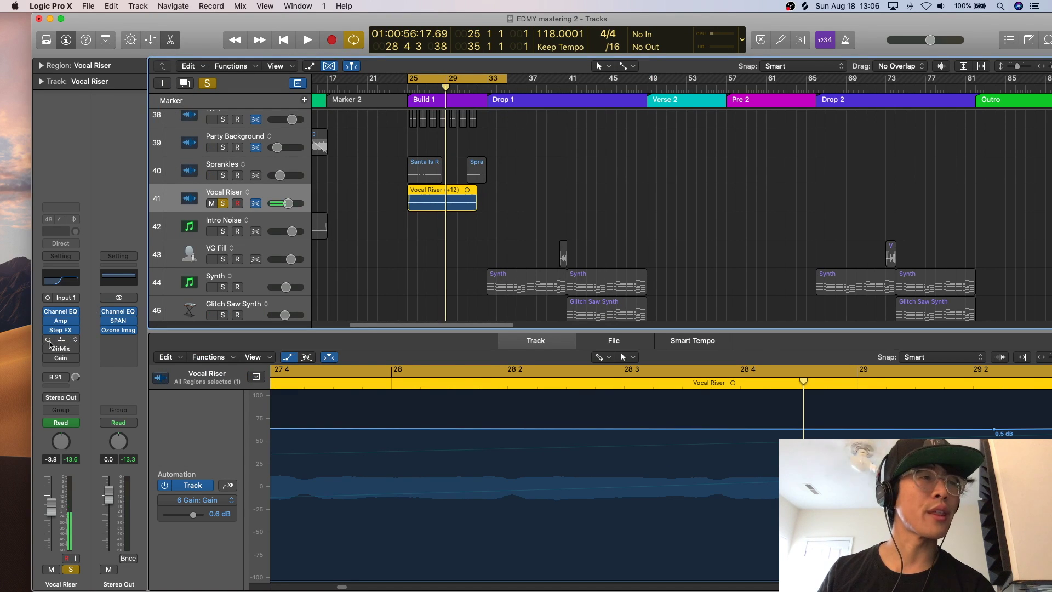
# - Examine the AutoFilter settings on Vocal Riser, close the window and show the track automation
pyautogui.click(59, 340)
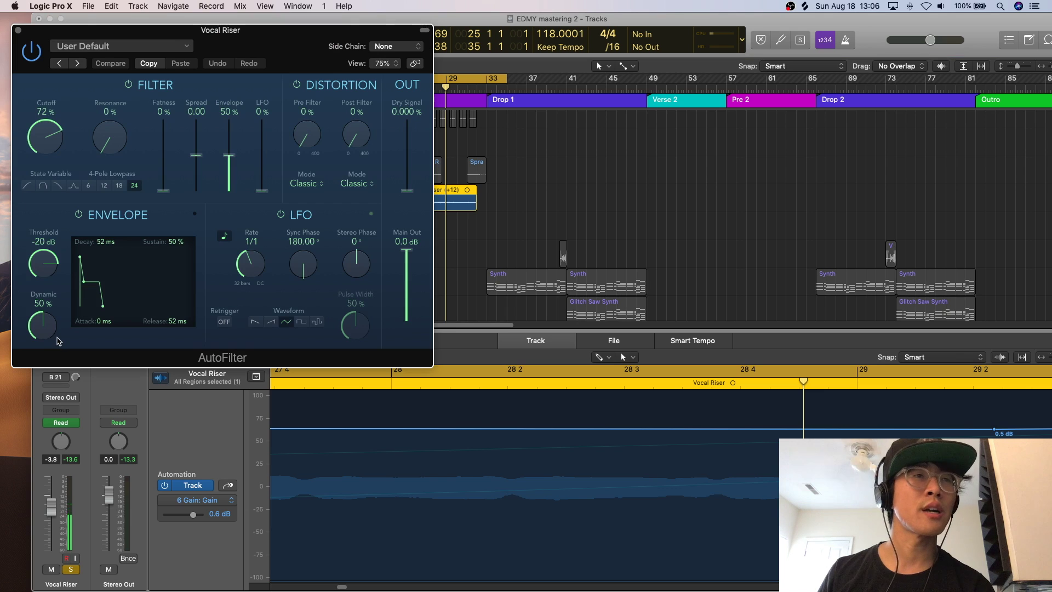
pyautogui.moveTo(219, 54); pyautogui.dragTo(410, 53)
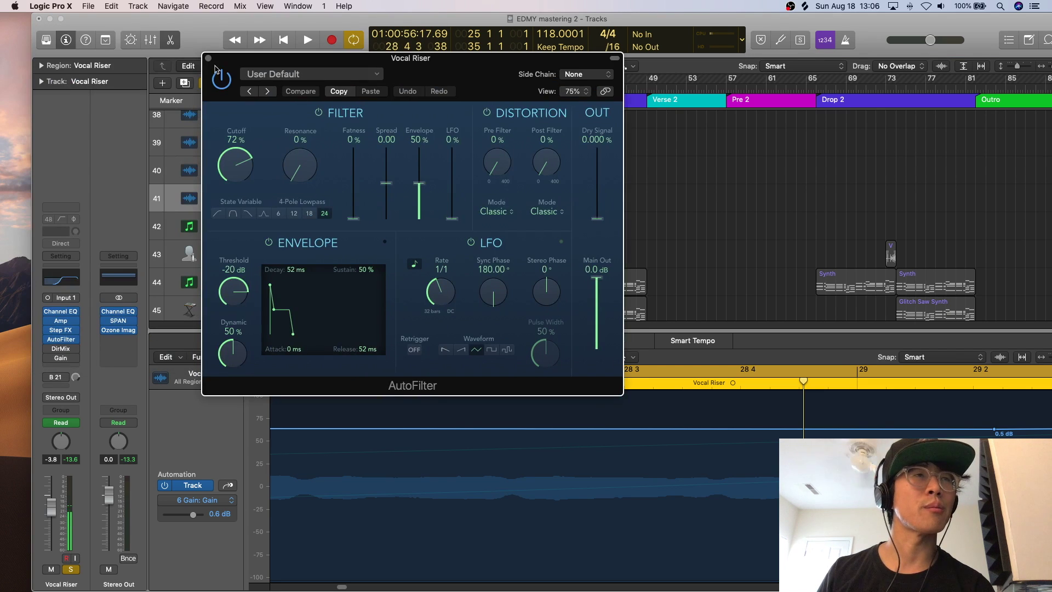
pyautogui.press('cmd+w')
pyautogui.press('a')
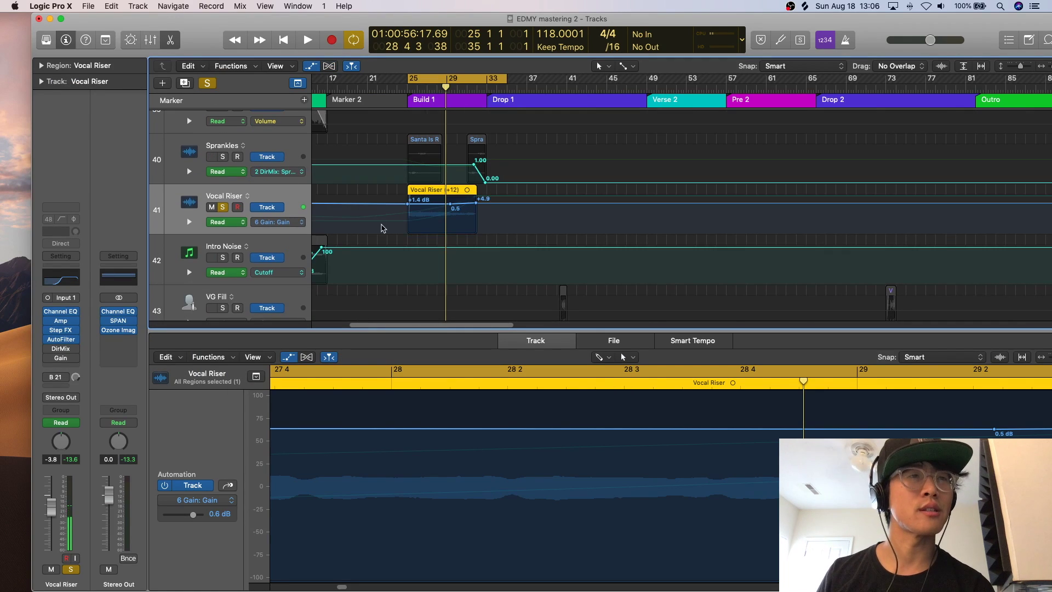
# - Review Vocal Riser's AutoFilter Cutoff automation, enable its DirMix plug-in and display the DirMix Spread automation
pyautogui.click(294, 224)
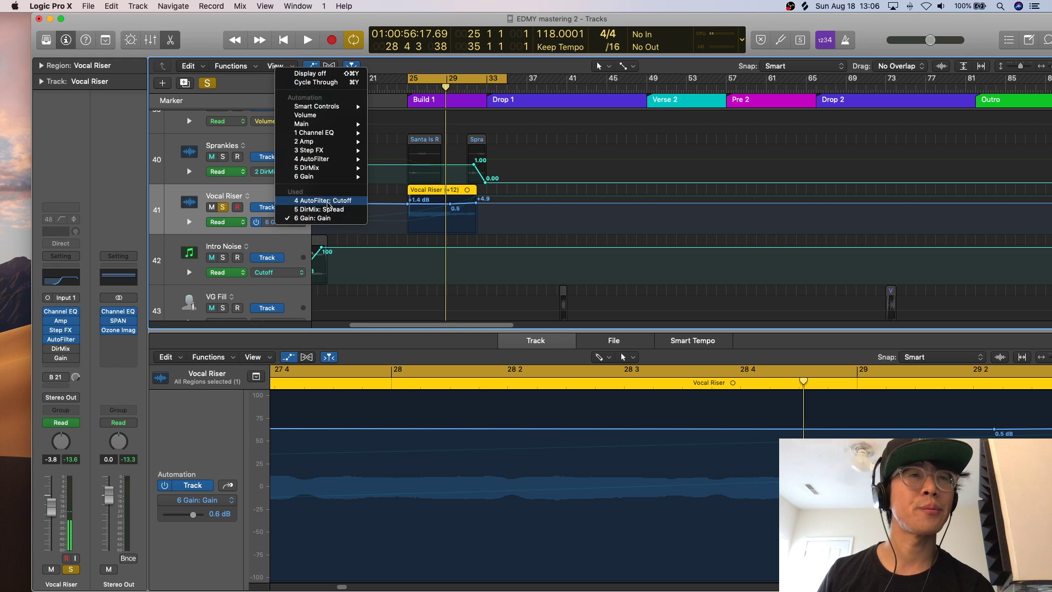
pyautogui.click(317, 201)
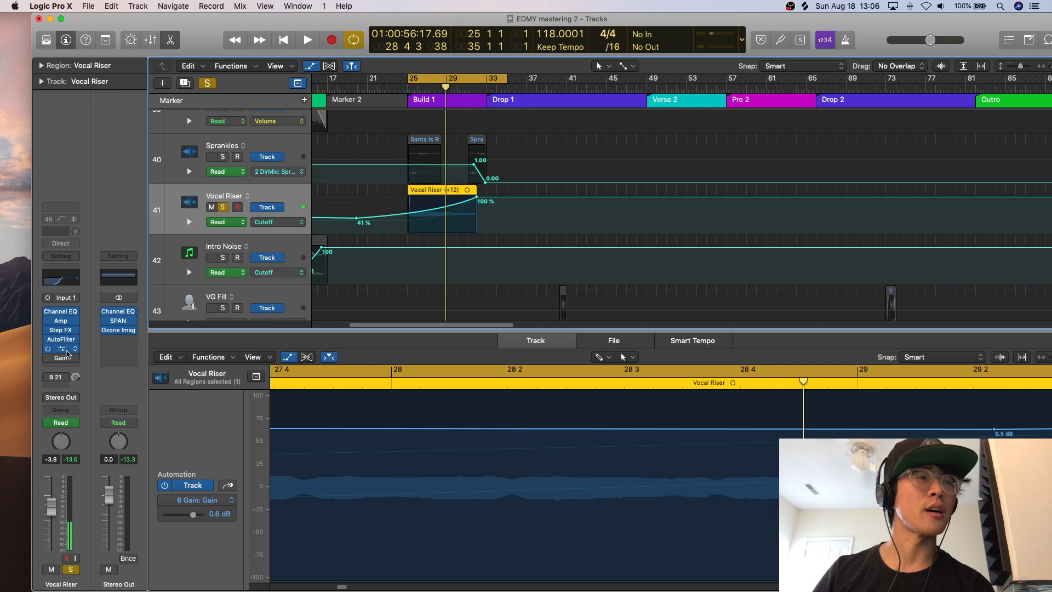
pyautogui.click(66, 351)
pyautogui.moveTo(94, 39); pyautogui.dragTo(171, 39)
pyautogui.click(101, 31)
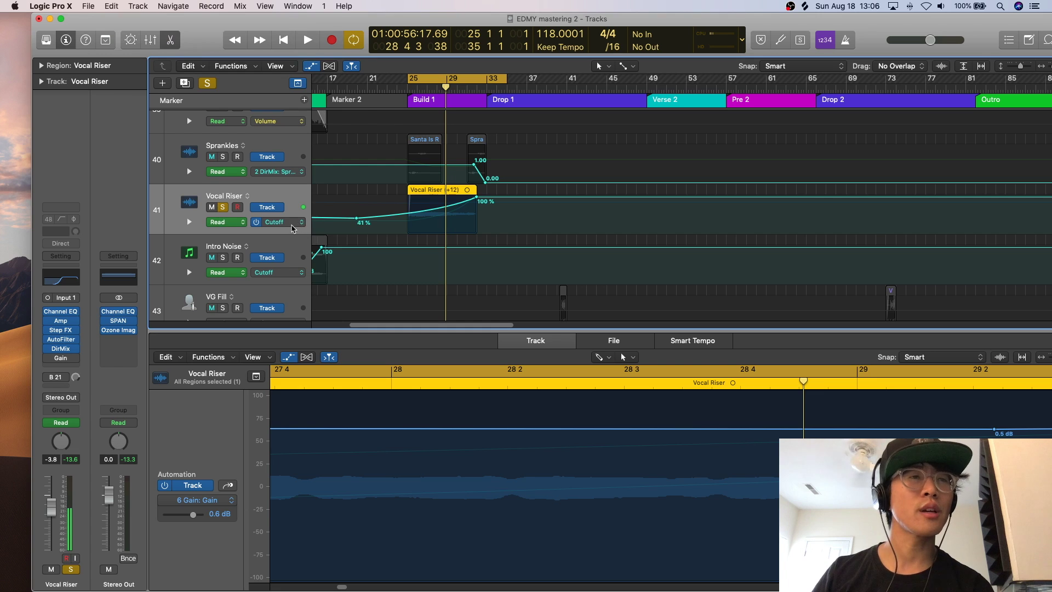
pyautogui.click(292, 227)
pyautogui.click(427, 225)
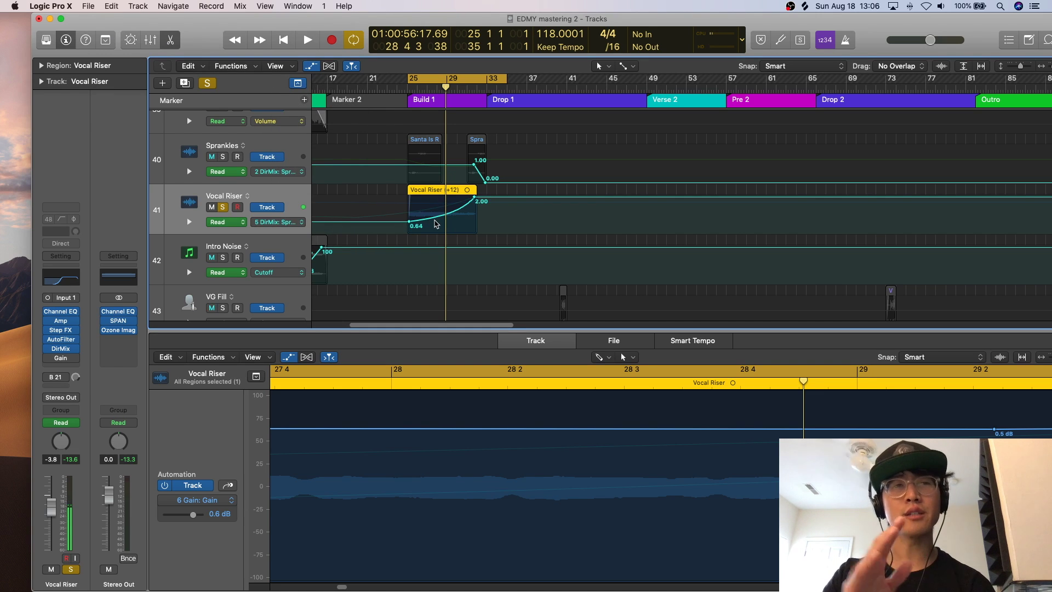
# - Enable the Gain plug-in on Vocal Riser during playback, close its window and display the Gain automation
pyautogui.press('space')
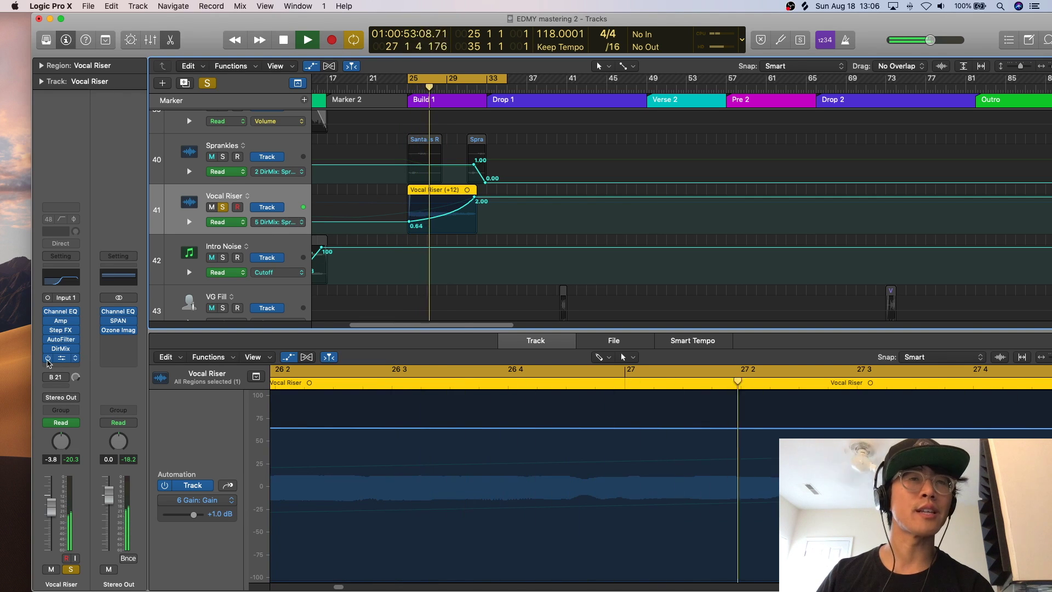
pyautogui.click(53, 359)
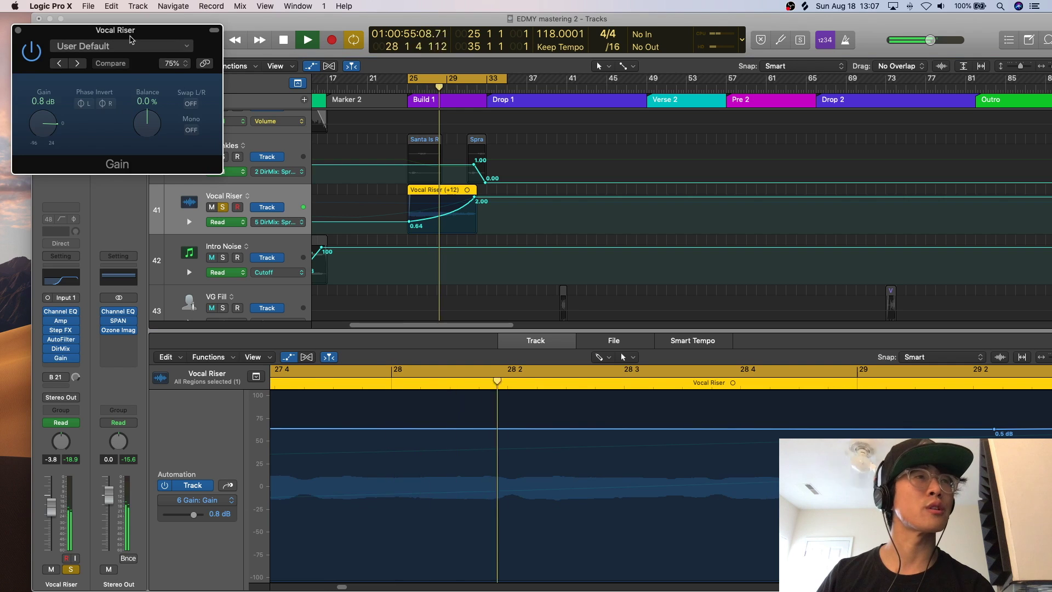
pyautogui.moveTo(124, 21); pyautogui.dragTo(229, 39)
pyautogui.press('super+w')
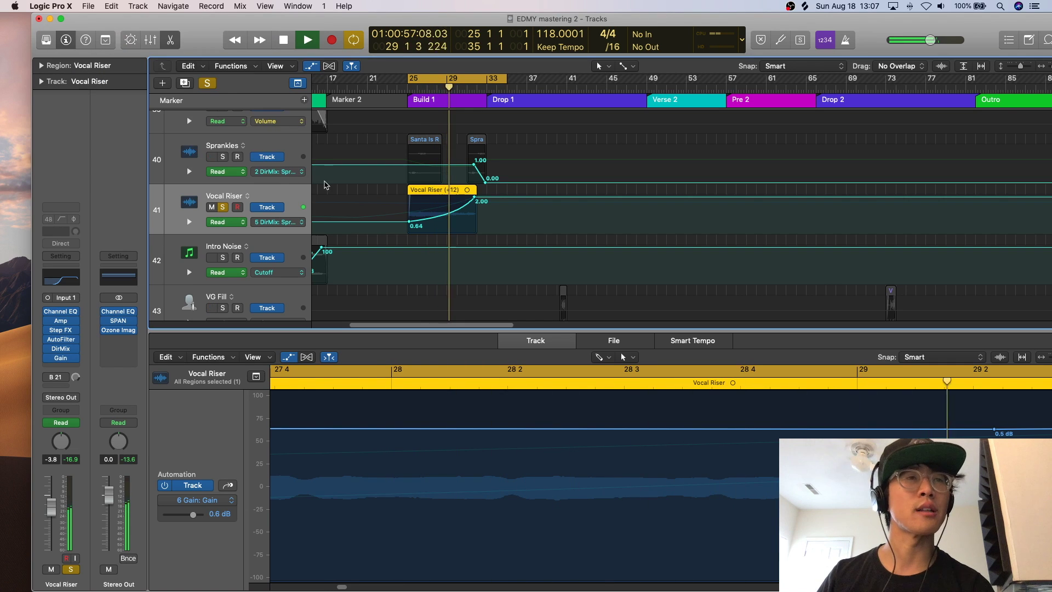
pyautogui.click(279, 222)
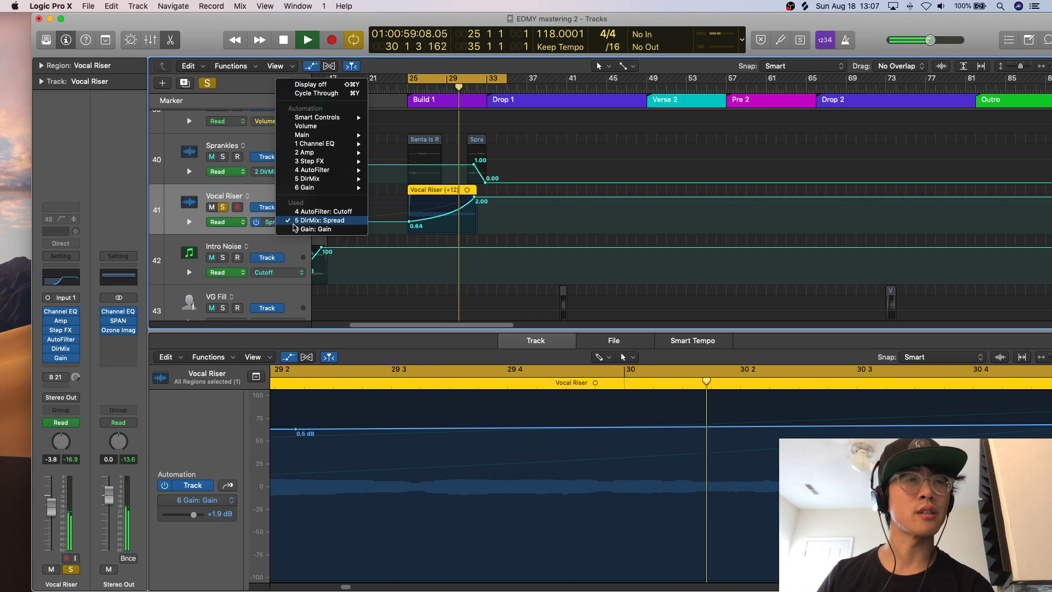
pyautogui.click(312, 229)
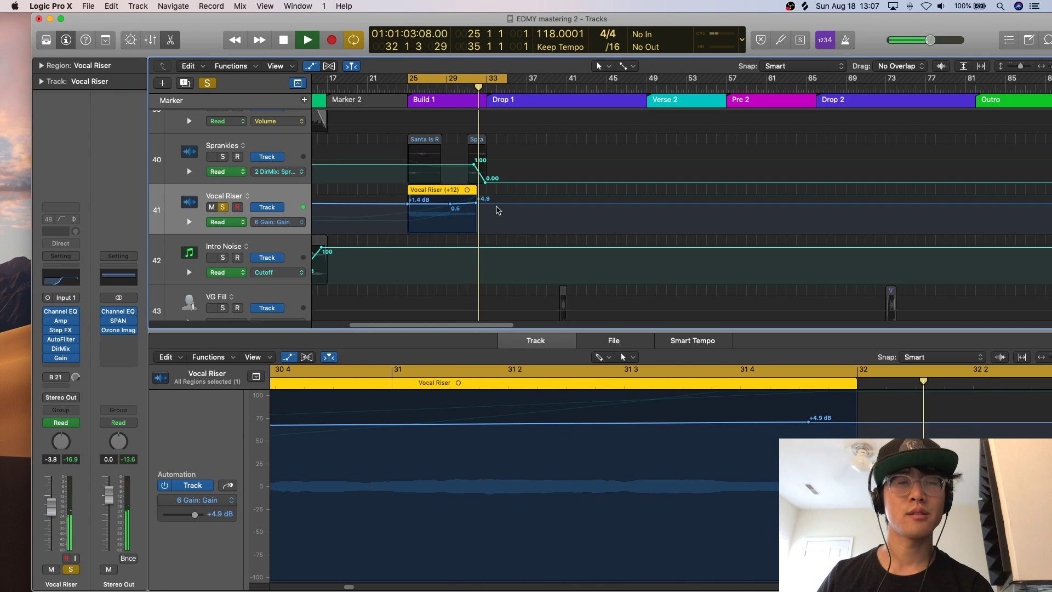
pyautogui.press('space')
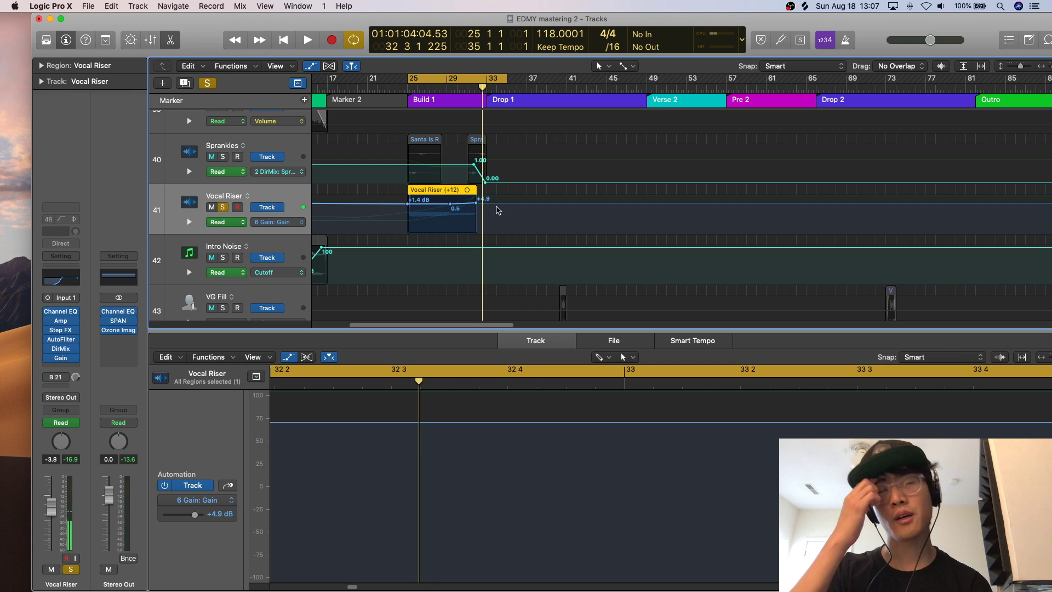
# - Hide the track automation, turn off the cycle and Vocal Riser's solo, and play the full mix into Drop 1
pyautogui.press('a')
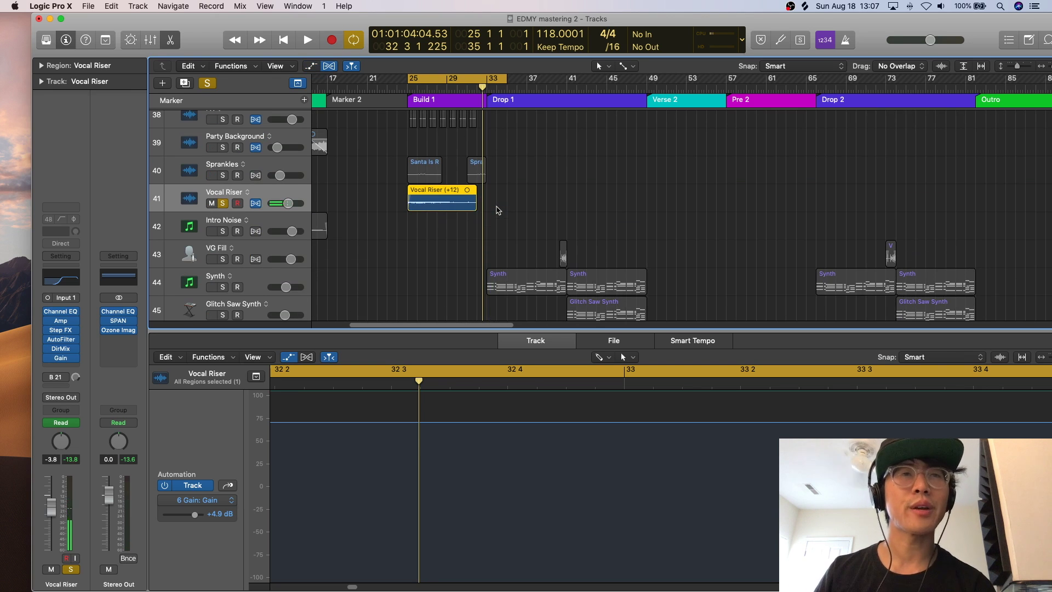
pyautogui.press('super+Left')
pyautogui.press('super+Left')
pyautogui.press('super+Left')
pyautogui.click(405, 78)
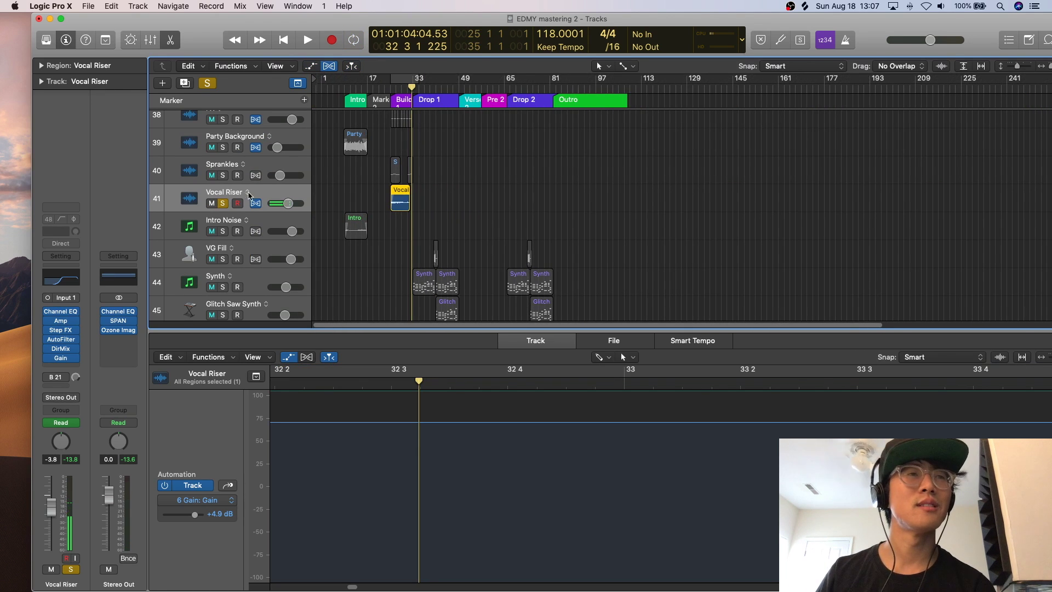
pyautogui.click(224, 202)
pyautogui.press('space')
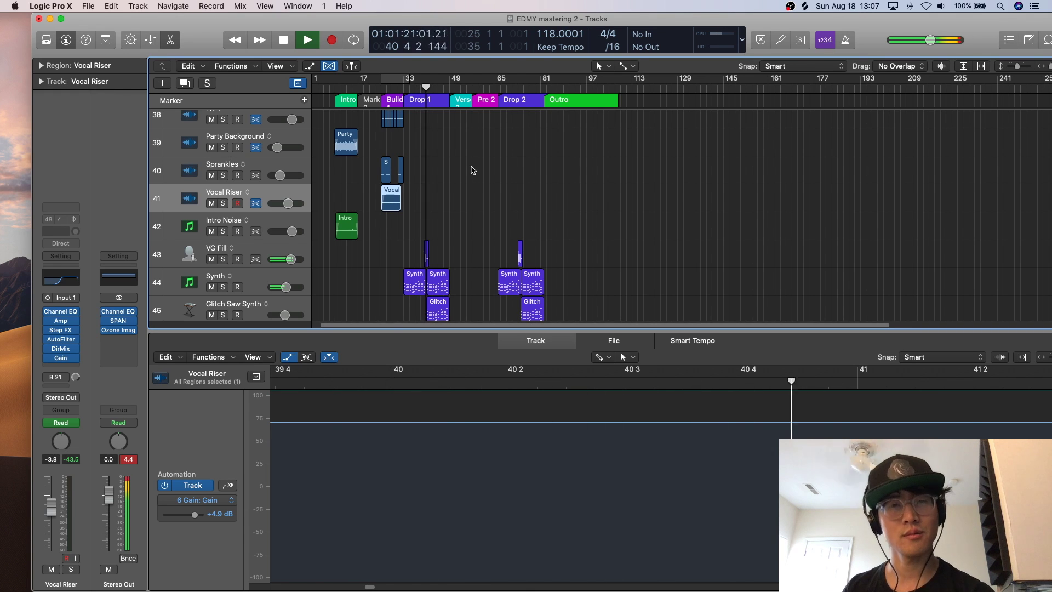
pyautogui.press('space')
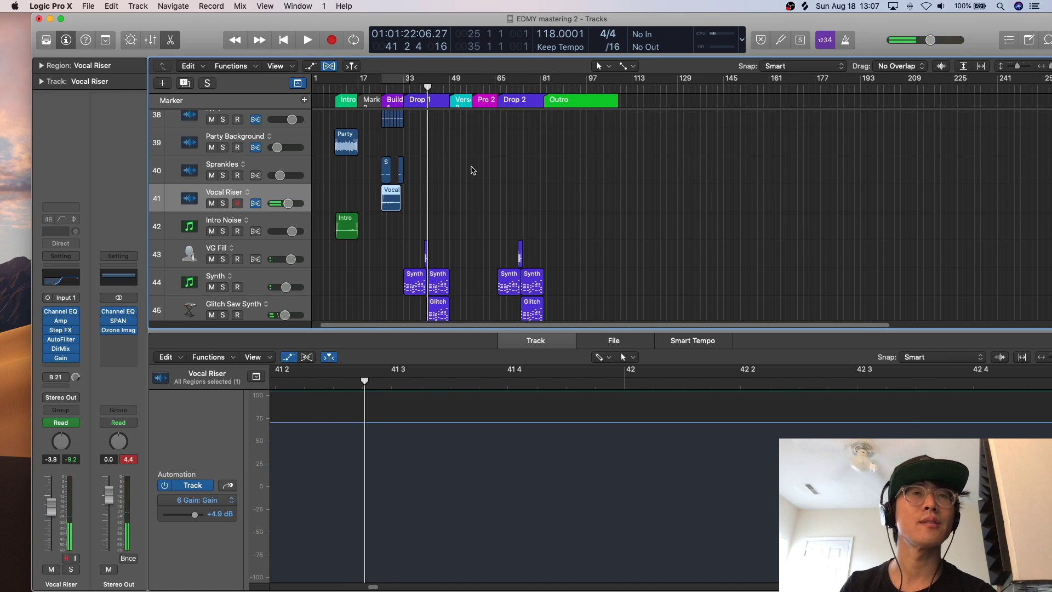
# - Set the cycle range to bars 39 to 49, solo VG Fill and play it
pyautogui.moveTo(428, 77); pyautogui.dragTo(456, 77)
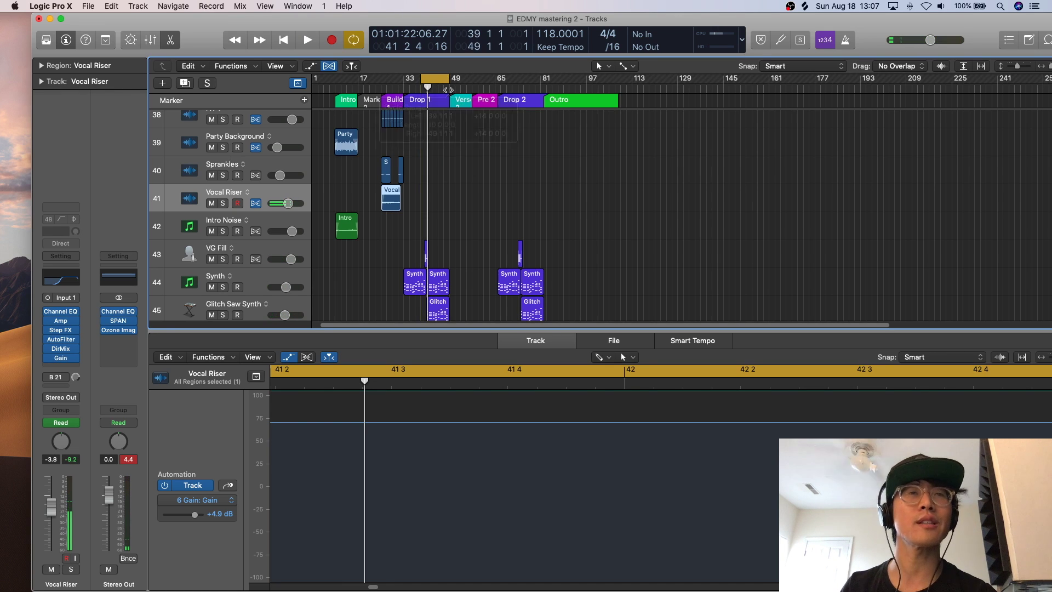
pyautogui.scroll(5, 408, 267)
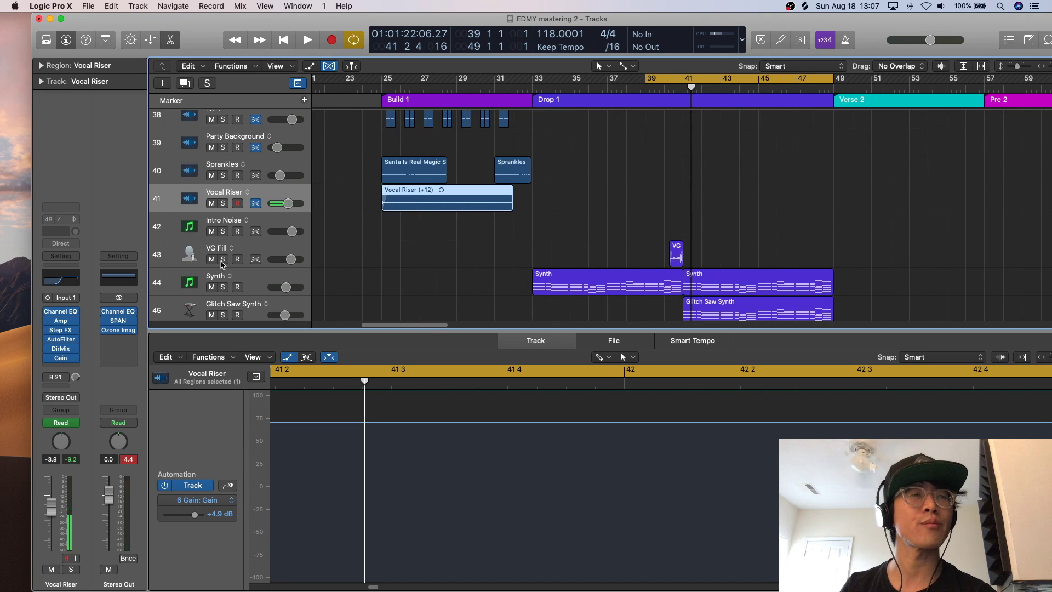
pyautogui.click(222, 259)
pyautogui.press('space')
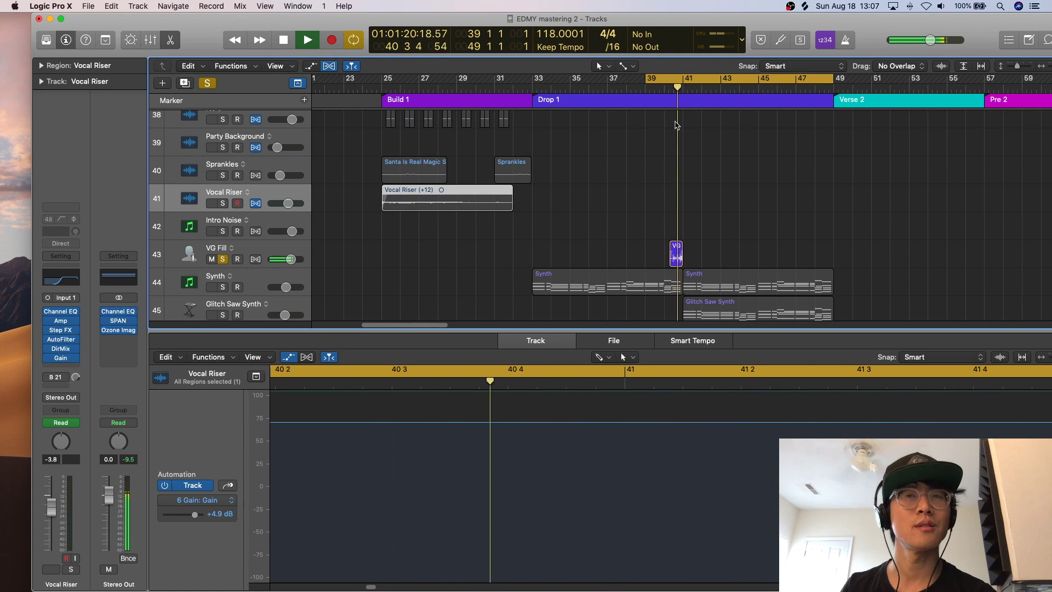
pyautogui.press('space')
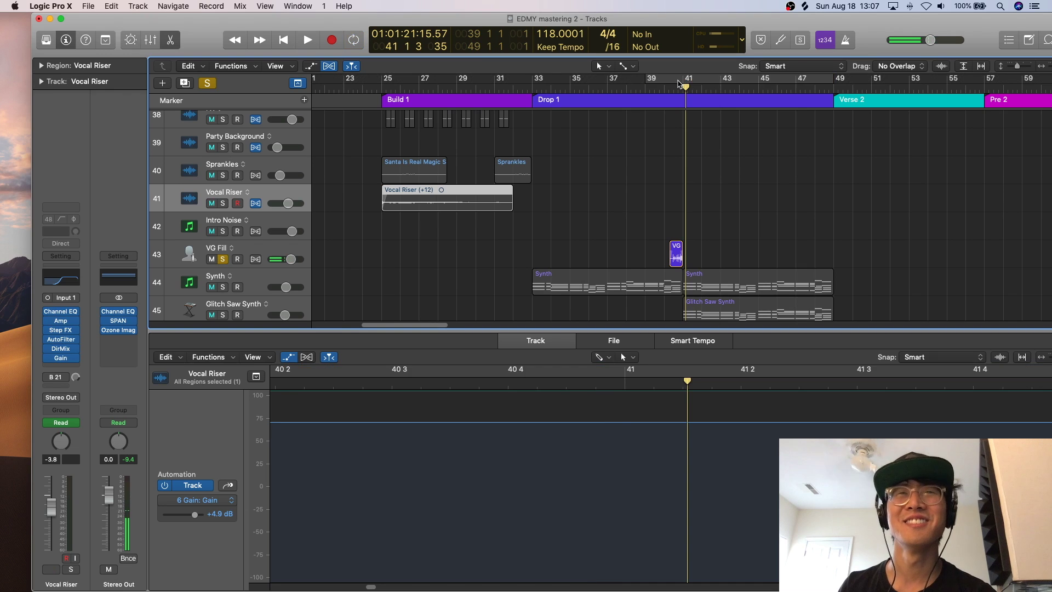
# - Narrow the cycle range to bars 40 to 41 and play the soloed VG Fill again
pyautogui.moveTo(665, 82); pyautogui.dragTo(686, 86)
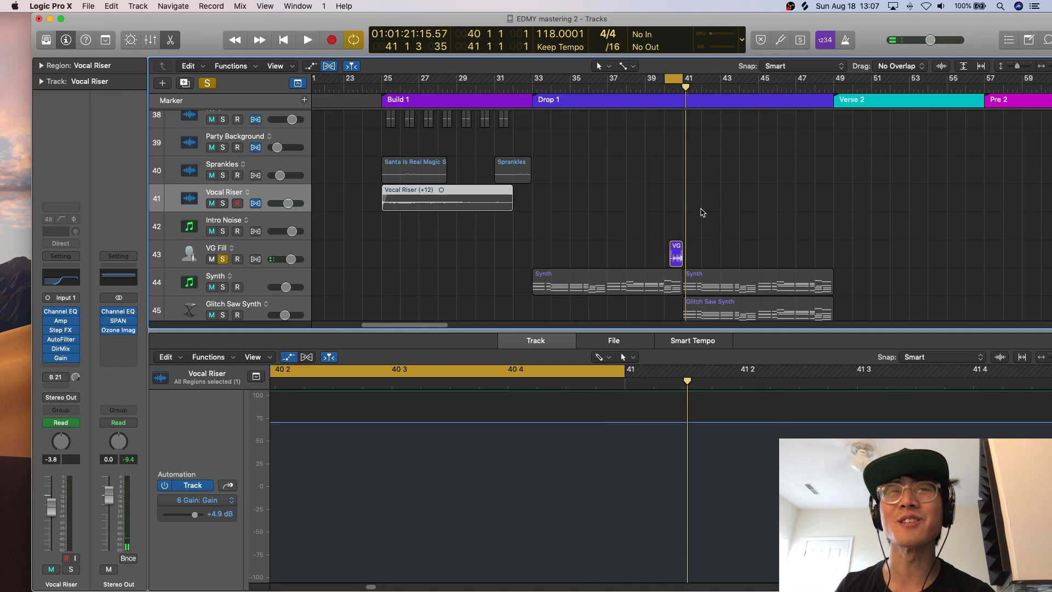
pyautogui.scroll(5, 668, 208)
pyautogui.hscroll(2, 693, 210)
pyautogui.press('space')
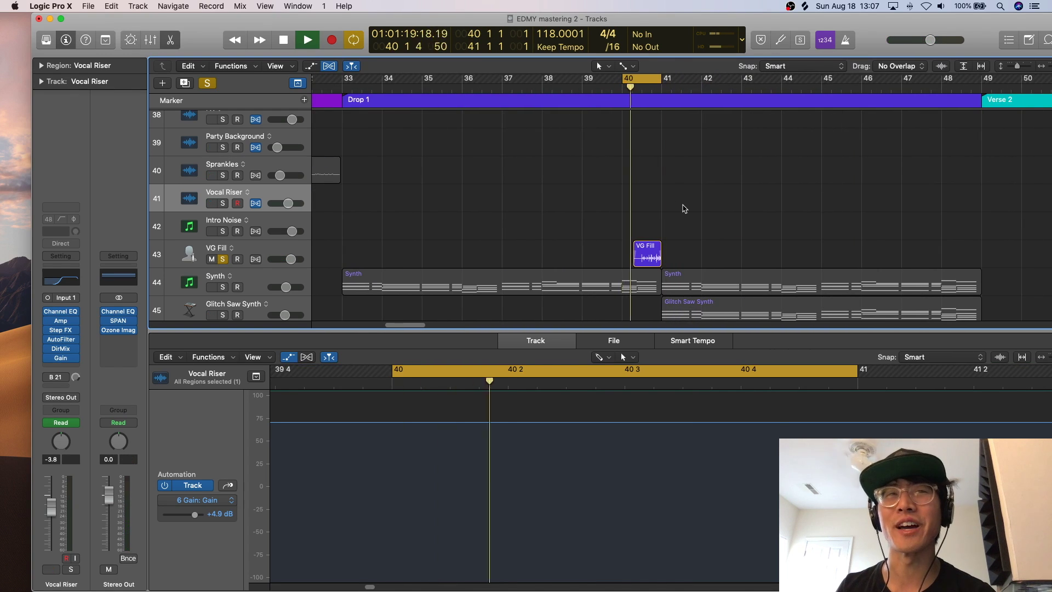
pyautogui.press('space')
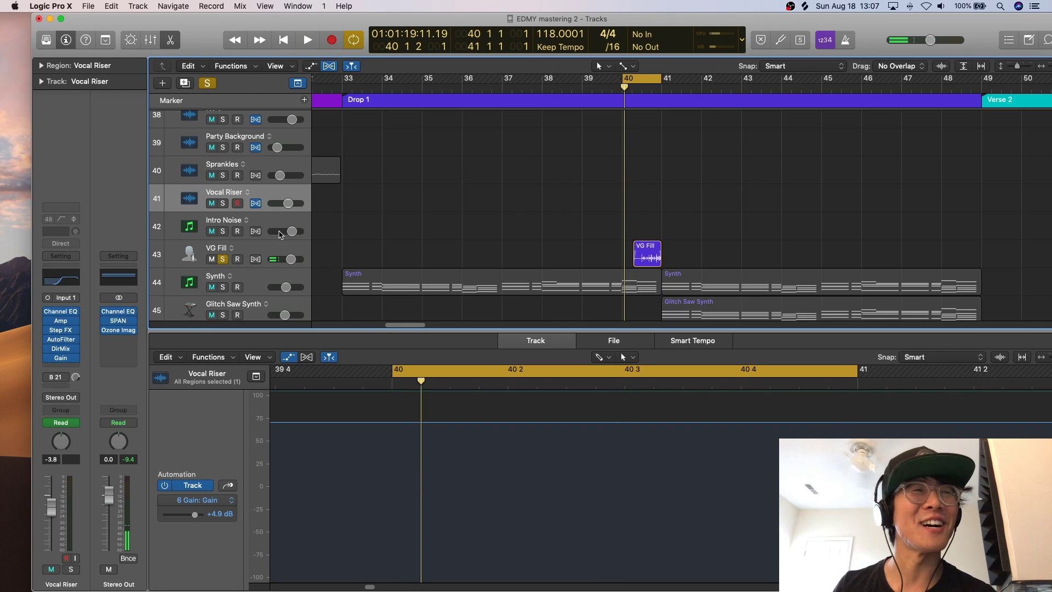
# - Add a software instrument track below Intro Noise, solo it and open its Alchemy synth
pyautogui.click(274, 223)
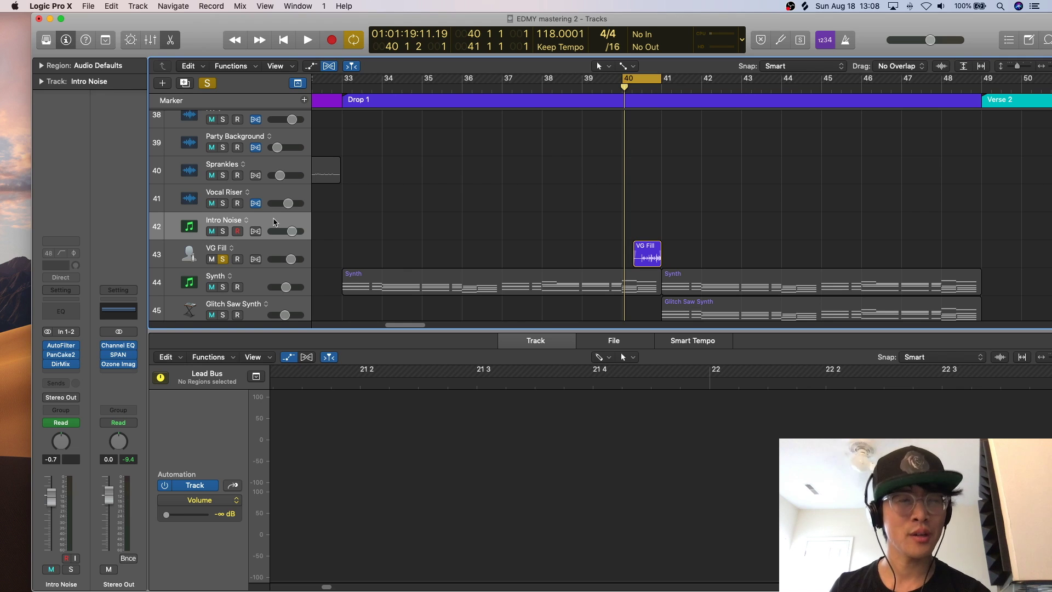
pyautogui.press('alt+super+s')
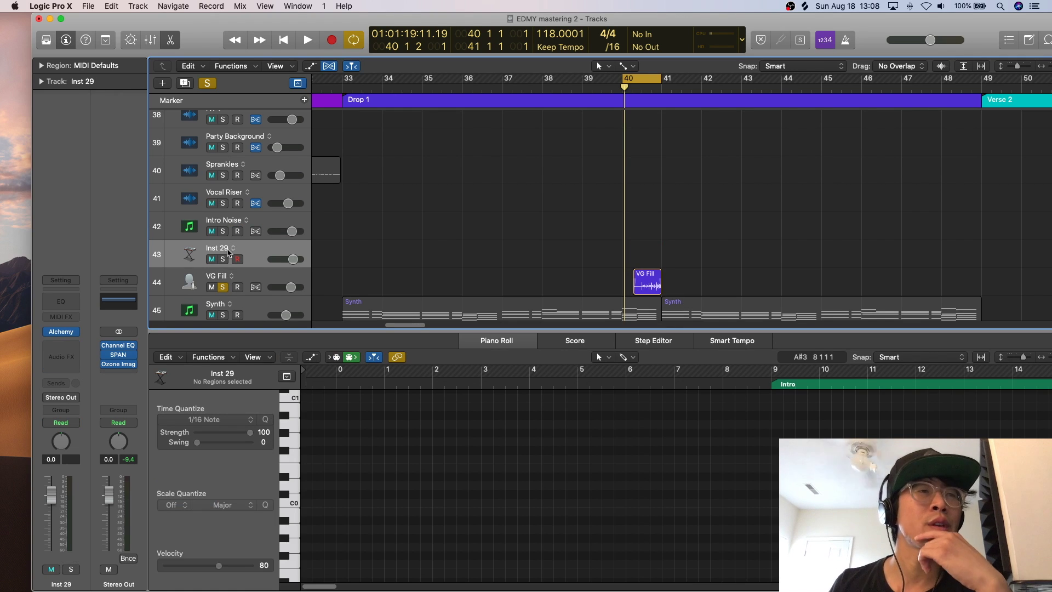
pyautogui.click(222, 260)
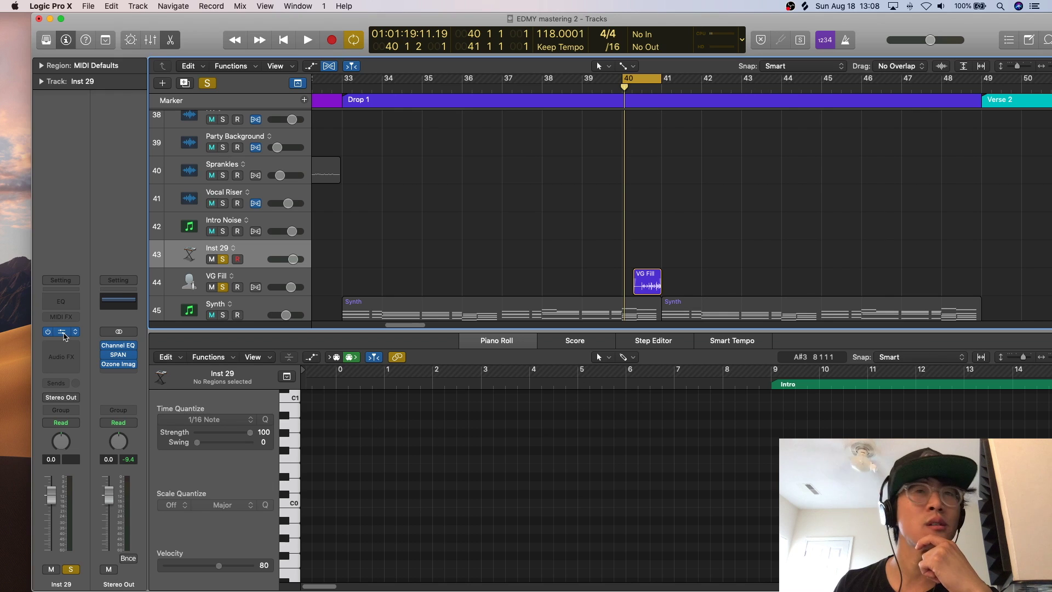
pyautogui.click(65, 335)
pyautogui.moveTo(305, 38); pyautogui.dragTo(482, 29)
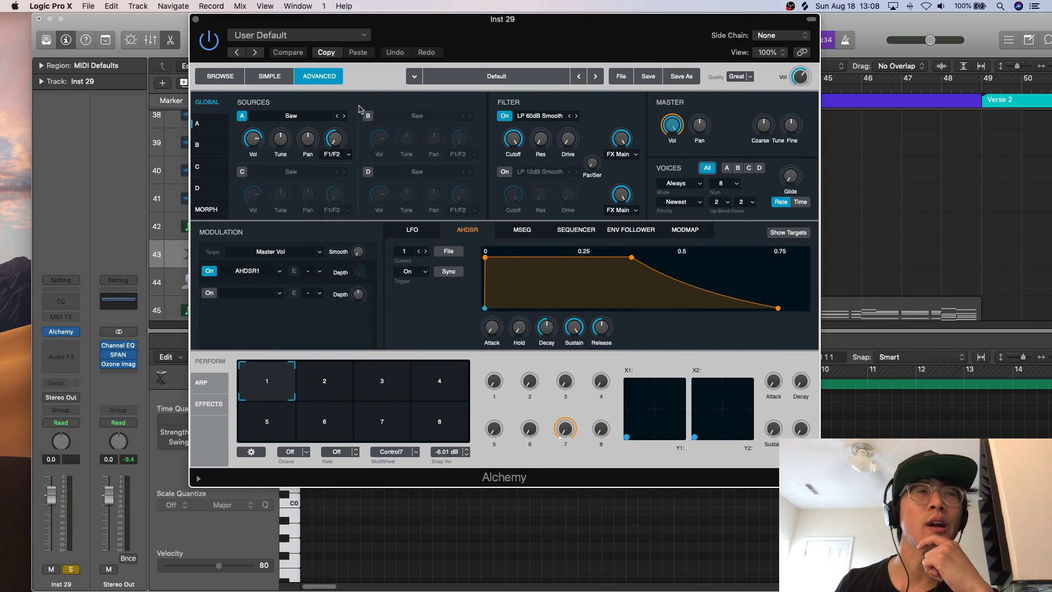
# - Turn on source B in Alchemy and load the Pulse - 50 Arp VA waveform into it
pyautogui.click(367, 116)
pyautogui.click(383, 116)
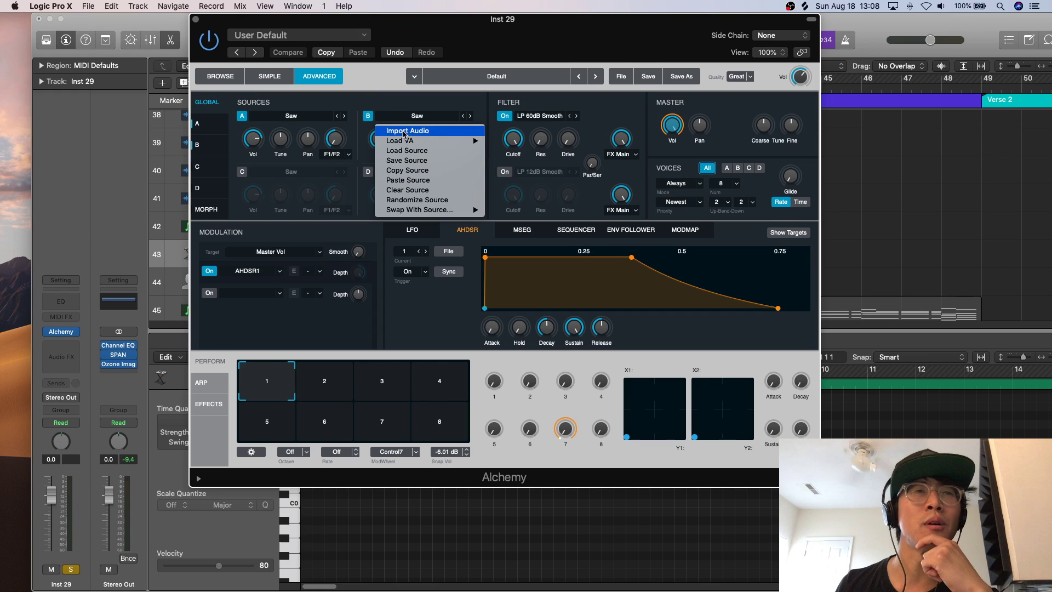
pyautogui.moveTo(408, 141)
pyautogui.moveTo(515, 161)
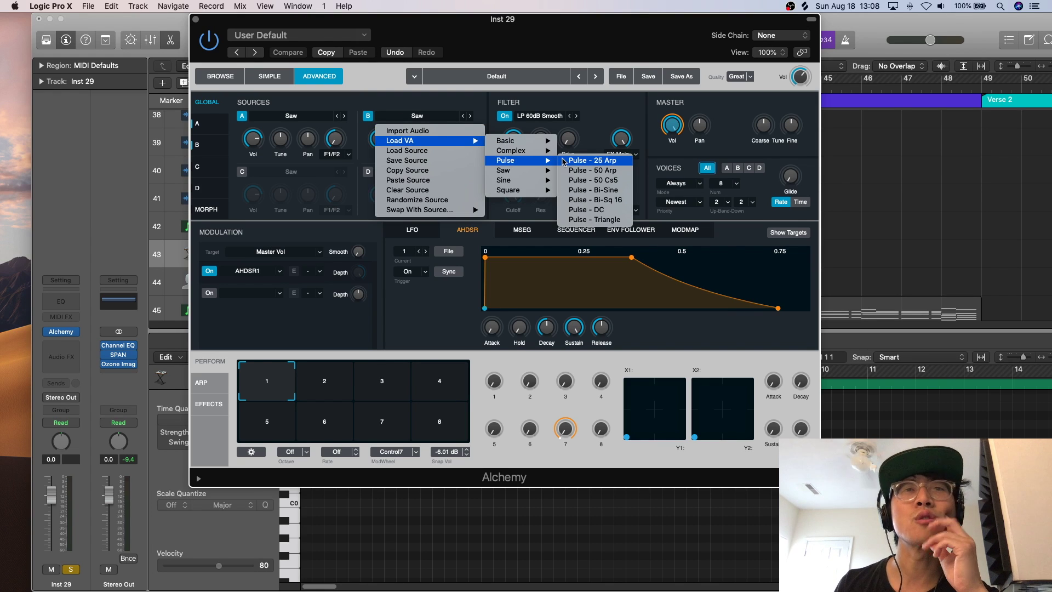
pyautogui.click(589, 171)
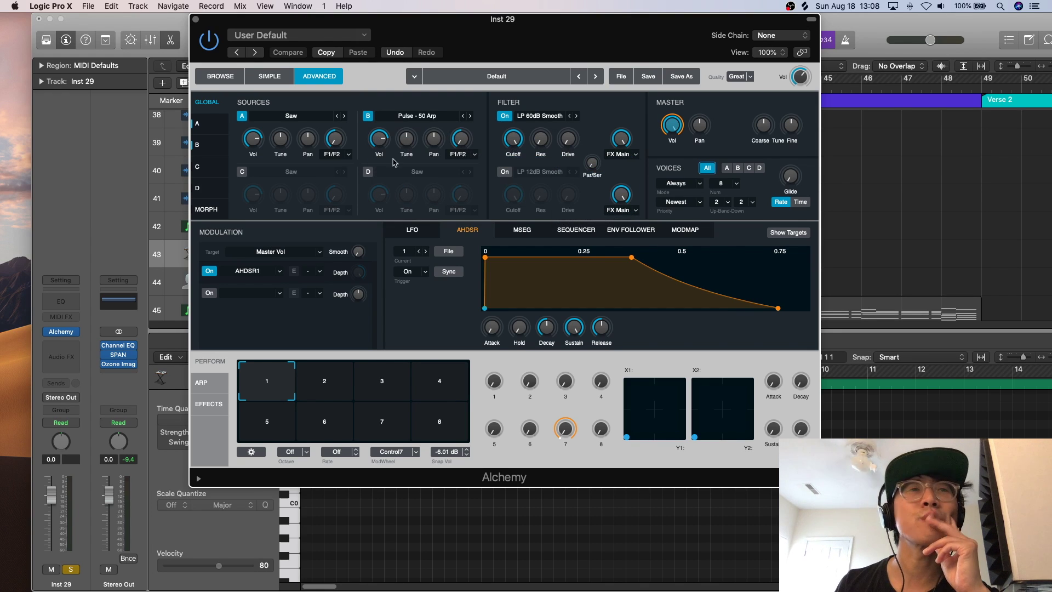
# - Load the Pulse - 50 Cs5 VA waveform into source A in Alchemy
pyautogui.click(278, 117)
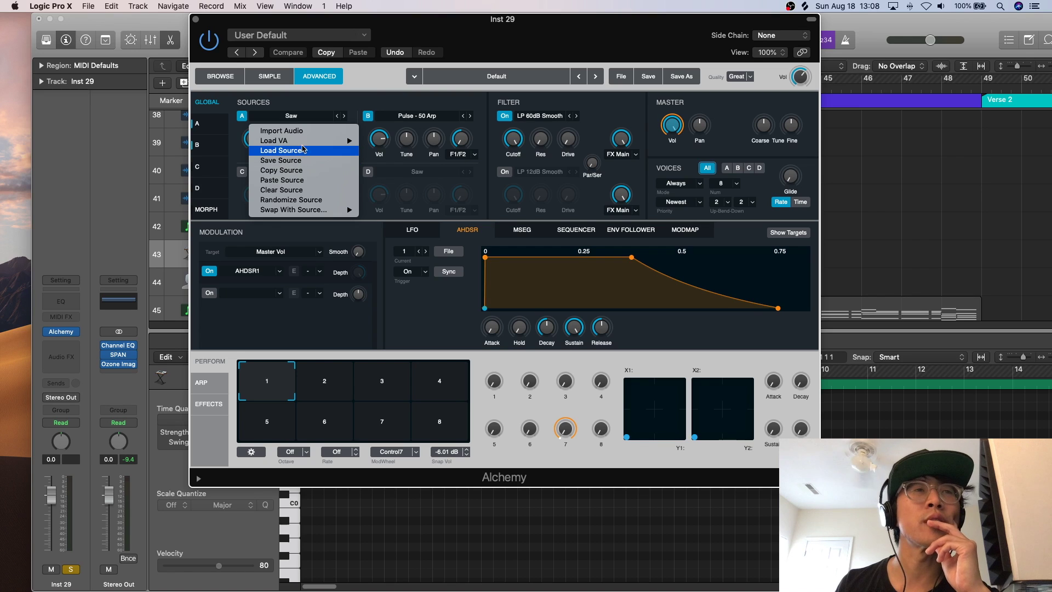
pyautogui.moveTo(305, 145)
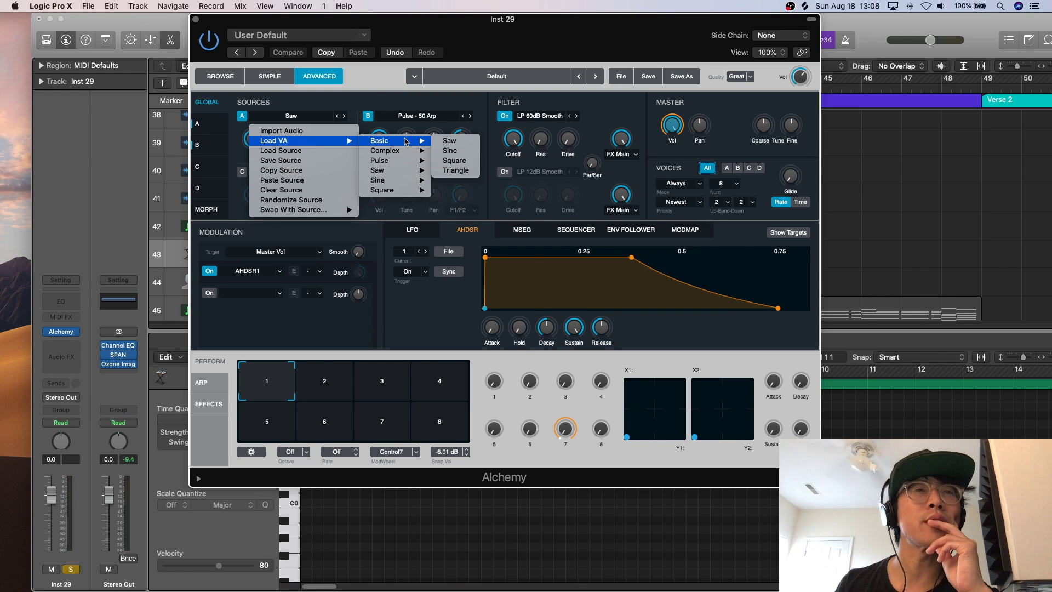
pyautogui.moveTo(411, 161)
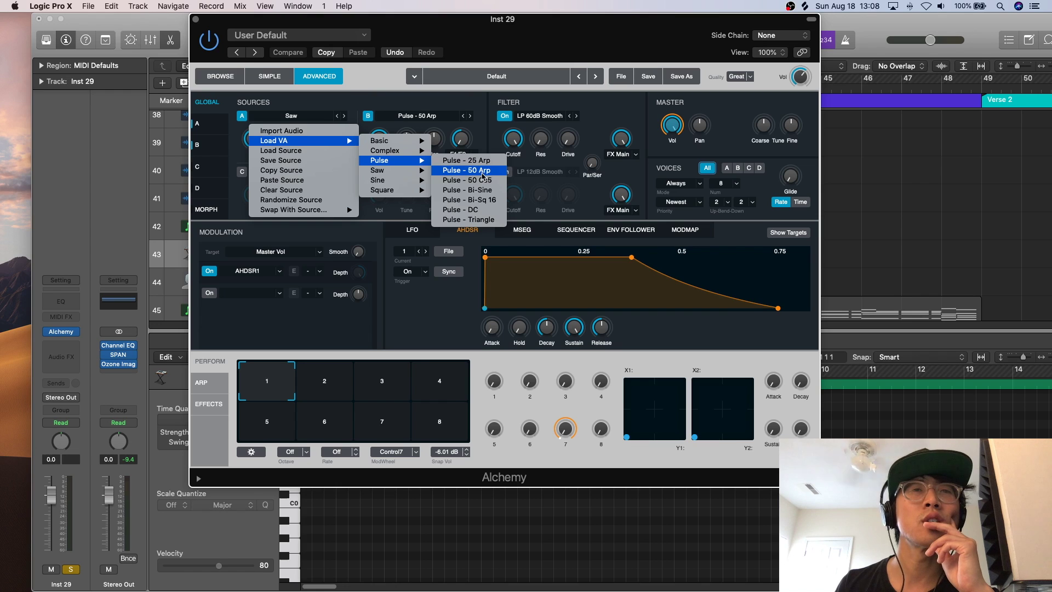
pyautogui.click(483, 180)
# - Show the source A and B settings in Alchemy and change source B's coarse tuning
pyautogui.click(222, 130)
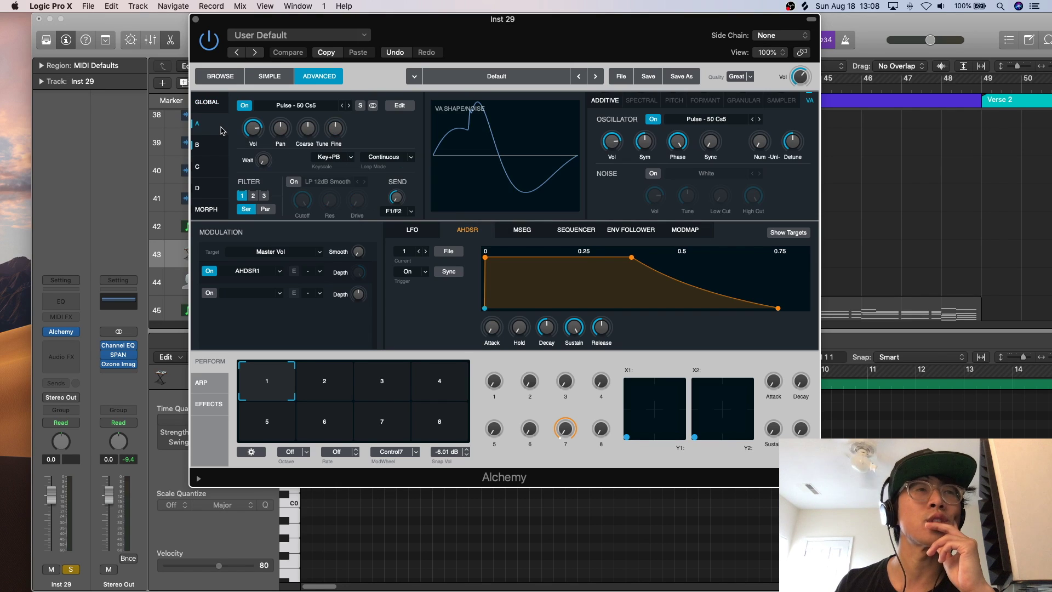
pyautogui.click(202, 145)
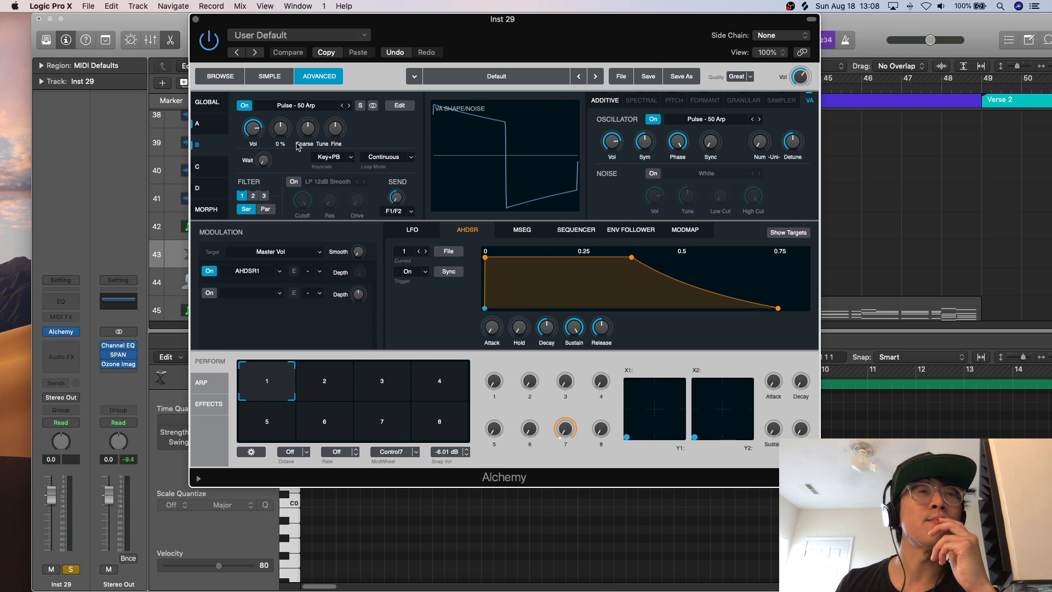
pyautogui.doubleClick(307, 144)
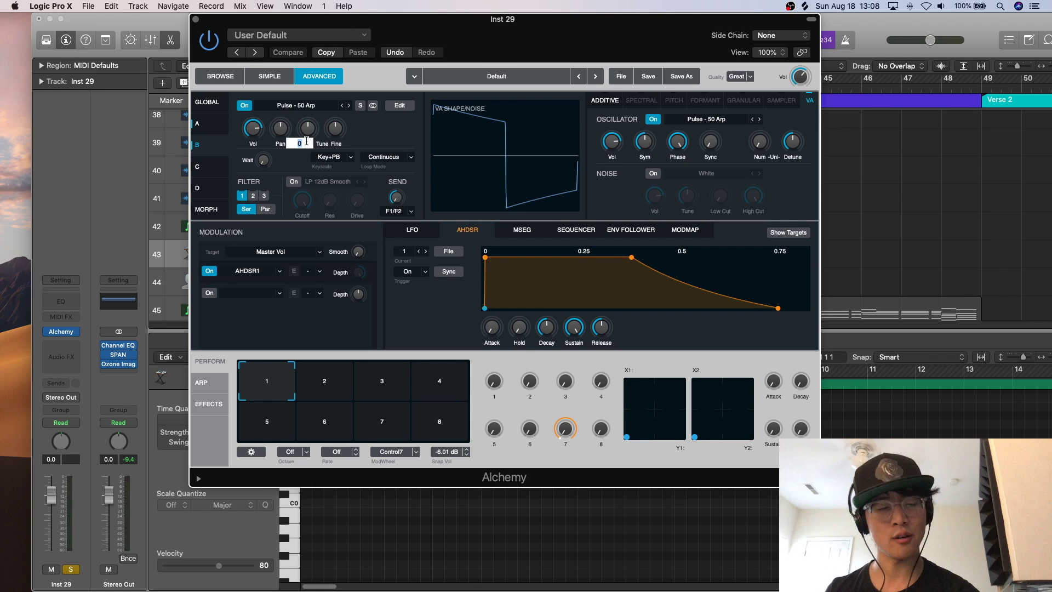
pyautogui.press('Return')
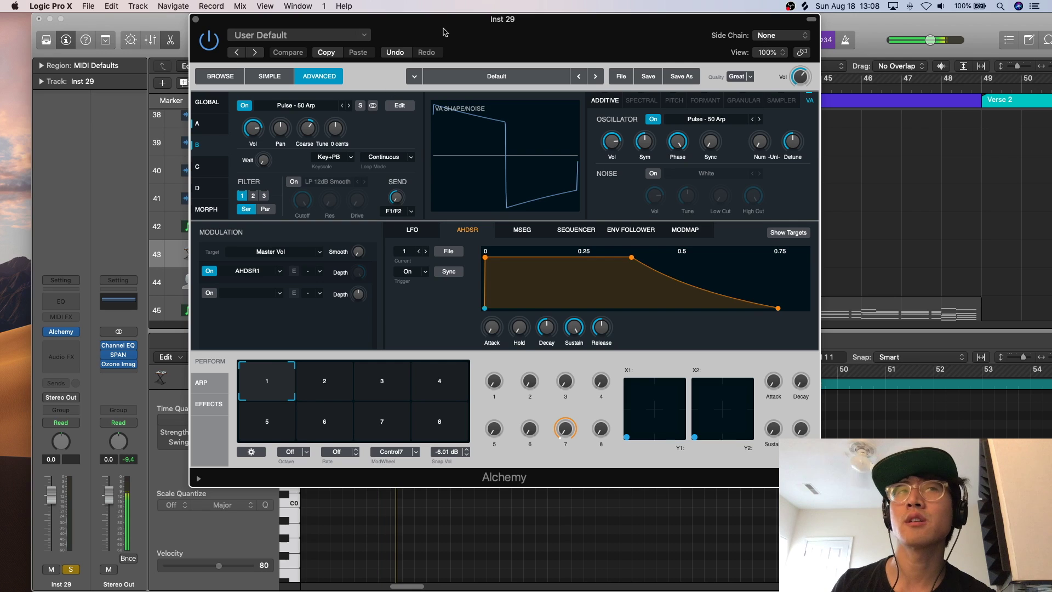
# - Create an empty MIDI region on the Inst 29 track at bar 40 and open it in the Piano Roll
pyautogui.moveTo(445, 31); pyautogui.dragTo(434, 310)
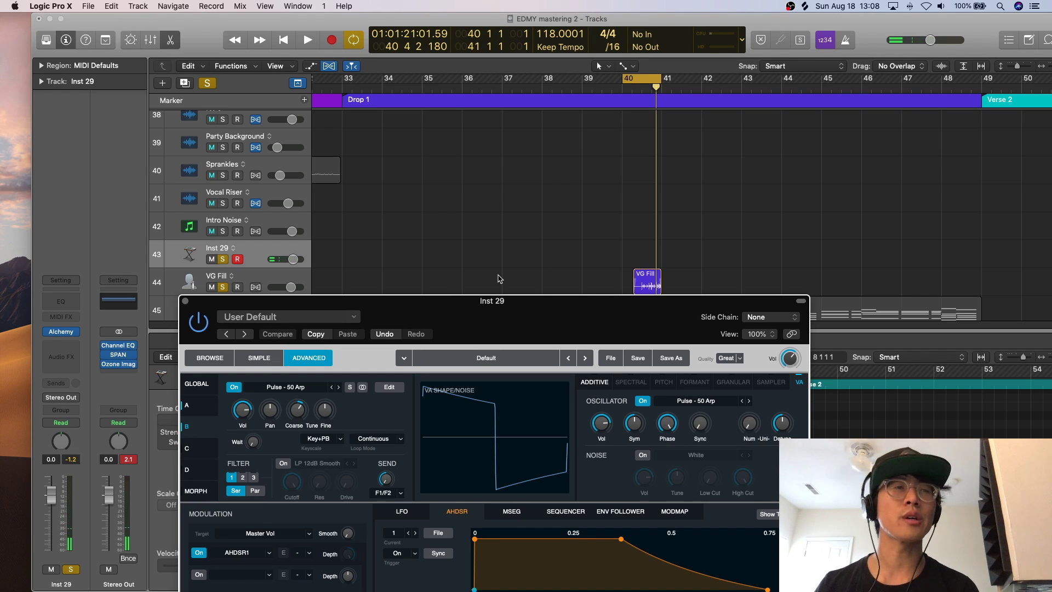
pyautogui.scroll(-2, 618, 246)
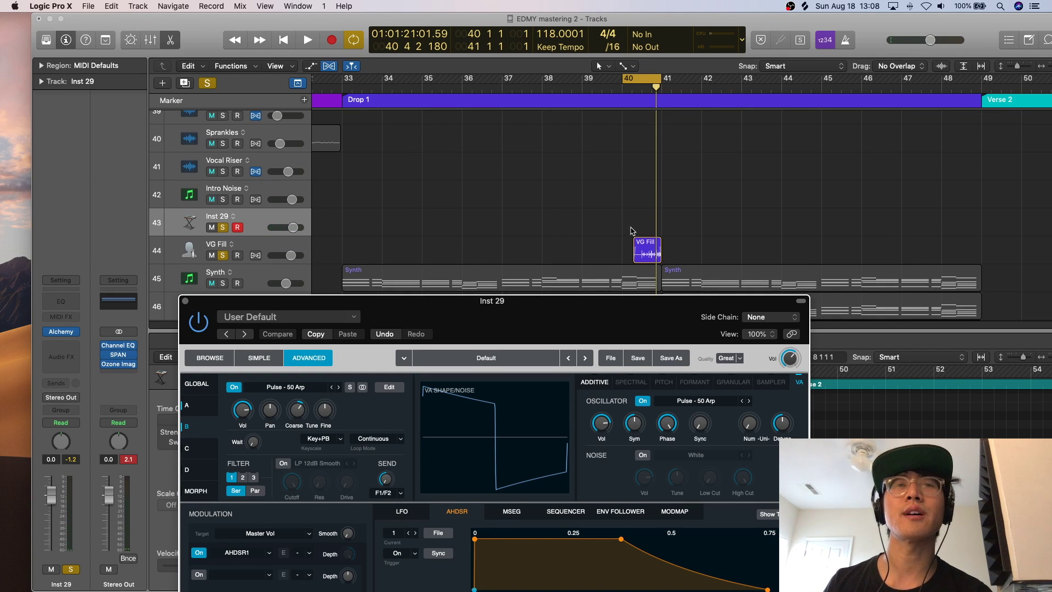
pyautogui.rightClick(632, 229)
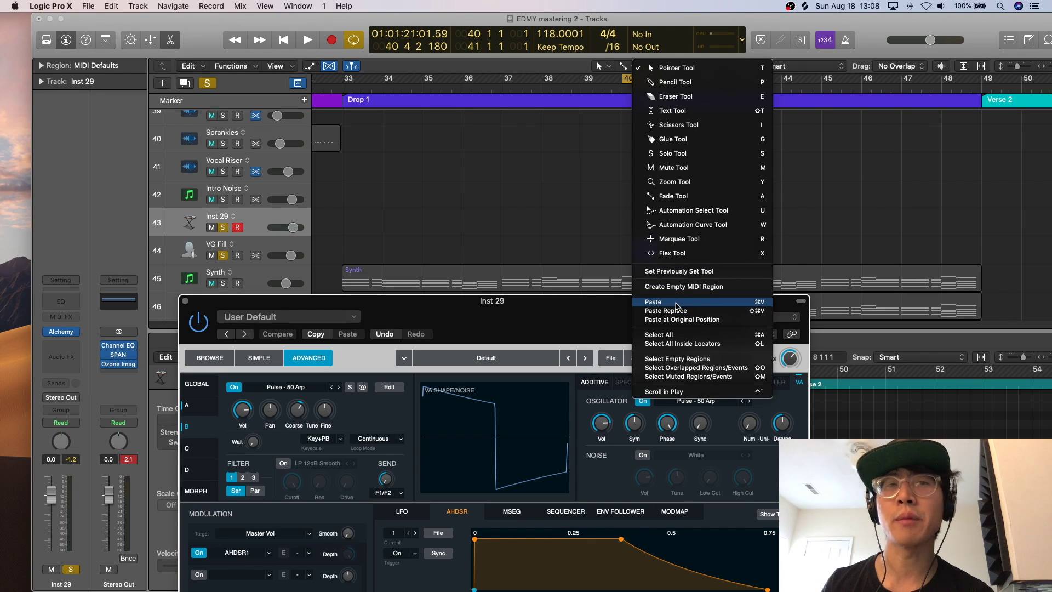
pyautogui.click(701, 286)
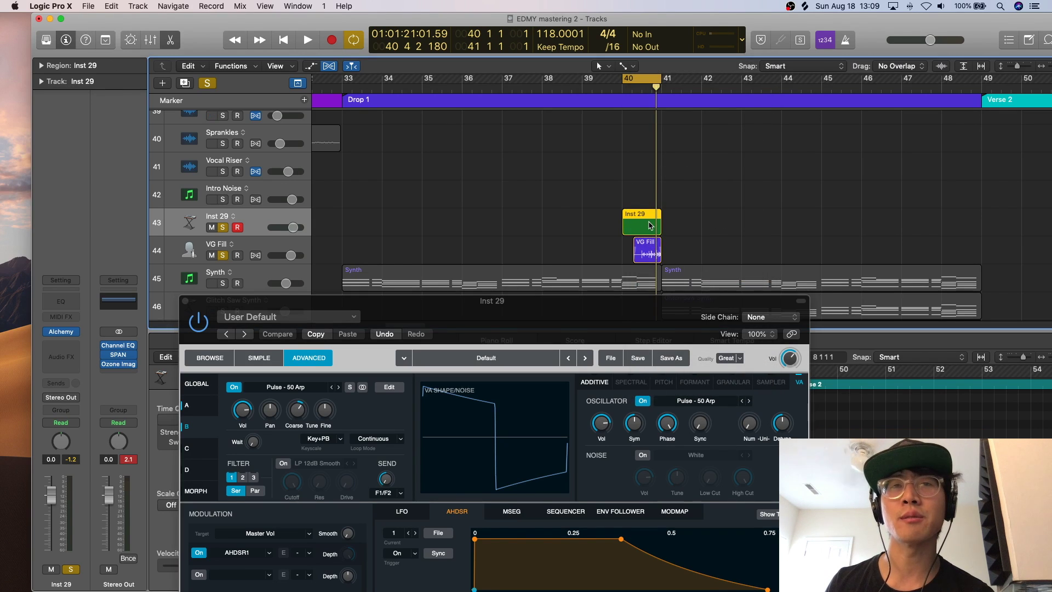
pyautogui.press('e')
pyautogui.press('e')
pyautogui.moveTo(539, 313); pyautogui.dragTo(969, 87)
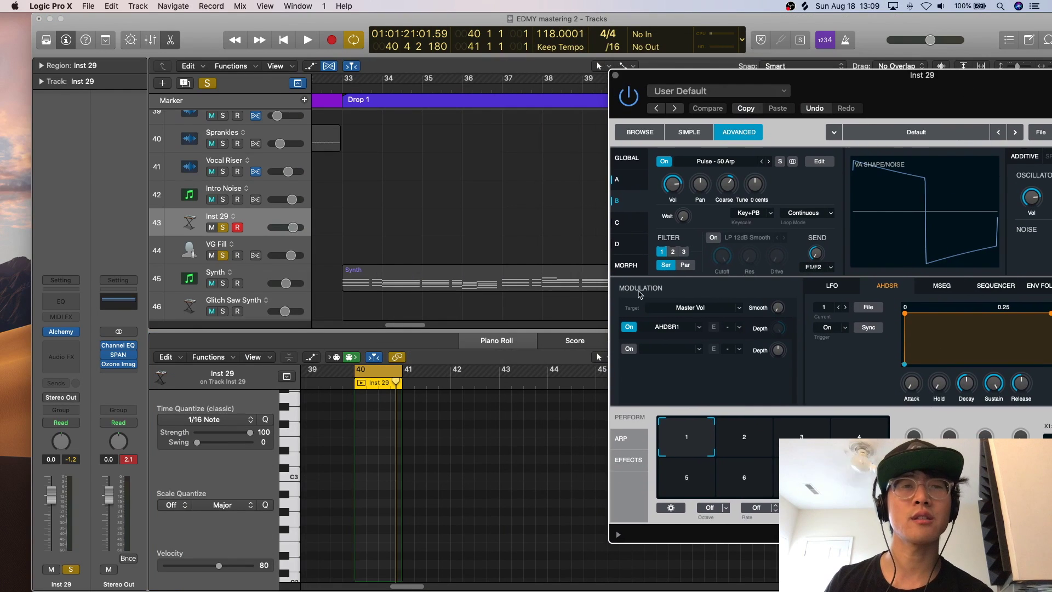
pyautogui.press('z')
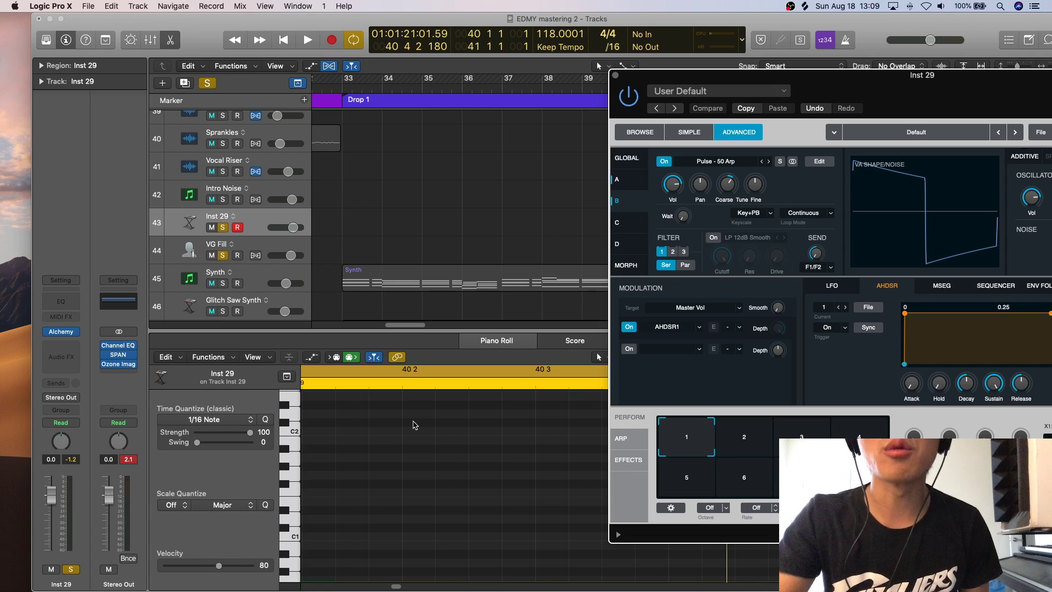
# - Draw a sustained B minor chord from bar 40 in the Inst 29 region with the notes B1, D2, F#2 and B2
pyautogui.moveTo(697, 75); pyautogui.dragTo(984, 269)
pyautogui.scroll(-3, 796, 258)
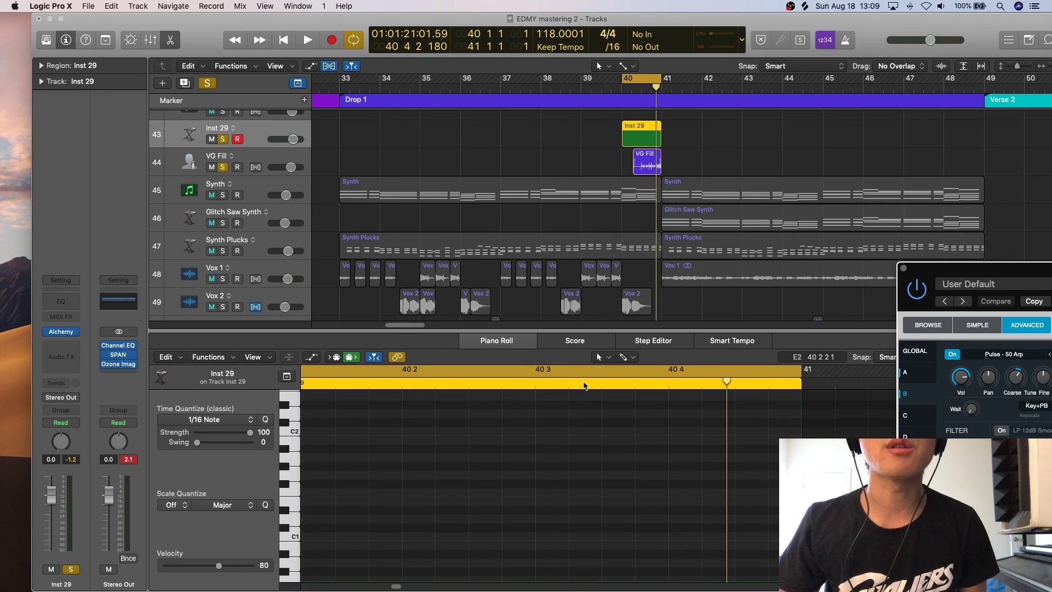
pyautogui.hscroll(-3, 517, 469)
pyautogui.scroll(-1, 517, 469)
pyautogui.scroll(3, 515, 470)
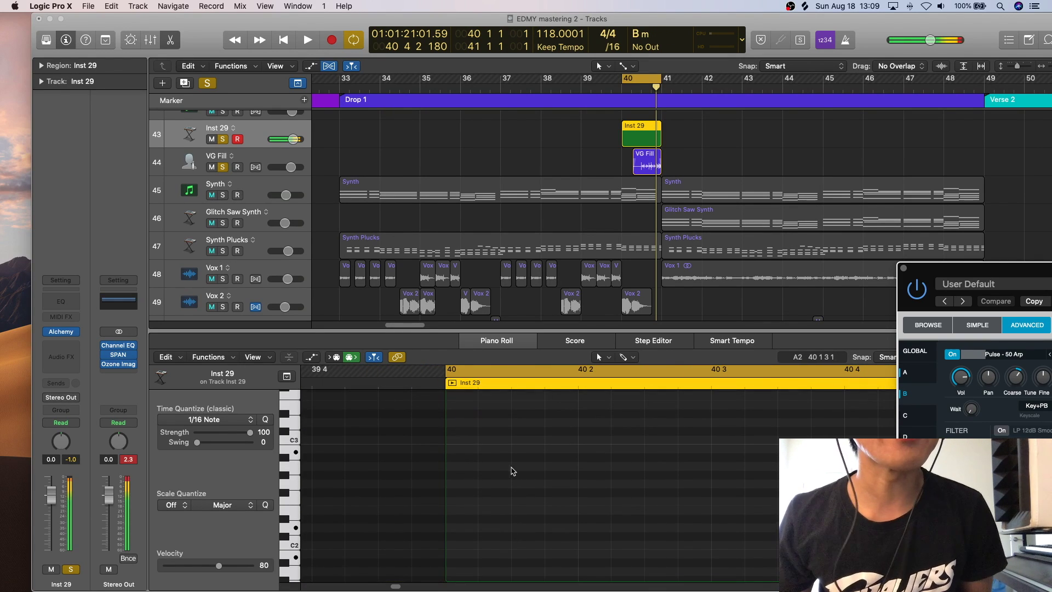
pyautogui.scroll(-1, 448, 514)
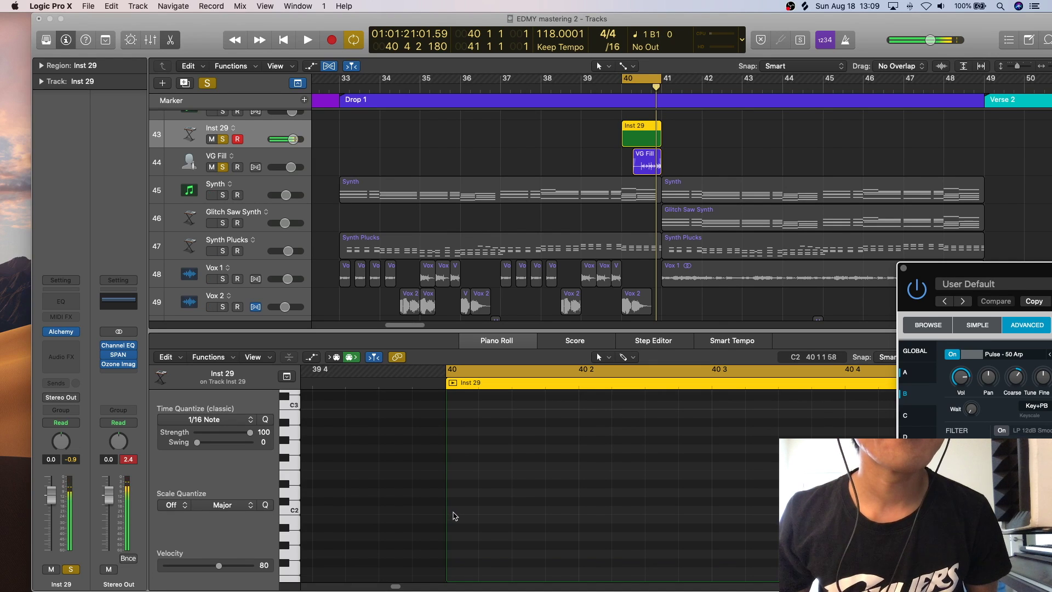
pyautogui.keyDown('super'); pyautogui.click(453, 515); pyautogui.keyUp('super')
pyautogui.moveTo(454, 514); pyautogui.dragTo(449, 497)
pyautogui.keyDown('super'); pyautogui.click(452, 485); pyautogui.keyUp('super')
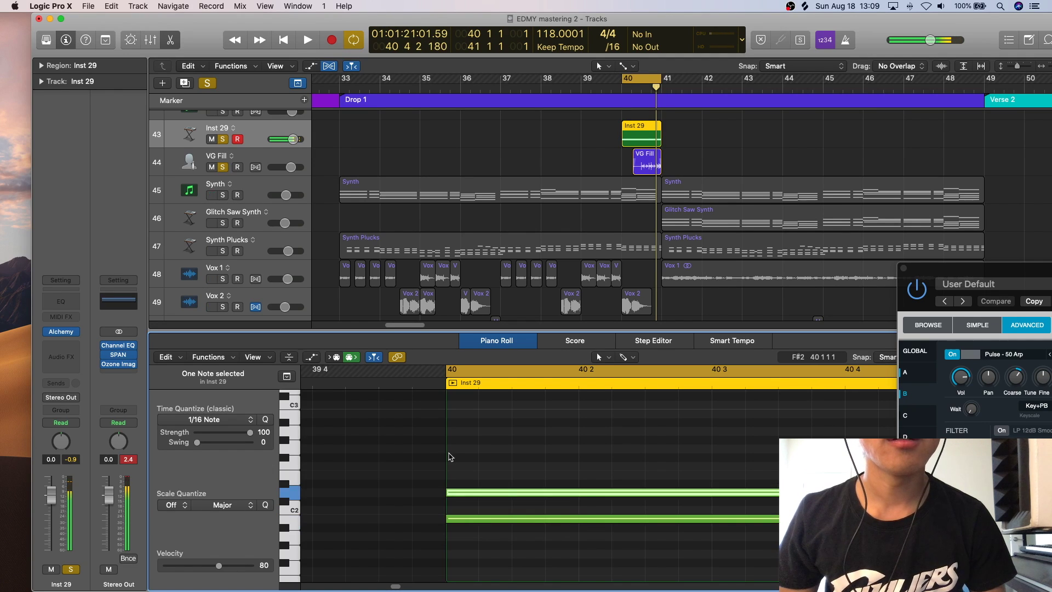
pyautogui.keyDown('super'); pyautogui.click(449, 454); pyautogui.keyUp('super')
pyautogui.keyDown('super'); pyautogui.click(453, 423); pyautogui.keyUp('super')
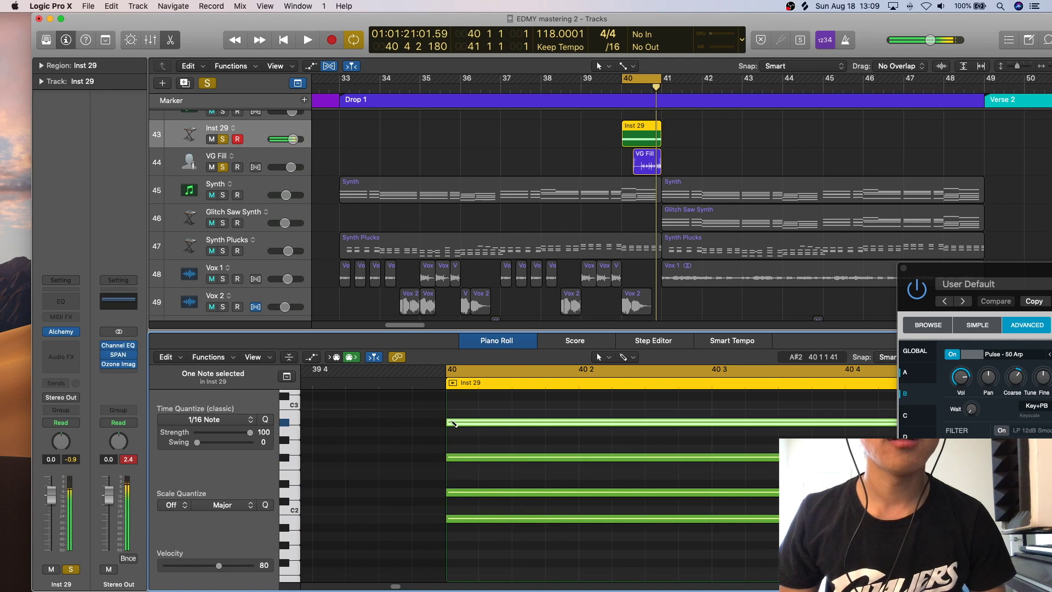
pyautogui.moveTo(454, 425); pyautogui.dragTo(454, 416)
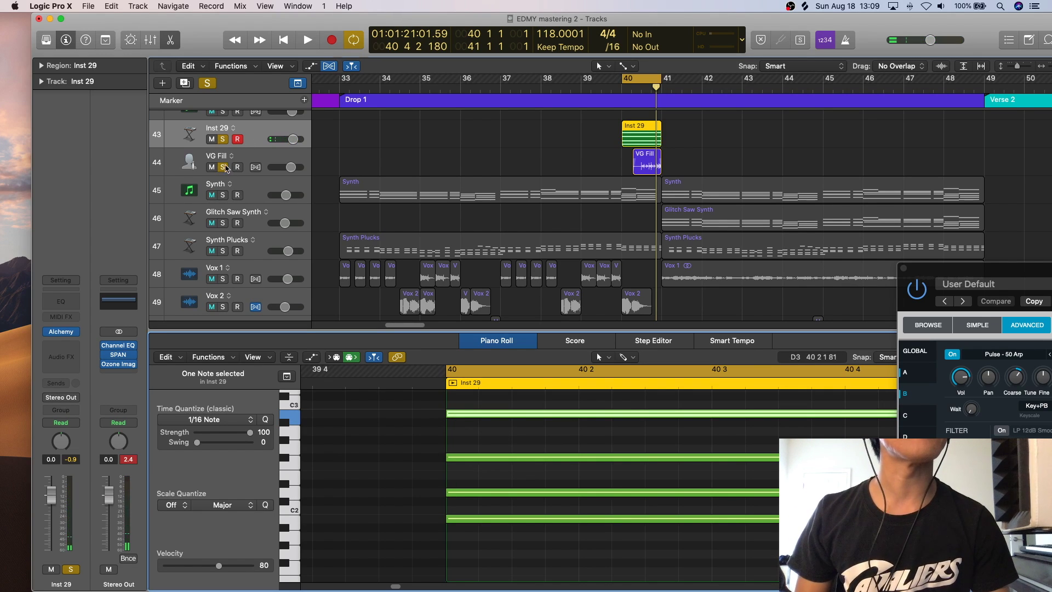
# - Take the VG Fill track out of solo and play back the Inst 29 chord alone
pyautogui.click(224, 167)
pyautogui.press('space')
pyautogui.press('space')
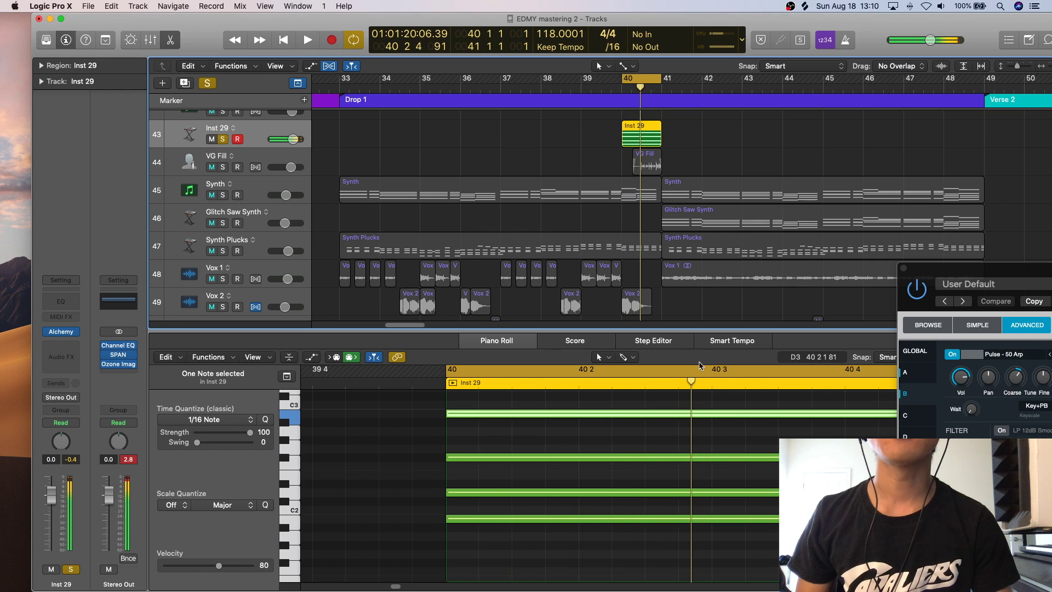
# - Set Alchemy's arpeggiator mode to Up/Down for all sources and raise its octave range
pyautogui.moveTo(930, 274); pyautogui.dragTo(460, 45)
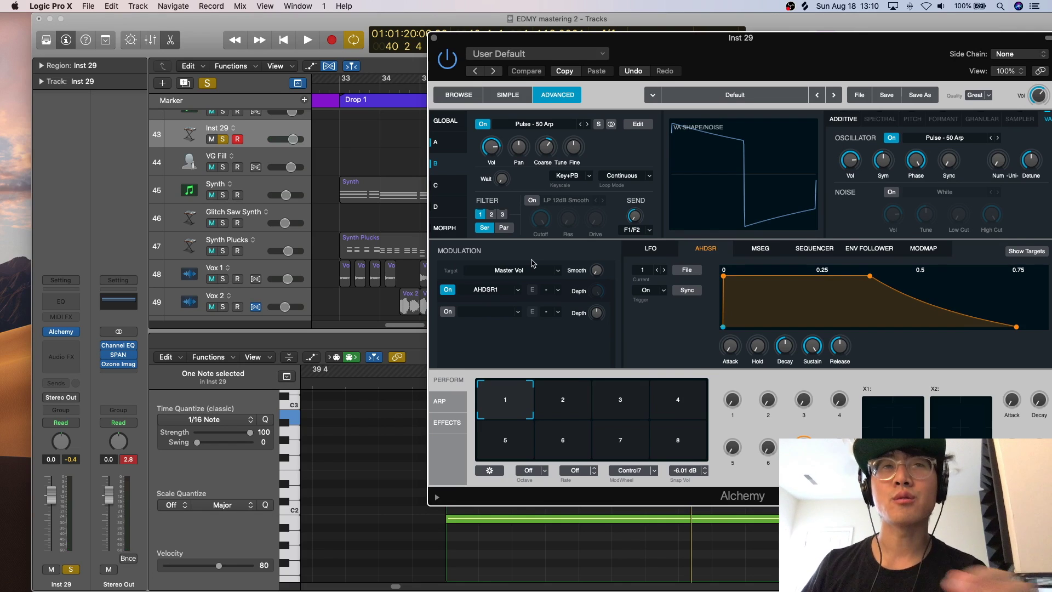
pyautogui.click(445, 404)
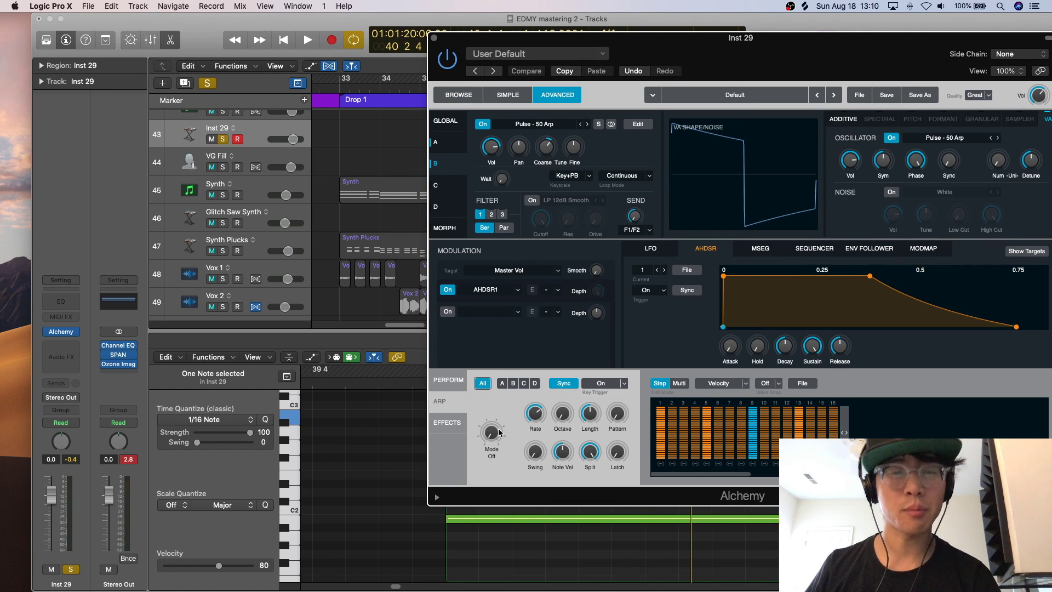
pyautogui.moveTo(499, 431); pyautogui.dragTo(492, 392)
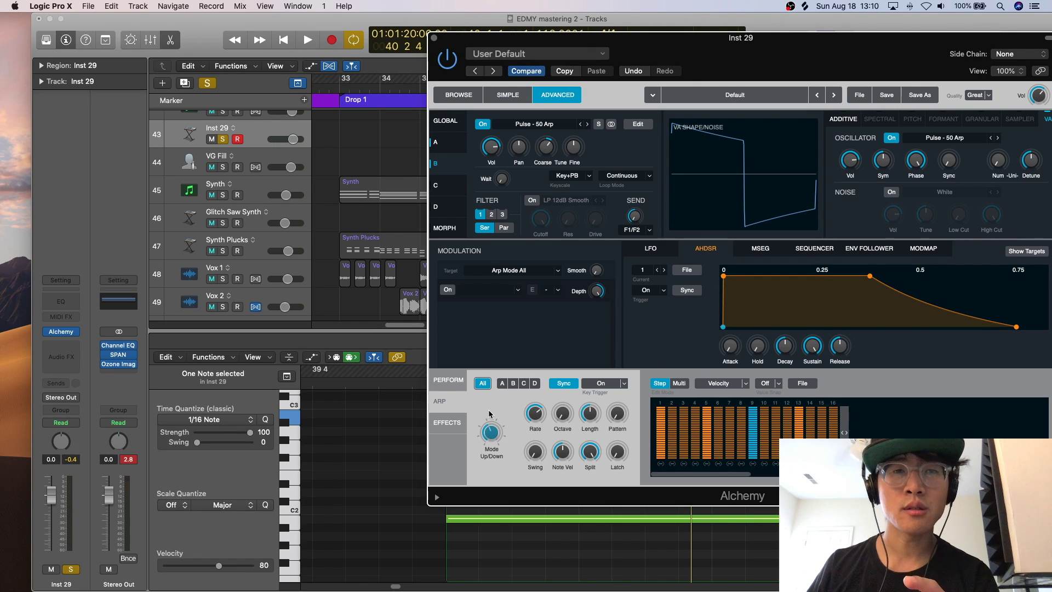
pyautogui.click(565, 408)
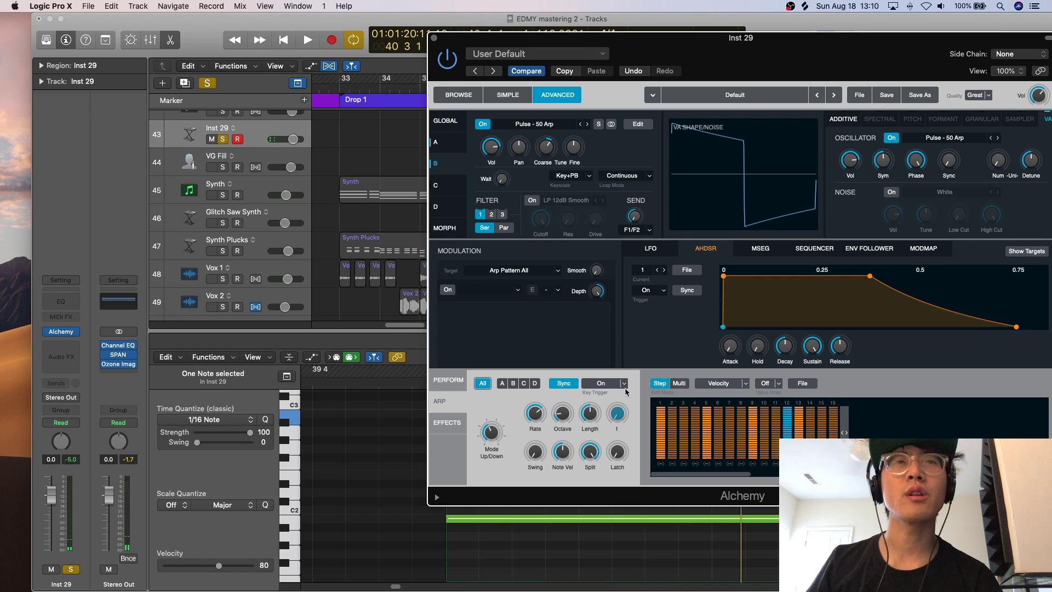
# - Delete the highest note of the Inst 29 chord and play the arpeggio back
pyautogui.moveTo(674, 65); pyautogui.dragTo(1000, 359)
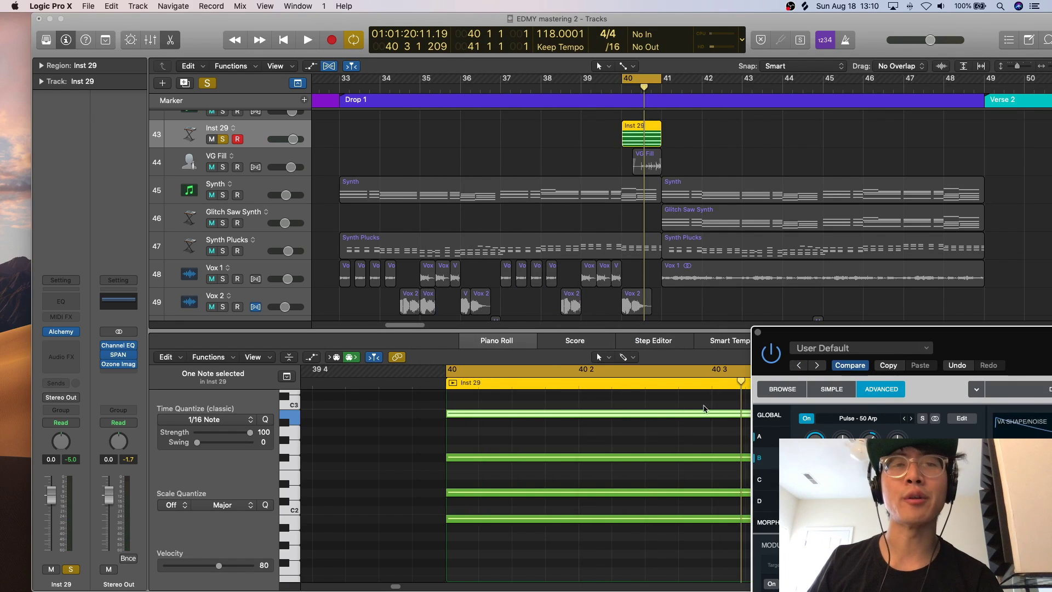
pyautogui.press('space')
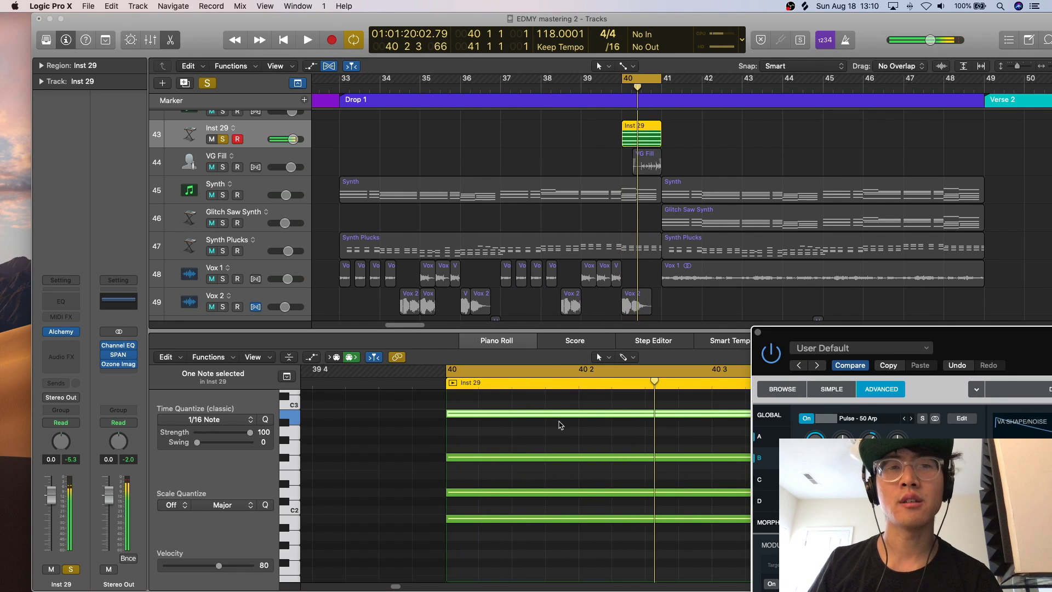
pyautogui.click(556, 414)
pyautogui.press('Delete')
pyautogui.press('space')
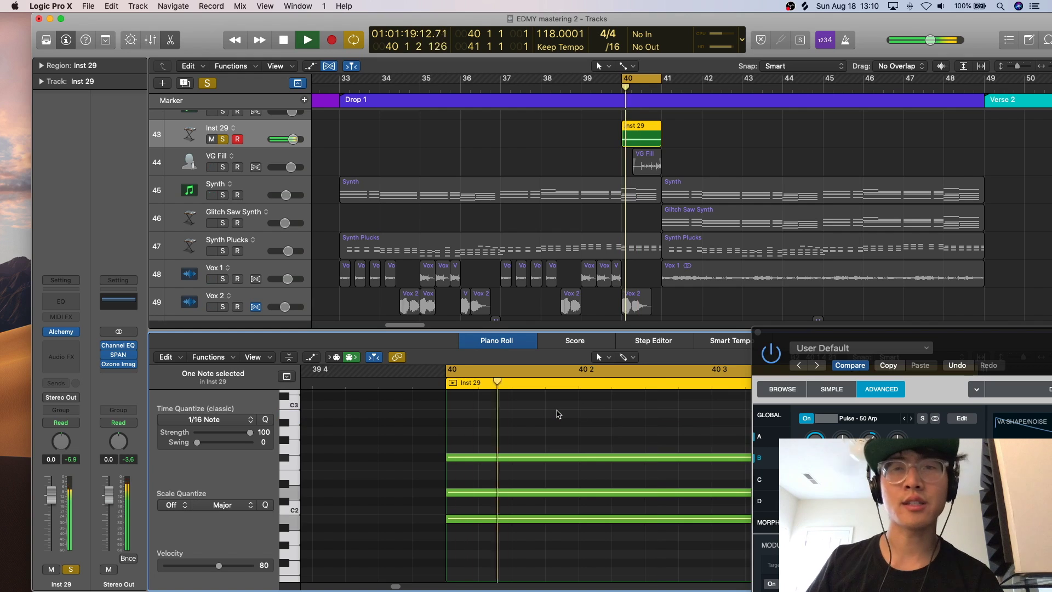
# - Split the Inst 29 region and its notes near the middle of bar 40, delete the second part and play the remainder
pyautogui.moveTo(947, 349); pyautogui.dragTo(832, 252)
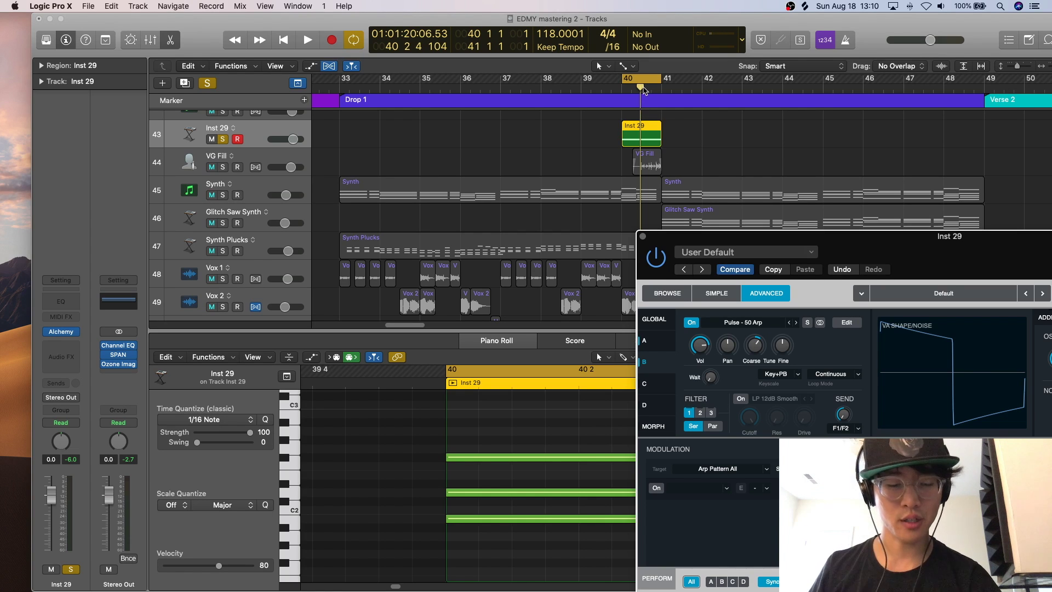
pyautogui.press('super+t')
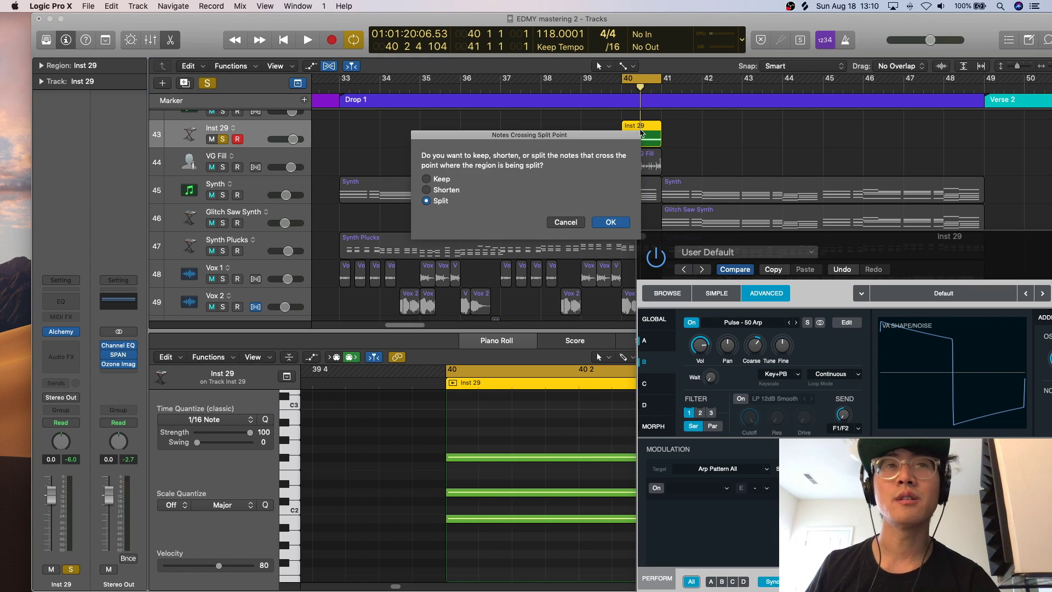
pyautogui.click(609, 222)
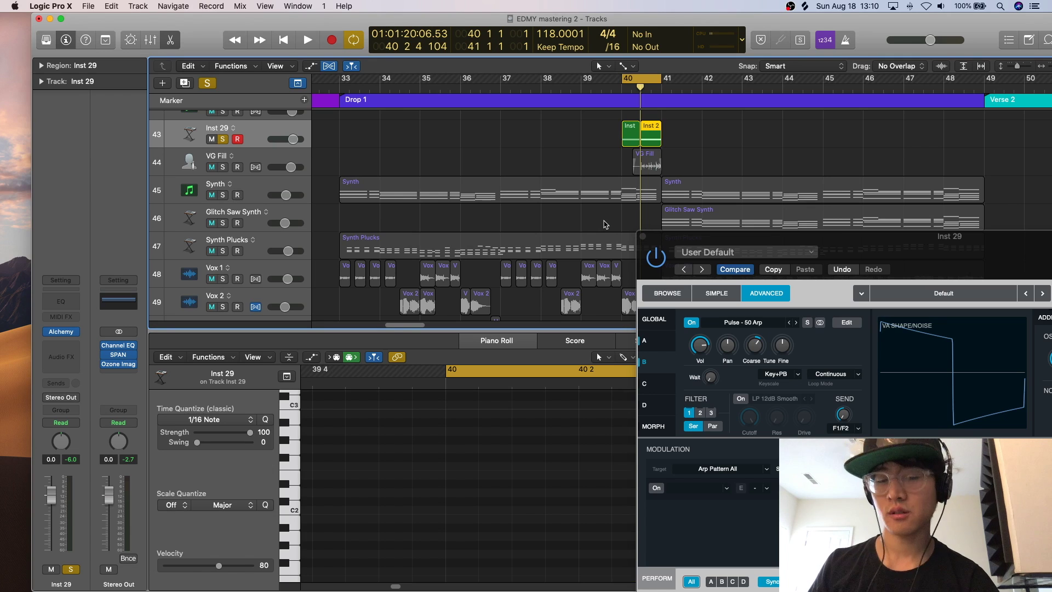
pyautogui.press('Delete')
pyautogui.press('space')
pyautogui.press('space')
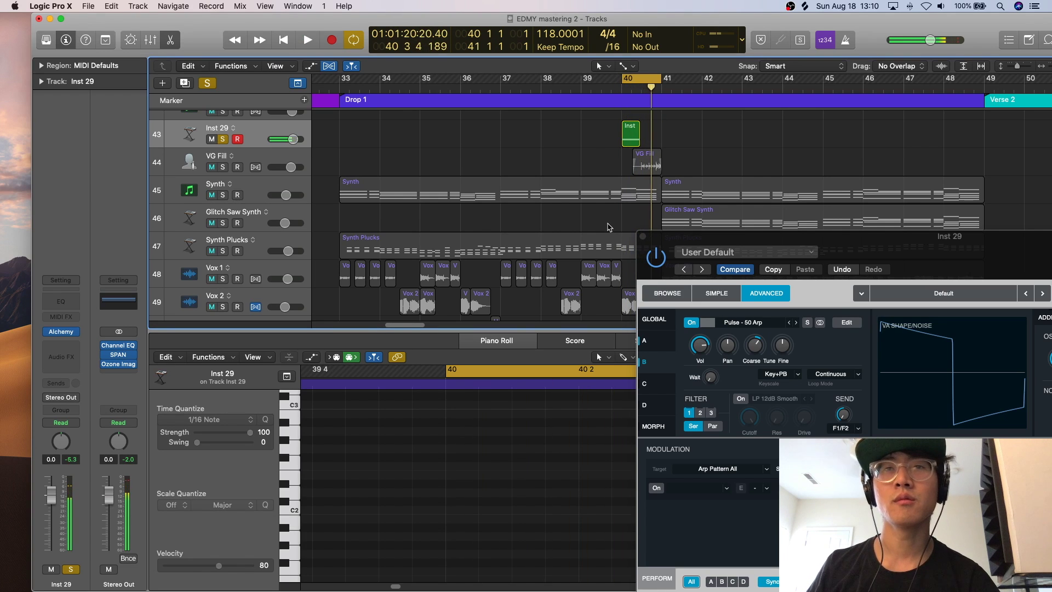
pyautogui.press('space')
# - Change Alchemy's first global filter to BP 6dB Rich, lower its cutoff and audition the sound
pyautogui.moveTo(840, 241); pyautogui.dragTo(600, 108)
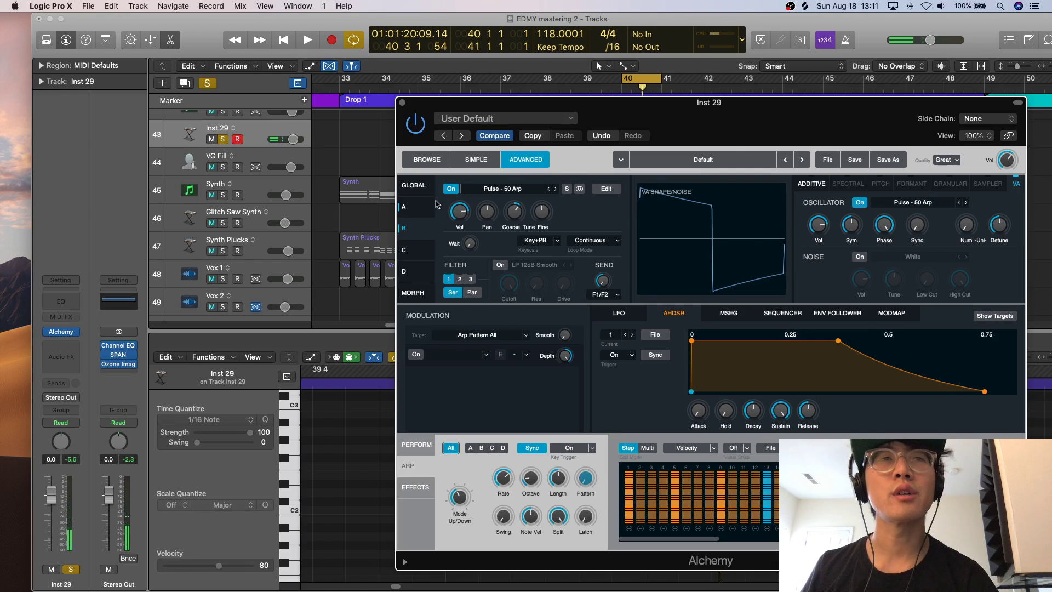
pyautogui.moveTo(748, 103); pyautogui.dragTo(608, 81)
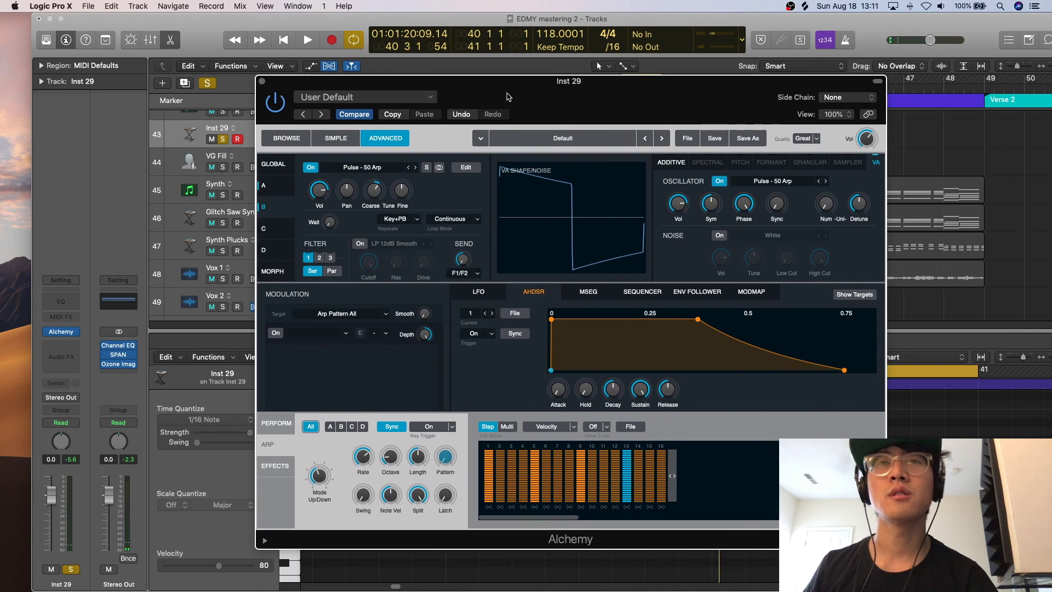
pyautogui.click(278, 164)
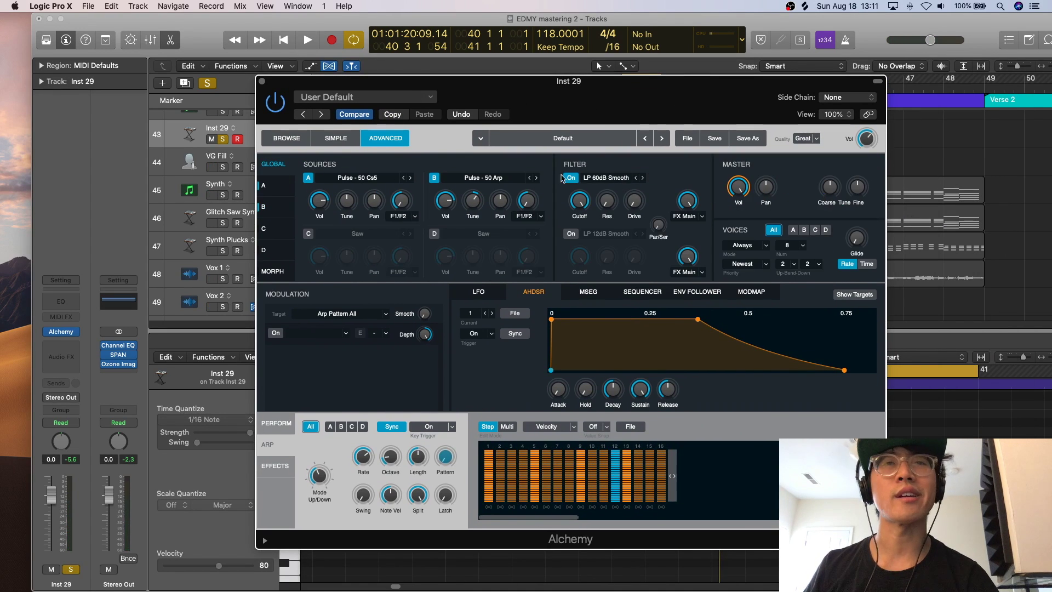
pyautogui.click(586, 177)
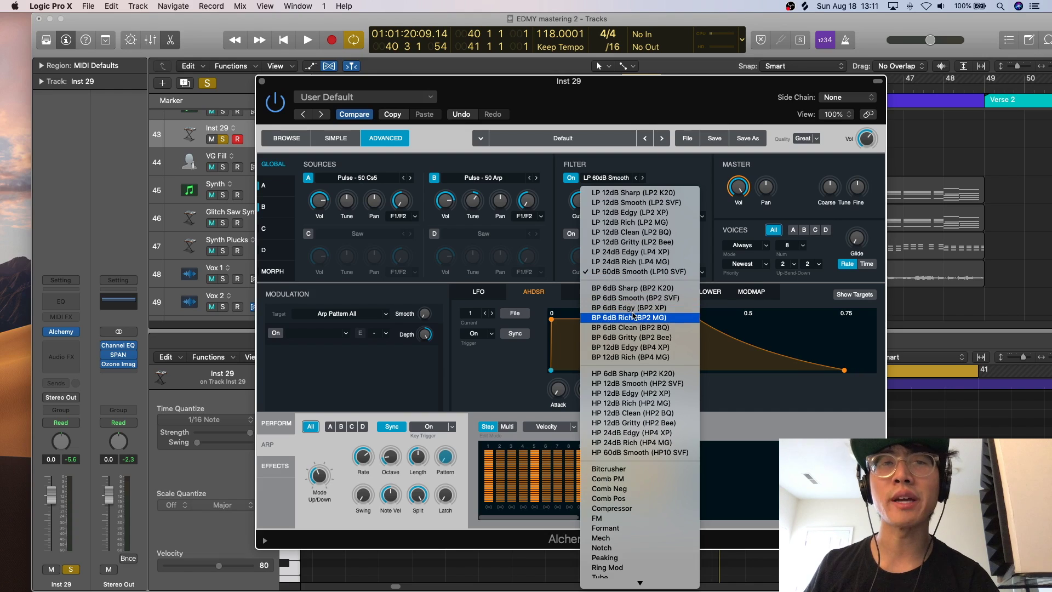
pyautogui.click(630, 318)
pyautogui.moveTo(582, 201); pyautogui.dragTo(584, 235)
pyautogui.press('space')
pyautogui.press('space')
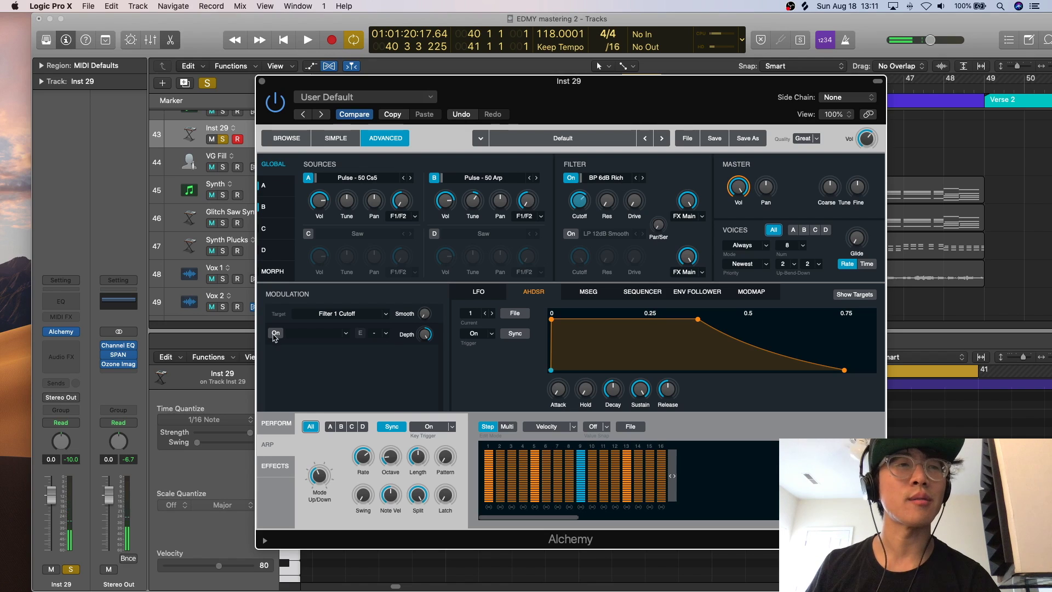
# - Modulate the Filter 1 cutoff with a new AHDSR envelope at a depth of about -35% and readjust the cutoff
pyautogui.click(346, 333)
pyautogui.moveTo(339, 359)
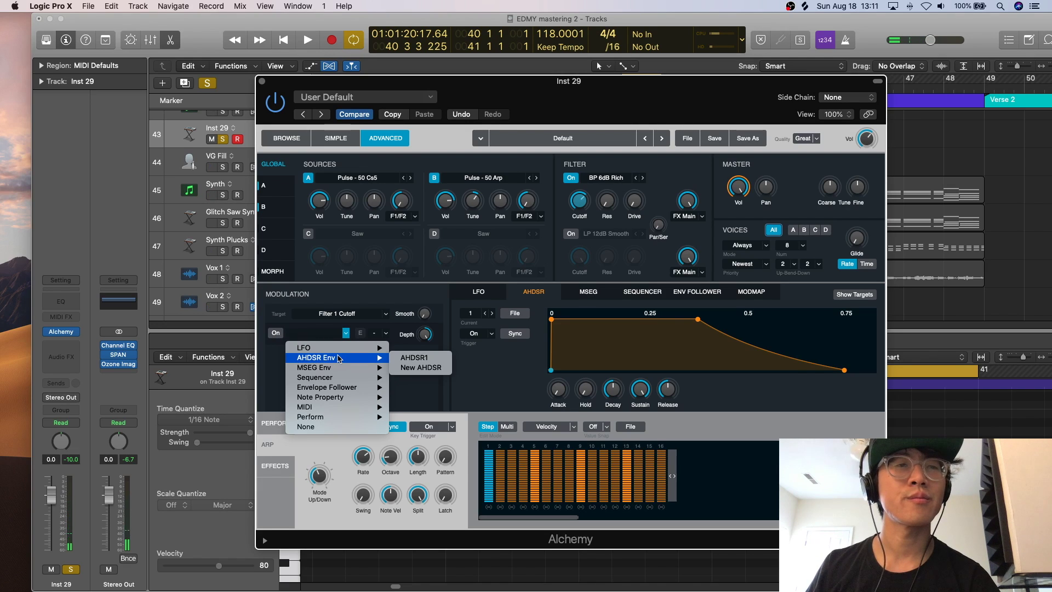
pyautogui.click(412, 367)
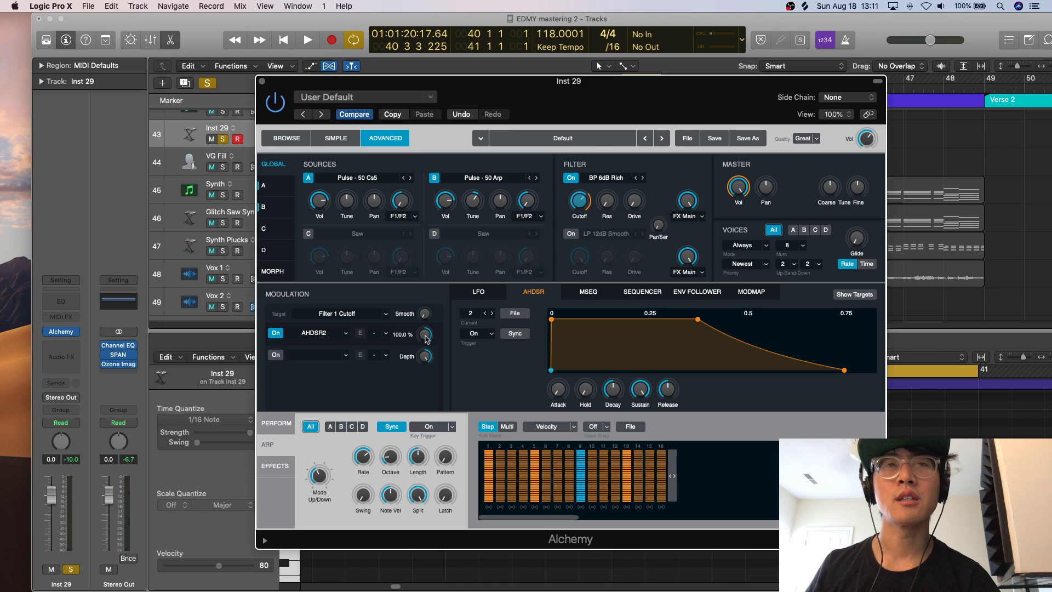
pyautogui.moveTo(427, 359); pyautogui.dragTo(431, 419)
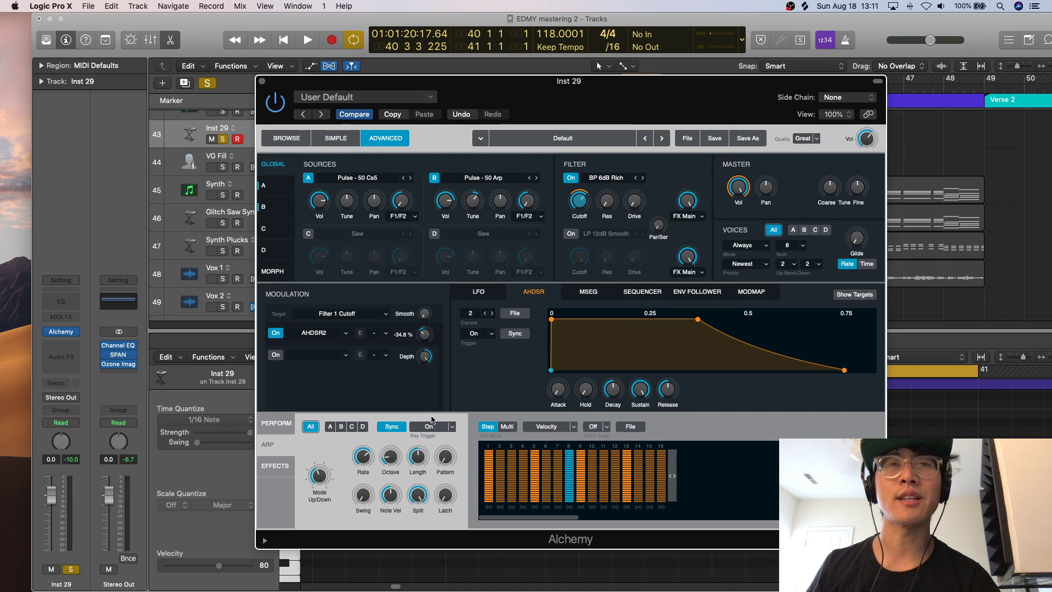
pyautogui.moveTo(579, 193)
pyautogui.moveTo(579, 193); pyautogui.dragTo(580, 209)
# - Shape the AHDSR2 envelope with a slower attack, 0% sustain and a shorter release, and play it back
pyautogui.moveTo(552, 324); pyautogui.dragTo(657, 436)
pyautogui.moveTo(668, 390)
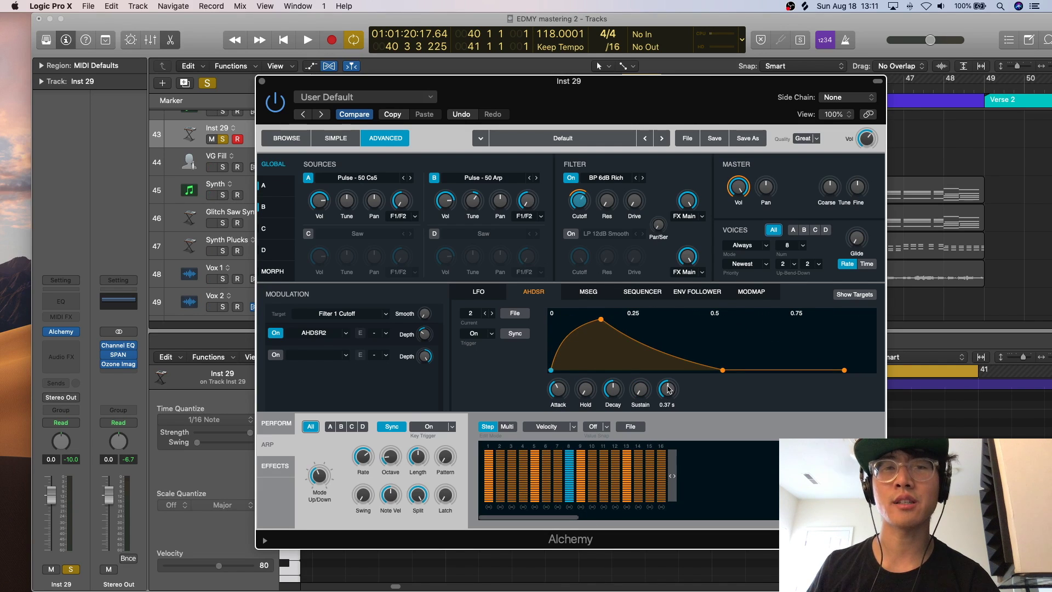
pyautogui.moveTo(668, 390); pyautogui.dragTo(667, 406)
pyautogui.press('space')
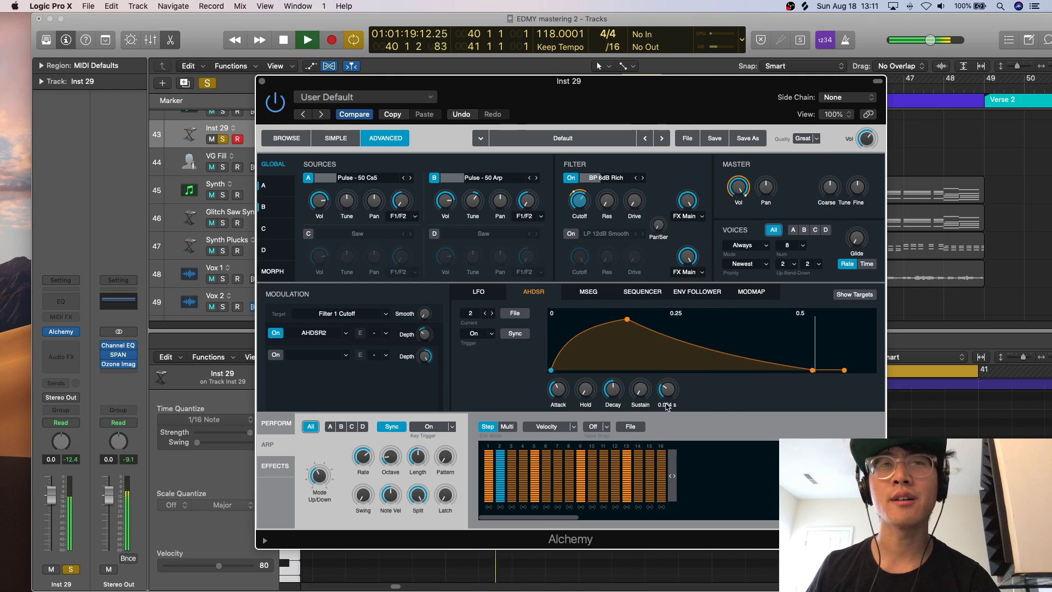
pyautogui.press('space')
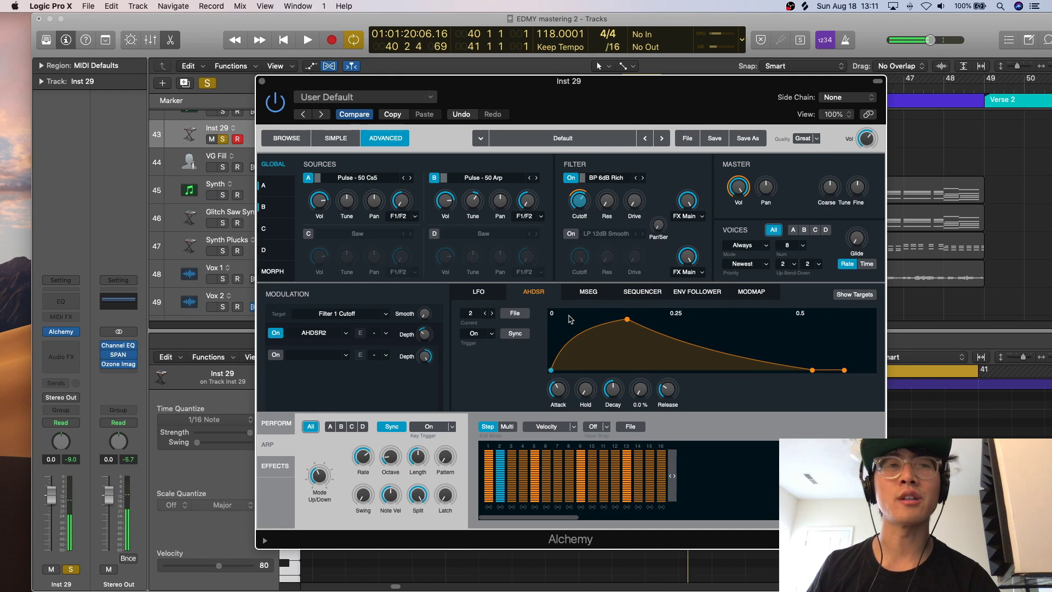
# - Set the AHDSR2 envelope's trigger to Off and audition the patch
pyautogui.click(491, 333)
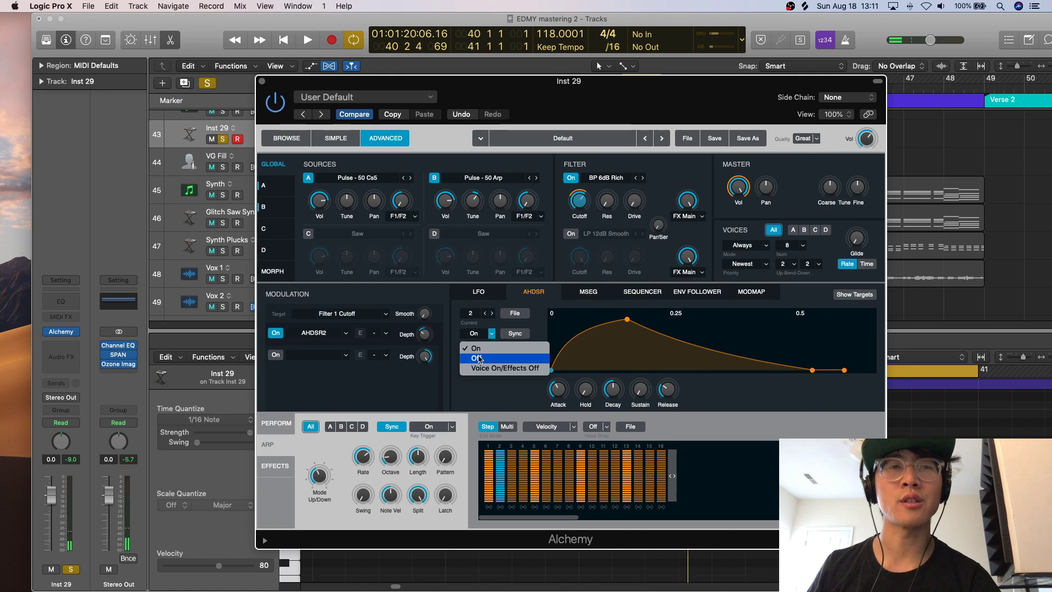
pyautogui.click(482, 398)
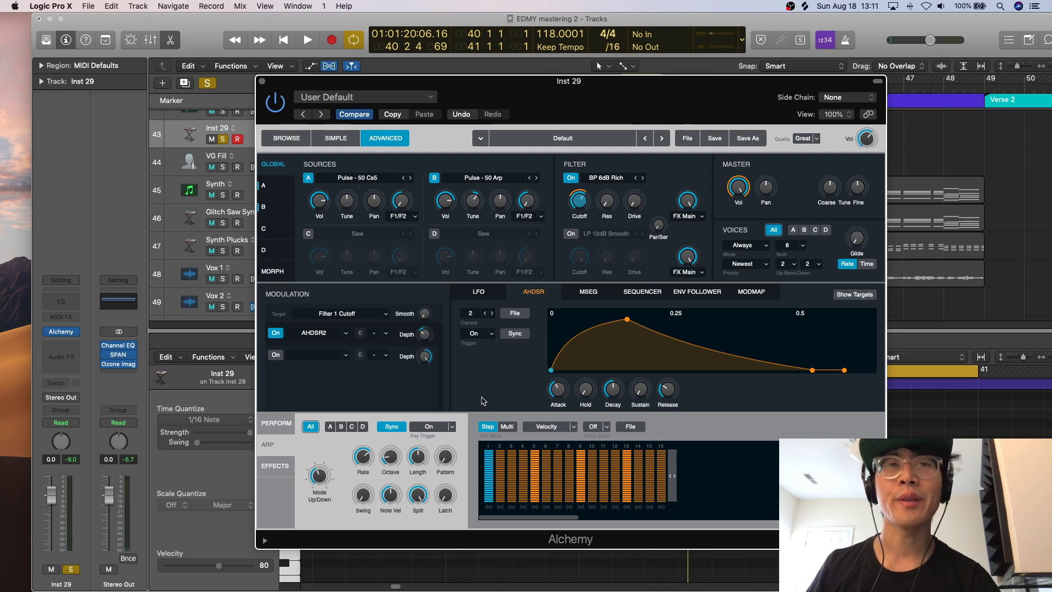
pyautogui.press('space')
pyautogui.press('space')
pyautogui.click(491, 334)
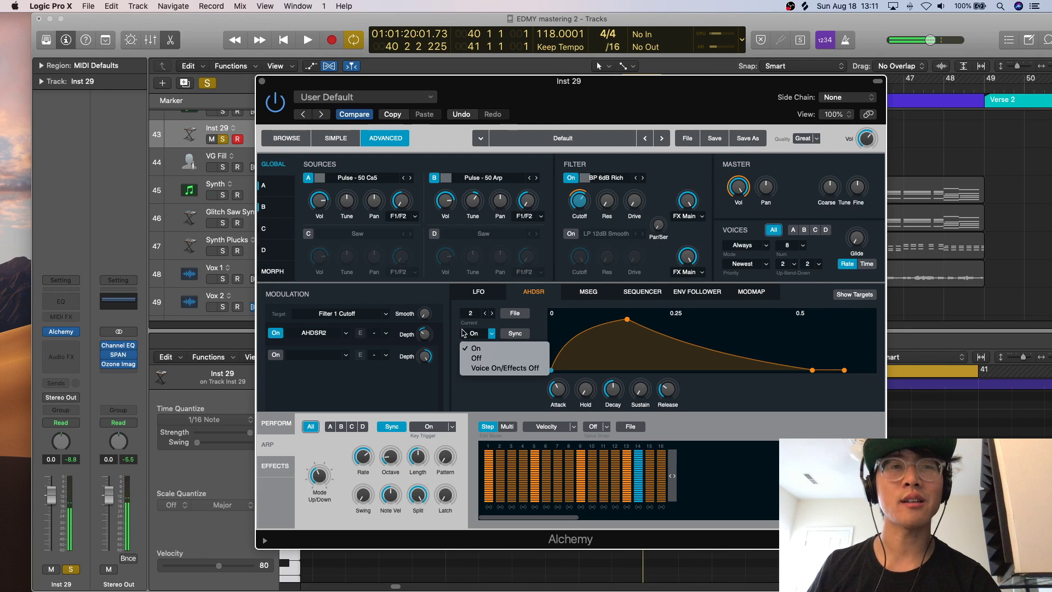
pyautogui.click(479, 358)
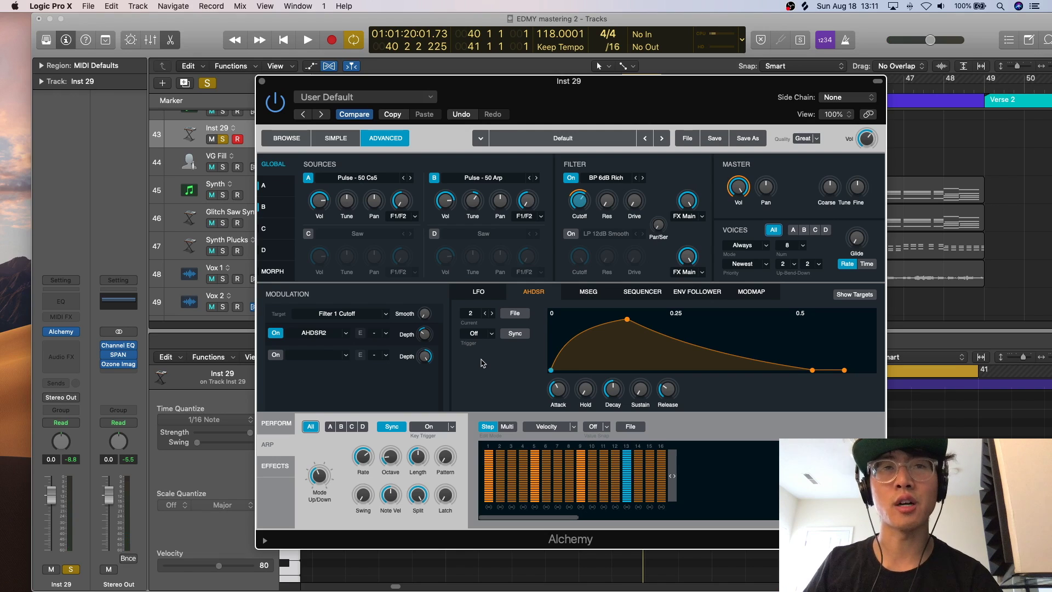
pyautogui.press('space')
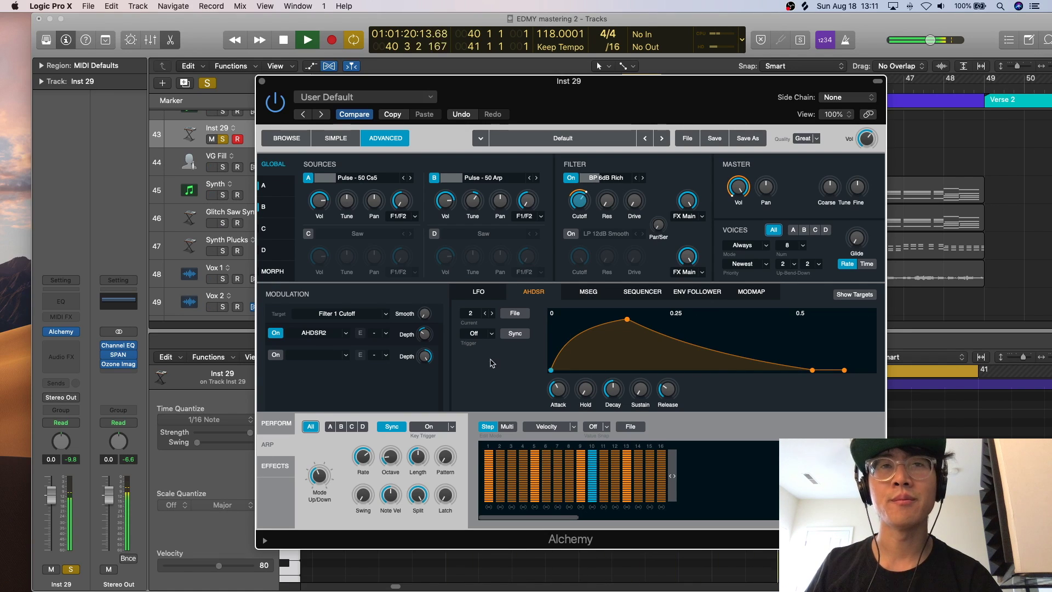
pyautogui.press('space')
# - Lengthen the AHDSR2 attack to about 1.1 s along with its decay, and raise the Filter 1 cutoff modulation to a positive depth
pyautogui.moveTo(617, 382)
pyautogui.moveTo(616, 382); pyautogui.dragTo(616, 390)
pyautogui.press('space')
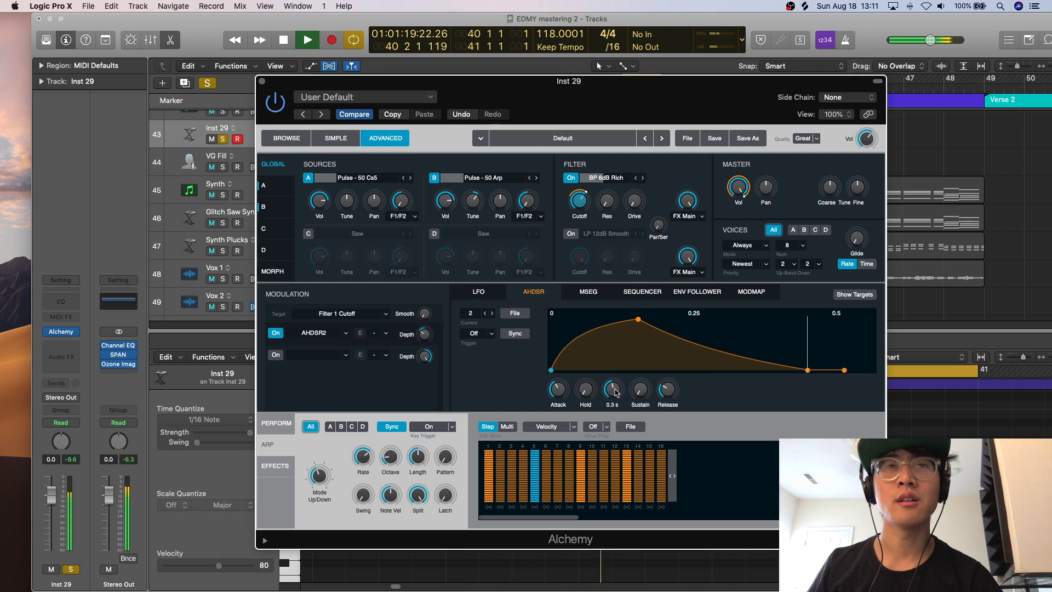
pyautogui.press('space')
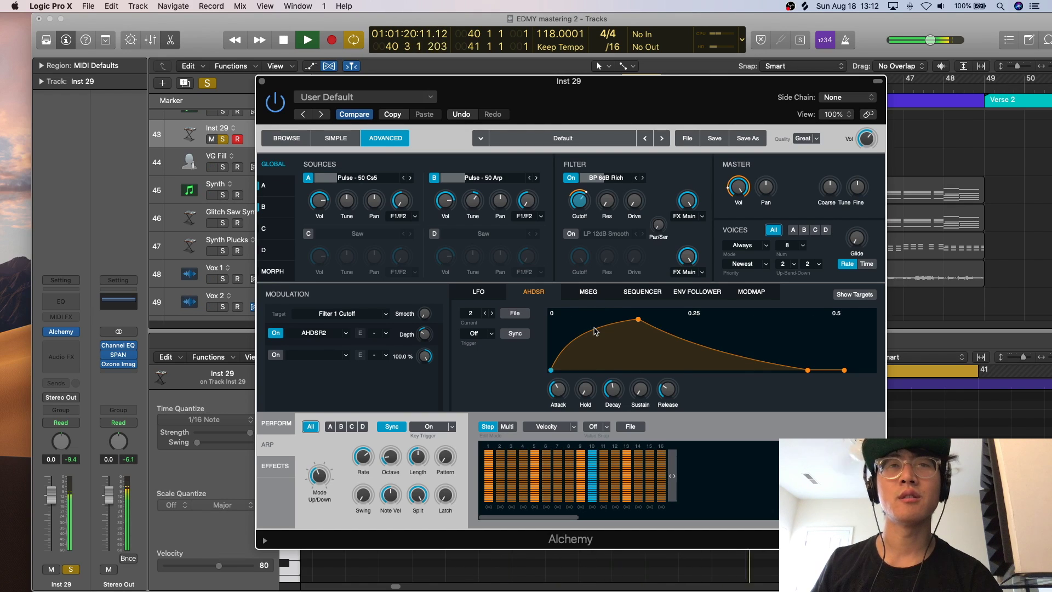
pyautogui.moveTo(571, 388); pyautogui.dragTo(609, 378)
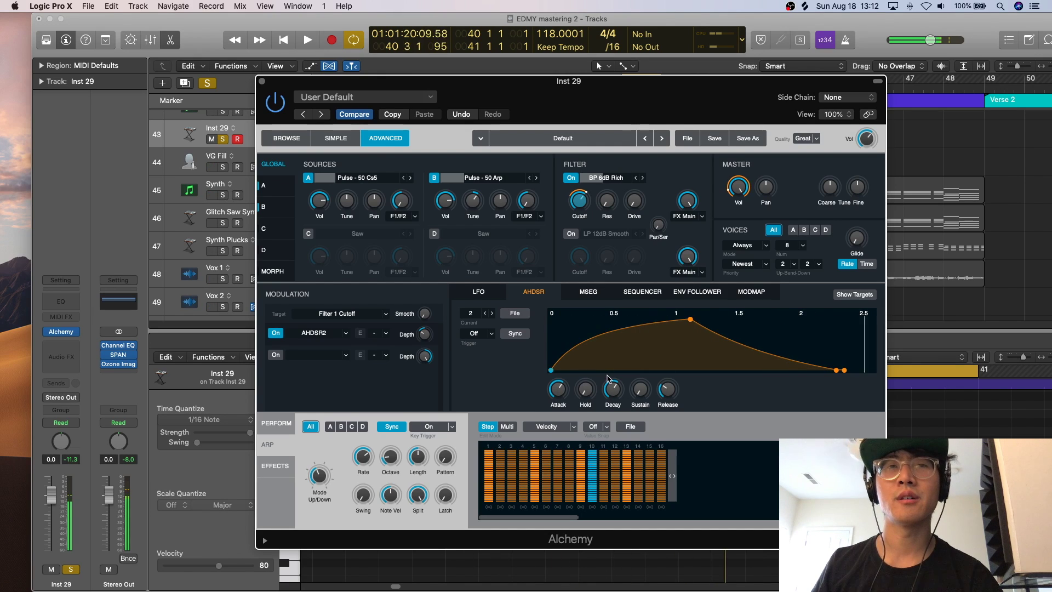
pyautogui.moveTo(388, 337); pyautogui.dragTo(389, 312)
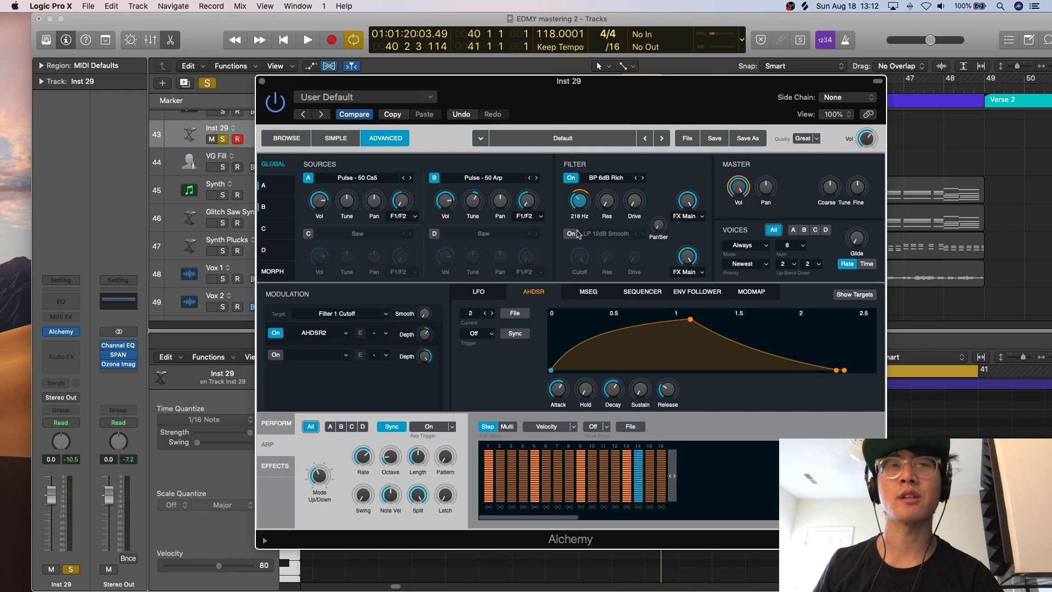
# - Extend the AHDSR2 decay to about 4 s, raise the Filter 1 cutoff to about 833 Hz and audition the sweep
pyautogui.press('space')
pyautogui.press('space')
pyautogui.moveTo(613, 390); pyautogui.dragTo(615, 373)
pyautogui.press('space')
pyautogui.press('space')
pyautogui.moveTo(580, 206)
pyautogui.moveTo(578, 192); pyautogui.dragTo(582, 200)
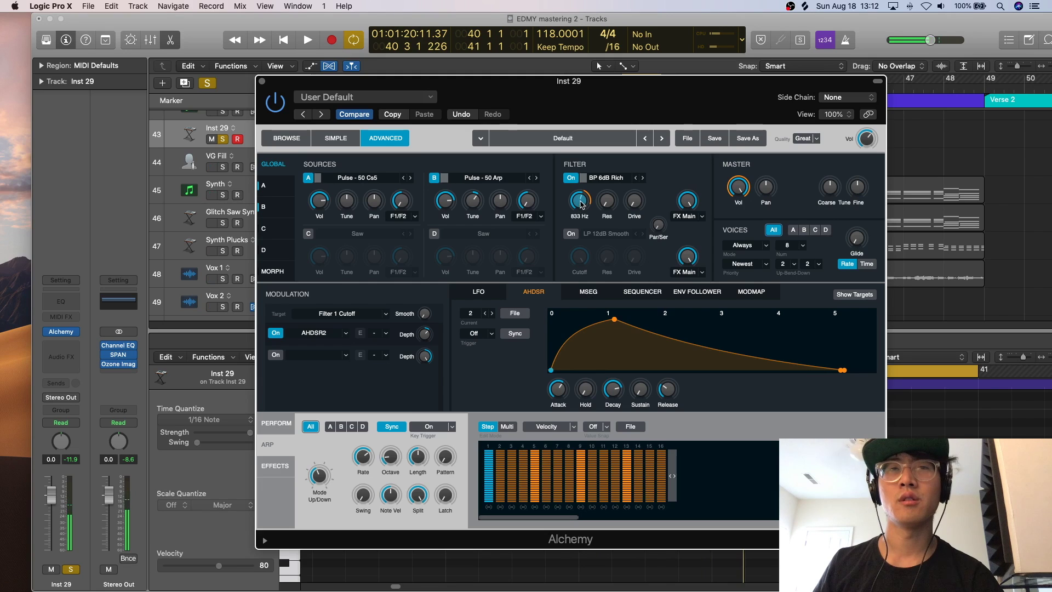
pyautogui.press('space')
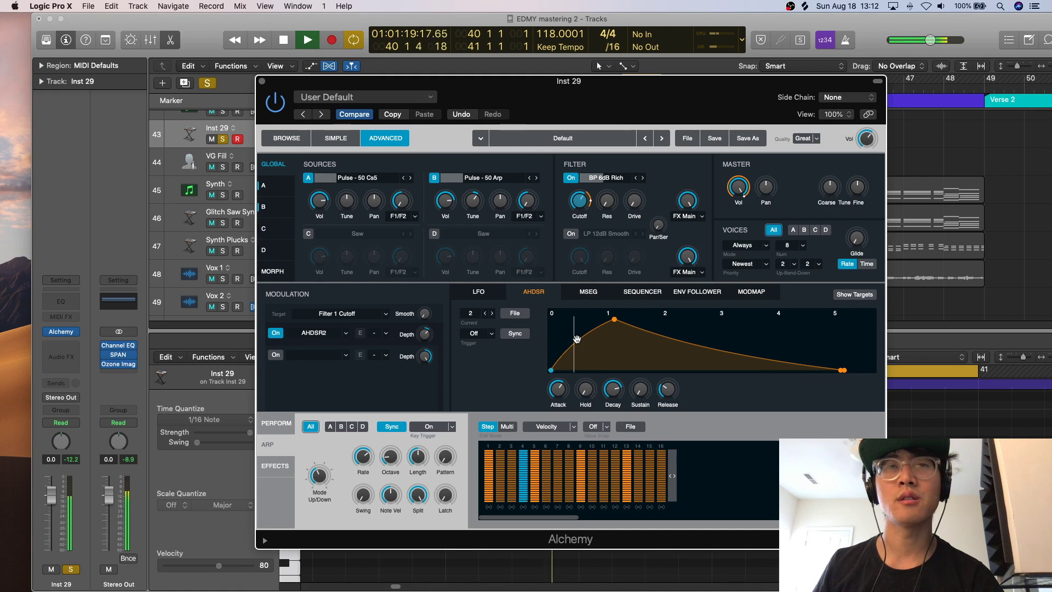
pyautogui.press('space')
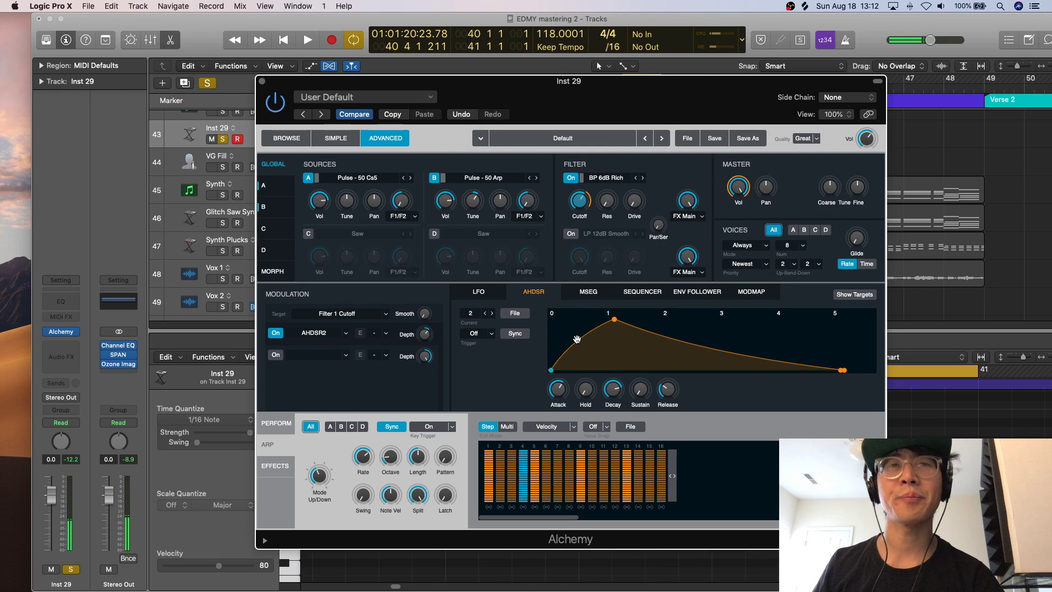
# - Raise the Filter 1 resonance to about 33% and play the region
pyautogui.moveTo(608, 210); pyautogui.dragTo(612, 182)
pyautogui.press('space')
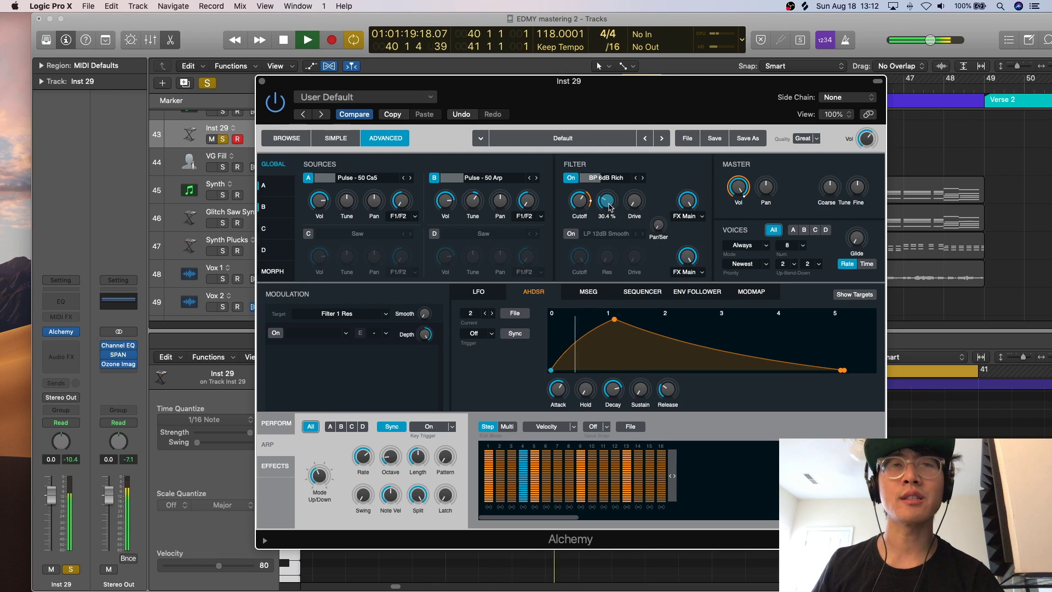
pyautogui.press('space')
pyautogui.press('space')
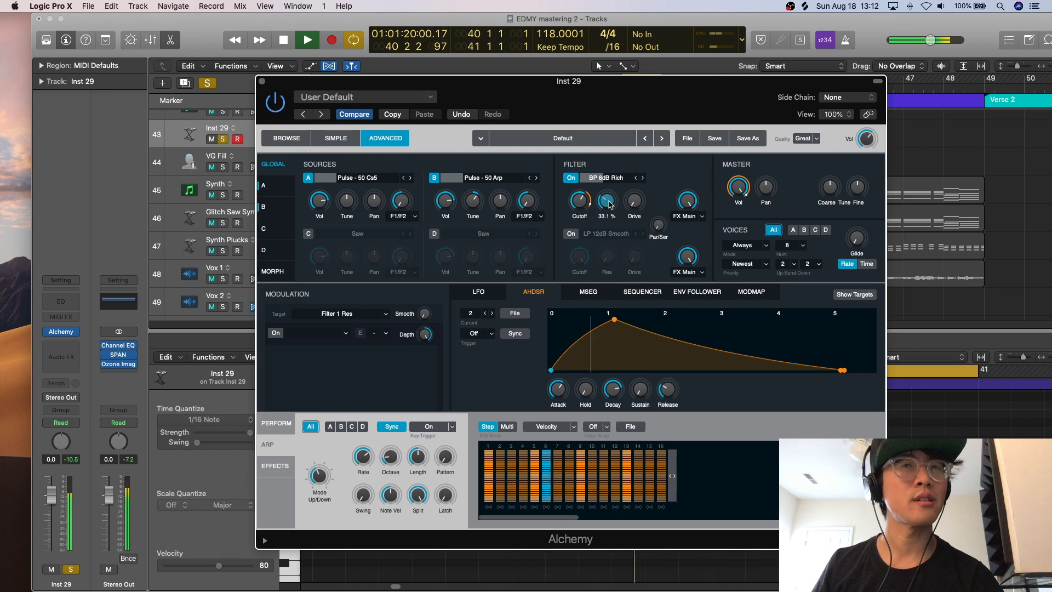
pyautogui.press('space')
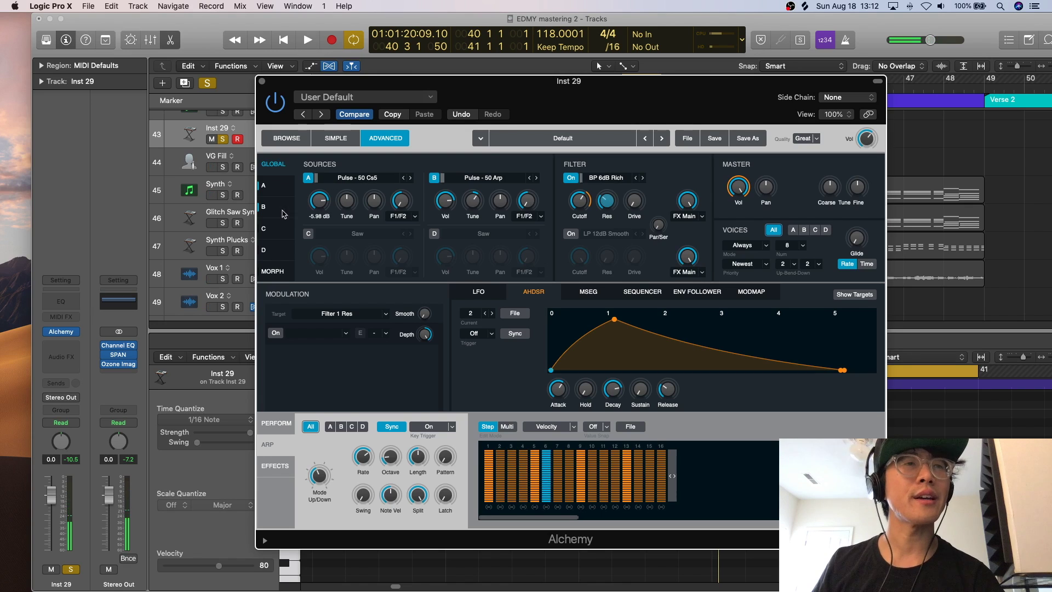
# - Change source B's waveform to Pulse - 50 Cs5
pyautogui.click(468, 196)
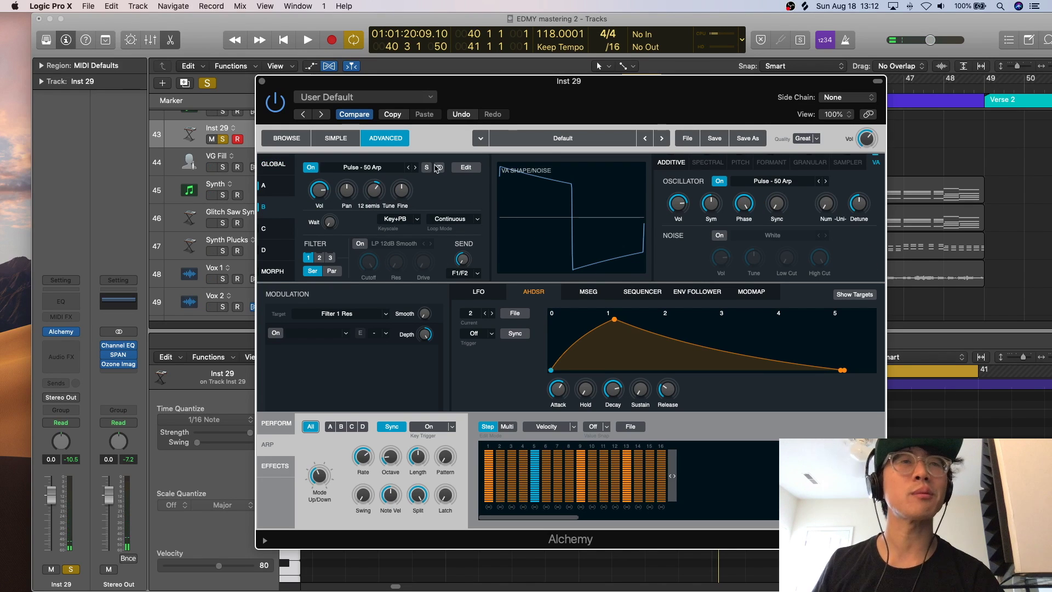
pyautogui.click(416, 167)
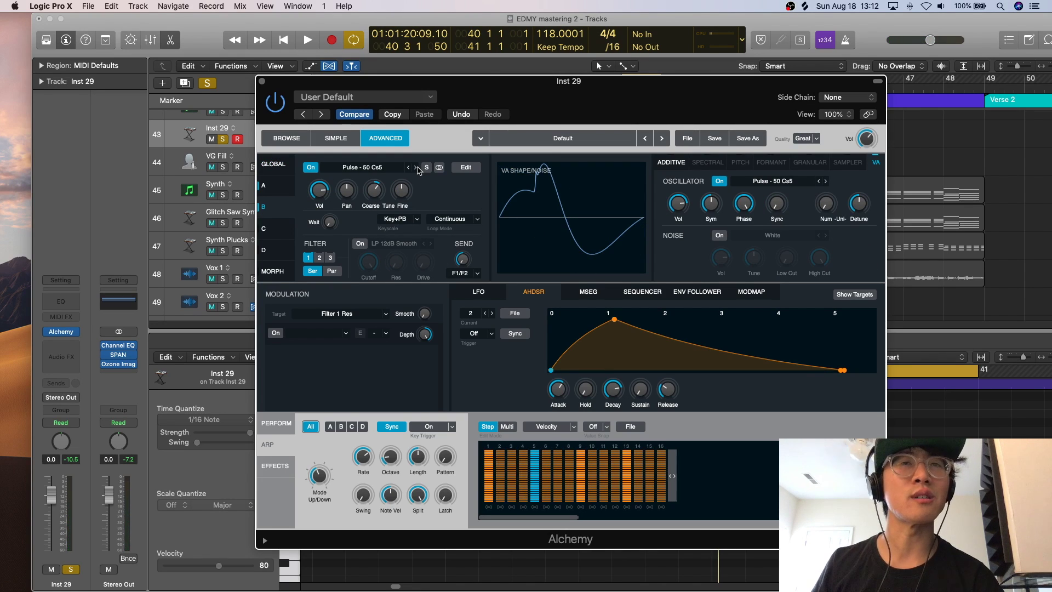
pyautogui.click(284, 191)
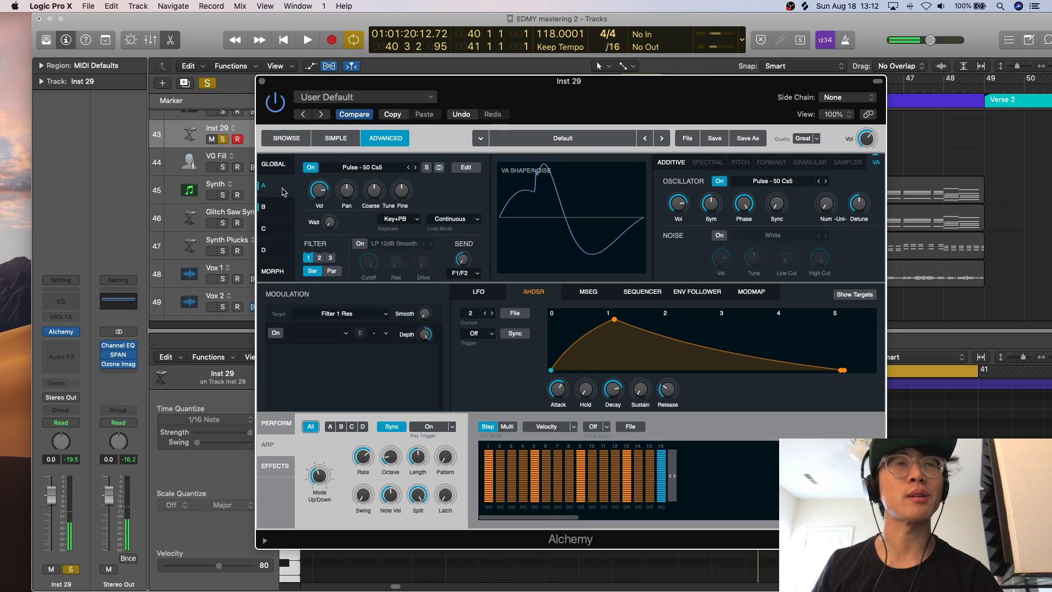
# - Enable white noise on source B at reduced volume, with a low cut of about 920 Hz and a tune of 14 semitones, and audition it
pyautogui.click(289, 206)
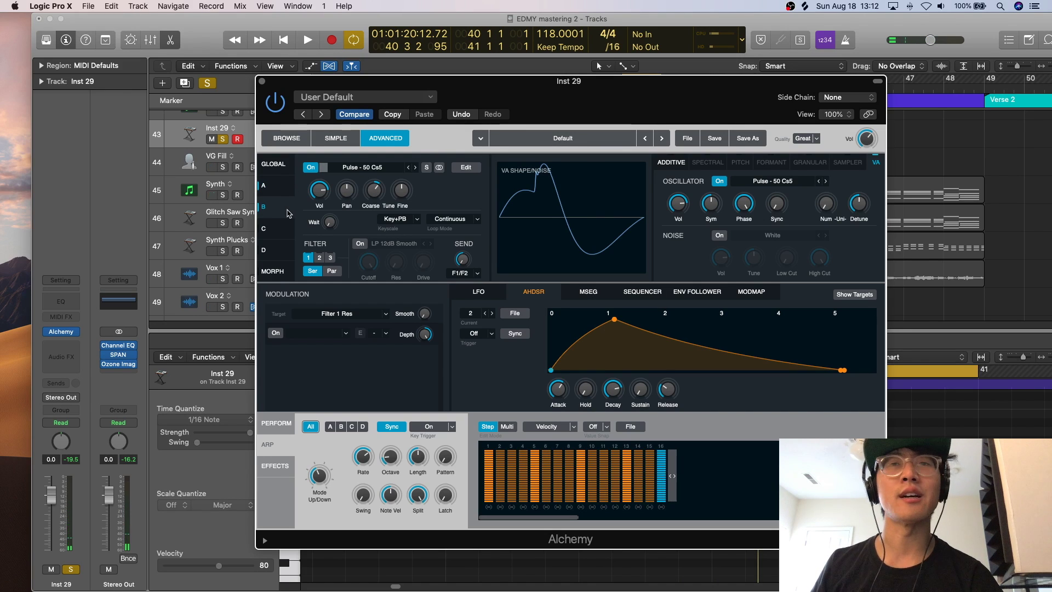
pyautogui.click(720, 236)
pyautogui.moveTo(722, 255); pyautogui.dragTo(726, 272)
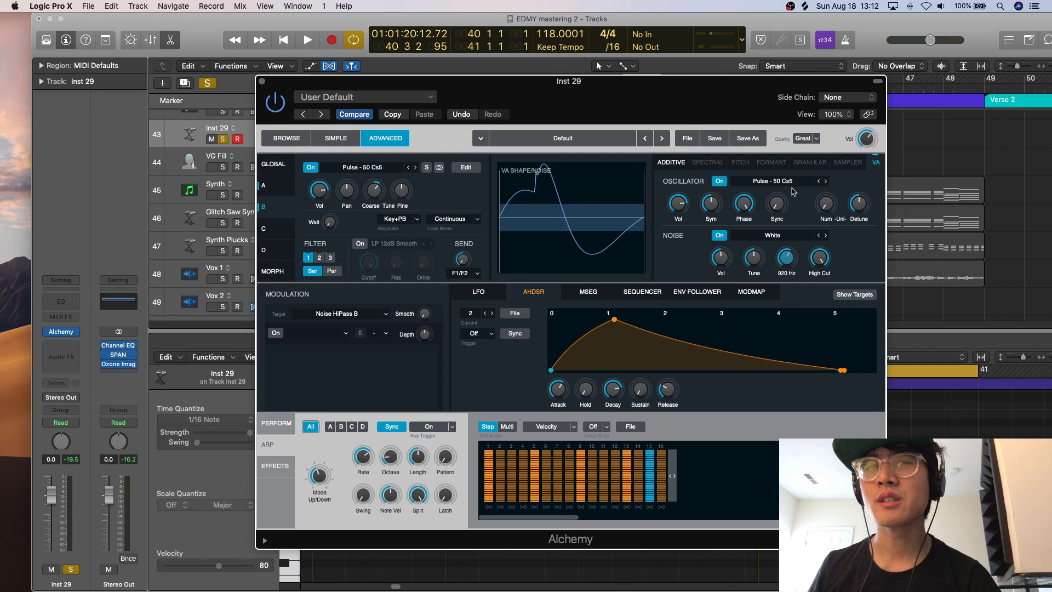
pyautogui.moveTo(721, 257); pyautogui.dragTo(720, 276)
pyautogui.press('space')
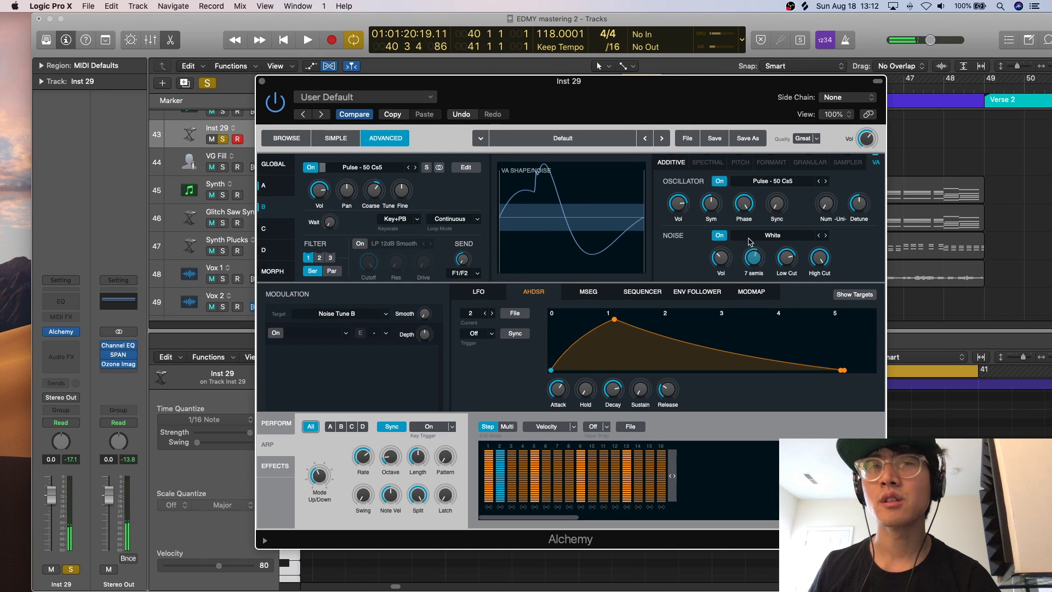
pyautogui.press('space')
pyautogui.moveTo(751, 253); pyautogui.dragTo(758, 265)
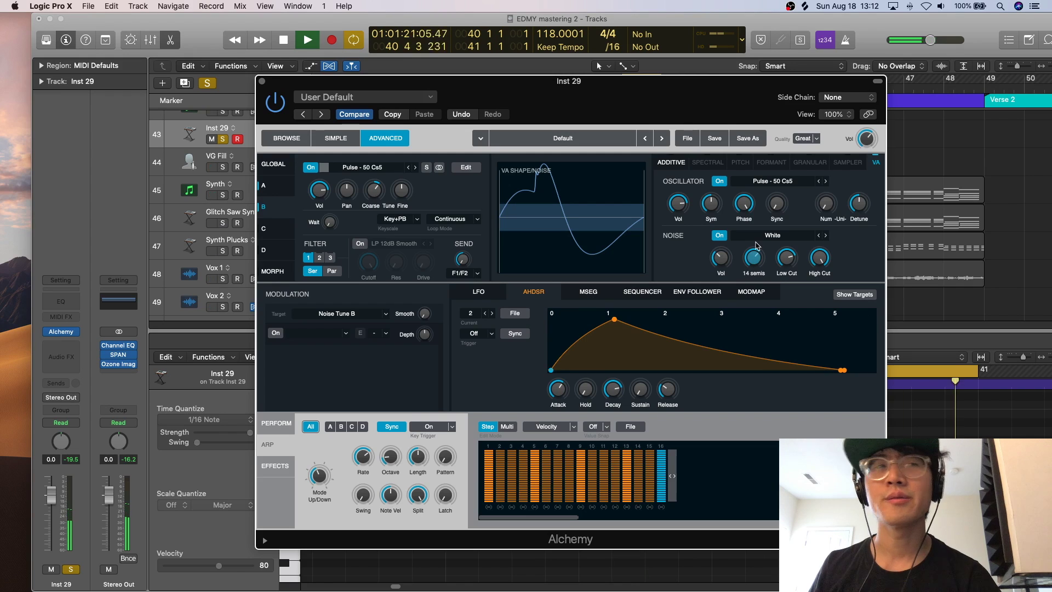
pyautogui.click(462, 166)
pyautogui.press('space')
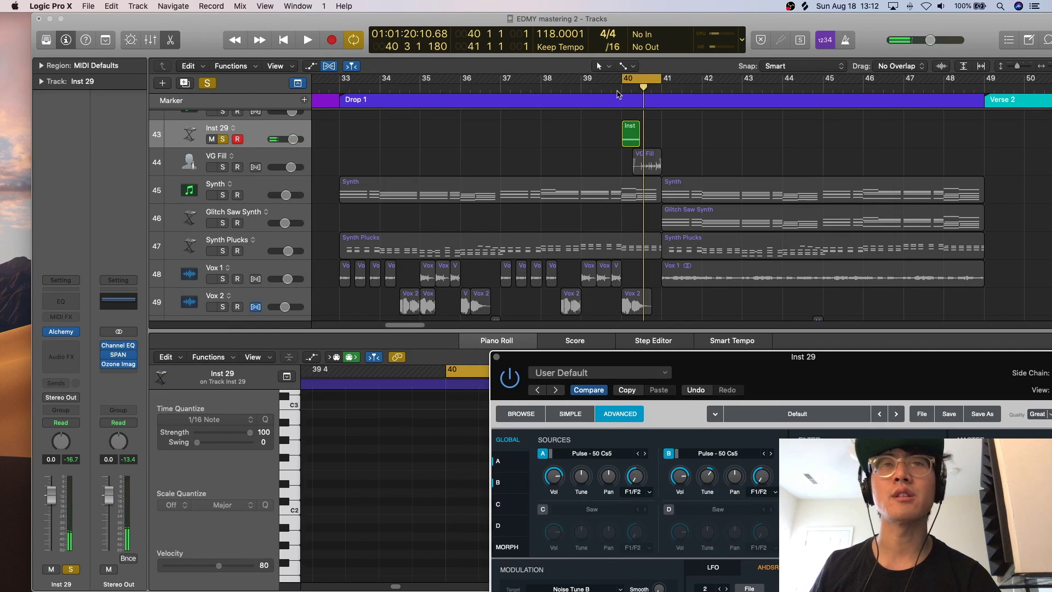
# - Move the Inst 29 region to the second half of bar 40, fit the cycle range to it and play it
pyautogui.moveTo(631, 138); pyautogui.dragTo(652, 138)
pyautogui.press('space')
pyautogui.press('space')
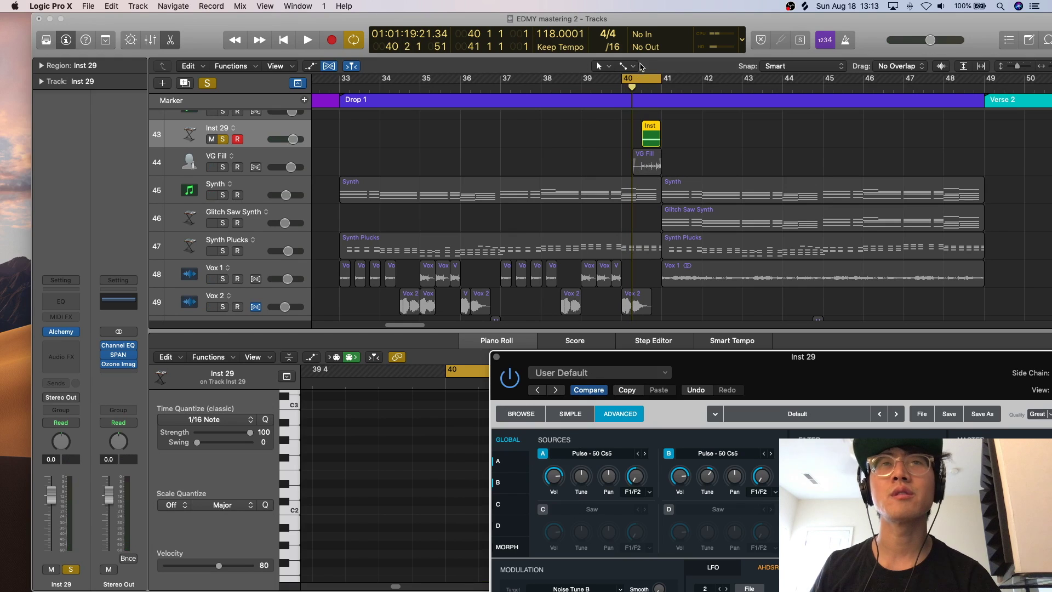
pyautogui.moveTo(641, 80); pyautogui.dragTo(661, 80)
pyautogui.press('space')
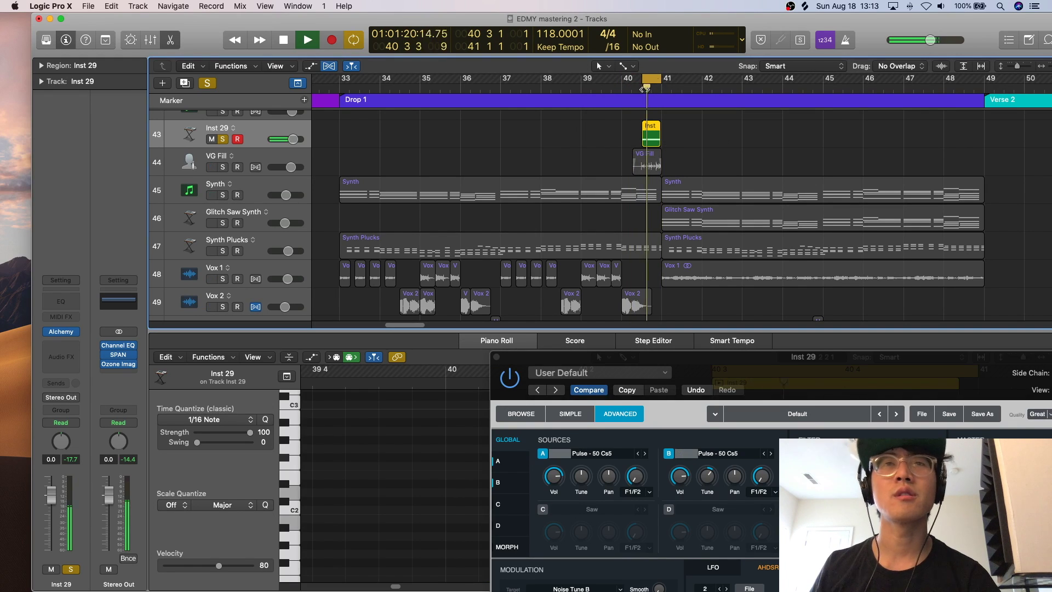
pyautogui.press('space')
# - Compare Inst 29 with the original VG Fill by soloing and playing each track in turn, leaving only Inst 29 soloed
pyautogui.click(223, 139)
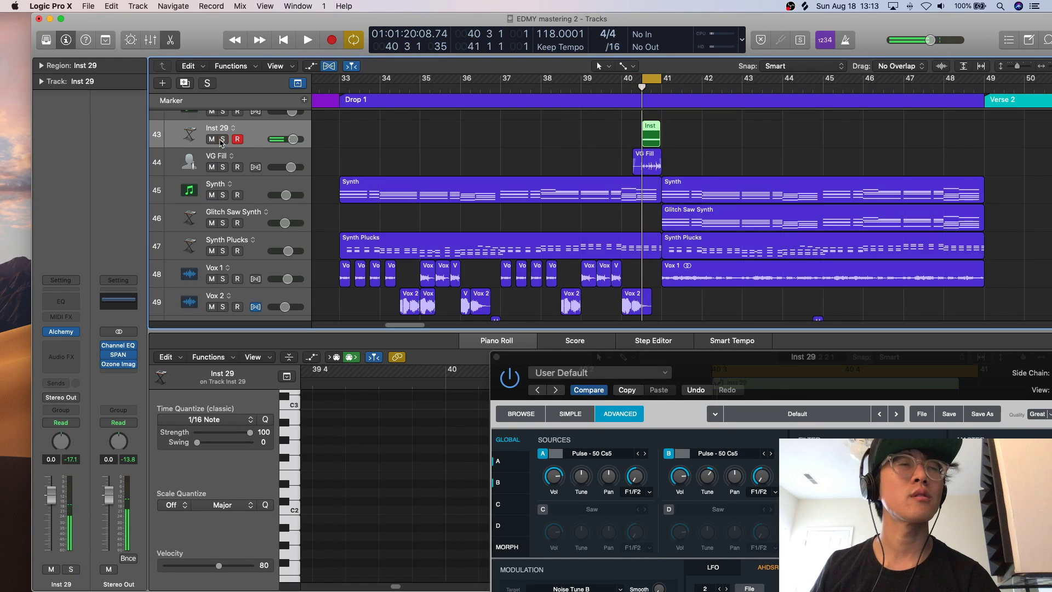
pyautogui.click(222, 168)
pyautogui.press('space')
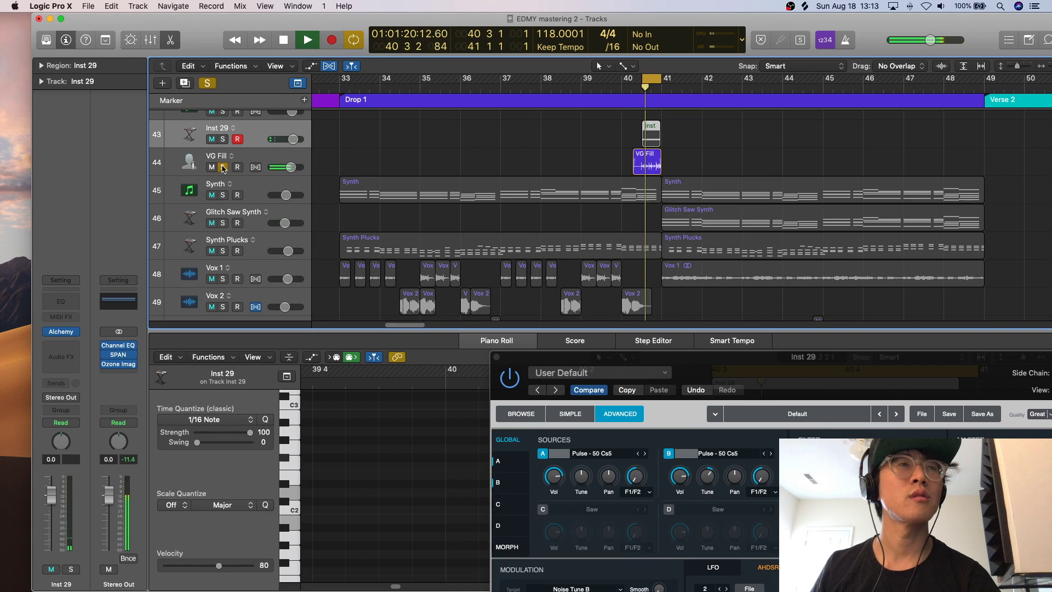
pyautogui.press('space')
pyautogui.click(223, 167)
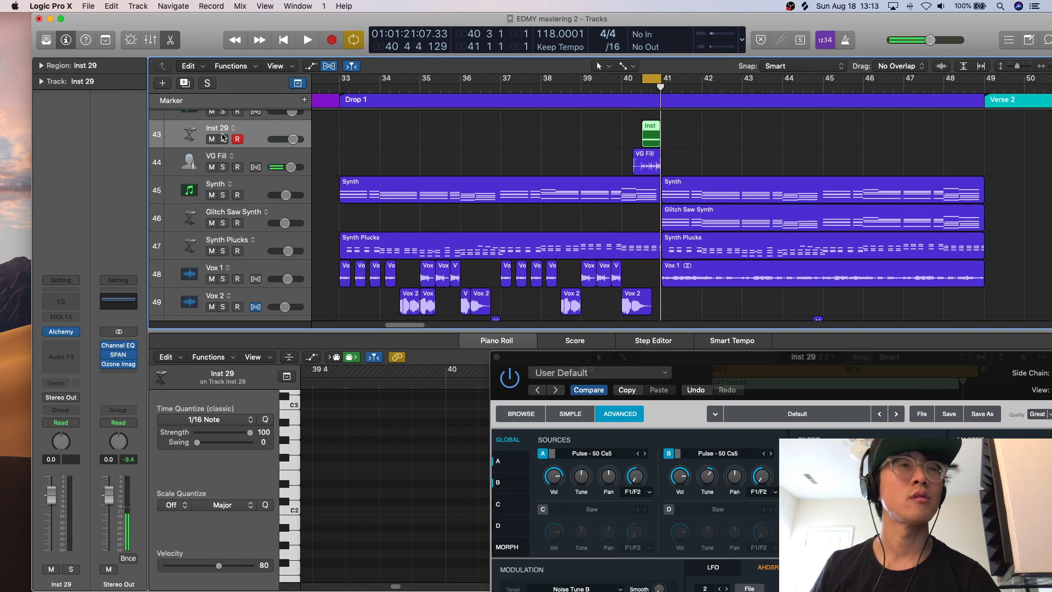
pyautogui.click(222, 139)
pyautogui.press('space')
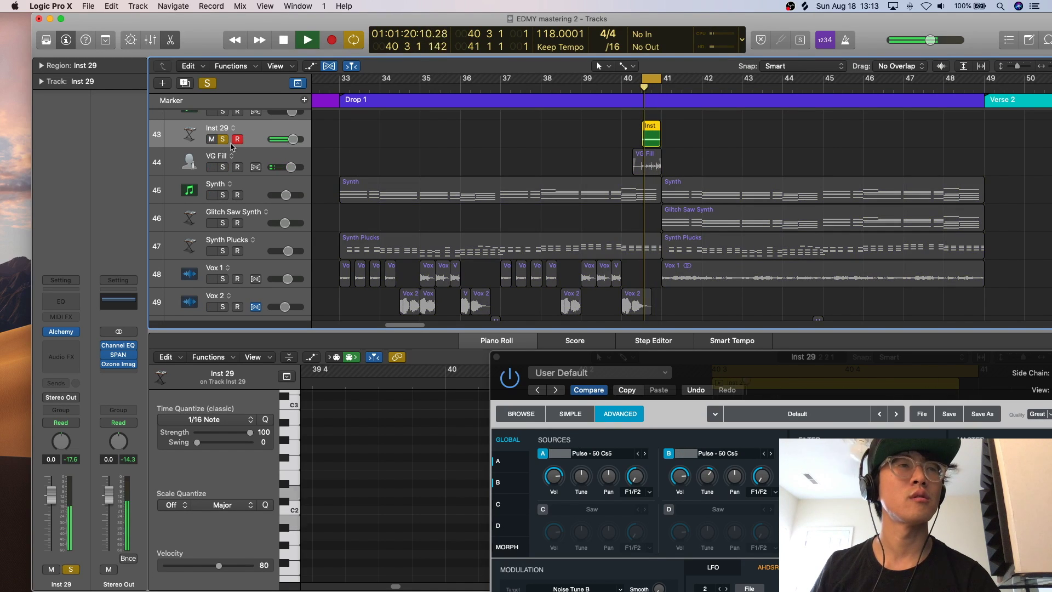
pyautogui.press('space')
pyautogui.click(222, 167)
pyautogui.press('space')
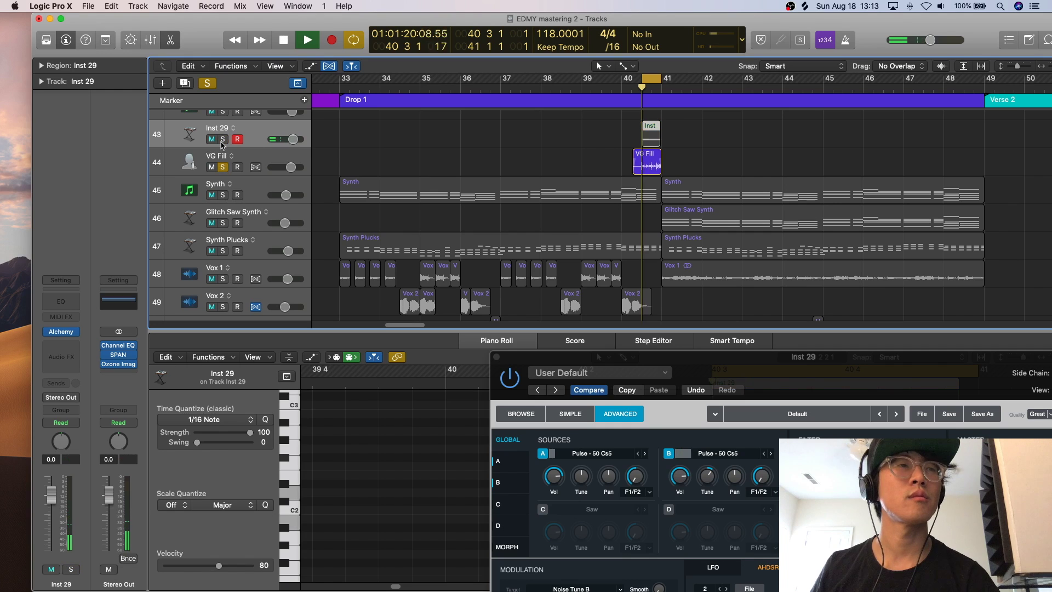
pyautogui.press('space')
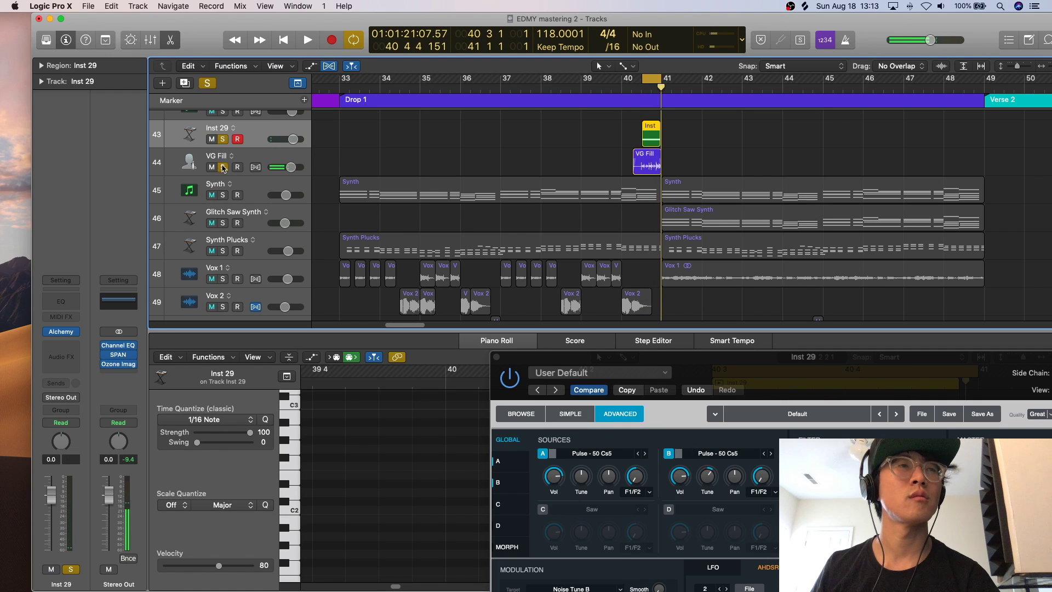
pyautogui.click(222, 167)
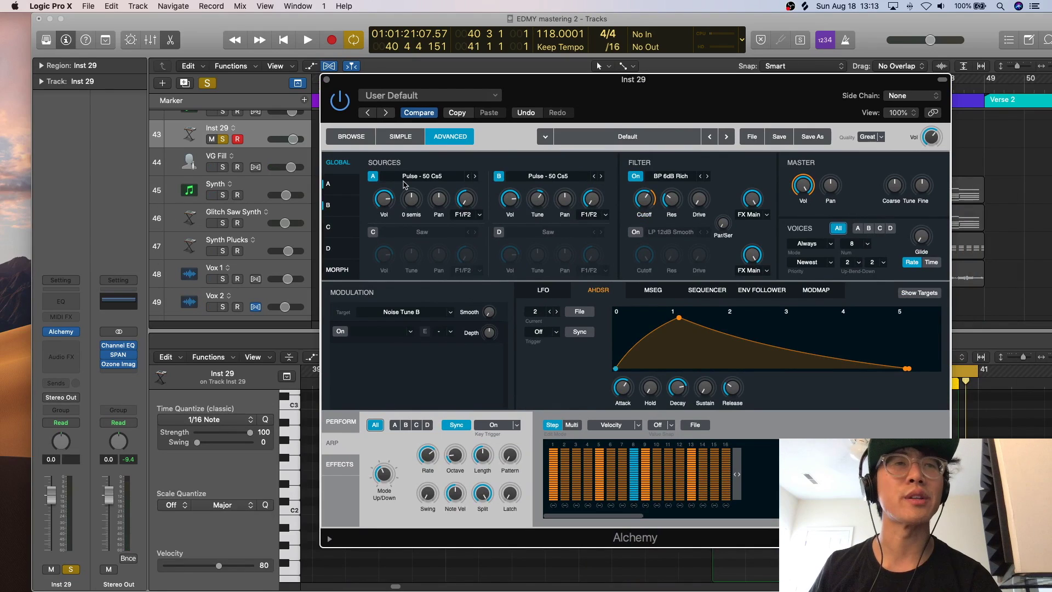
# - Change source A's waveform in the Inst 29 Alchemy patch to Square and close the synth window
pyautogui.click(422, 176)
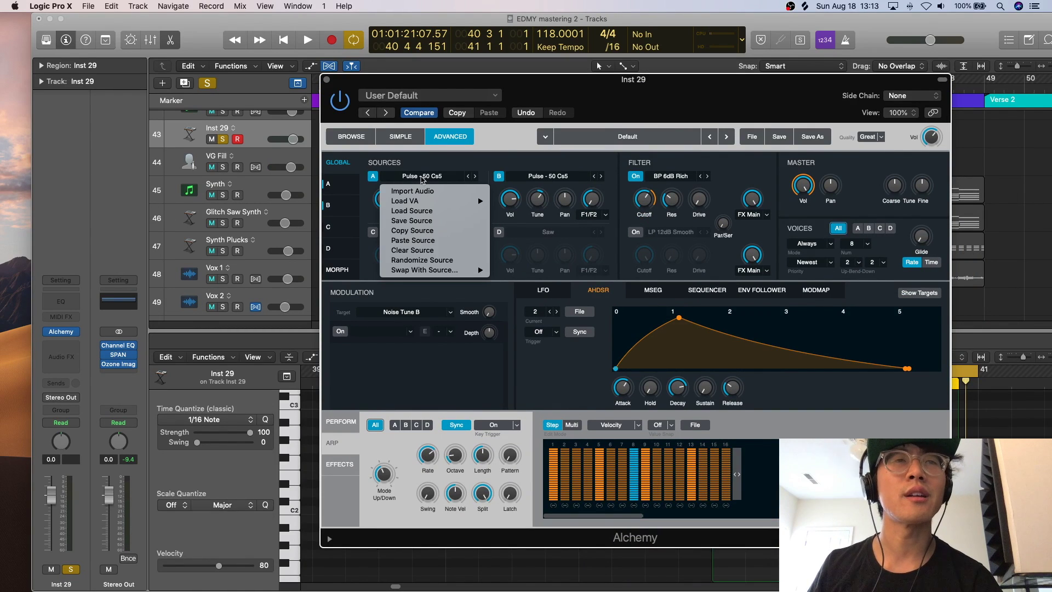
pyautogui.click(413, 177)
pyautogui.click(405, 177)
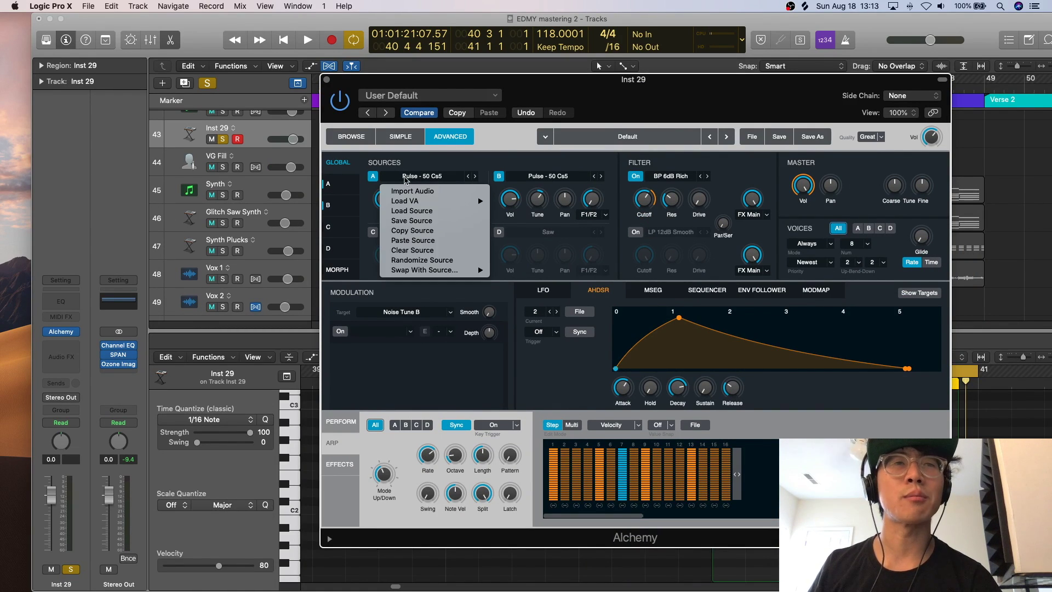
pyautogui.moveTo(427, 201)
pyautogui.moveTo(546, 209)
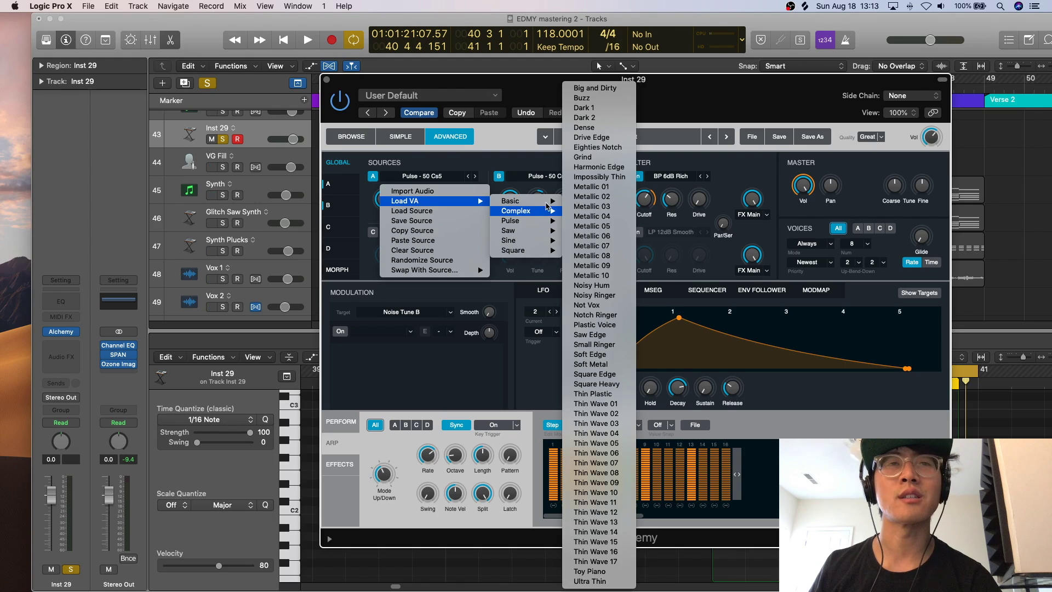
pyautogui.click(606, 221)
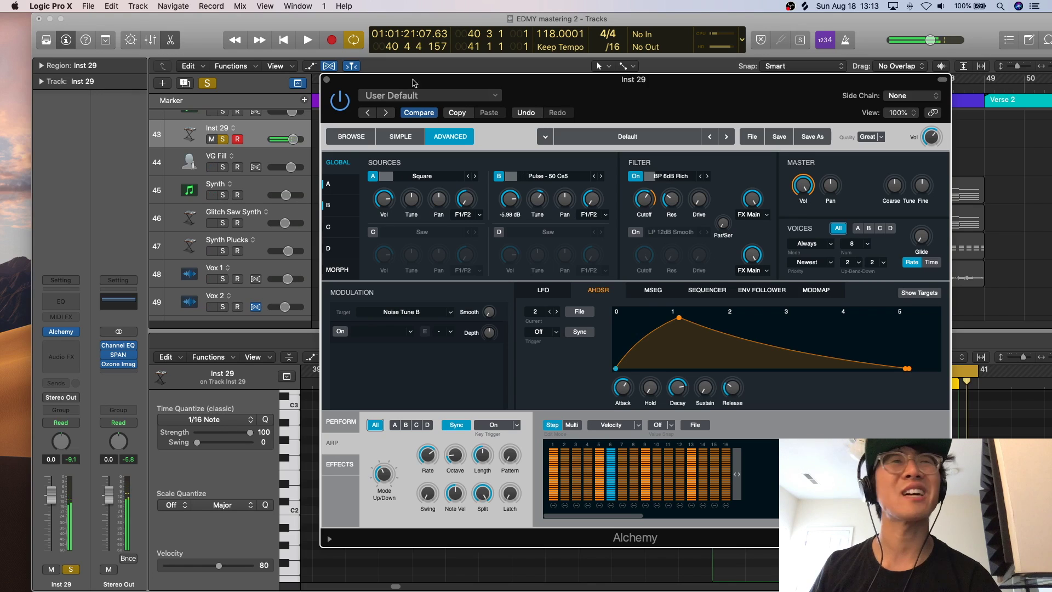
pyautogui.press('super+w')
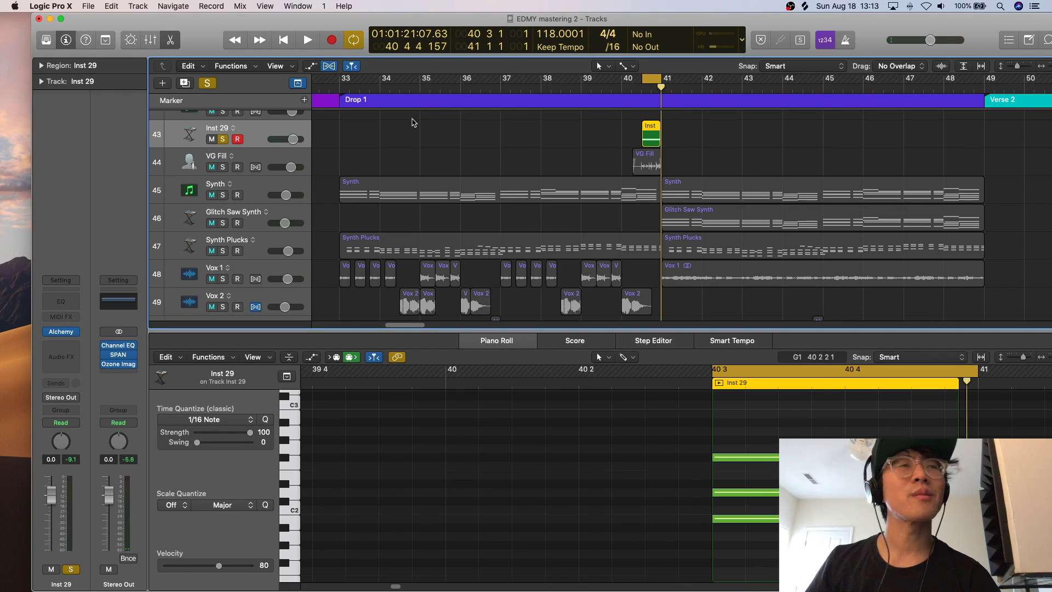
# - Show track automation and look through the automation parameters available on the VG Fill track
pyautogui.click(259, 163)
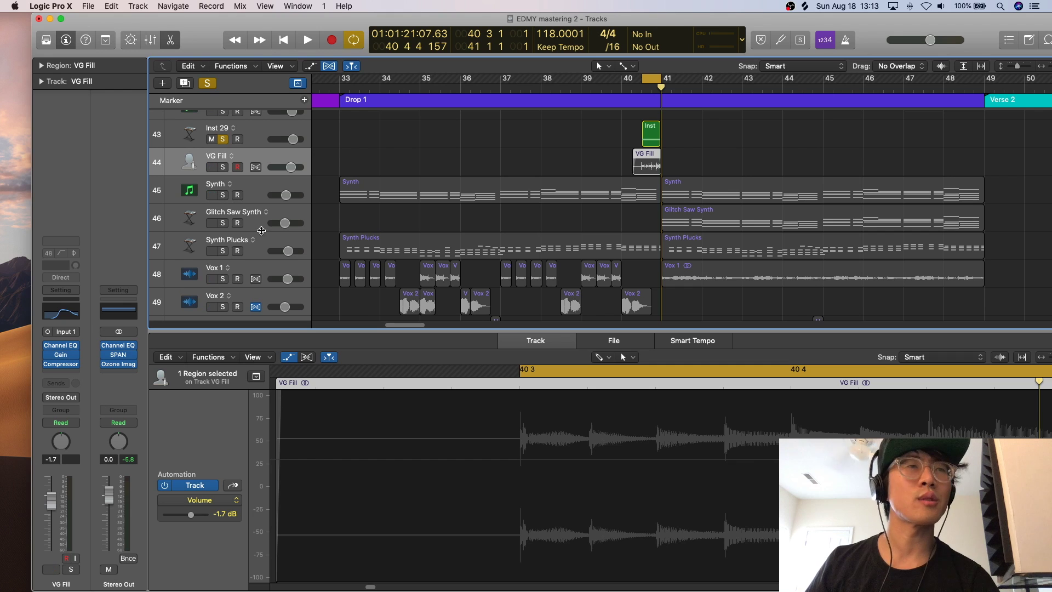
pyautogui.press('a')
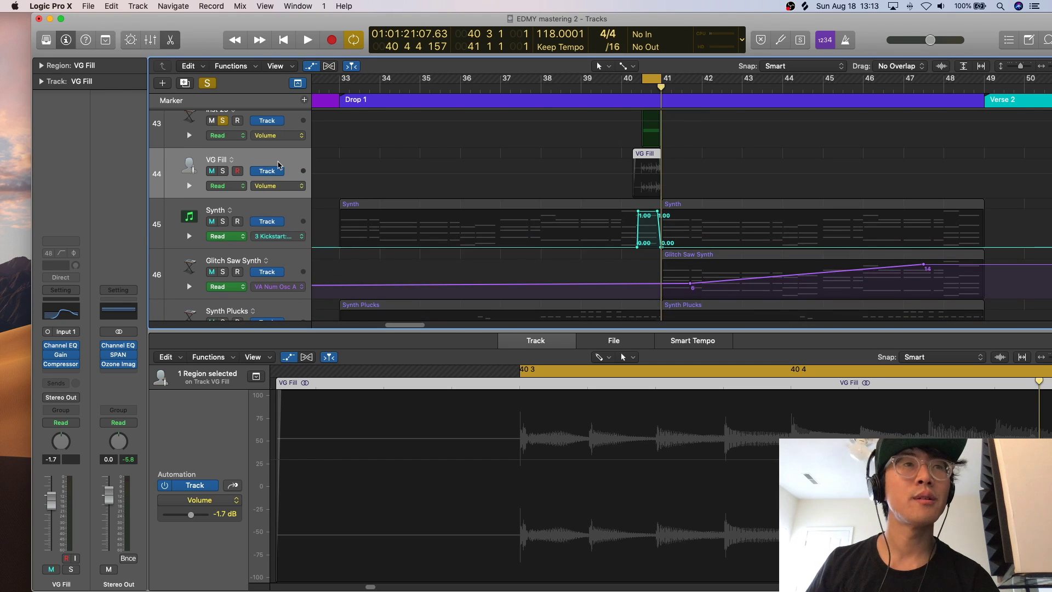
pyautogui.click(282, 189)
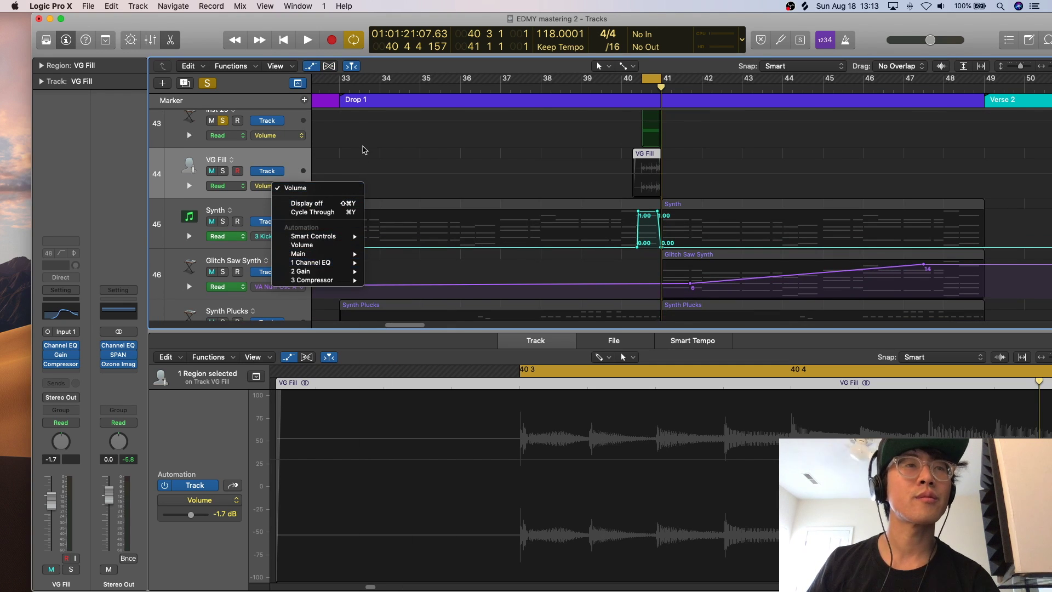
pyautogui.click(193, 275)
# - Open the Gain plug-in on the VG Fill track to examine its settings, and close it
pyautogui.click(66, 356)
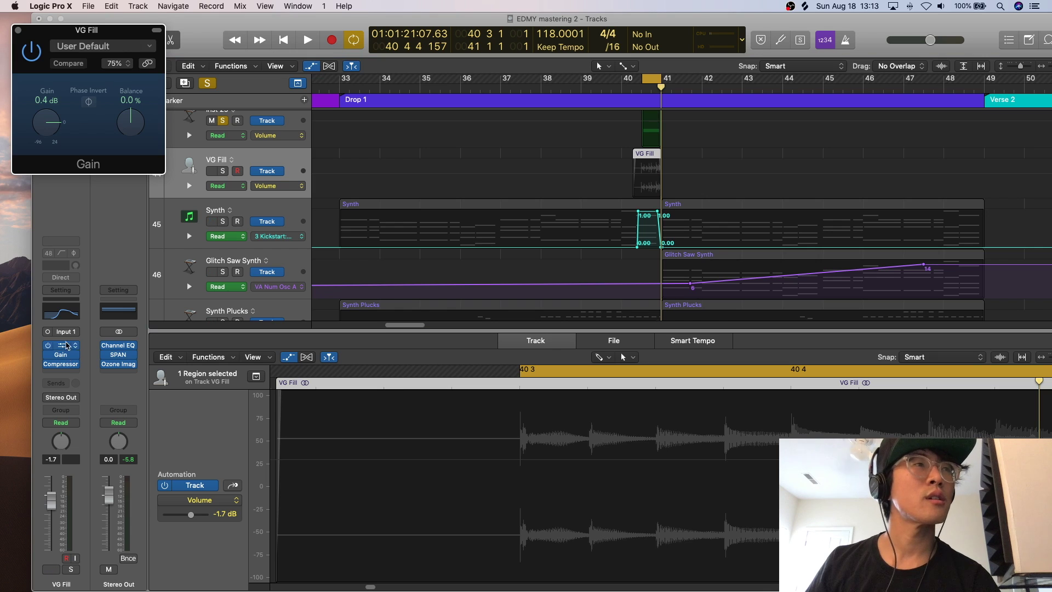
pyautogui.click(68, 44)
pyautogui.click(104, 46)
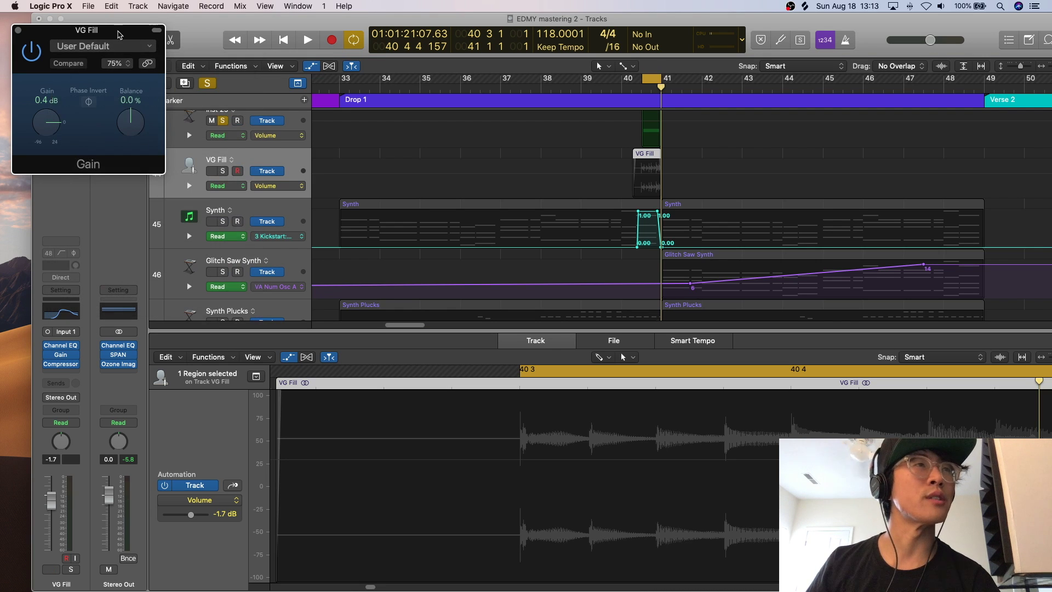
pyautogui.moveTo(120, 34); pyautogui.dragTo(283, 34)
pyautogui.click(184, 31)
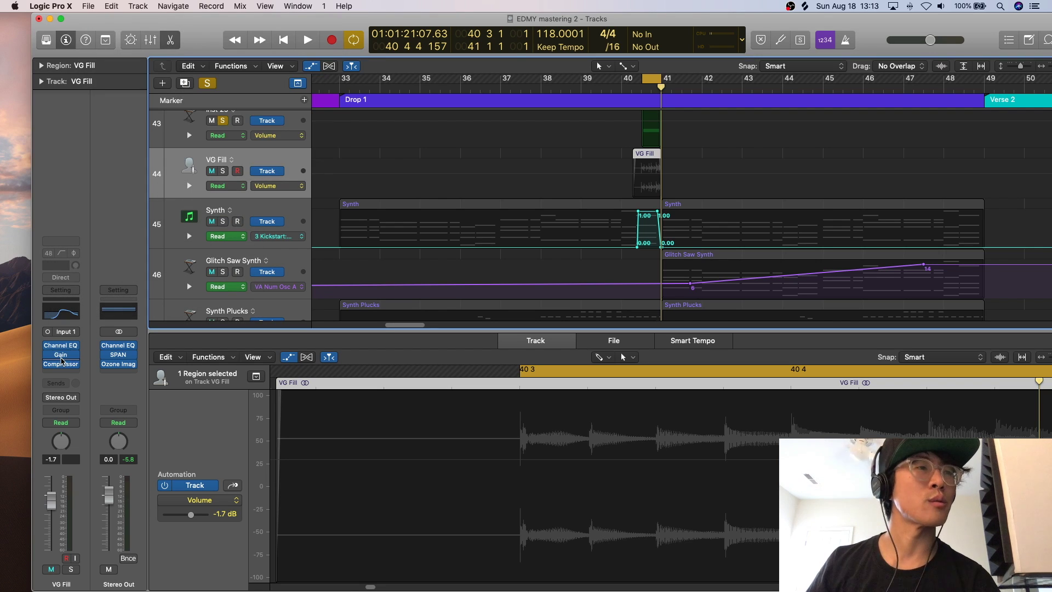
# - Examine the VG Fill track's Compressor while playing the track soloed, then close the plug-in and remove the solo
pyautogui.click(62, 365)
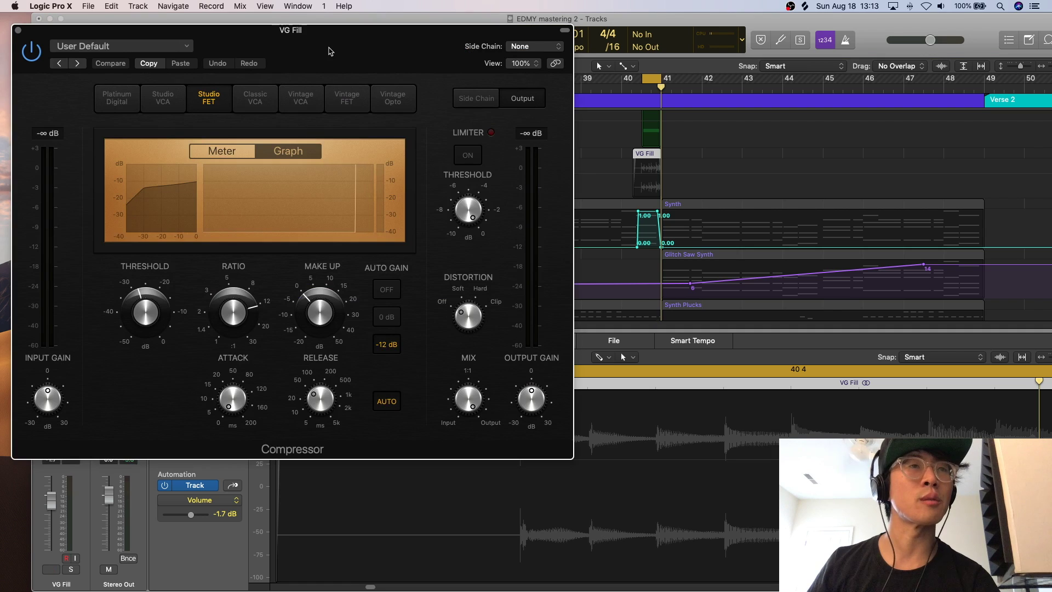
pyautogui.moveTo(302, 70); pyautogui.dragTo(408, 69)
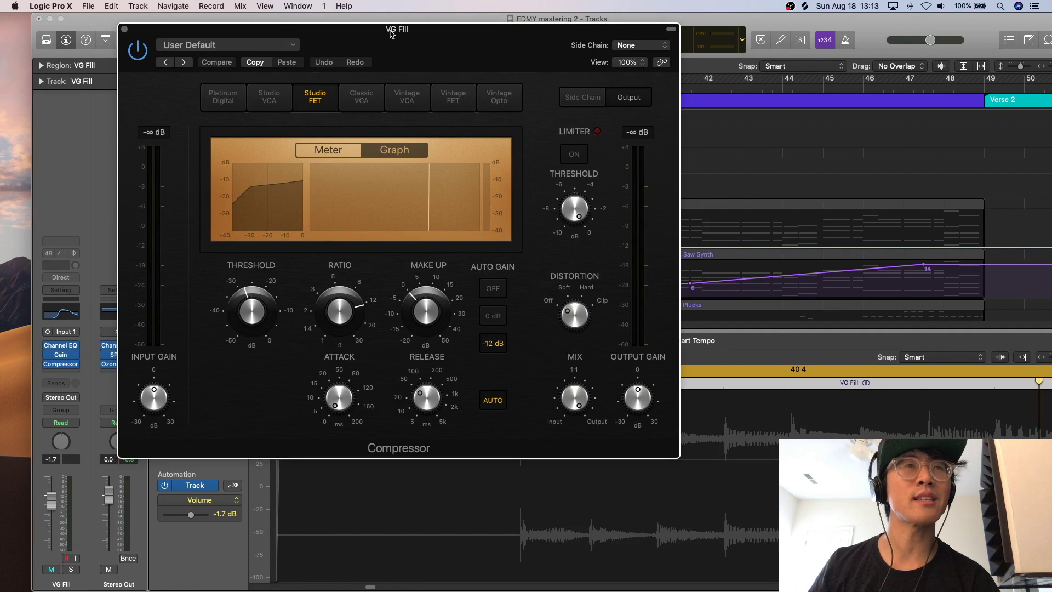
pyautogui.moveTo(391, 34); pyautogui.dragTo(583, 256)
pyautogui.click(238, 171)
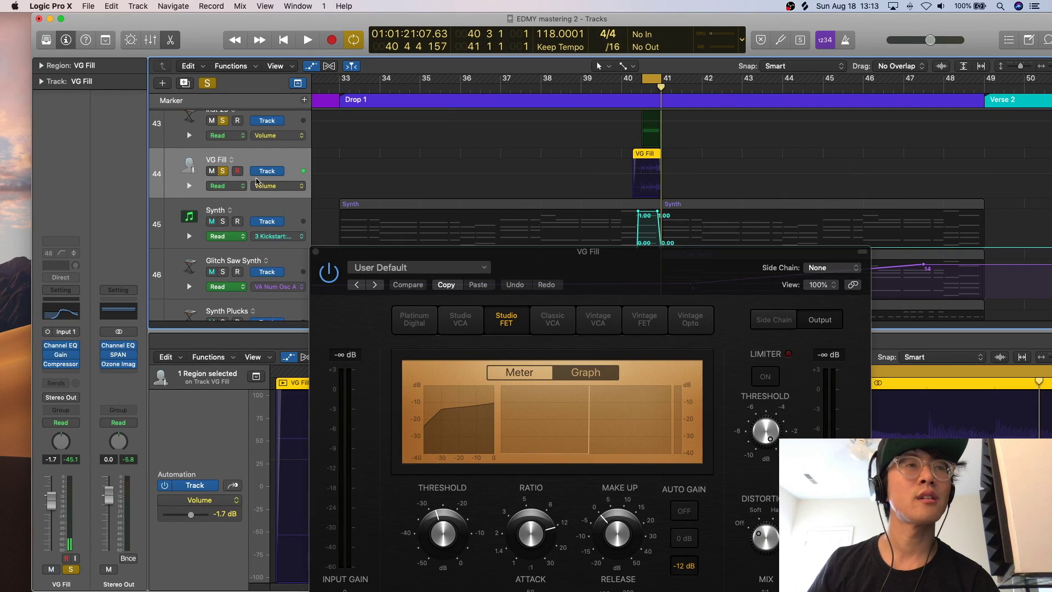
pyautogui.press('space')
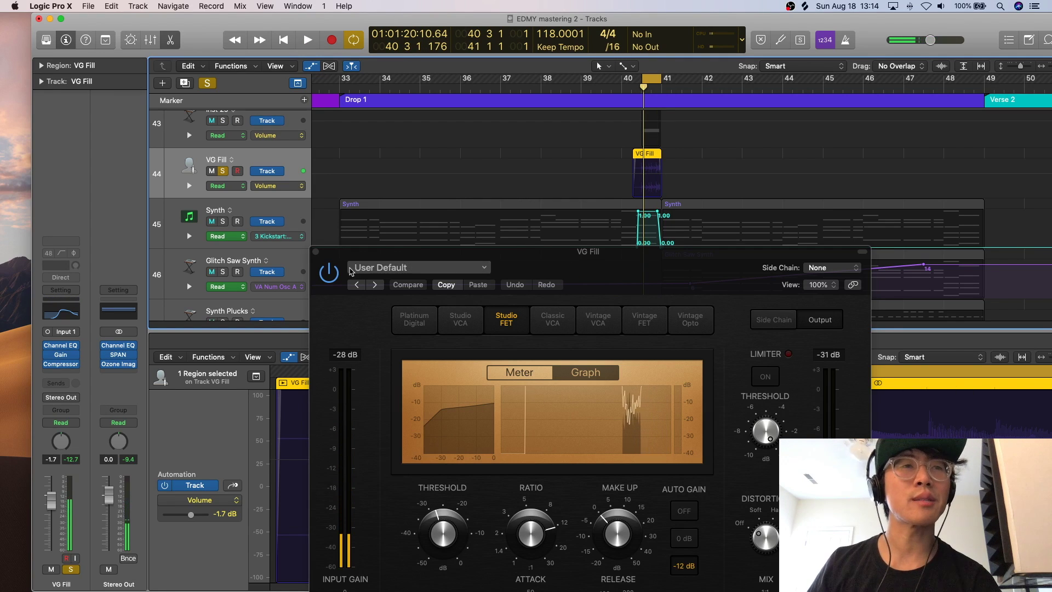
pyautogui.click(316, 252)
pyautogui.scroll(2, 262, 201)
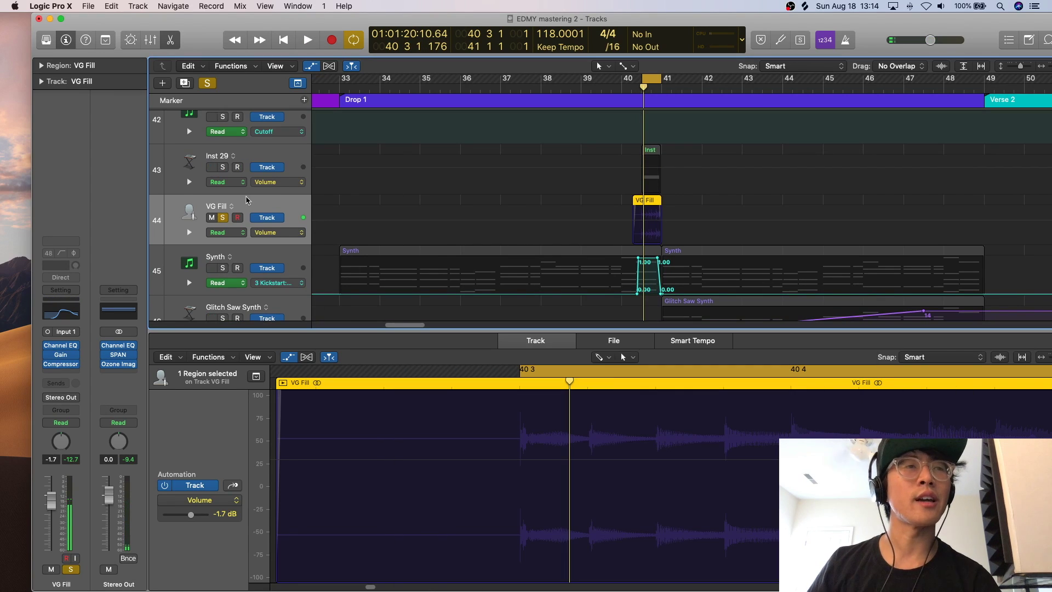
pyautogui.click(222, 218)
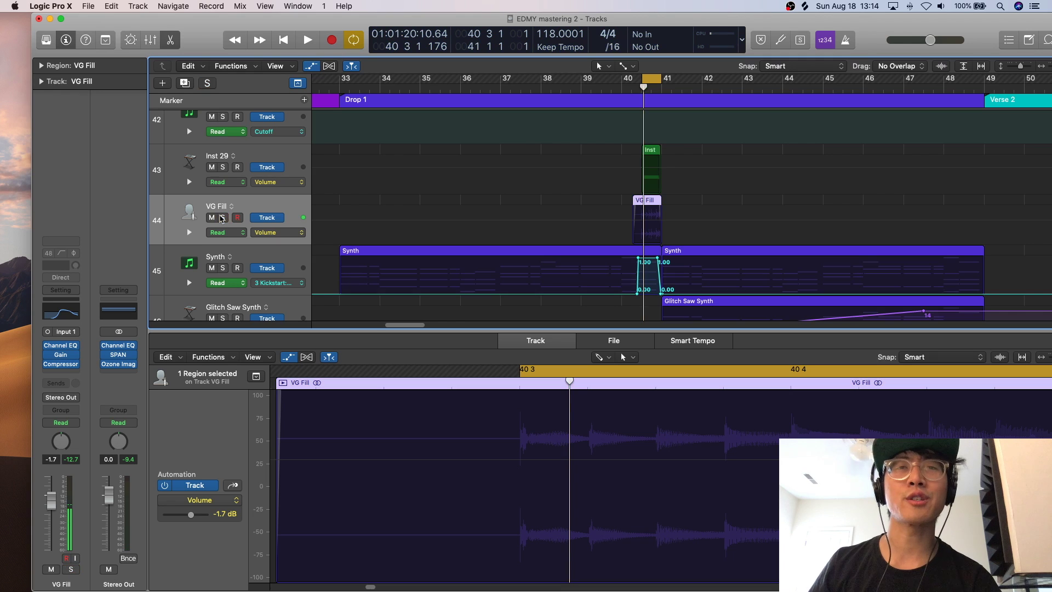
# - Route the output of the Inst 29 track to Bus 44
pyautogui.click(252, 157)
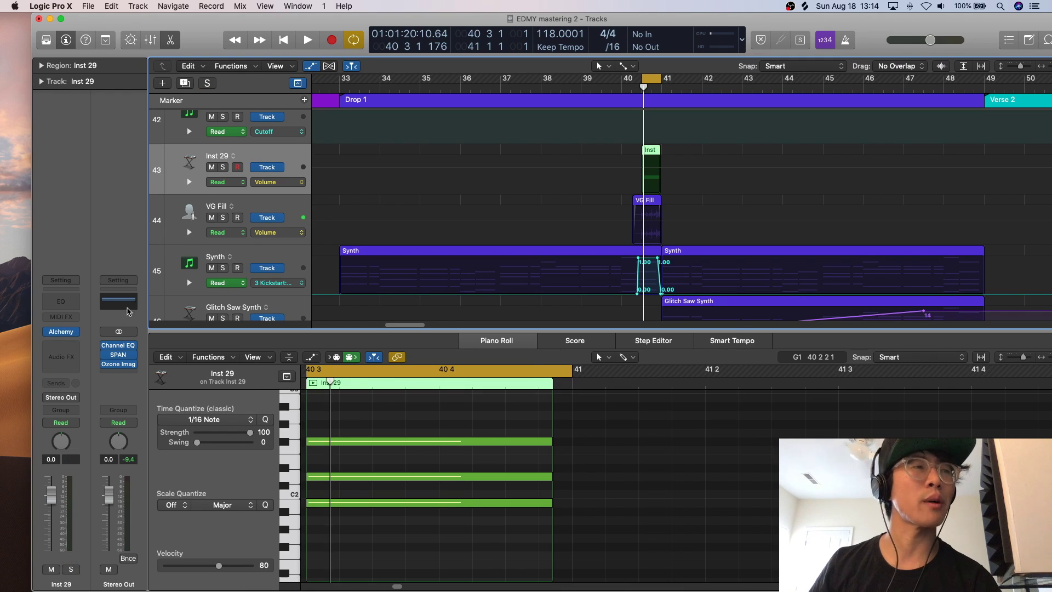
pyautogui.click(74, 398)
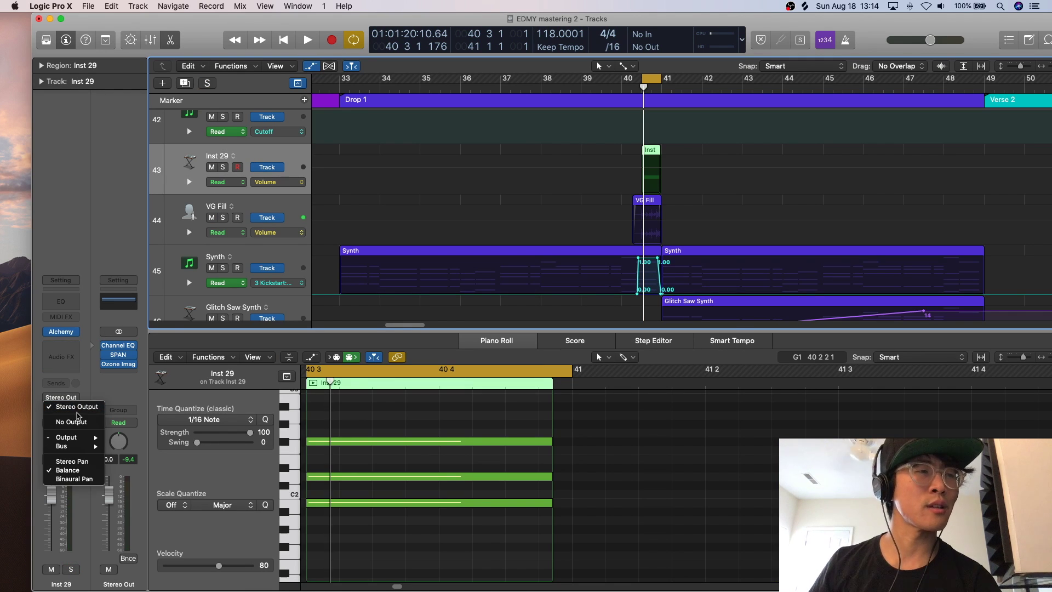
pyautogui.moveTo(83, 436)
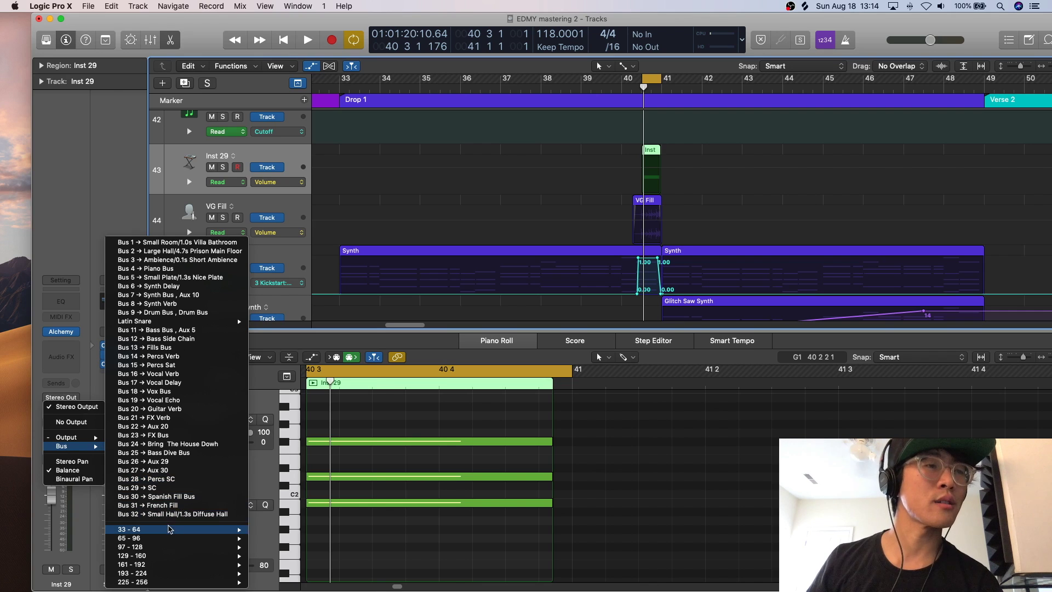
pyautogui.moveTo(170, 531)
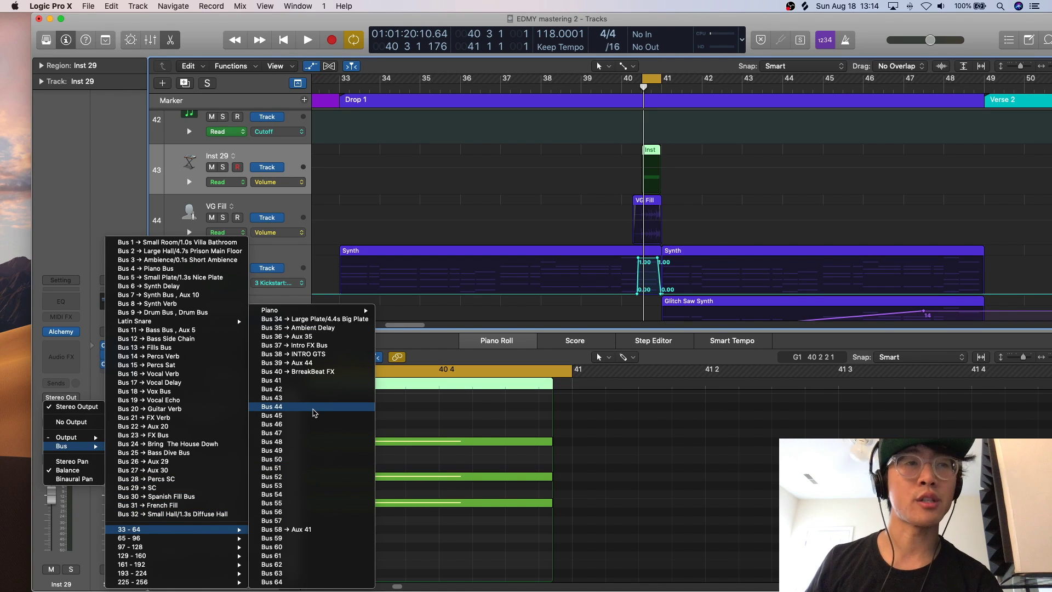
pyautogui.click(315, 413)
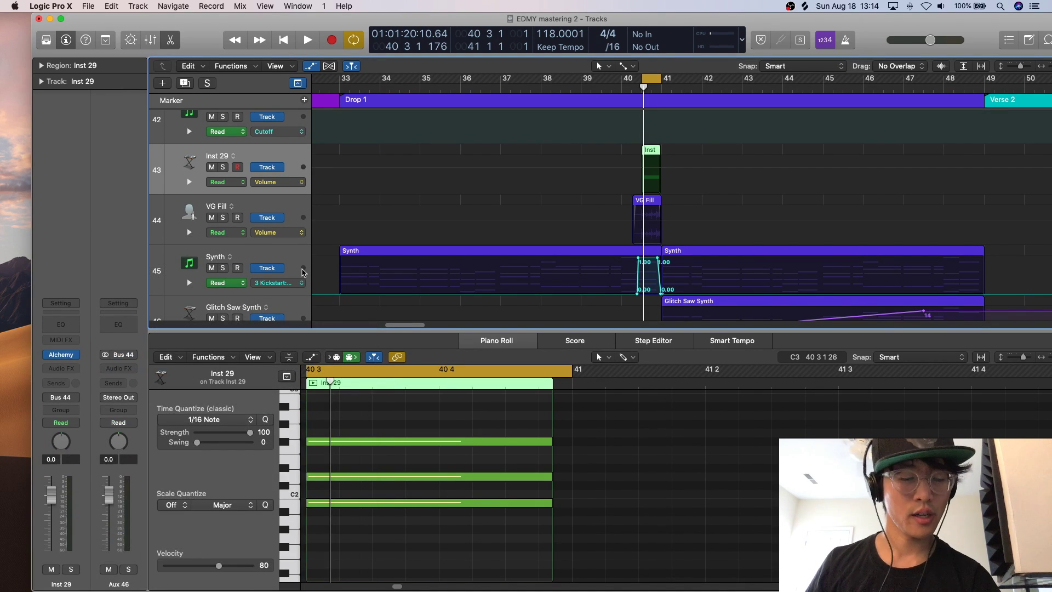
# - Create an audio track below Inst 29 and set its input to Bus 44
pyautogui.press('alt+super+a')
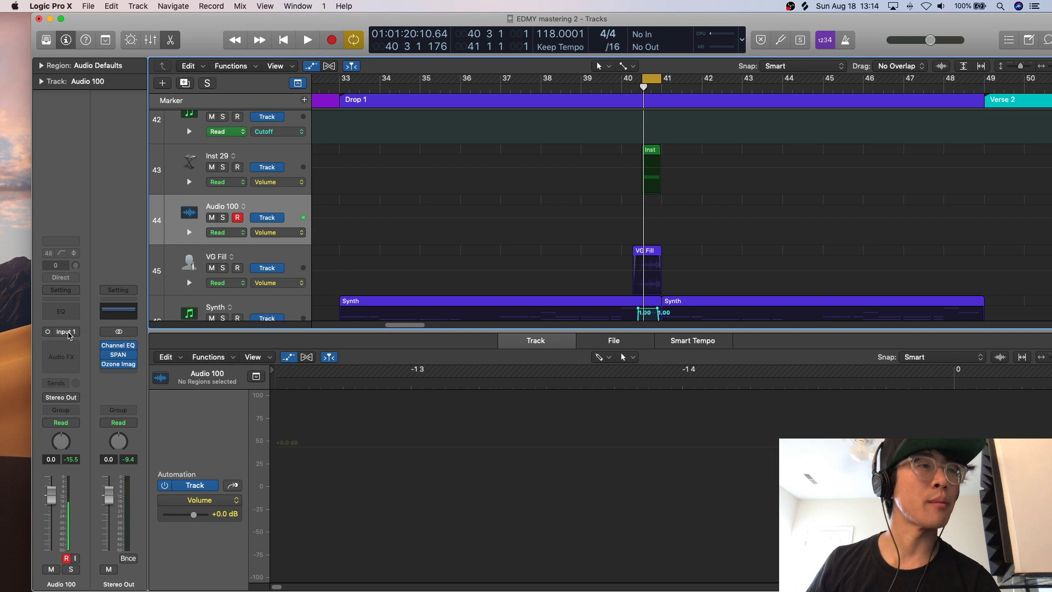
pyautogui.click(69, 334)
pyautogui.moveTo(82, 381)
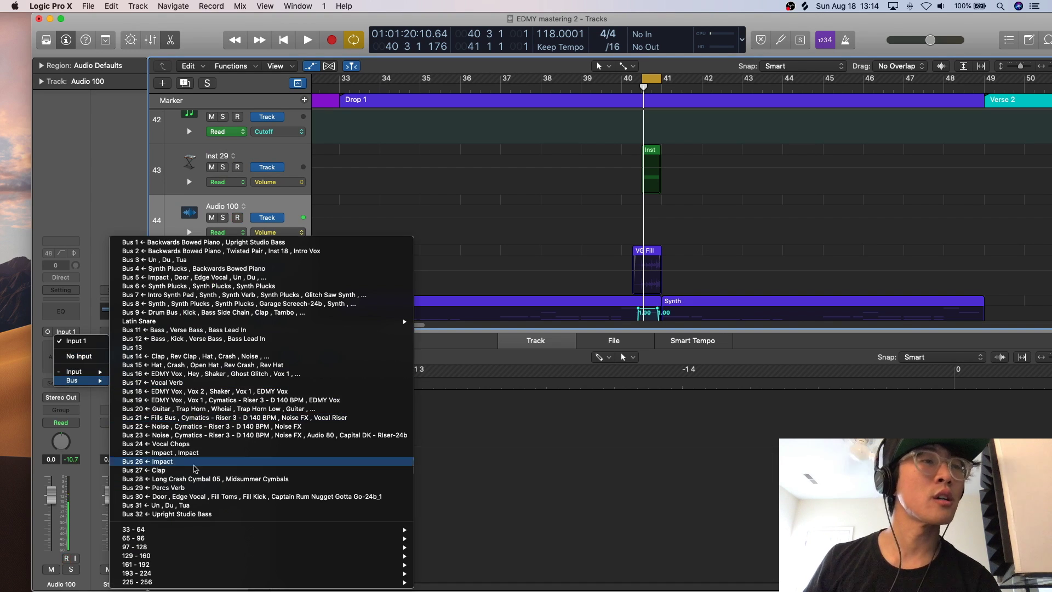
pyautogui.moveTo(186, 531)
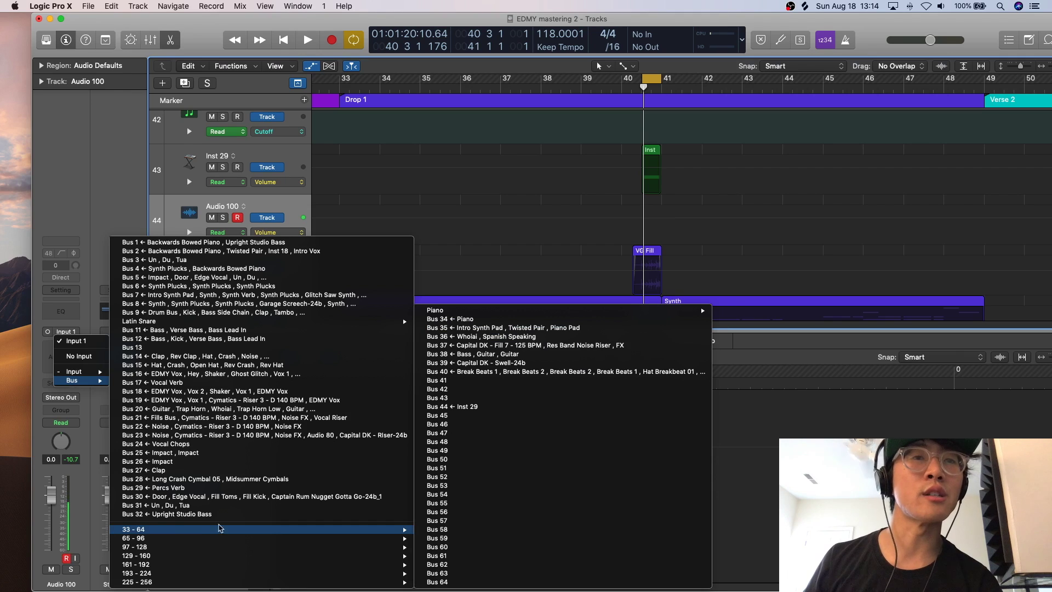
pyautogui.click(460, 408)
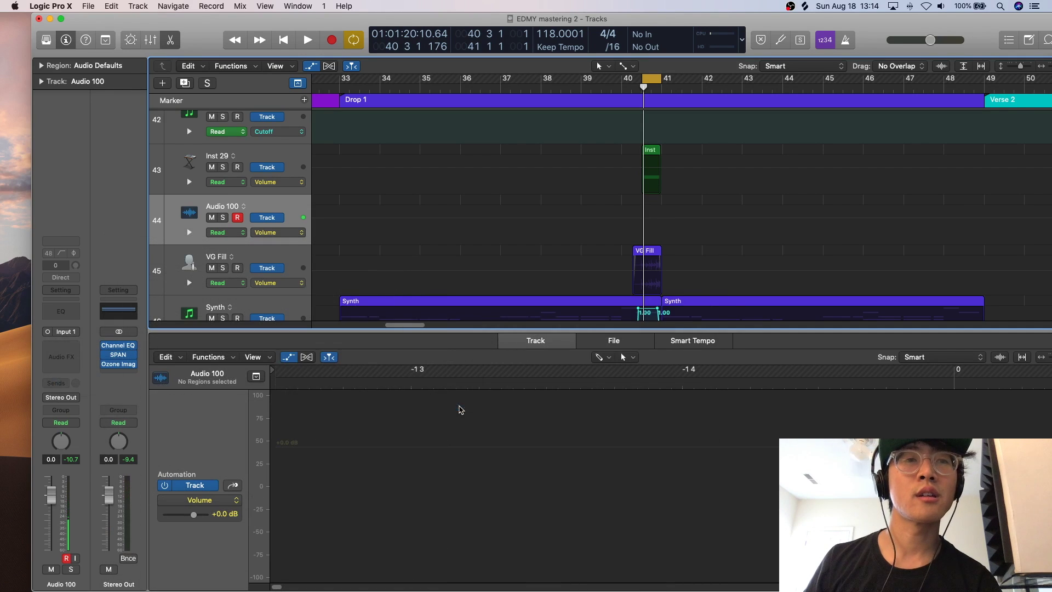
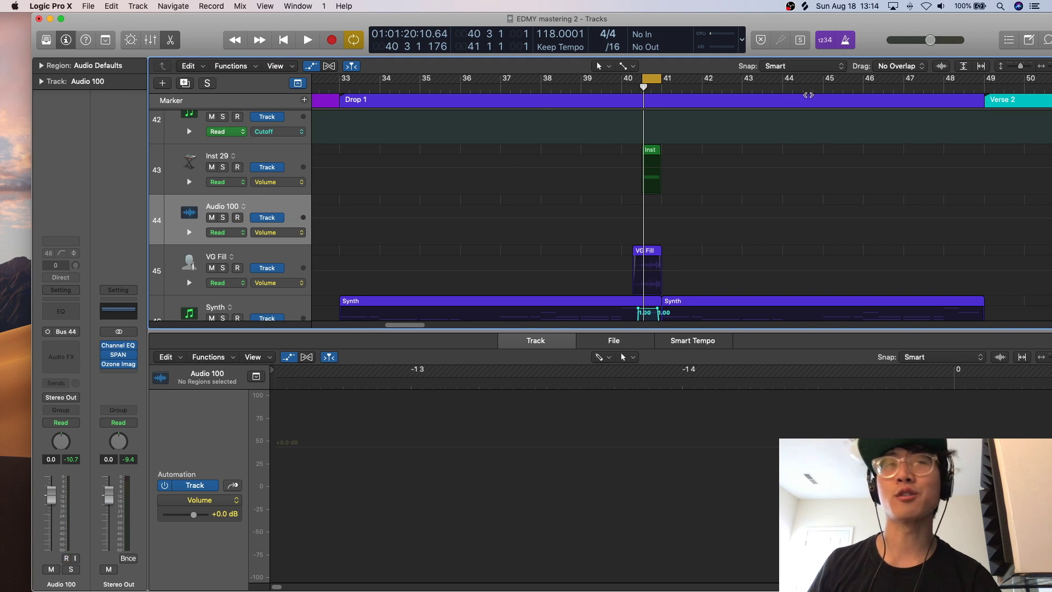
# - Record Inst 29 onto the new audio track over the second half of bar 40, and play the recording soloed
pyautogui.press('space')
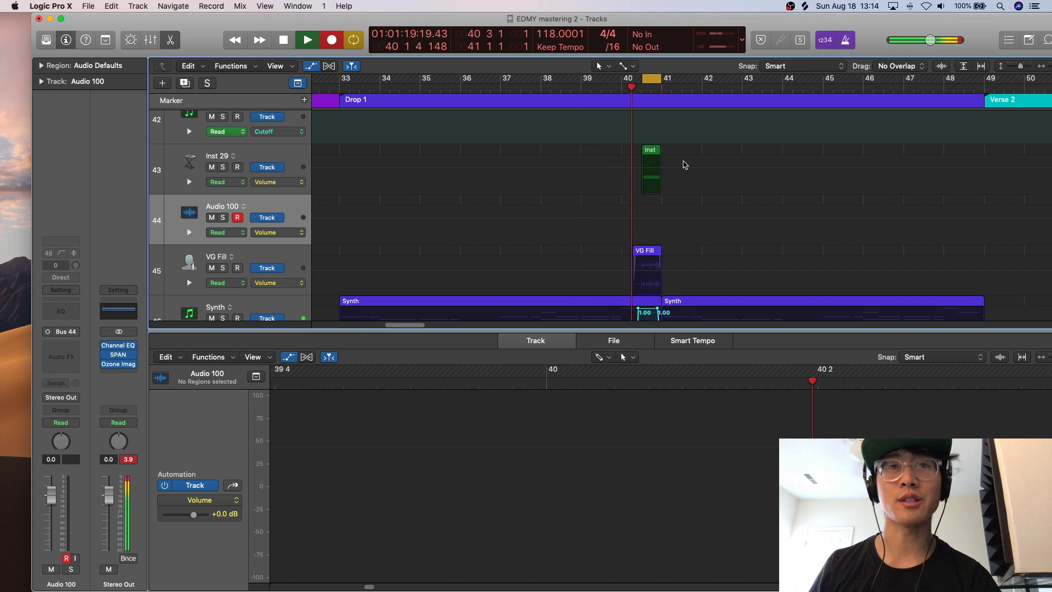
pyautogui.press('space')
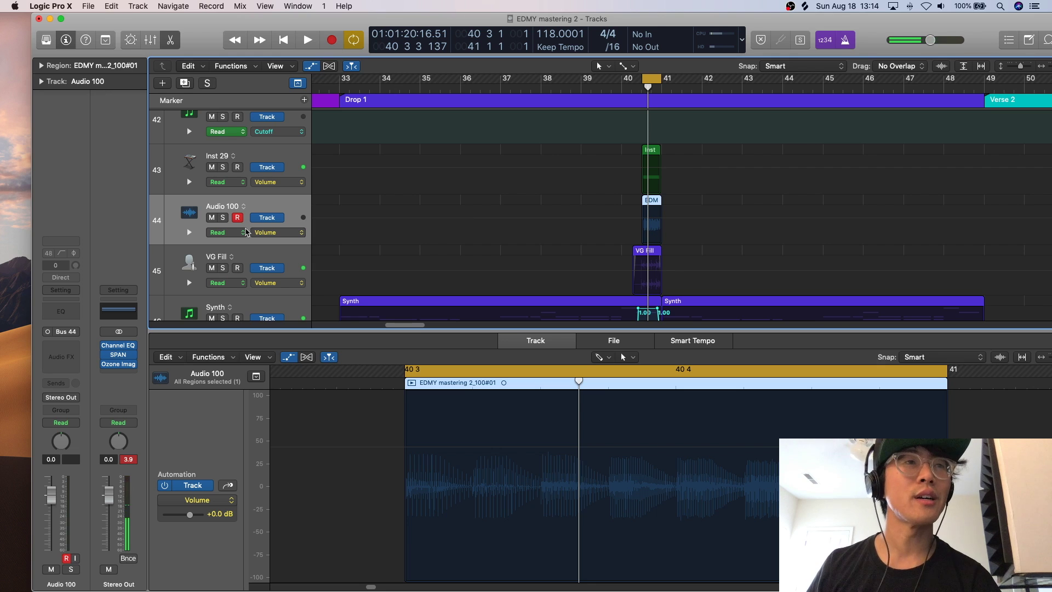
pyautogui.click(223, 218)
pyautogui.press('space')
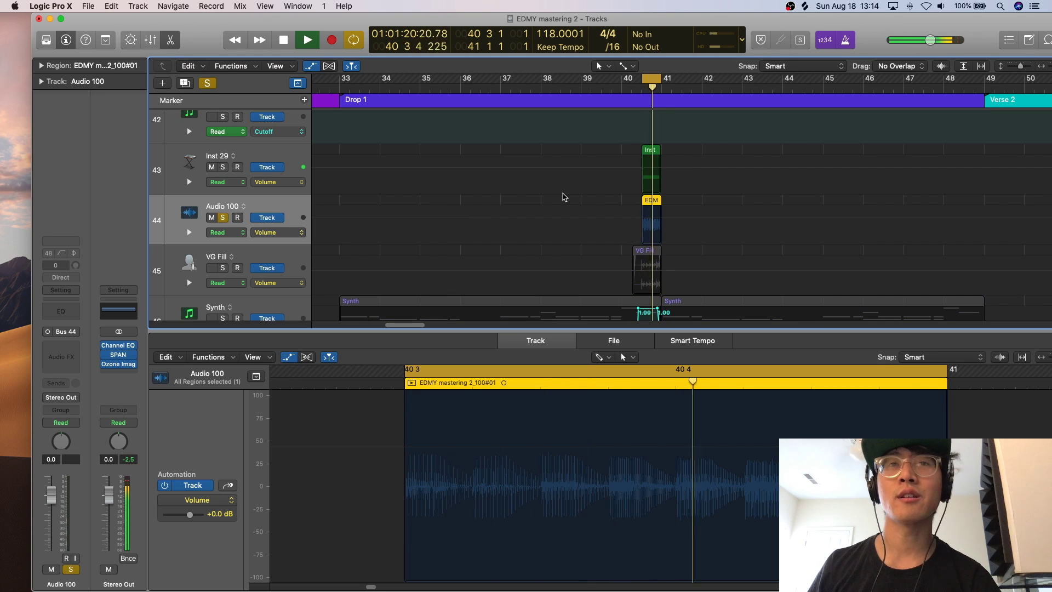
pyautogui.press('space')
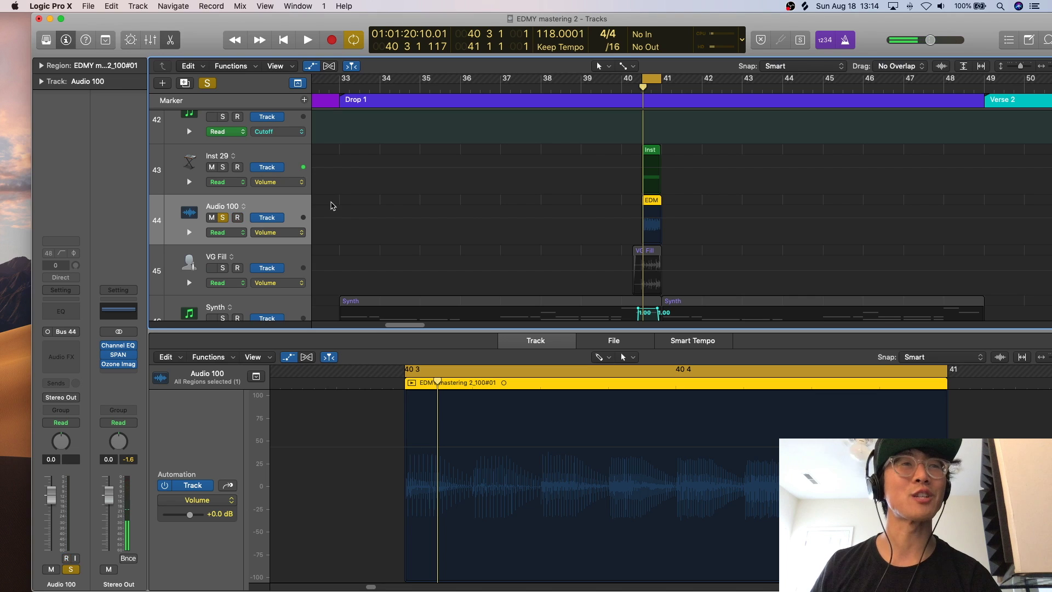
# - Delete the recorded audio region with its file from disk, and remove the audio track
pyautogui.press('Delete')
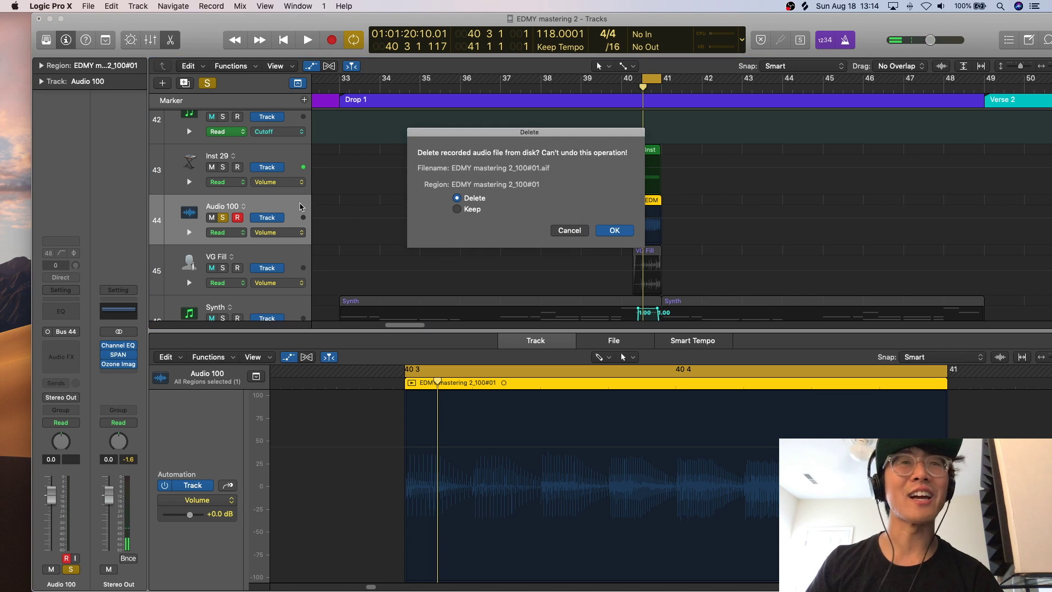
pyautogui.press('Return')
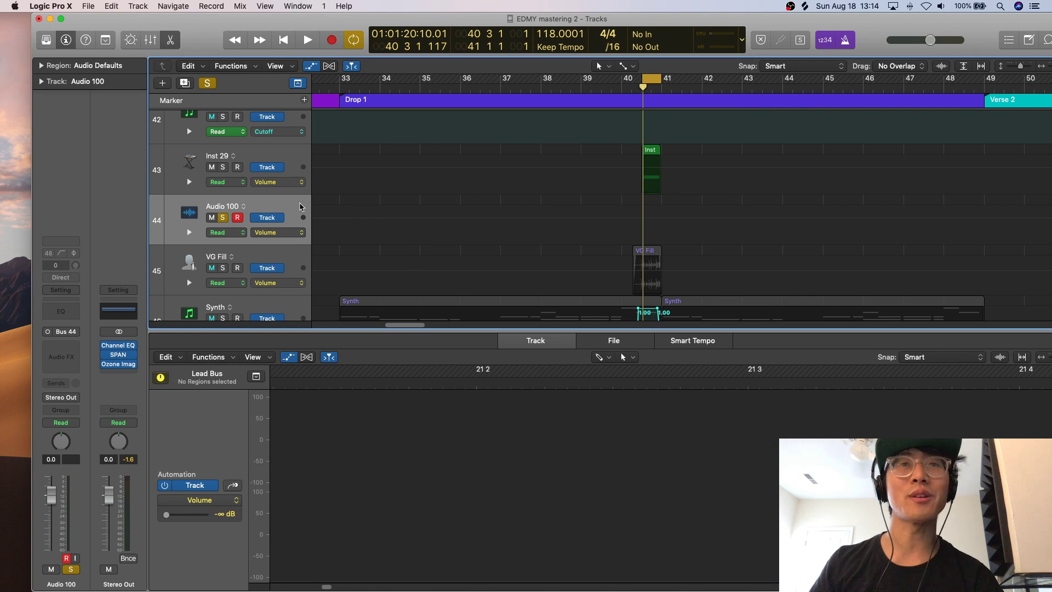
pyautogui.press('super+BackSpace')
# - Delete the Inst 29 track and hide the track automation
pyautogui.click(286, 153)
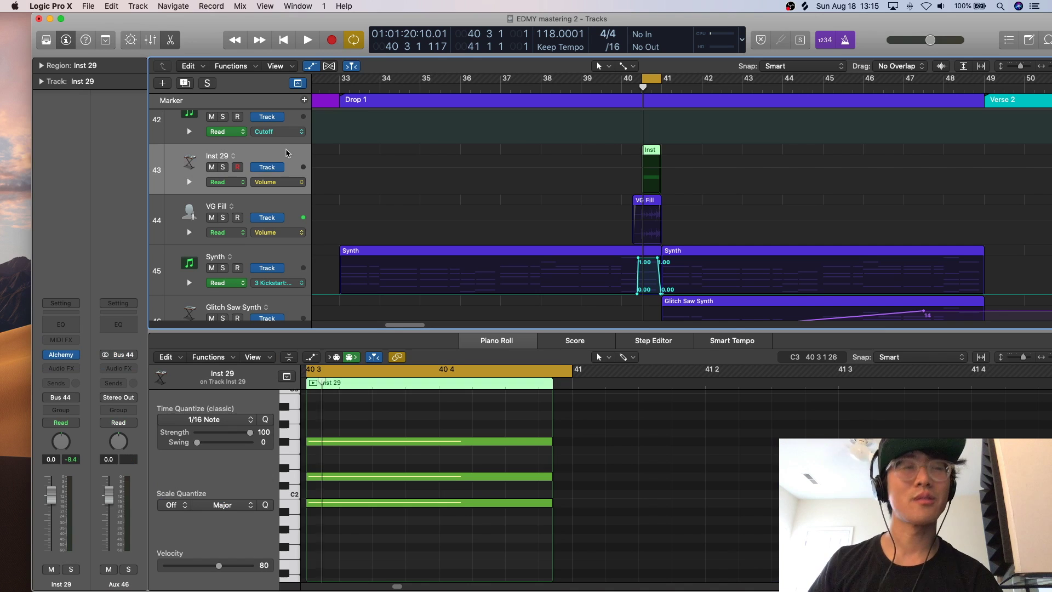
pyautogui.press('super+BackSpace')
pyautogui.press('a')
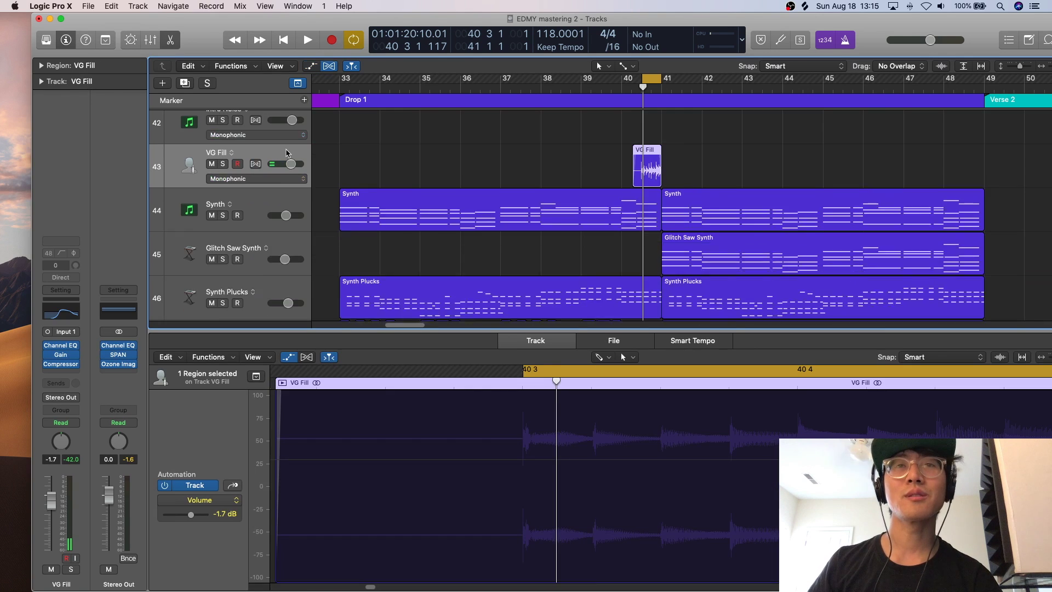
# - Play the song from Verse 2 into Pre 2 with cycling turned off, and hide the region editor
pyautogui.press('super+Left')
pyautogui.press('super+Left')
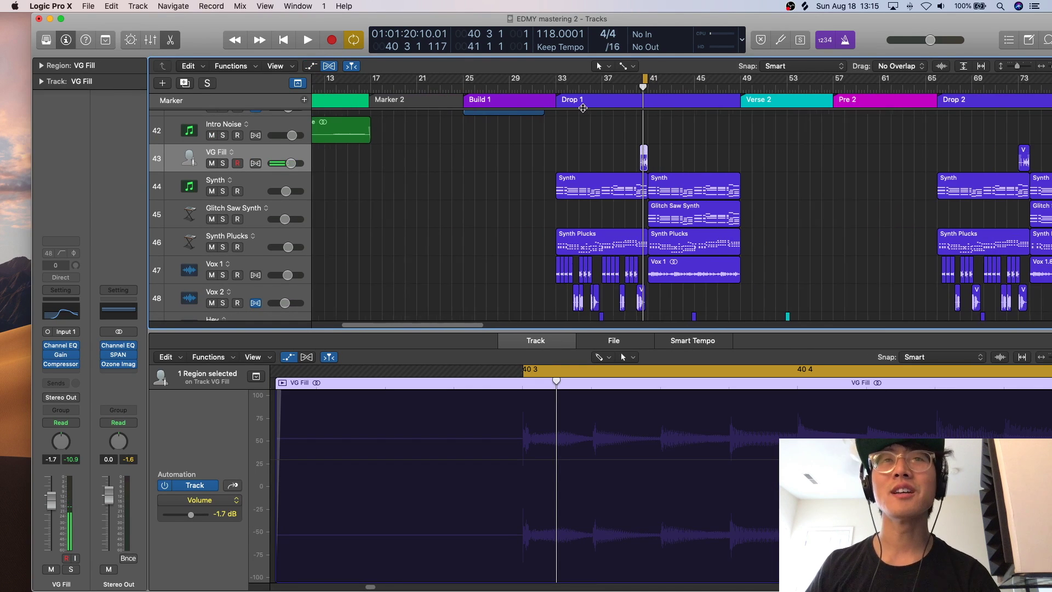
pyautogui.moveTo(679, 83); pyautogui.dragTo(815, 79)
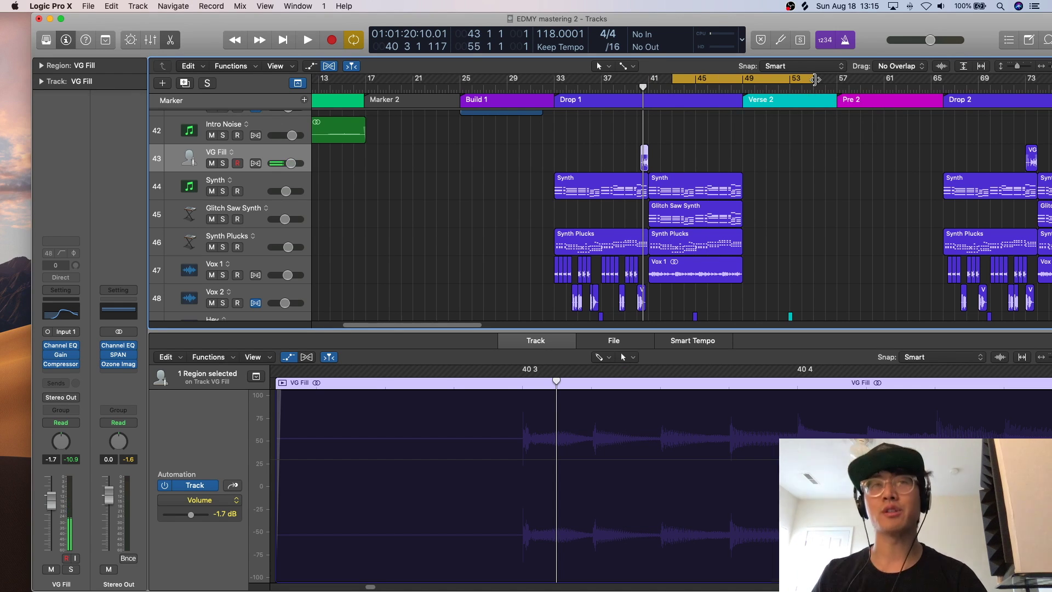
pyautogui.press('space')
pyautogui.click(753, 87)
pyautogui.click(794, 81)
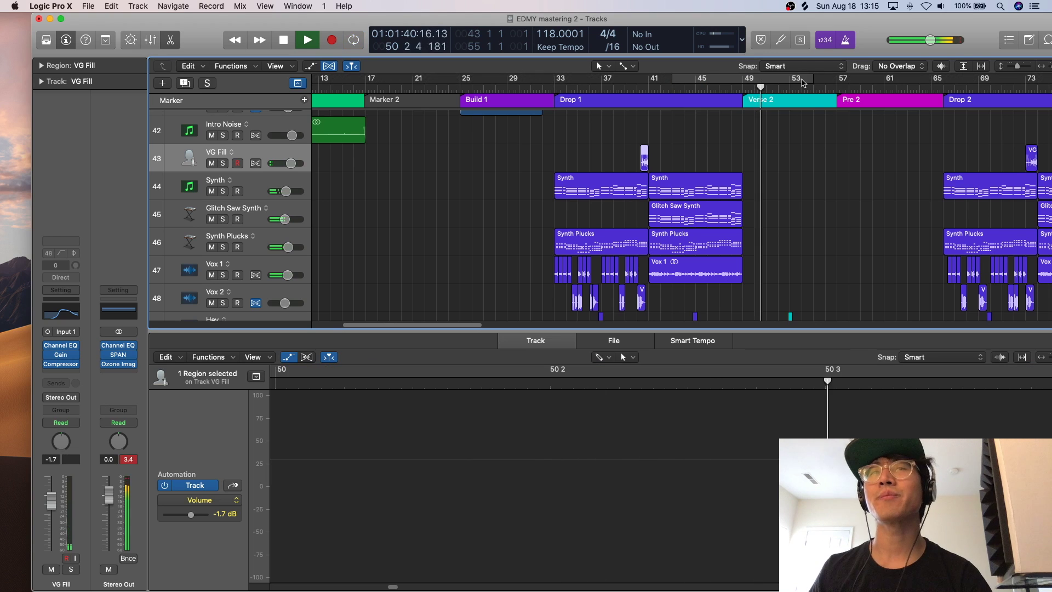
pyautogui.hscroll(2, 795, 82)
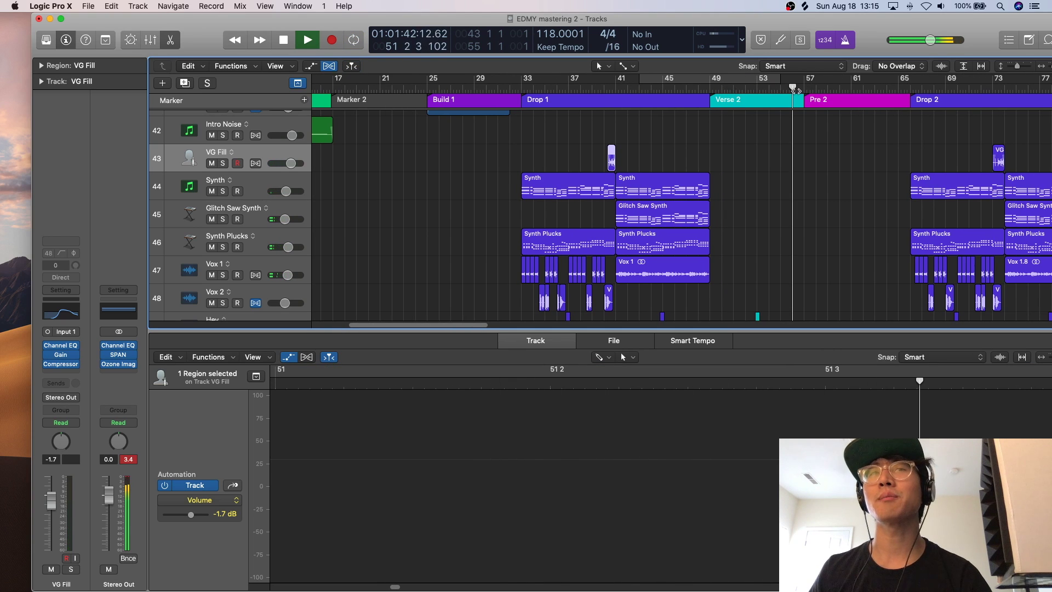
pyautogui.hotkey('ctrl', '.')
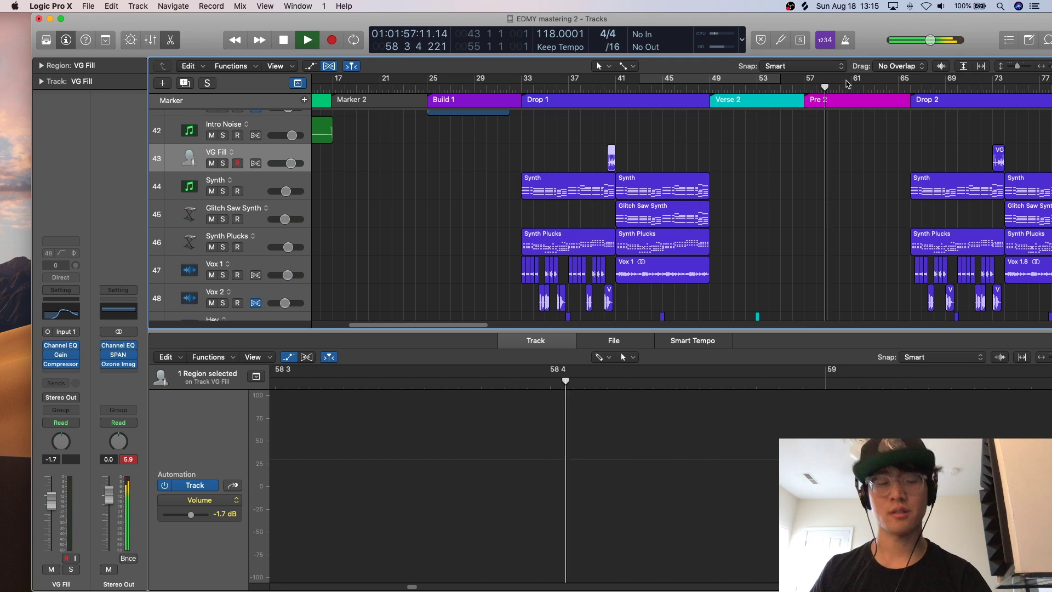
pyautogui.scroll(1, 847, 90)
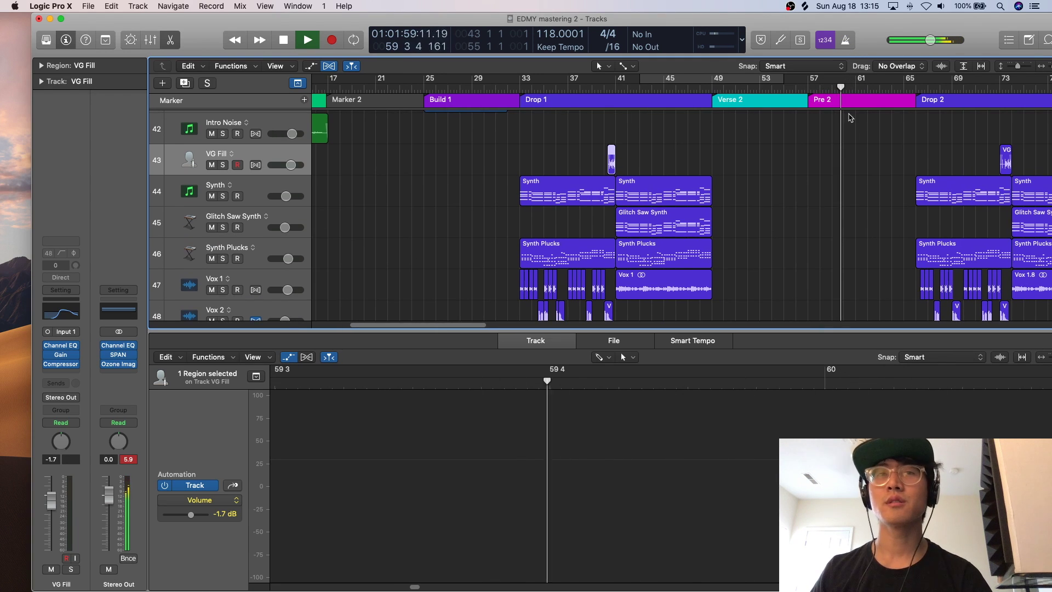
pyautogui.press('e')
# - Look through the effect, percussion and vocal tracks used in Pre 2 while the section plays up to Drop 2
pyautogui.scroll(-3, 843, 289)
pyautogui.scroll(-10, 843, 290)
pyautogui.hscroll(10, 843, 289)
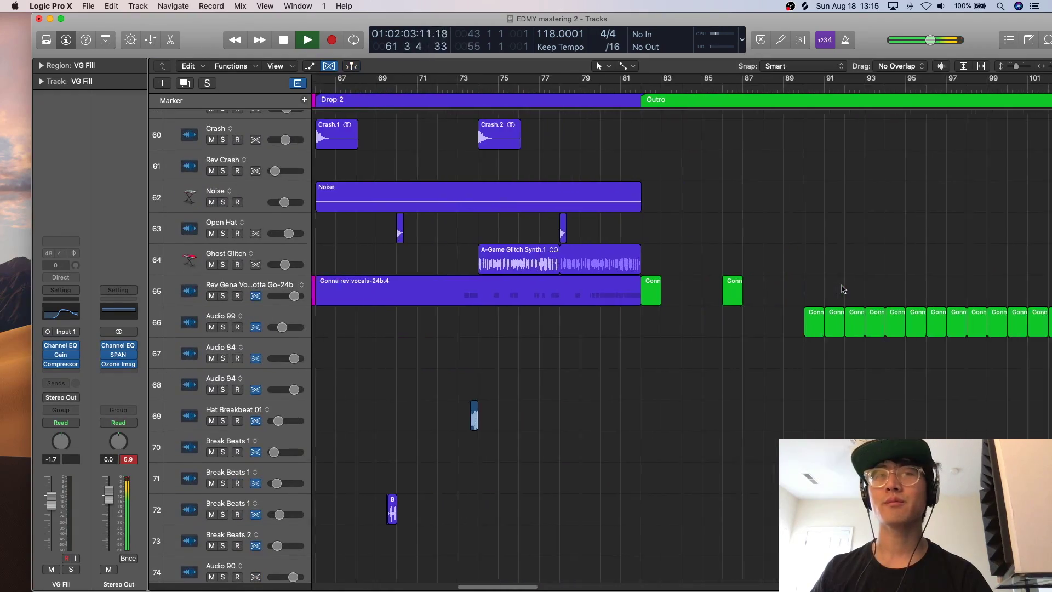
pyautogui.hscroll(-8, 843, 290)
pyautogui.scroll(-6, 706, 365)
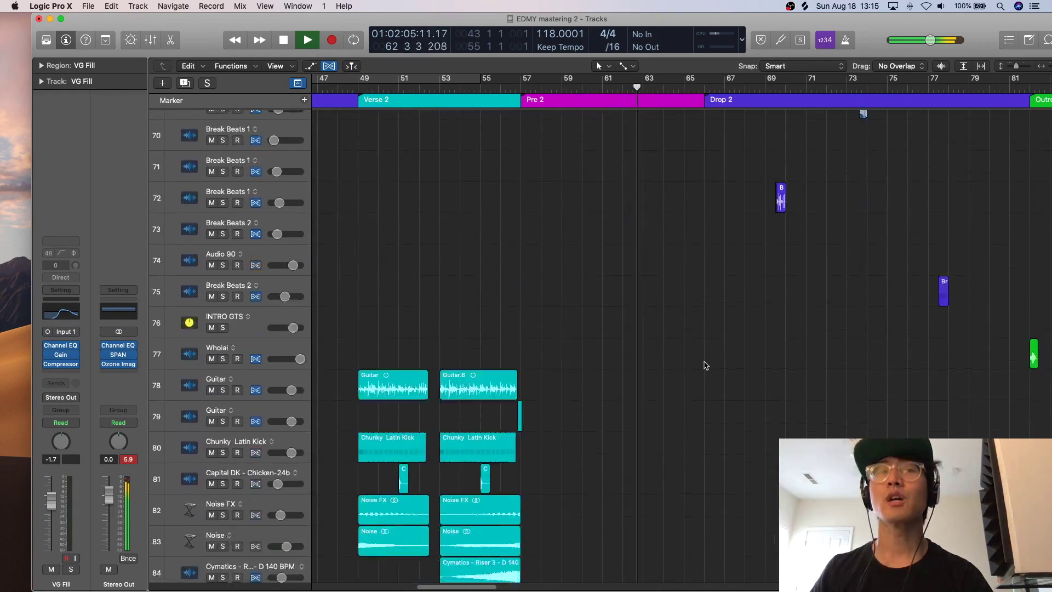
pyautogui.scroll(-10, 706, 365)
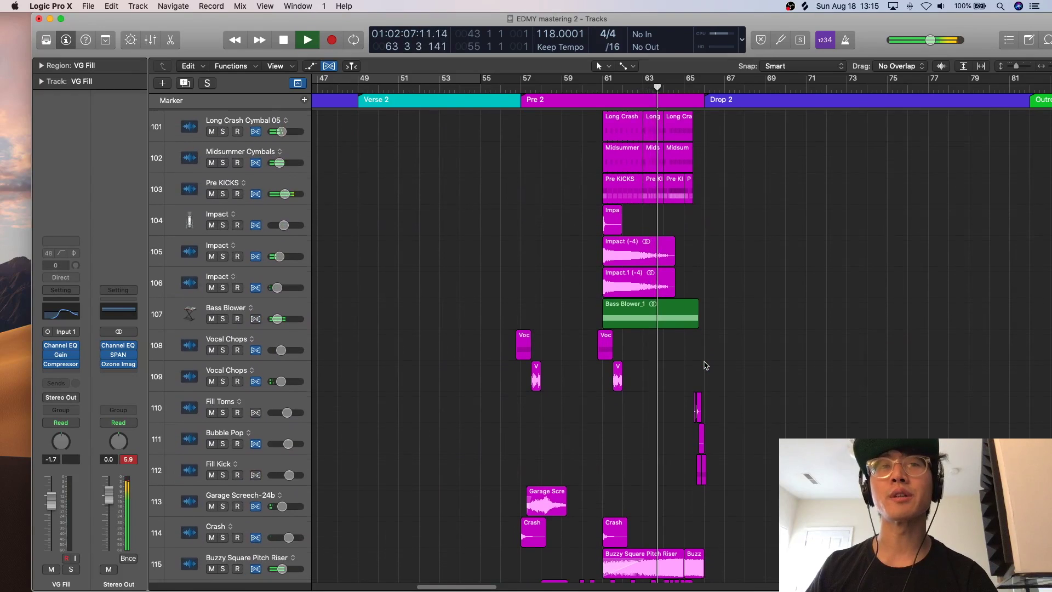
pyautogui.scroll(-8, 705, 365)
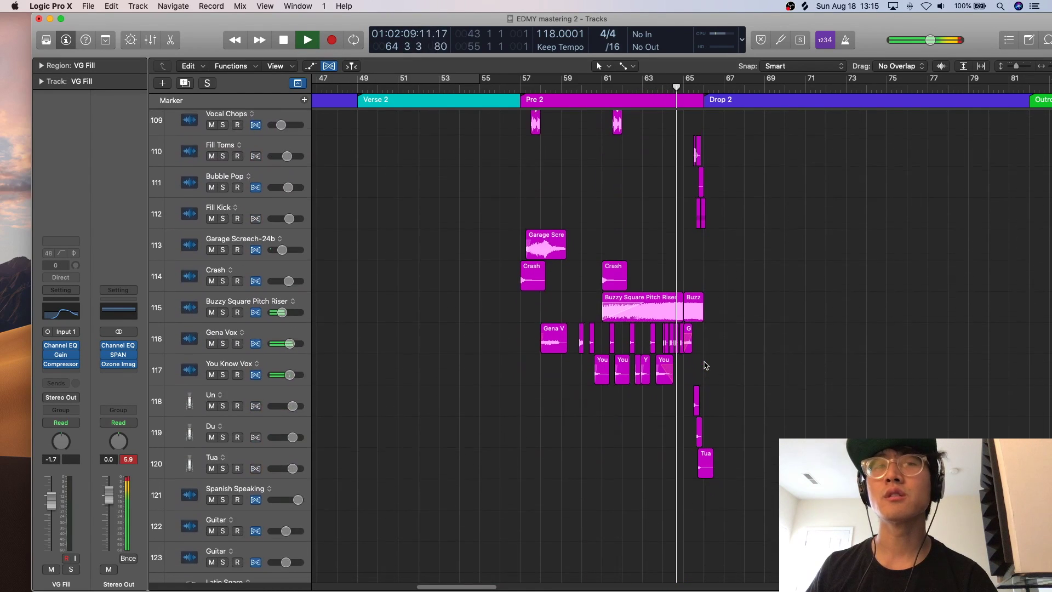
pyautogui.scroll(-3, 706, 365)
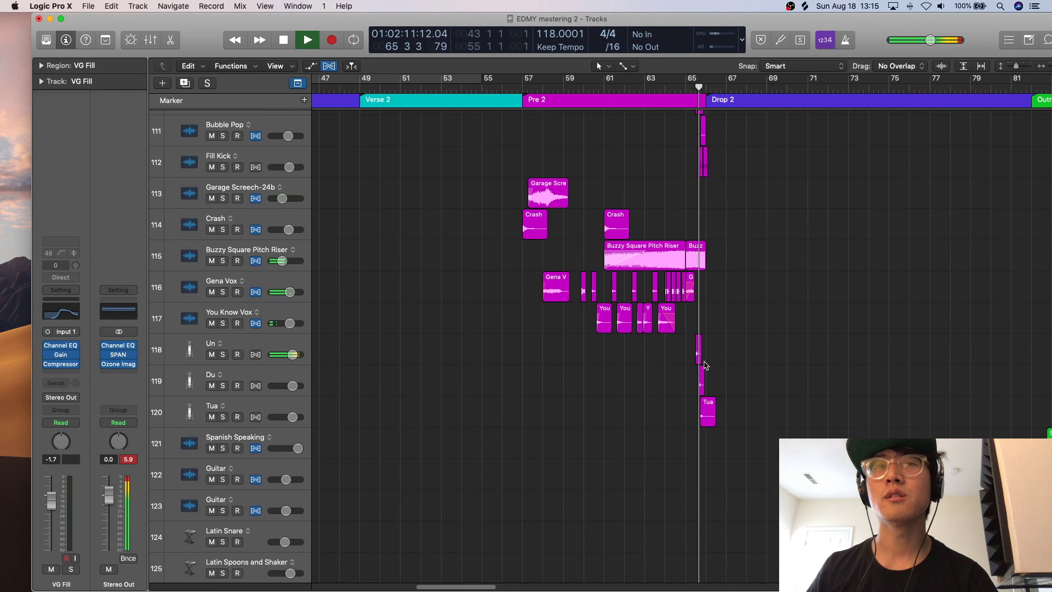
pyautogui.scroll(5, 705, 366)
pyautogui.press('space')
# - Cycle from bar 65 into bar 66 and play the Gena Vox track soloed, ending with its solo off
pyautogui.moveTo(667, 82); pyautogui.dragTo(717, 82)
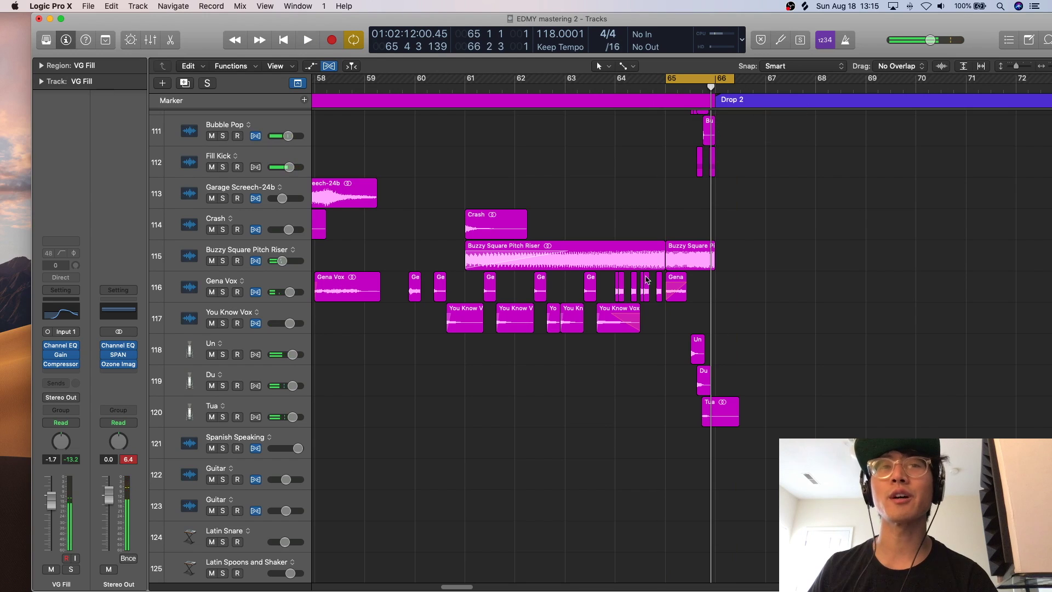
pyautogui.click(222, 292)
pyautogui.press('space')
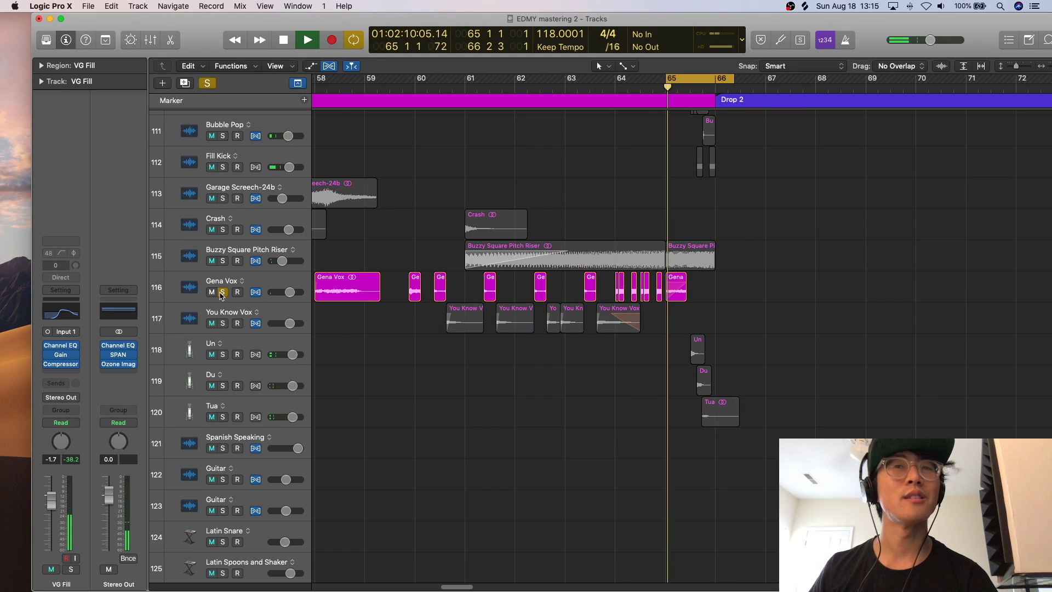
pyautogui.press('space')
pyautogui.click(223, 292)
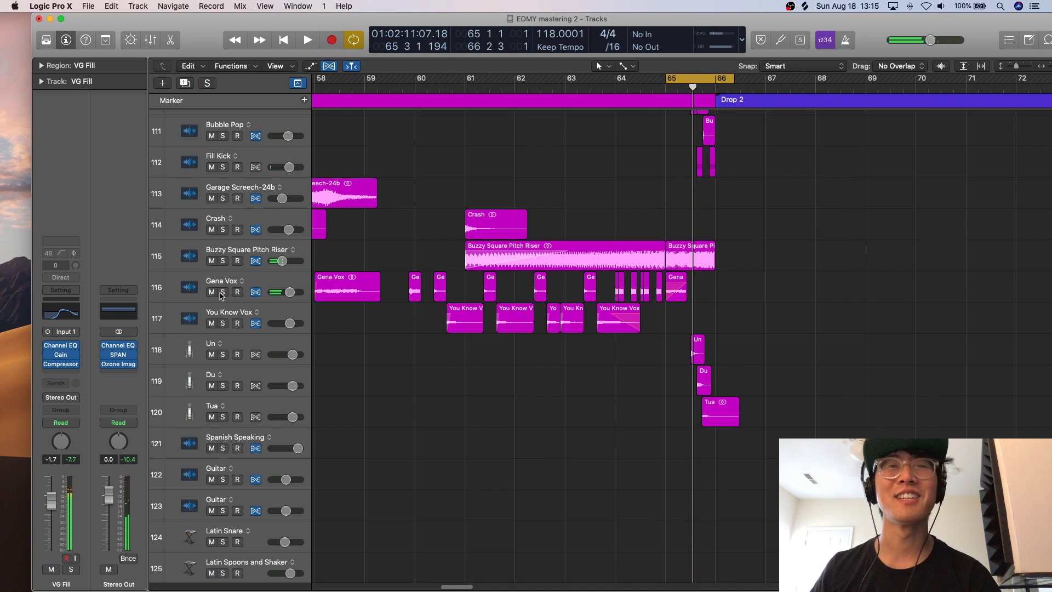
# - Cycle bar 58, play the first Gena Vox region soloed, and select the Gena Vox track
pyautogui.moveTo(634, 78); pyautogui.dragTo(668, 83)
pyautogui.press('z')
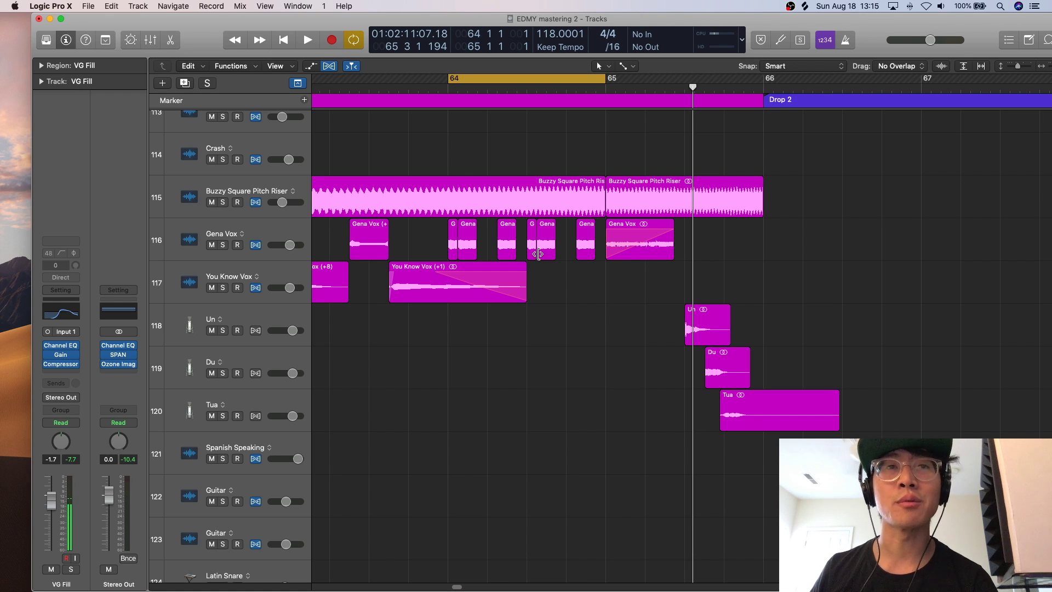
pyautogui.hscroll(-15, 497, 226)
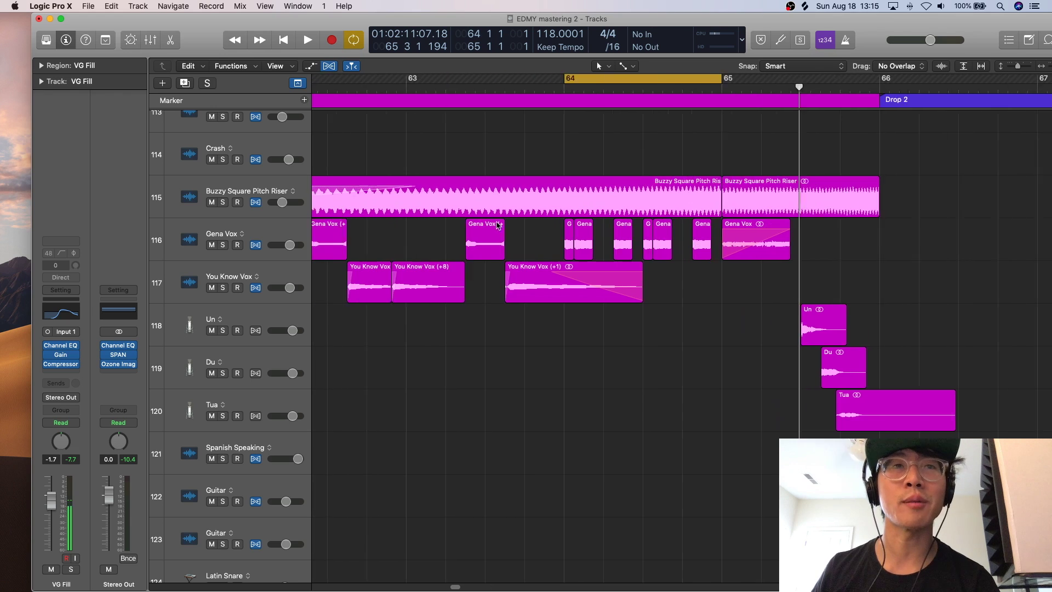
pyautogui.press('super+Left')
pyautogui.press('super+Left')
pyautogui.press('super+Left')
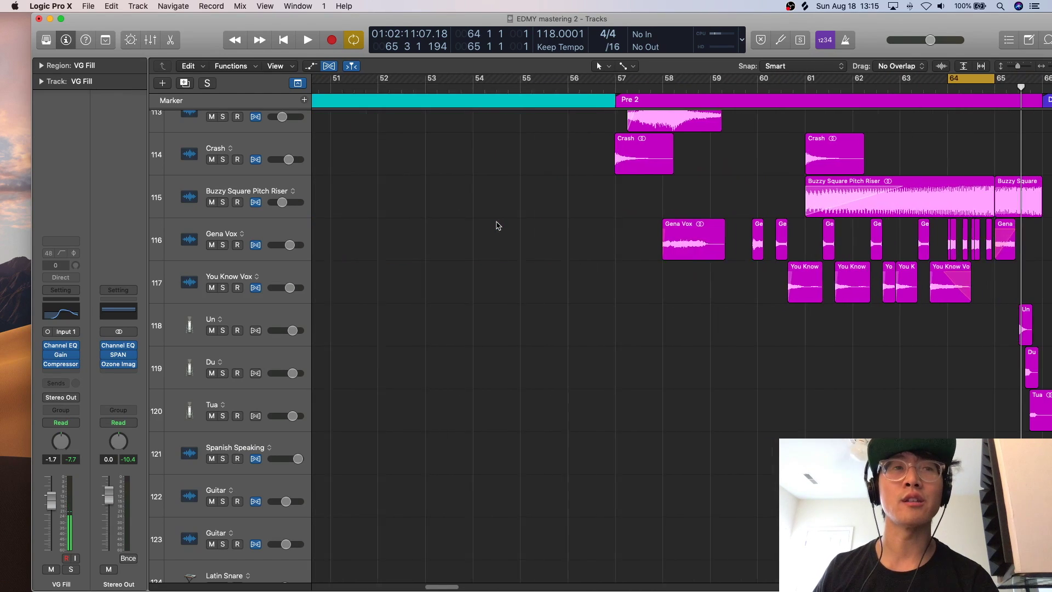
pyautogui.click(674, 80)
pyautogui.click(224, 245)
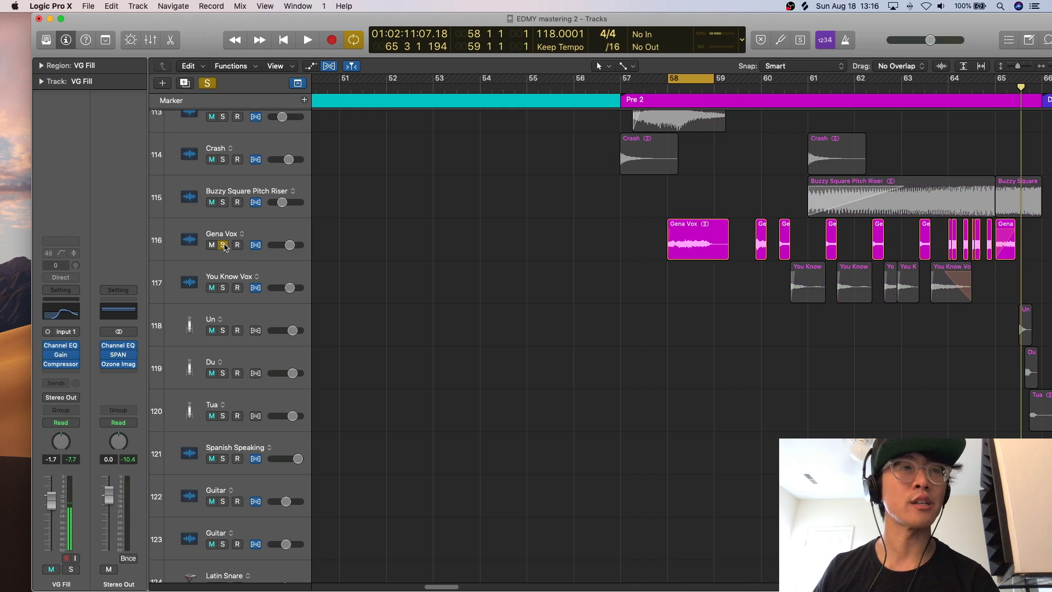
pyautogui.press('space')
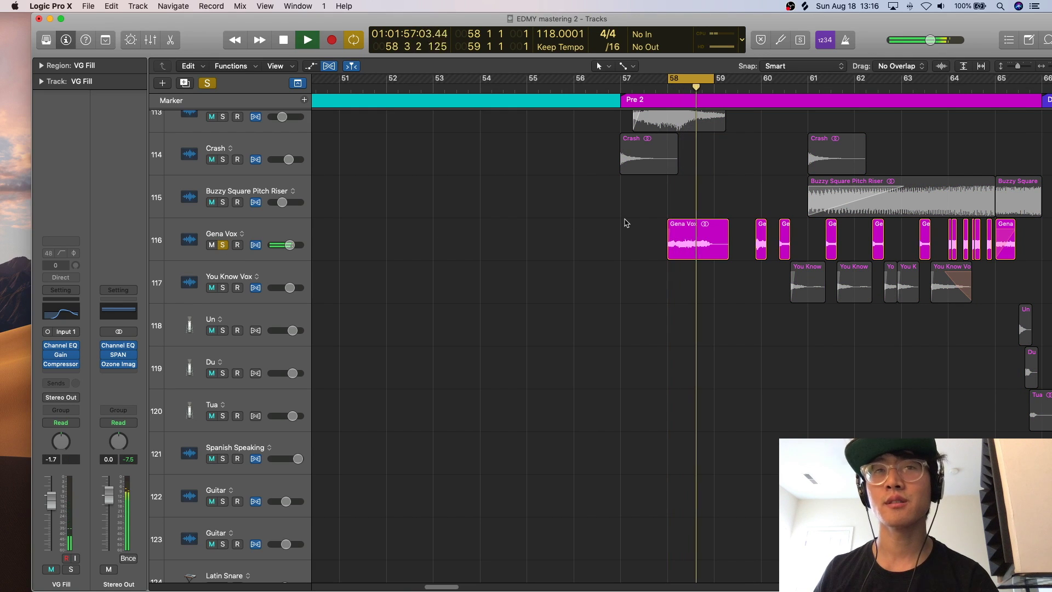
pyautogui.press('space')
pyautogui.click(268, 232)
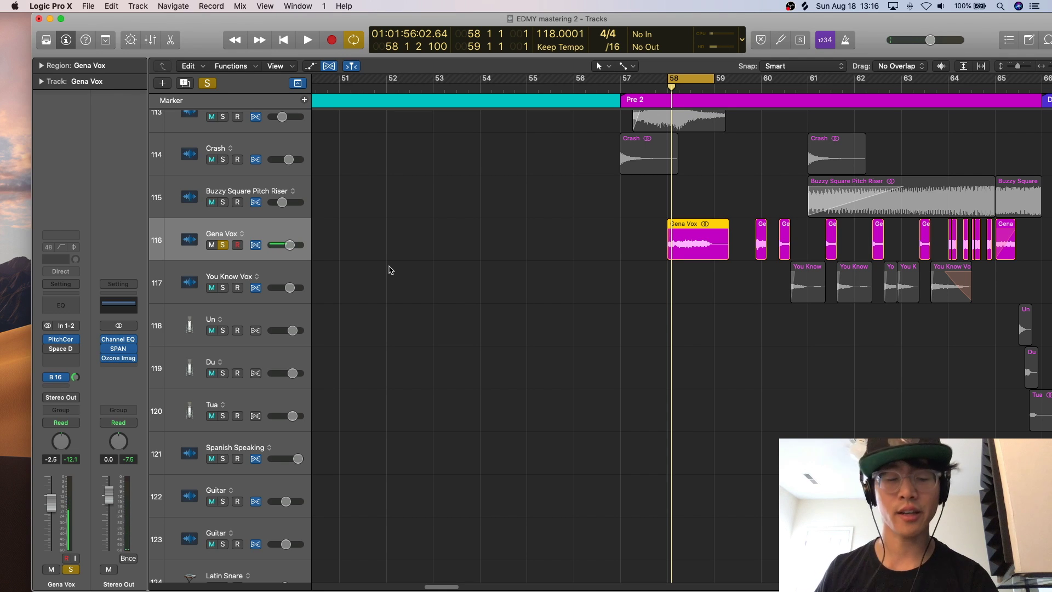
# - Play Gena Vox while examining its Pitch Correction plug-in, and close the plug-in window
pyautogui.hscroll(3, 622, 265)
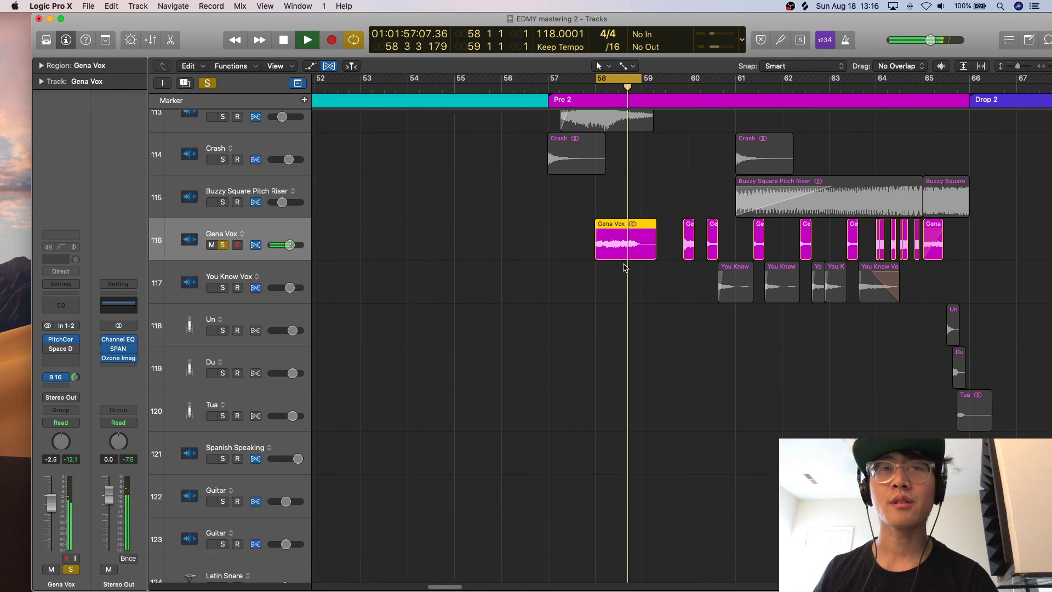
pyautogui.click(61, 341)
pyautogui.moveTo(228, 54); pyautogui.dragTo(280, 49)
pyautogui.press('space')
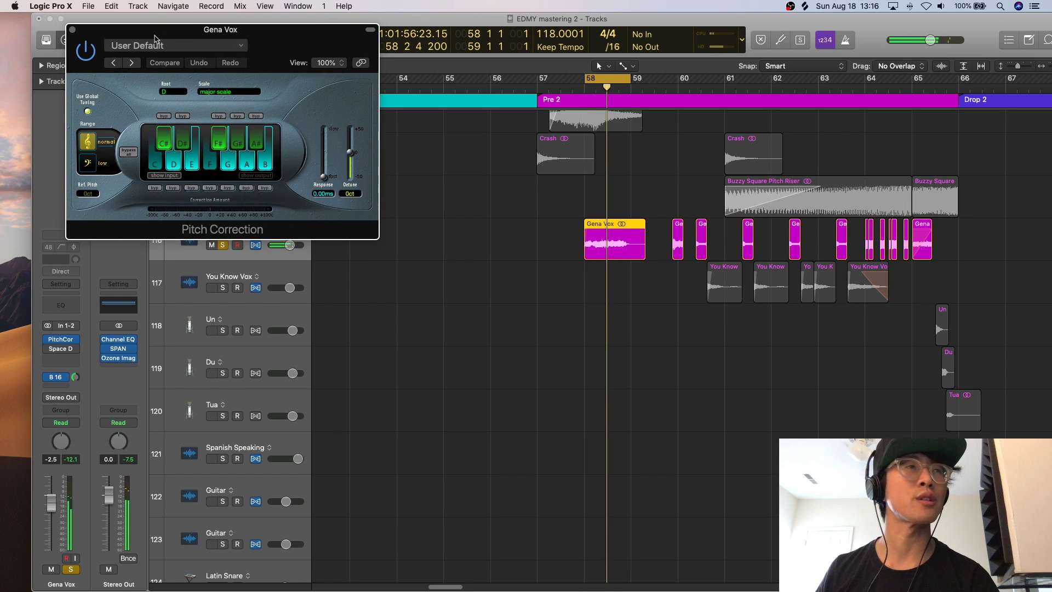
pyautogui.click(72, 30)
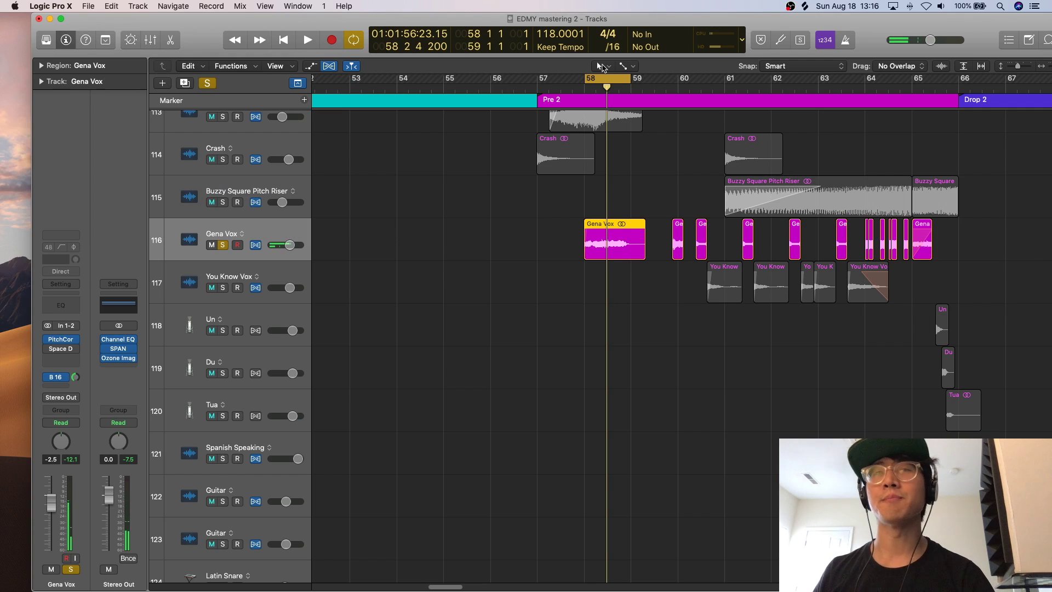
# - Cycle bars 64 and 65 and play the soloed Gena Vox chops there
pyautogui.hscroll(2, 777, 134)
pyautogui.hscroll(6, 777, 134)
pyautogui.moveTo(718, 80); pyautogui.dragTo(805, 79)
pyautogui.press('super+Right')
pyautogui.press('super+Right')
pyautogui.hscroll(10, 801, 130)
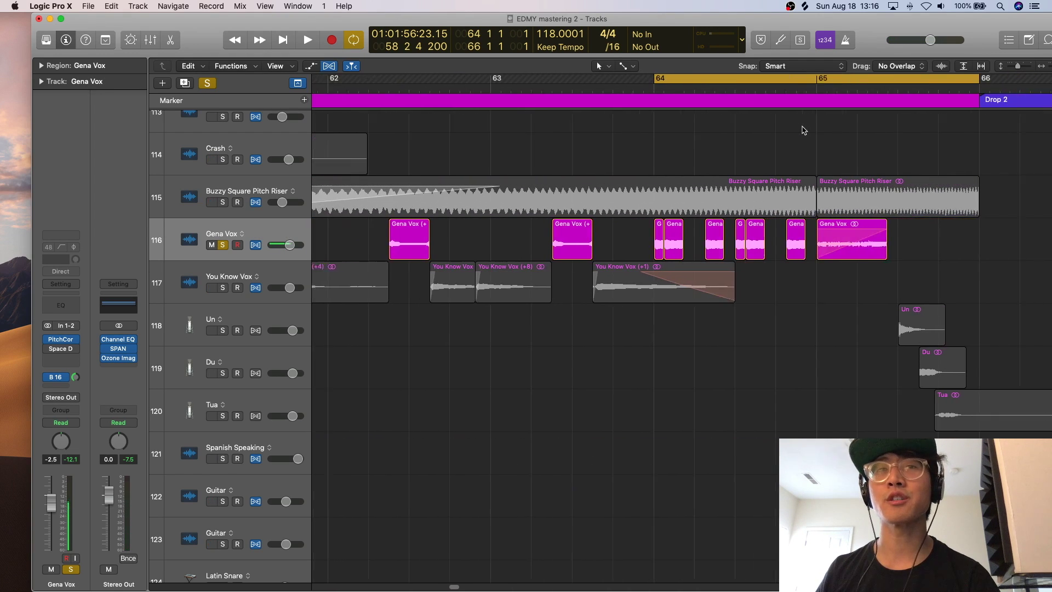
pyautogui.press('space')
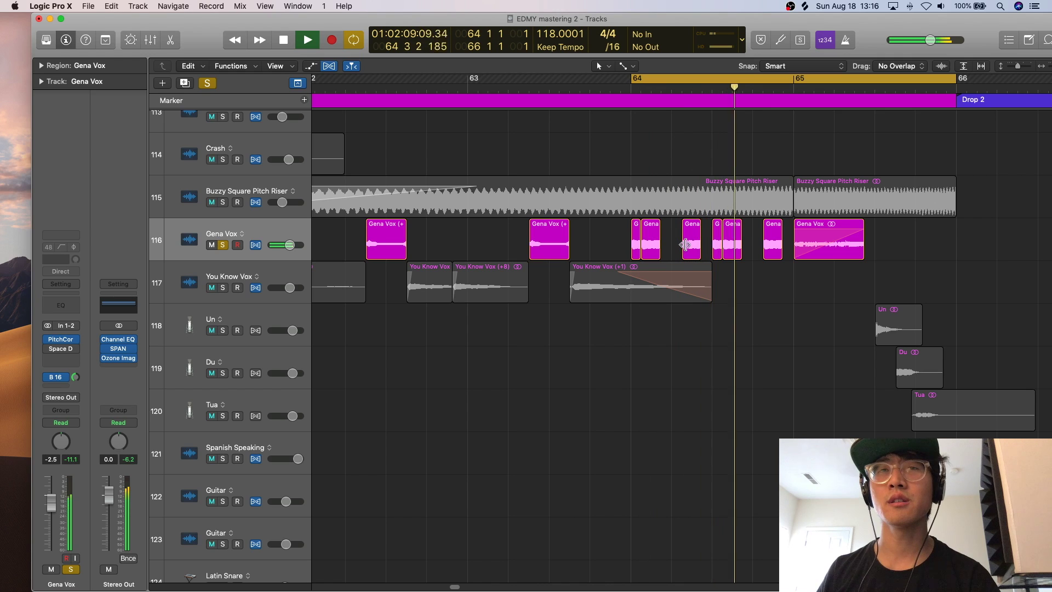
pyautogui.press('space')
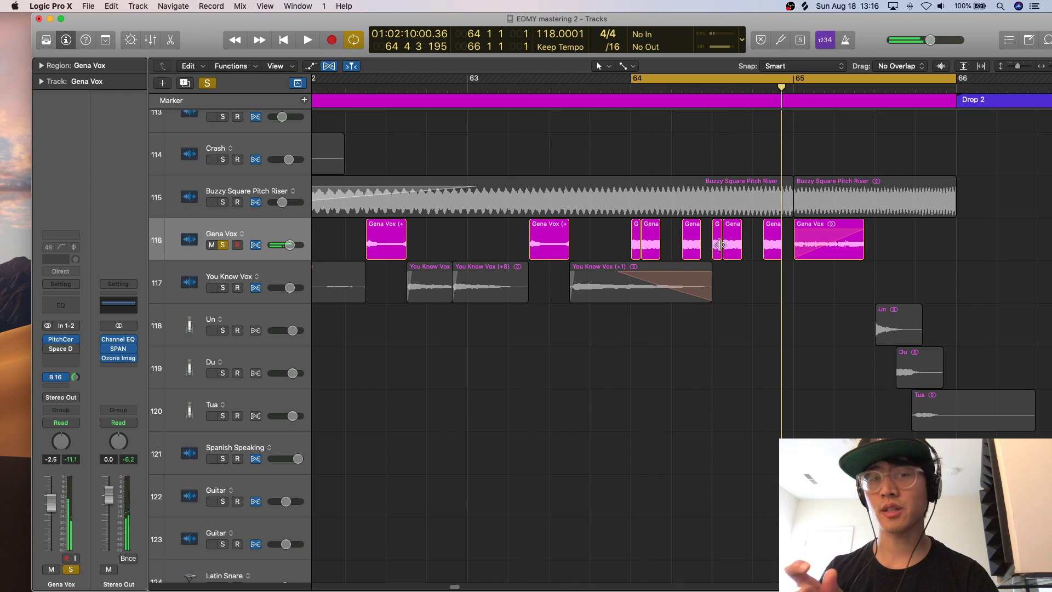
pyautogui.press('space')
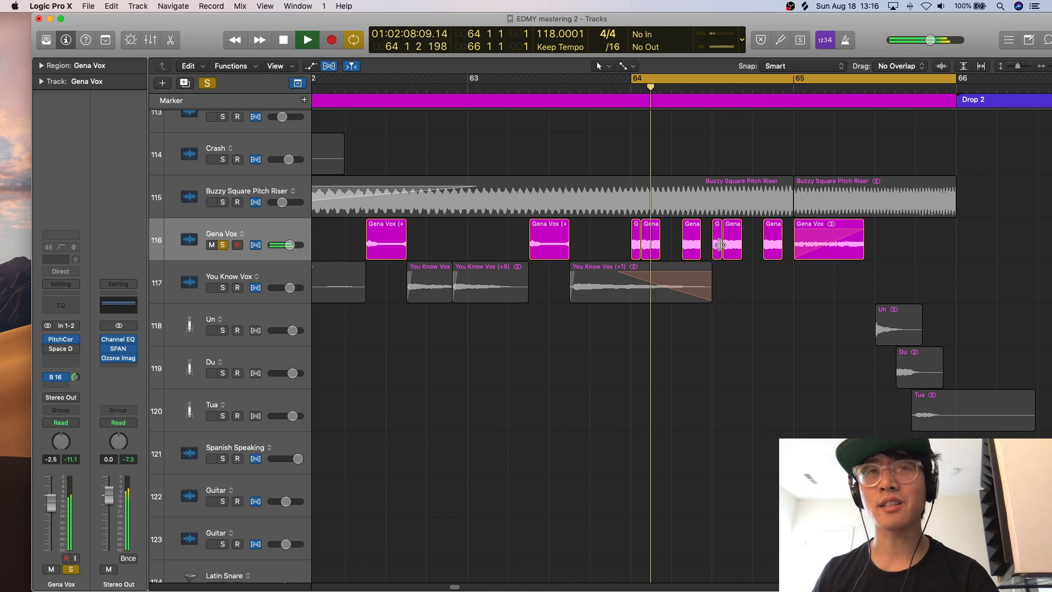
pyautogui.press('space')
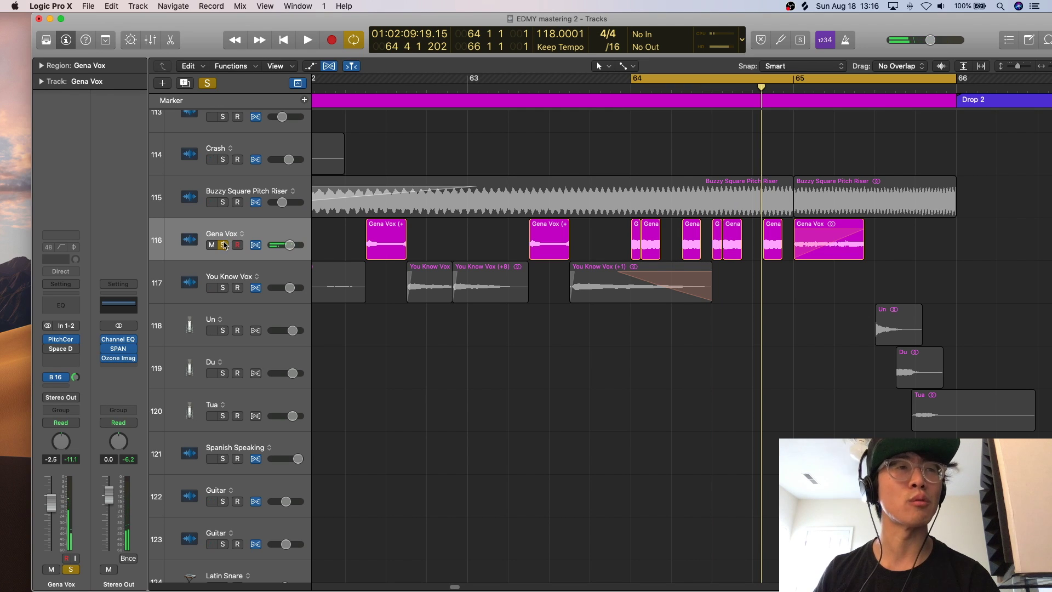
# - Examine the transposition of the Gena Vox chops in bar 64, and compare them soloed and in the full mix
pyautogui.press('super+Right')
pyautogui.press('super+Right')
pyautogui.press('super+Right')
pyautogui.press('super+Right')
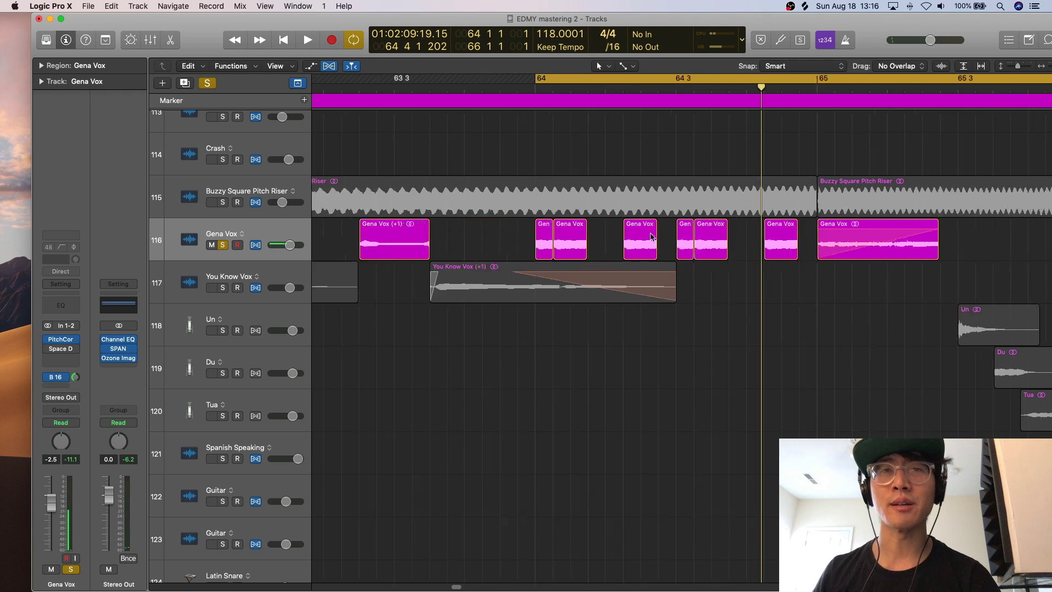
pyautogui.press('space')
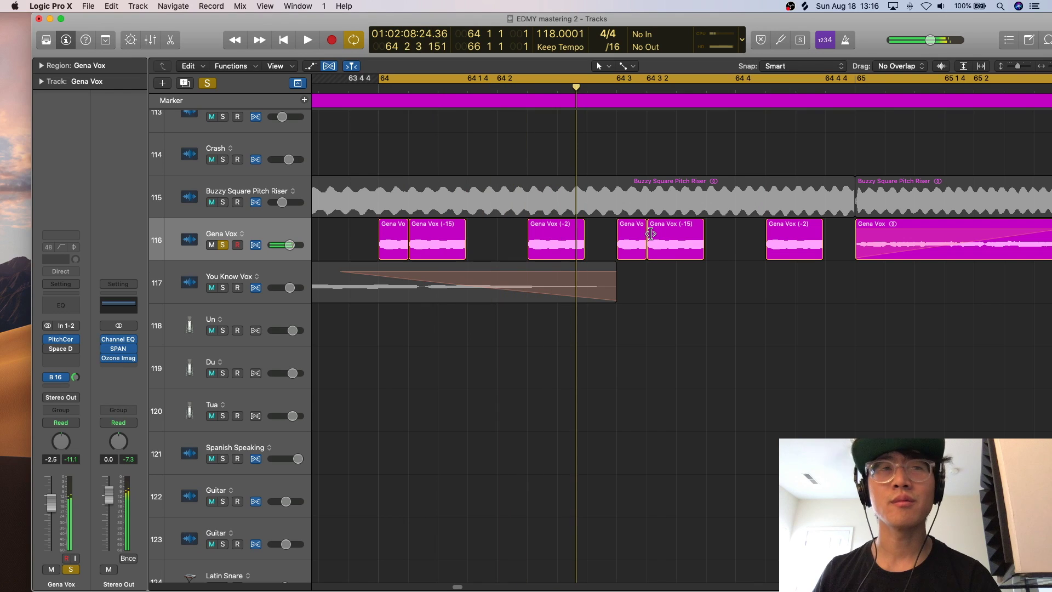
pyautogui.click(221, 245)
pyautogui.press('space')
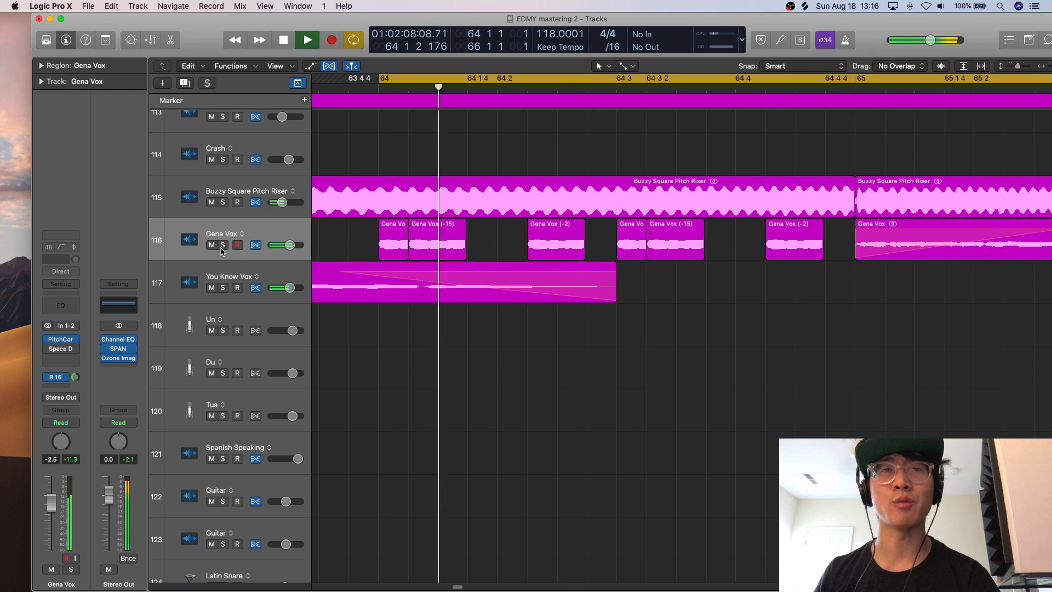
pyautogui.click(221, 249)
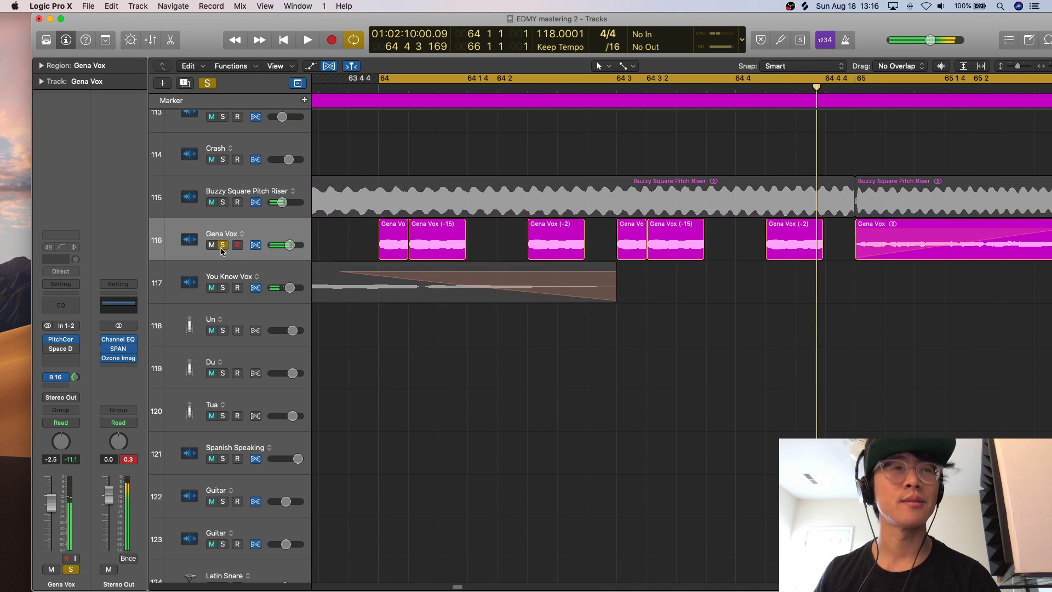
# - Cycle the Gena Vox region at the start of bar 65, select it and show its region parameters
pyautogui.hscroll(5, 513, 213)
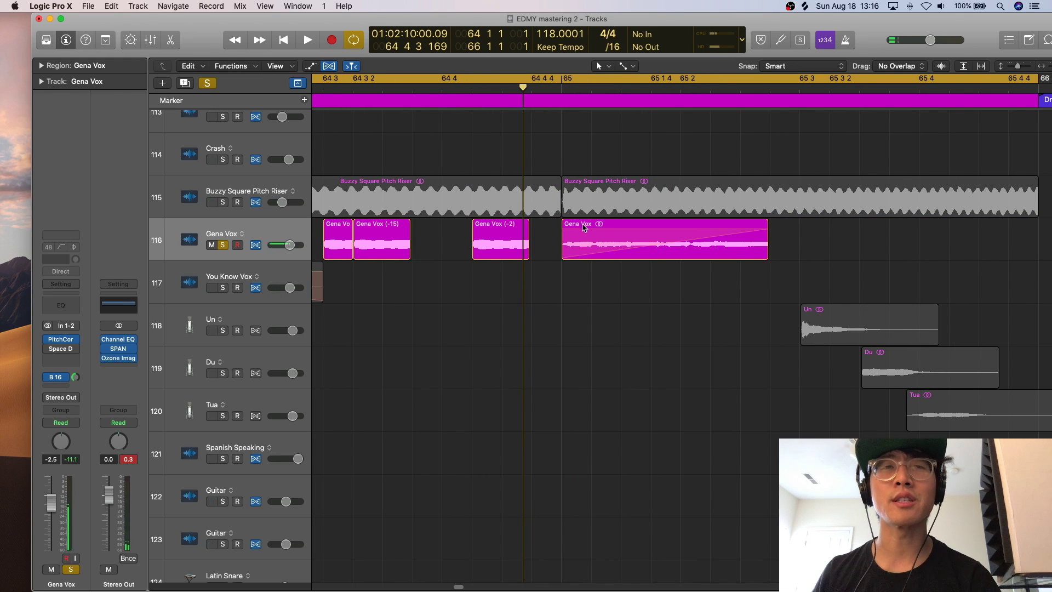
pyautogui.press('cmd+Left')
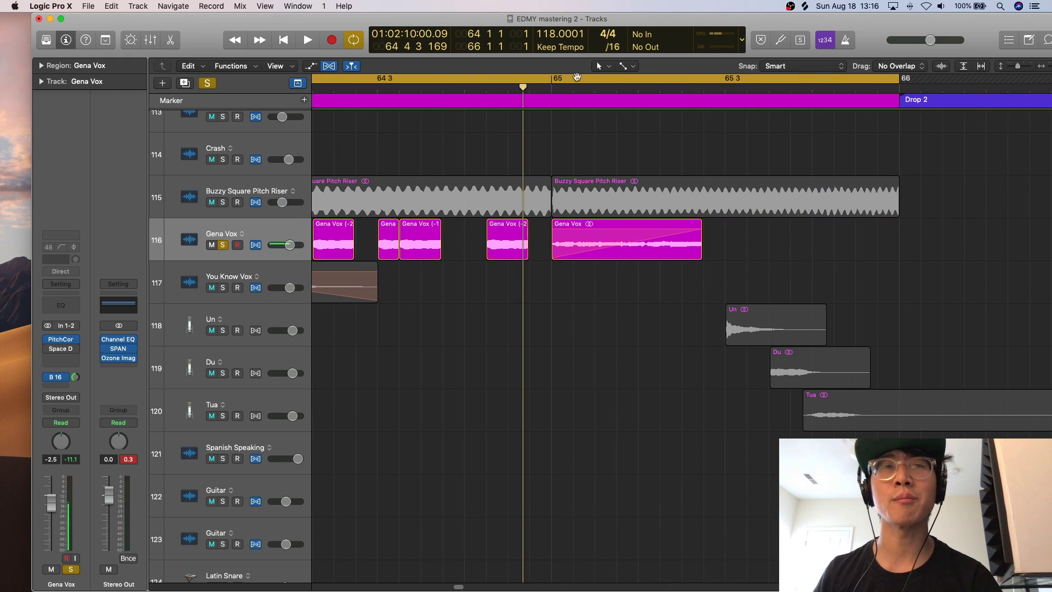
pyautogui.moveTo(563, 77); pyautogui.dragTo(714, 79)
pyautogui.click(639, 231)
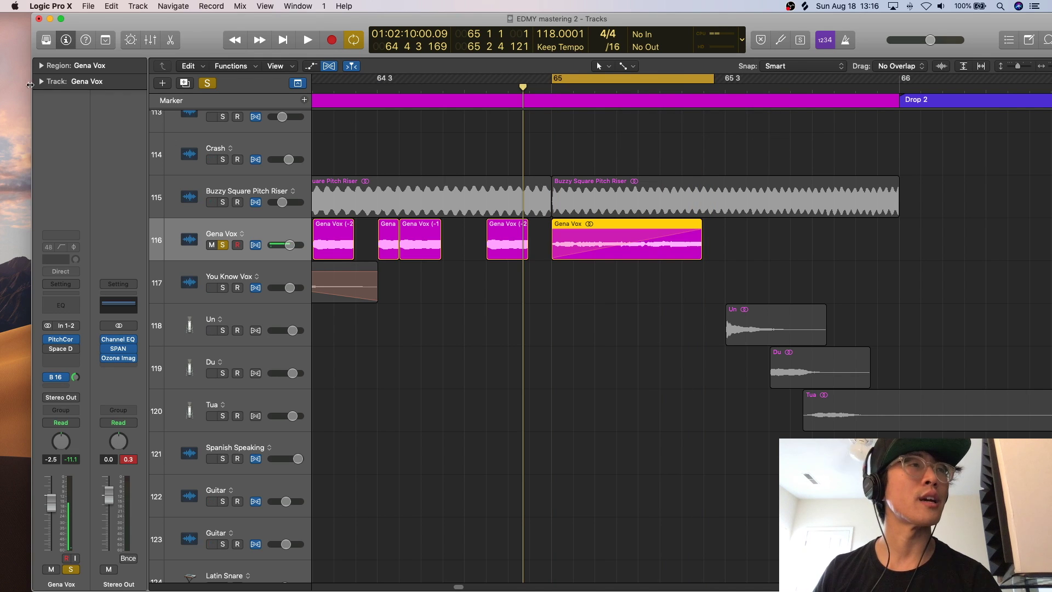
pyautogui.click(41, 65)
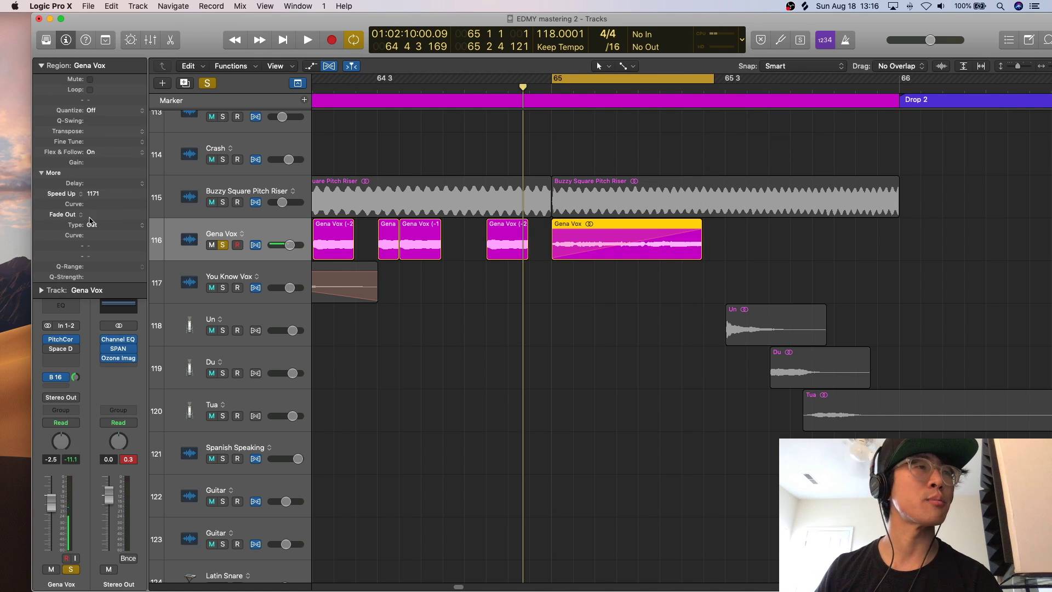
# - Clear the Speed Up fade value of the selected Gena Vox region and play it soloed
pyautogui.doubleClick(95, 195)
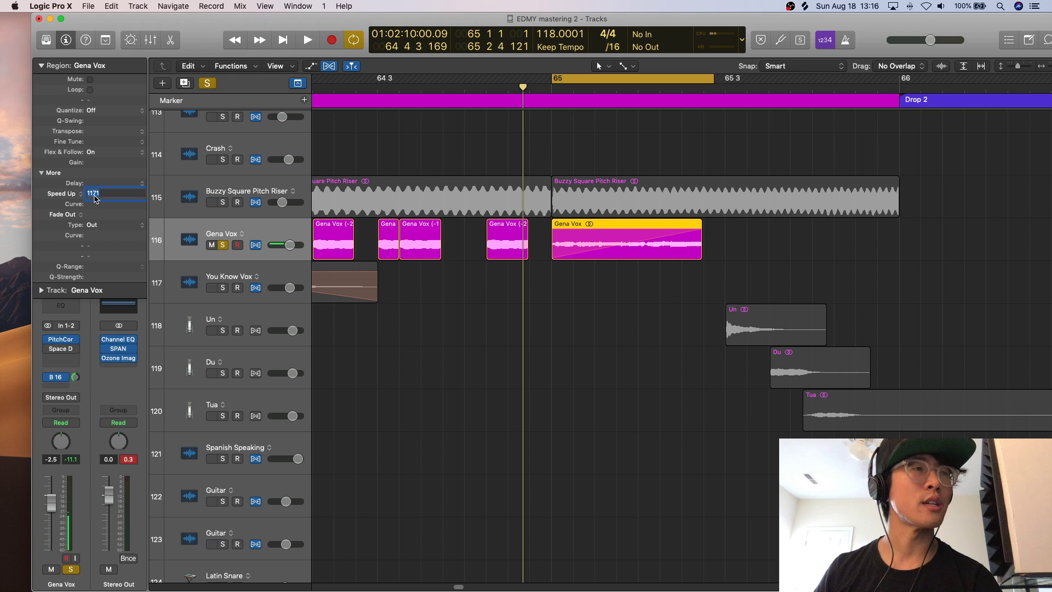
pyautogui.press('BackSpace')
pyautogui.press('Return')
pyautogui.press('space')
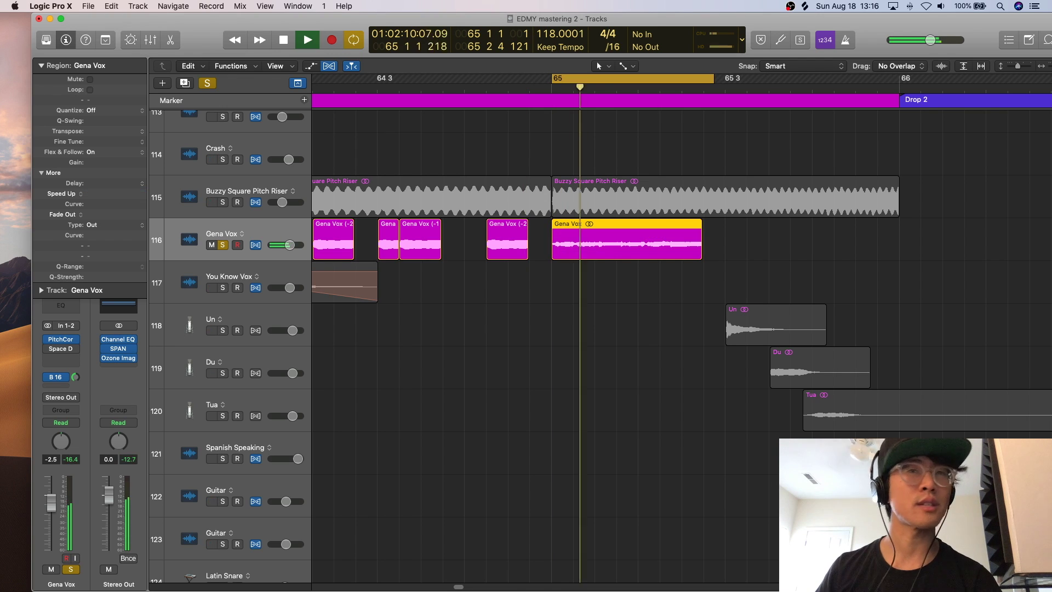
pyautogui.press('space')
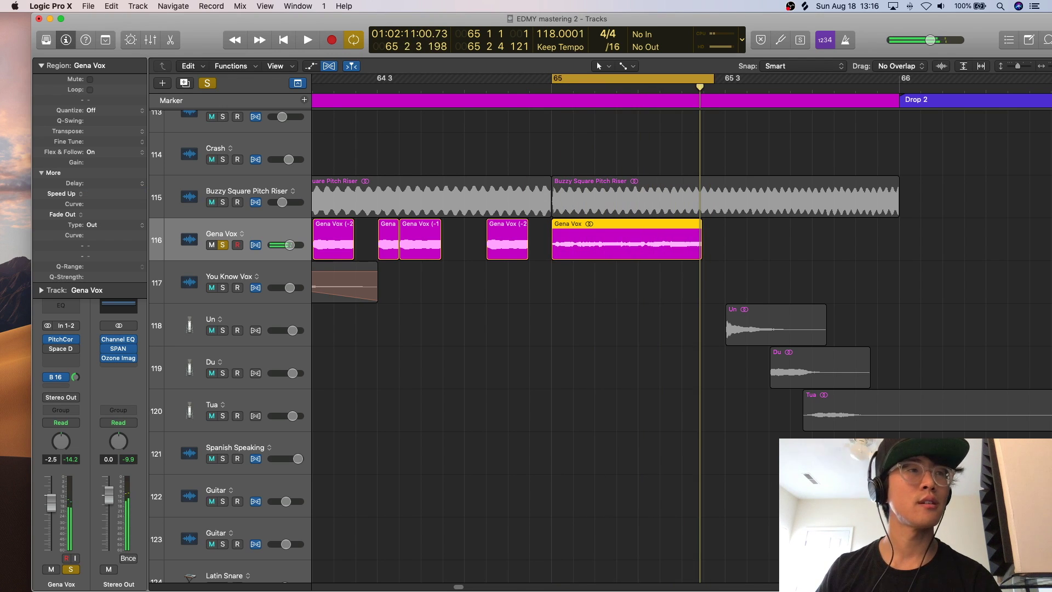
# - Set the Gena Vox region's Speed Up fade to 1171 and play the soloed region
pyautogui.click(88, 195)
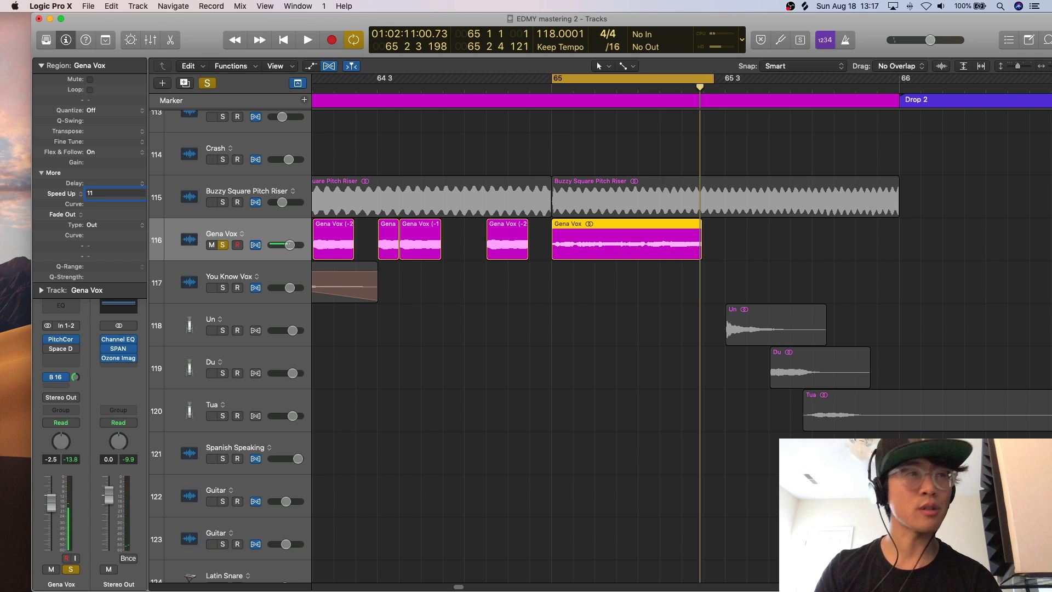
pyautogui.press('Return')
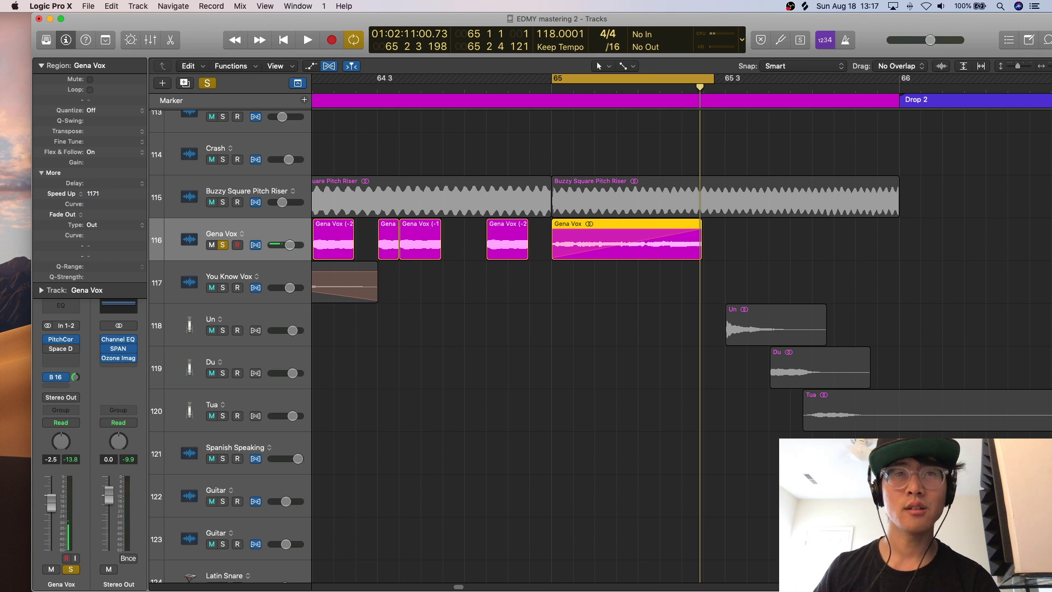
pyautogui.press('space')
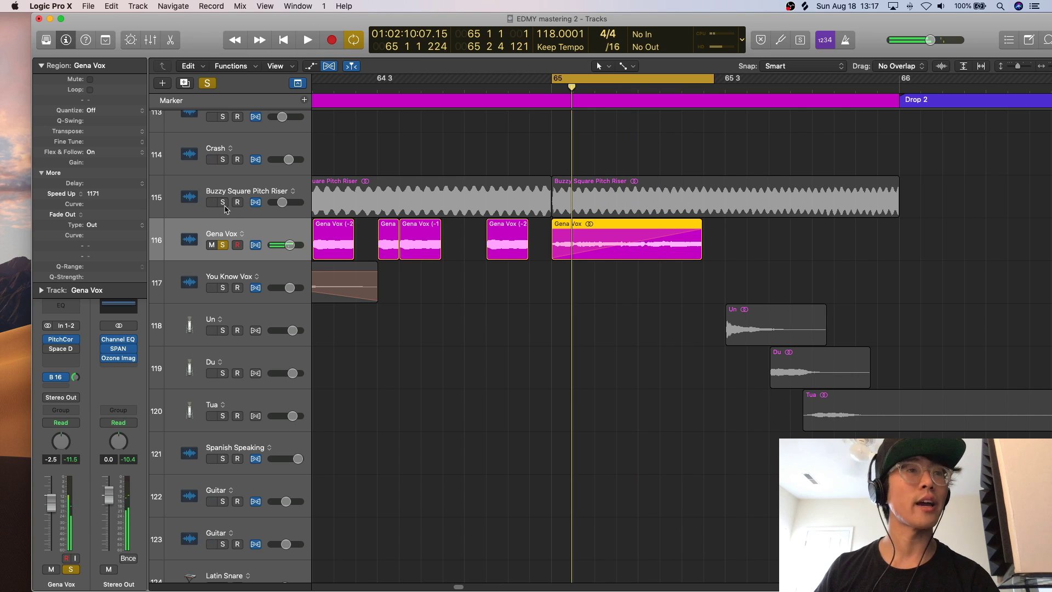
# - Unsolo Gena Vox, cycle from the end of bar 64 into bar 66, and play the transition in the full mix
pyautogui.click(222, 245)
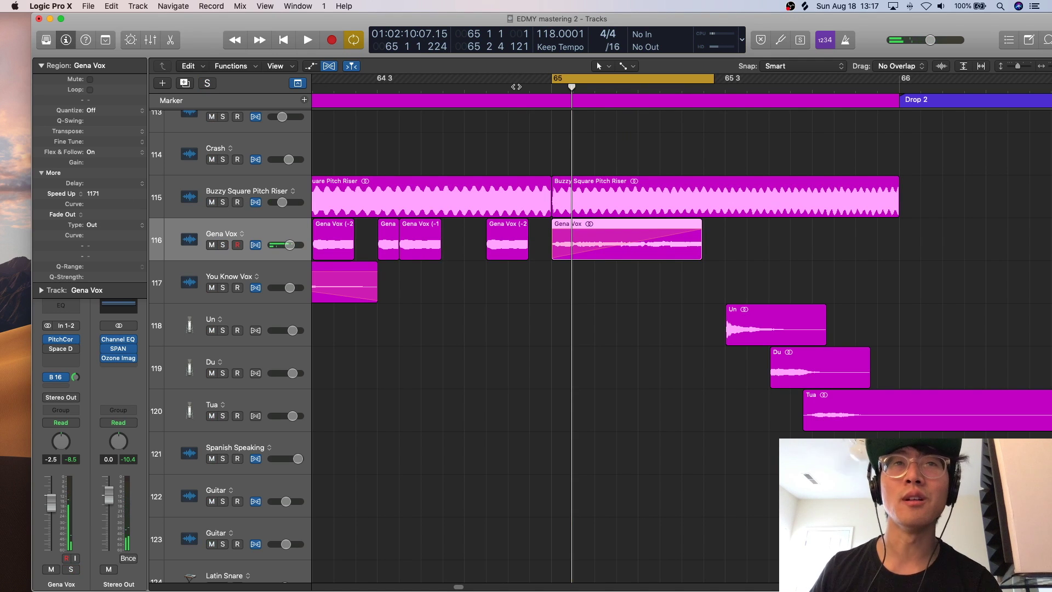
pyautogui.moveTo(506, 83); pyautogui.dragTo(1018, 152)
pyautogui.press('space')
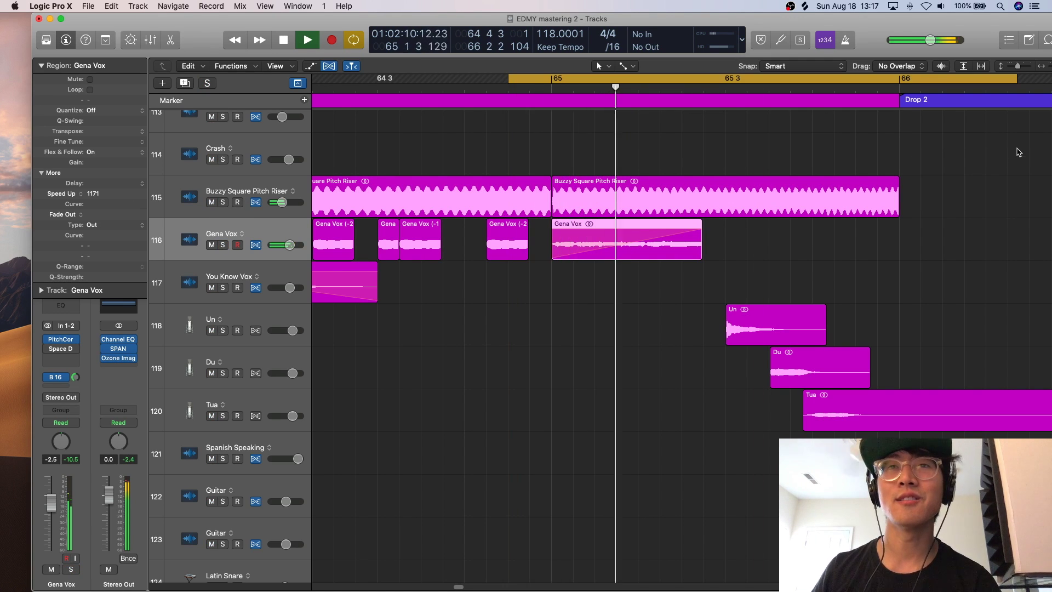
pyautogui.press('space')
# - Turn cycling off and play the opening bars of Drop 2 in the full mix
pyautogui.press('super+Left')
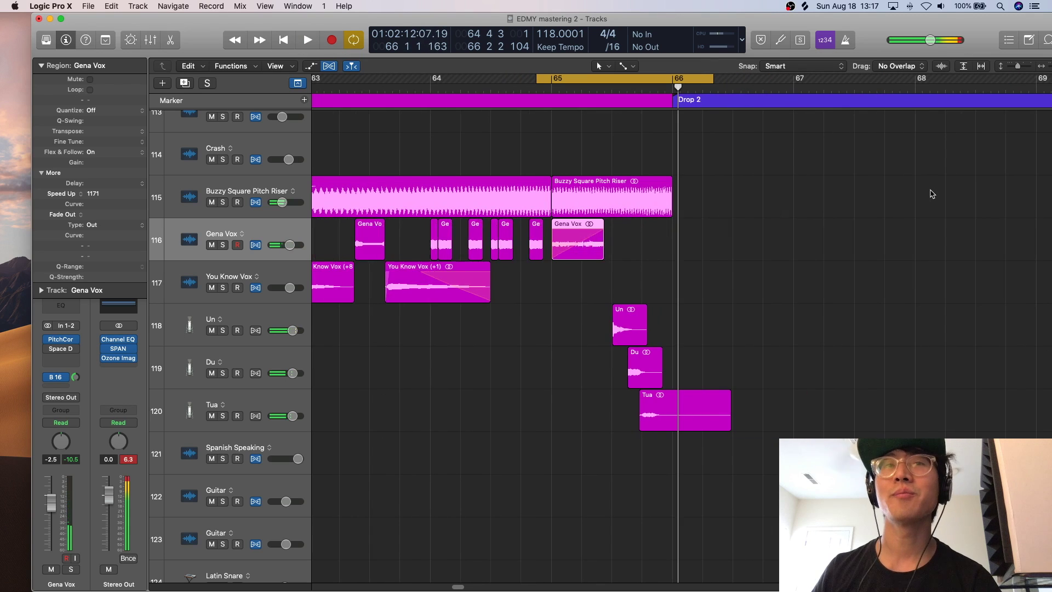
pyautogui.click(693, 77)
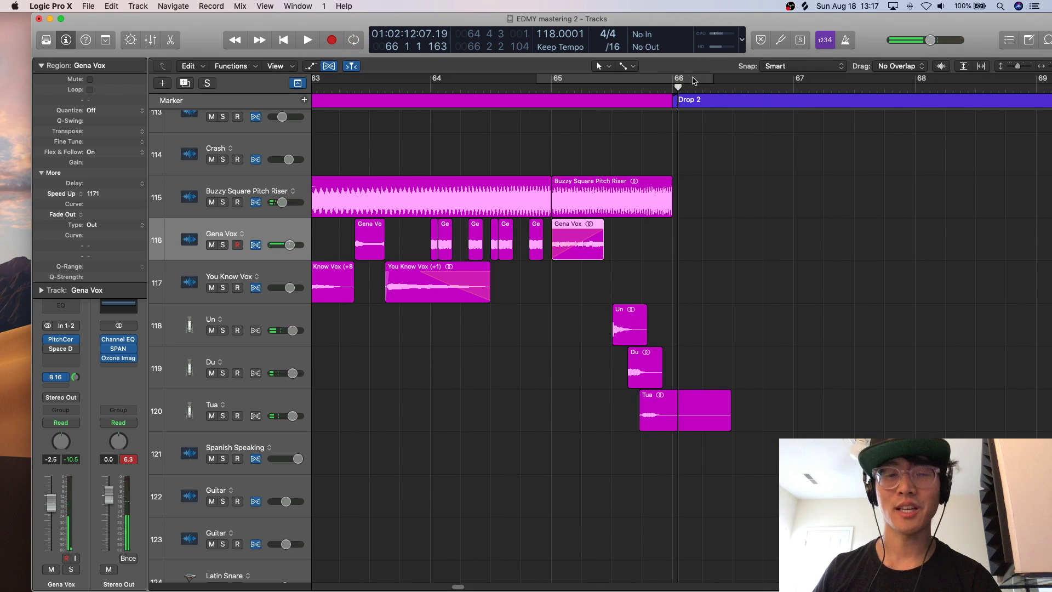
pyautogui.press('super+Left')
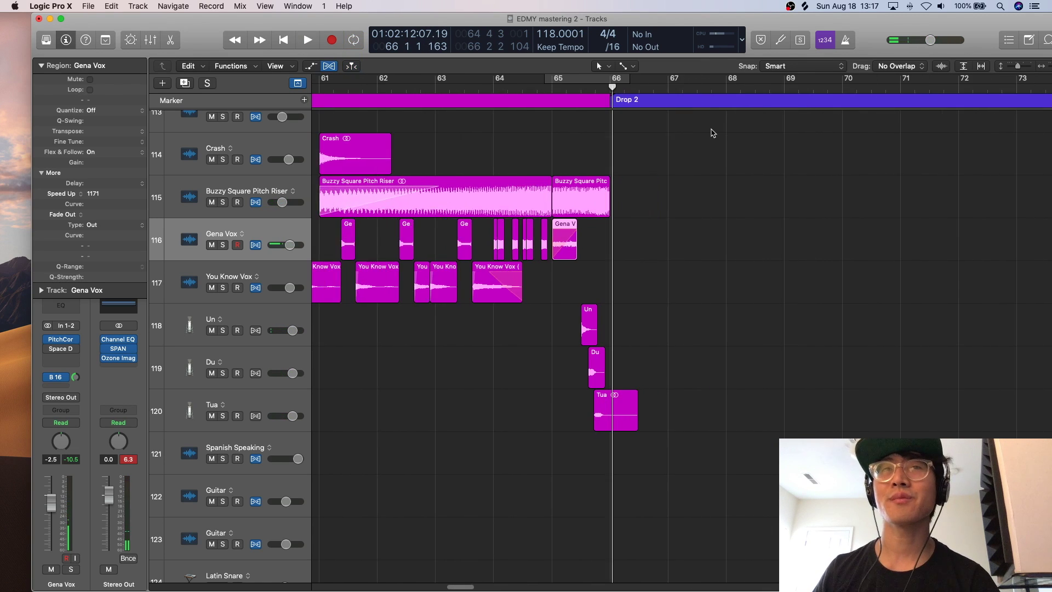
pyautogui.keyDown('ctrl'); pyautogui.keyDown('alt'); pyautogui.click(711, 130); pyautogui.keyUp('alt'); pyautogui.keyUp('ctrl')
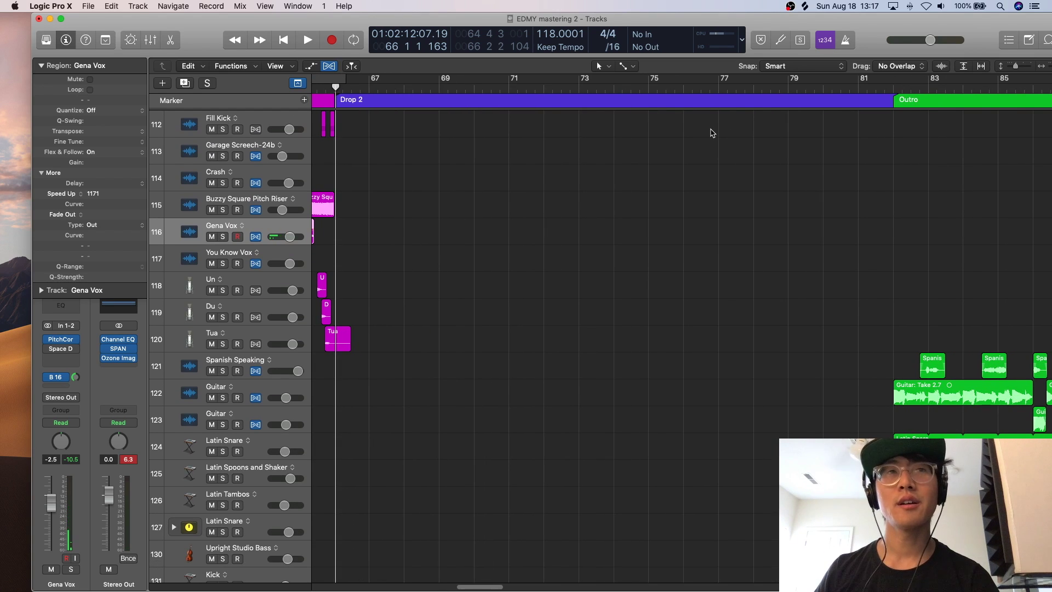
pyautogui.press('space')
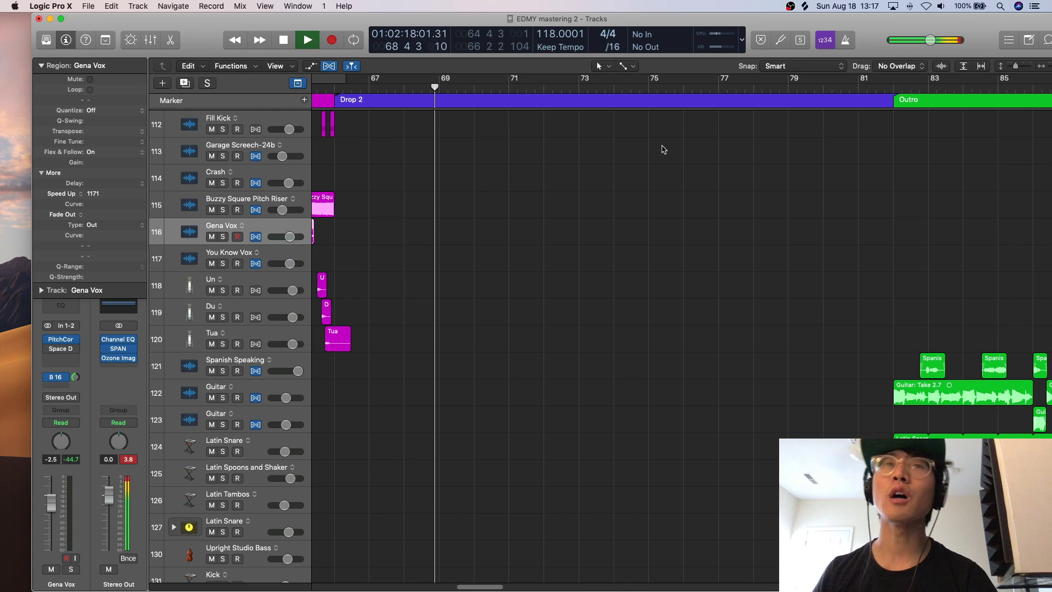
pyautogui.press('space')
# - Play the second half of Drop 2 around bar 74, where the Glitch Saw Synth region begins
pyautogui.scroll(15, 662, 149)
pyautogui.scroll(20, 663, 146)
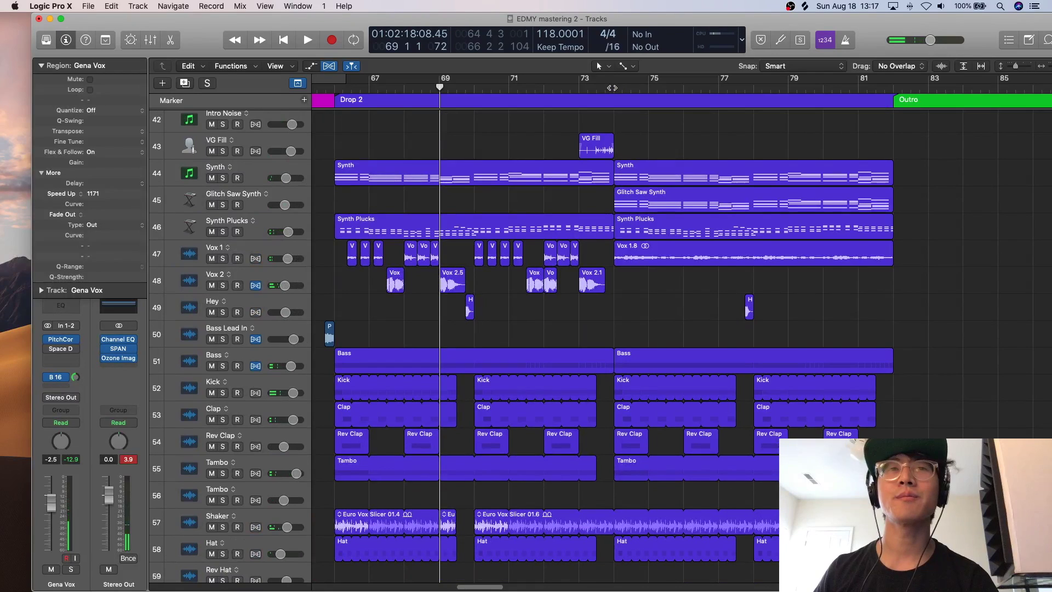
pyautogui.click(612, 88)
pyautogui.press('space')
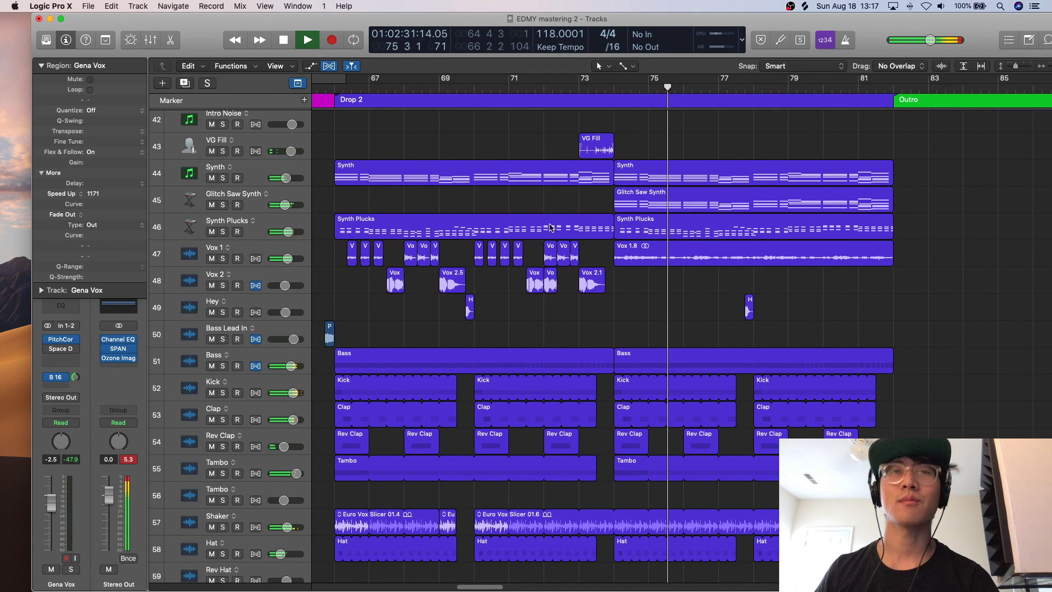
pyautogui.press('space')
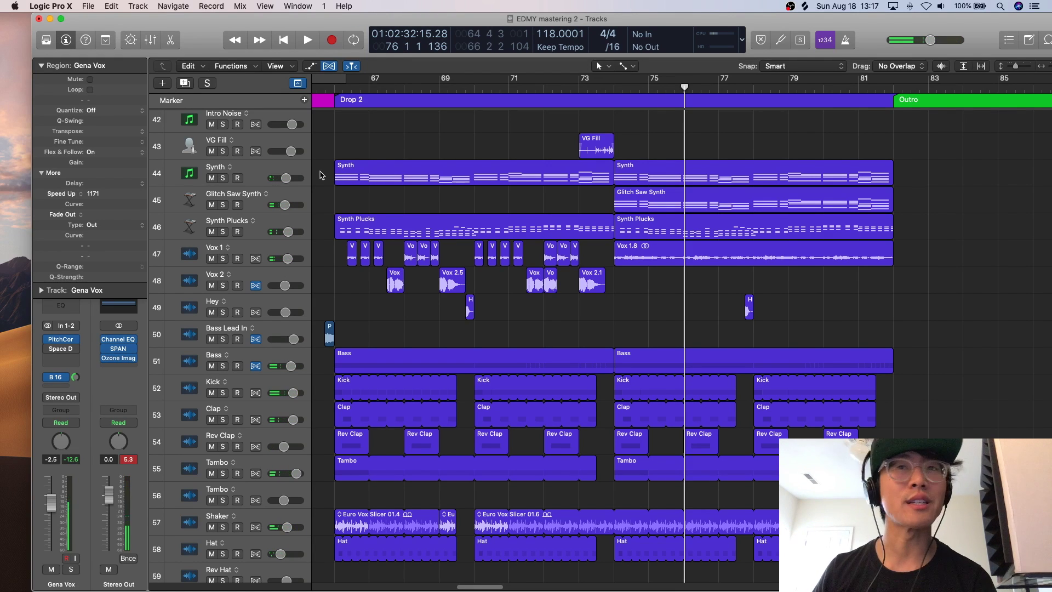
# - Solo the Glitch Saw Synth track, cycle from bar 74 to bar 81, and play its region
pyautogui.click(278, 196)
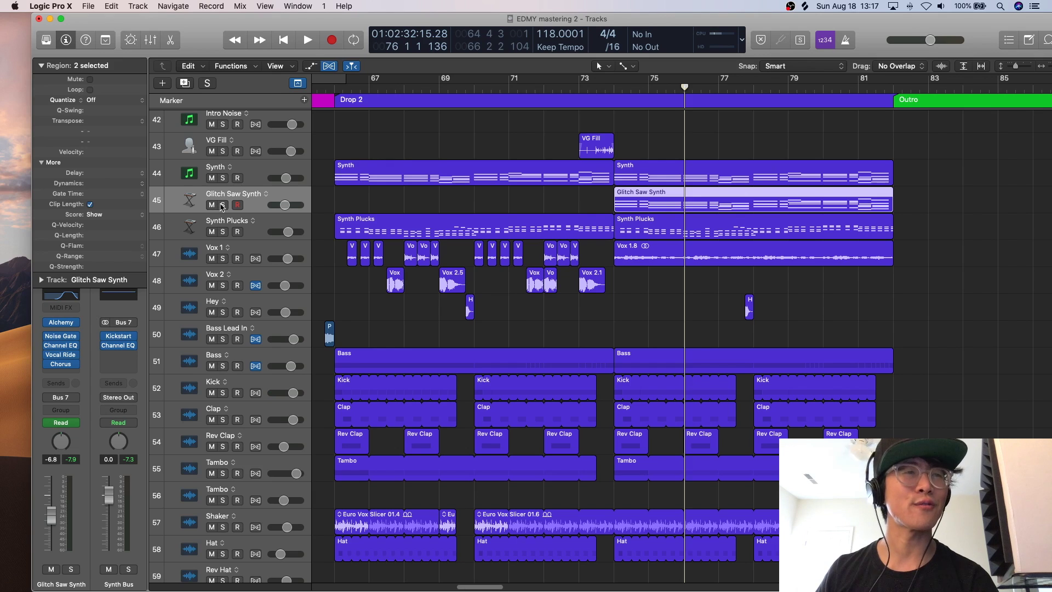
pyautogui.click(222, 205)
pyautogui.moveTo(618, 85); pyautogui.dragTo(864, 83)
pyautogui.press('space')
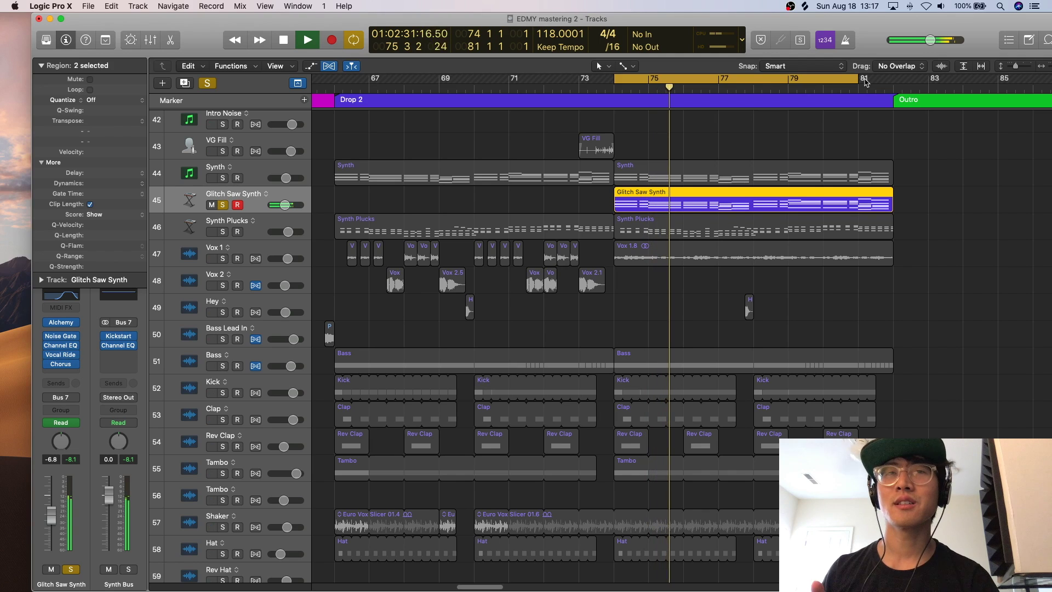
pyautogui.press('space')
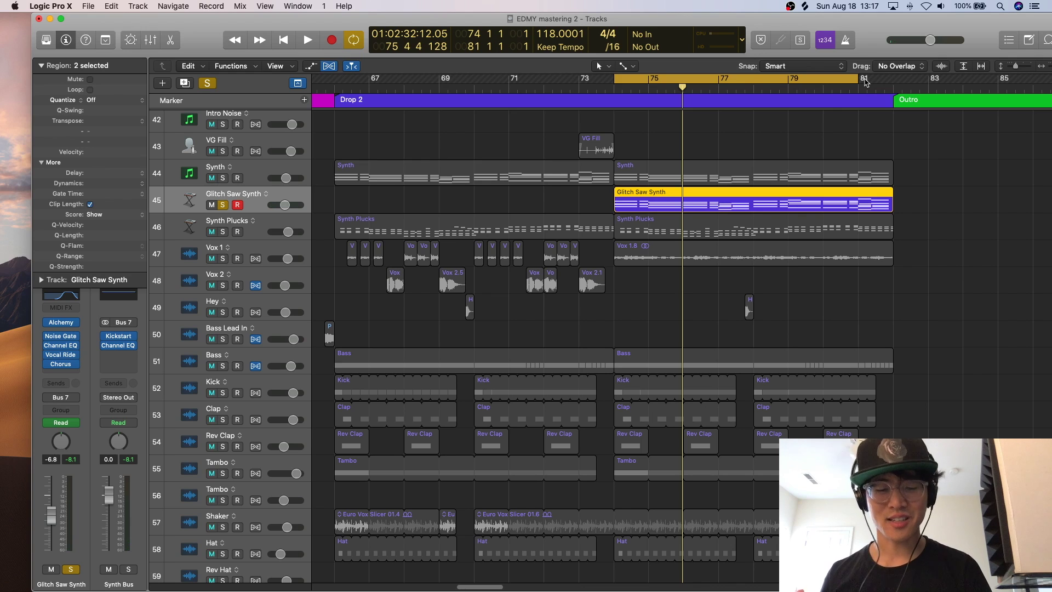
pyautogui.press('space')
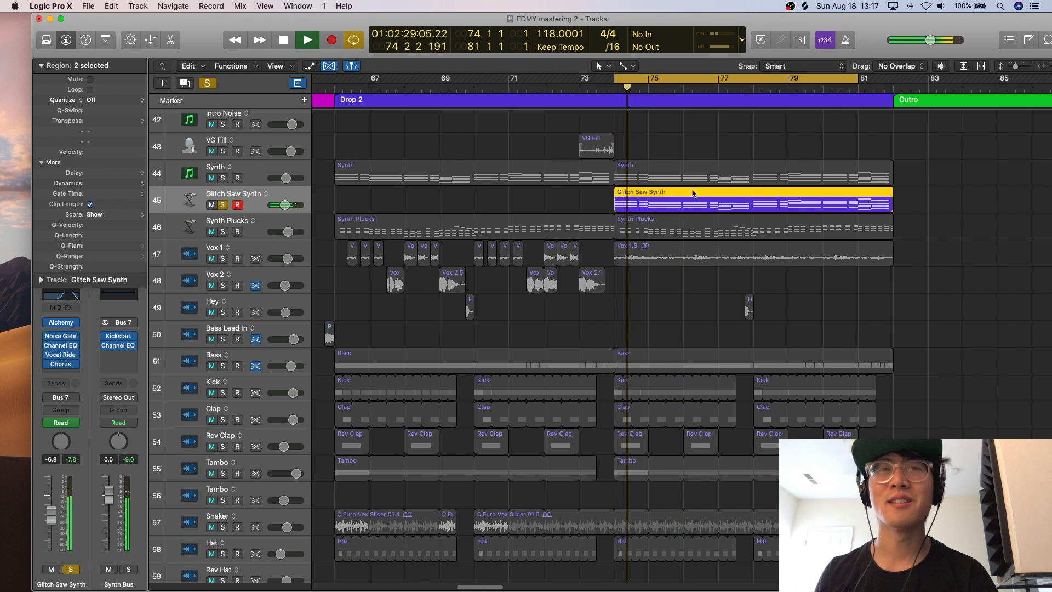
pyautogui.press('space')
# - Hide the region parameters, open the Glitch Saw Synth's Alchemy instrument, and play the part while examining source A
pyautogui.click(41, 65)
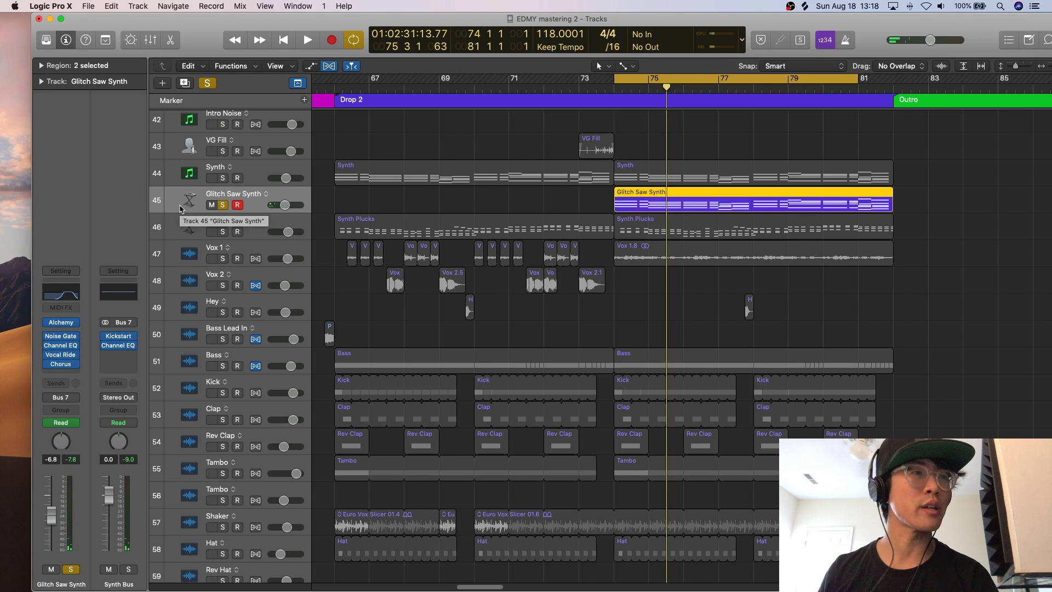
pyautogui.click(66, 323)
pyautogui.moveTo(217, 65); pyautogui.dragTo(344, 66)
pyautogui.click(170, 137)
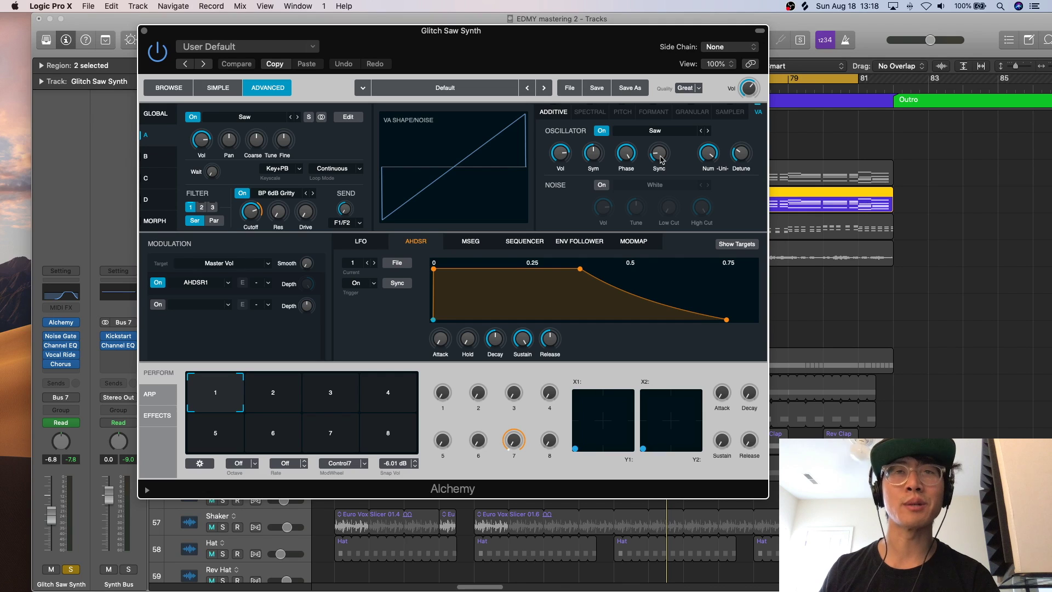
pyautogui.press('space')
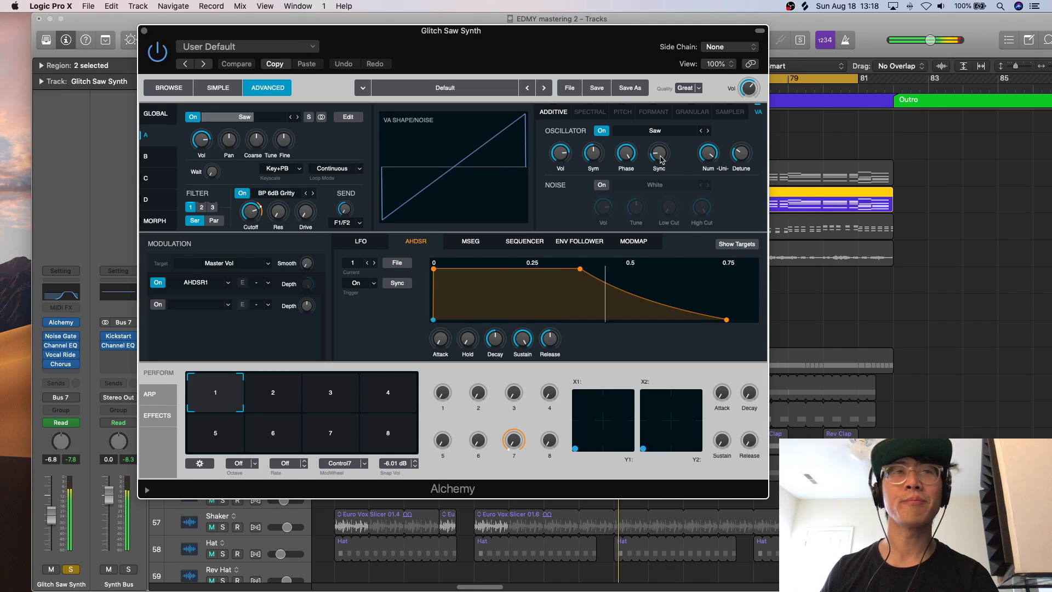
pyautogui.moveTo(398, 51); pyautogui.dragTo(586, 53)
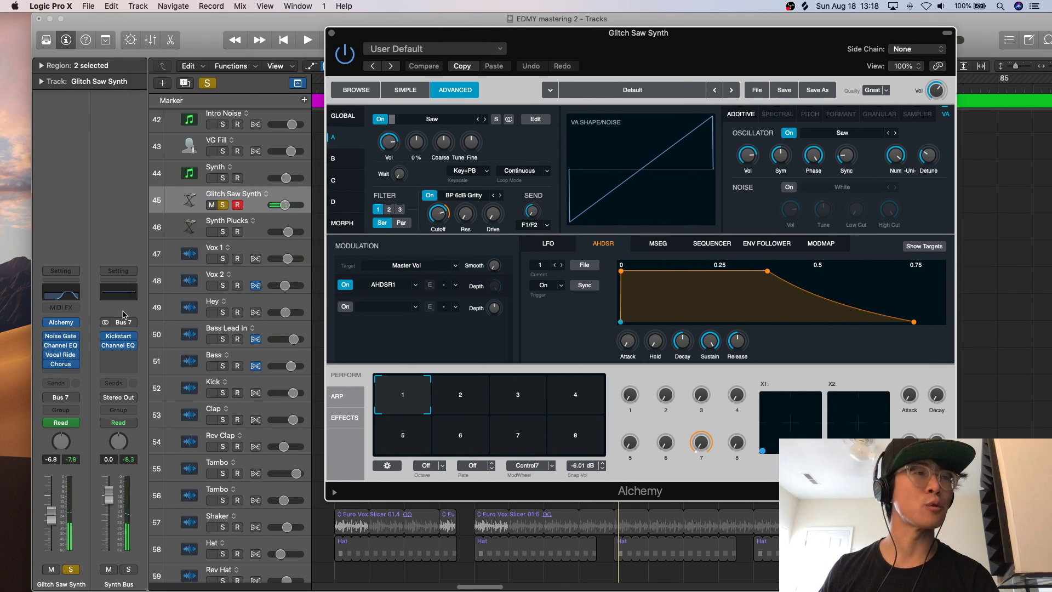
# - Bypass Noise Gate, Channel EQ, Vocal Ride and Chorus on the Glitch Saw Synth, and play the dry Alchemy sound
pyautogui.click(49, 366)
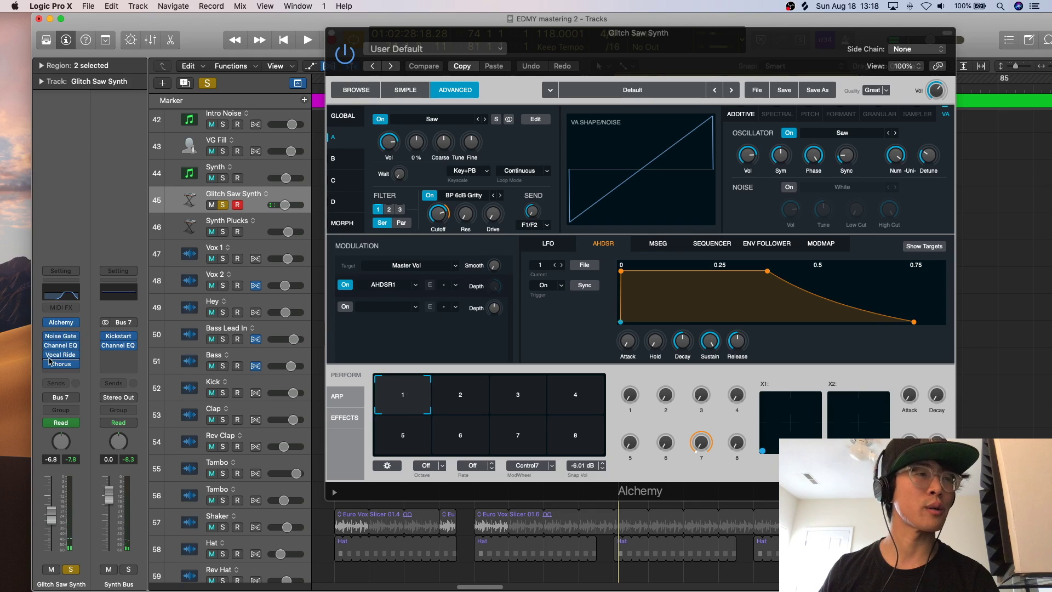
pyautogui.press('space')
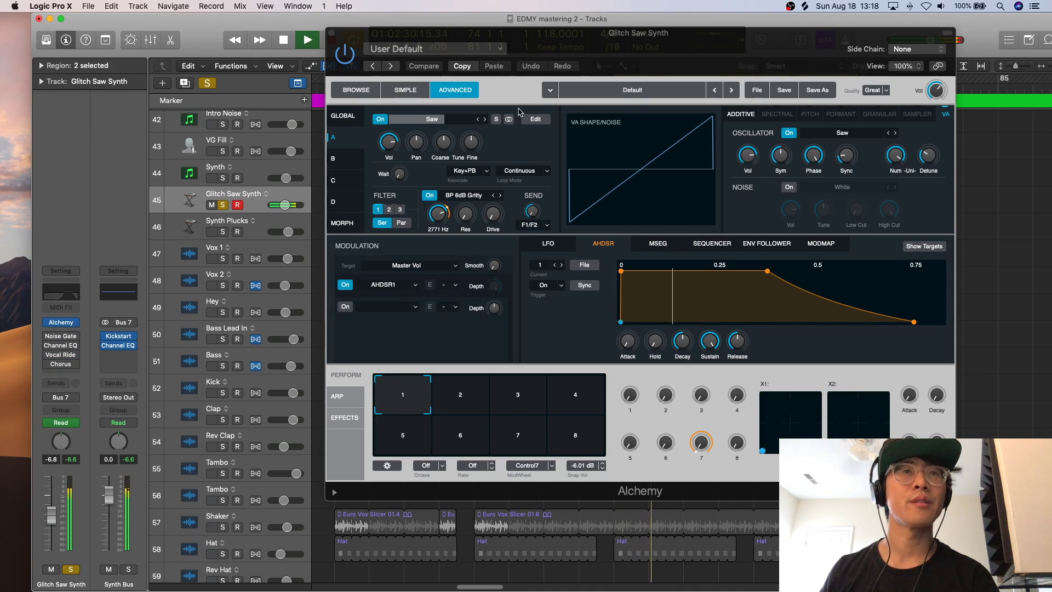
pyautogui.press('space')
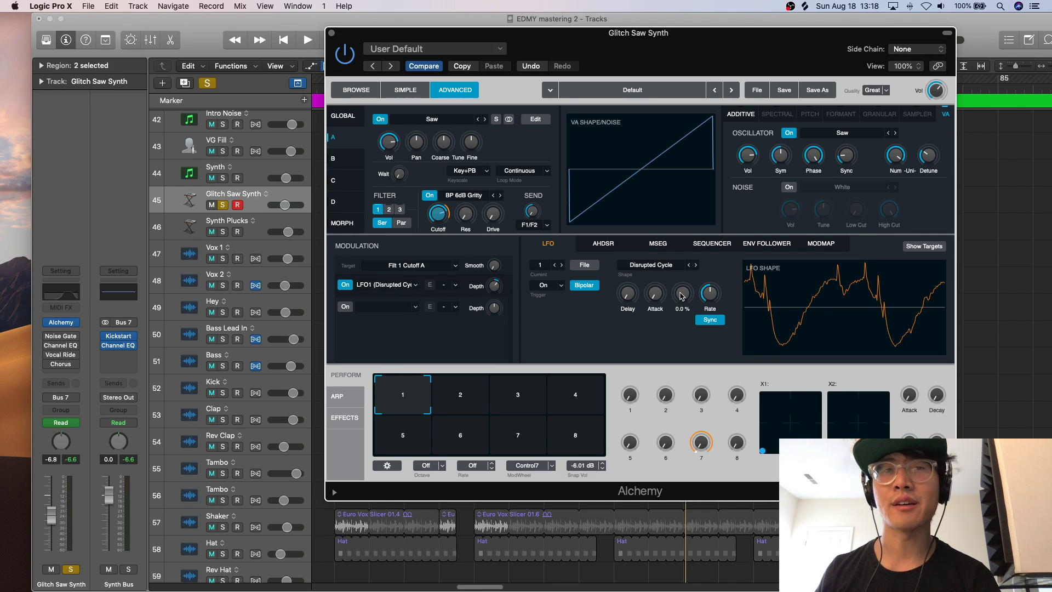
# - Play the dry synth while examining the Disrupted Cycle LFO on source A's filter cutoff, and close the Alchemy window
pyautogui.press('space')
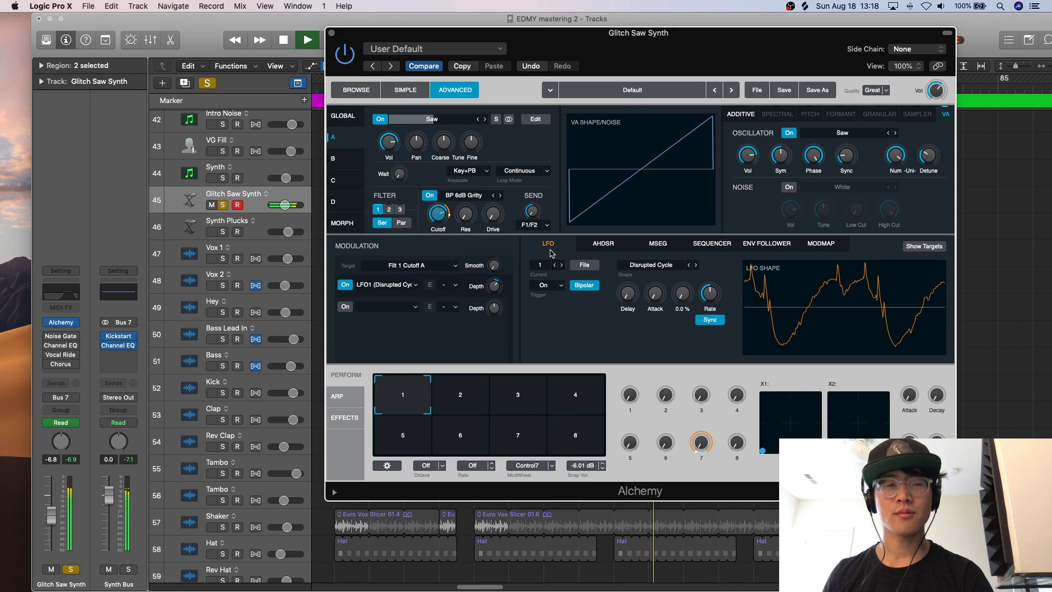
pyautogui.press('space')
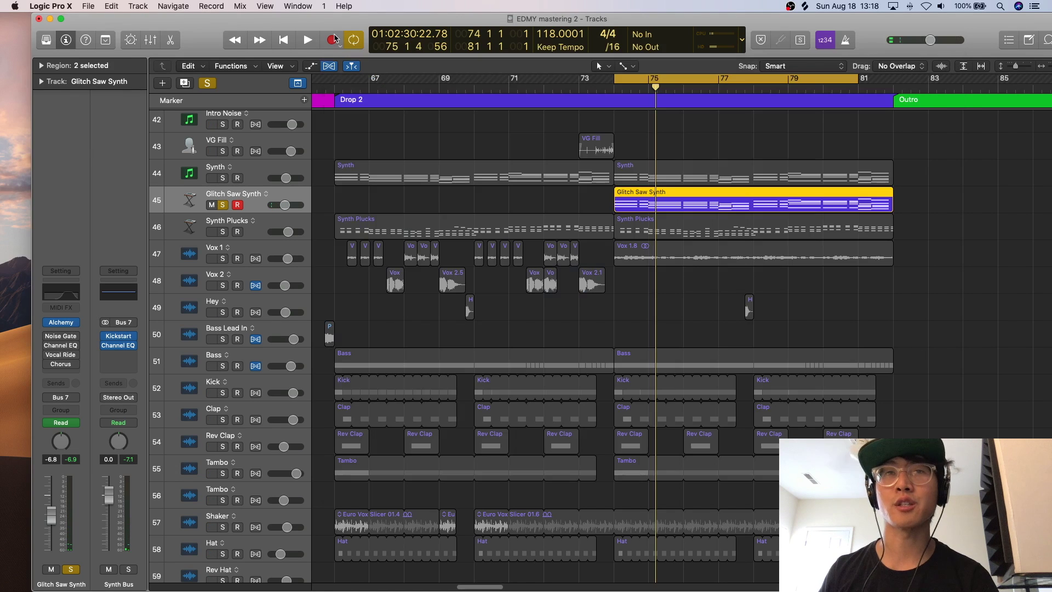
pyautogui.click(332, 33)
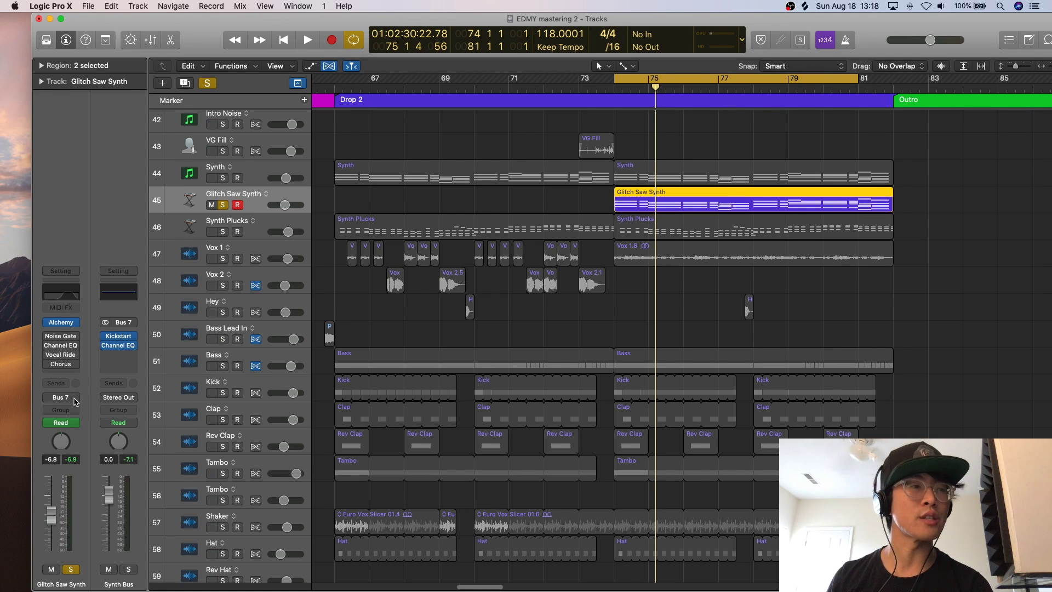
pyautogui.scroll(-10, 622, 292)
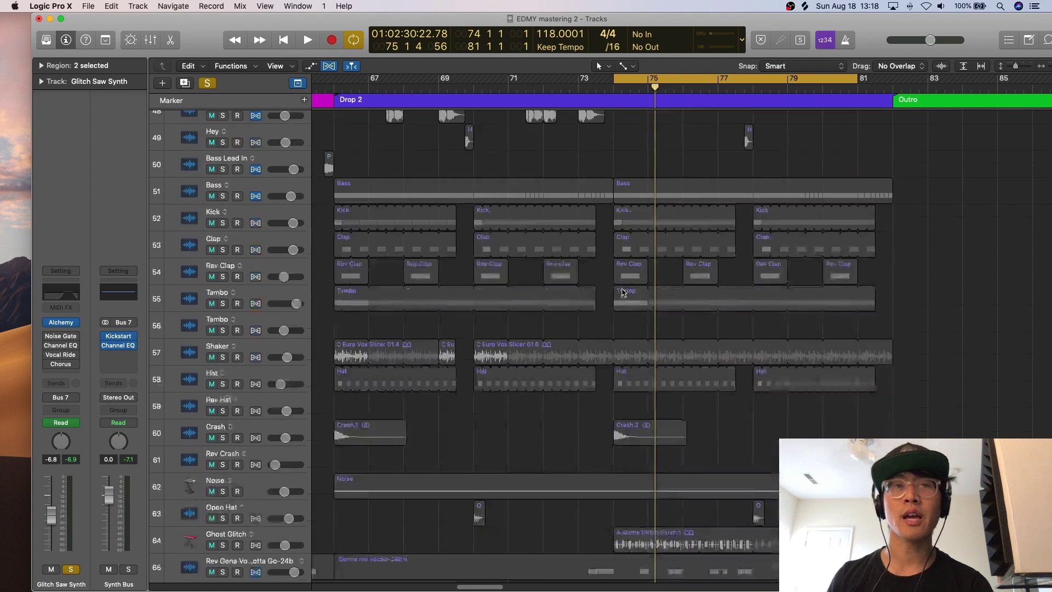
# - Re-enable the Noise Gate on the Glitch Saw Synth and solo the Ghost Glitch track
pyautogui.scroll(-5, 623, 292)
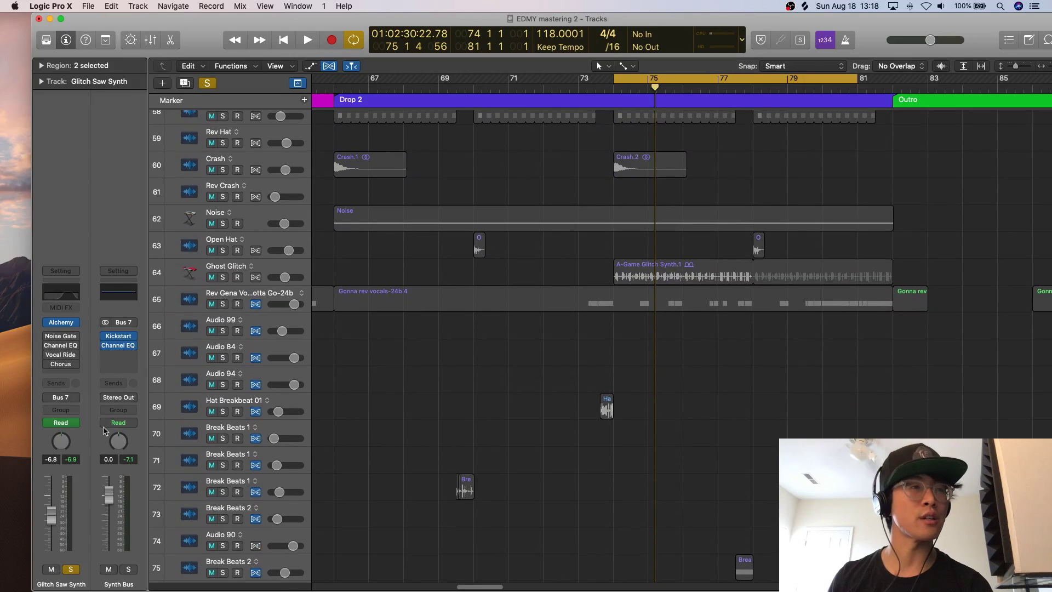
pyautogui.moveTo(45, 337)
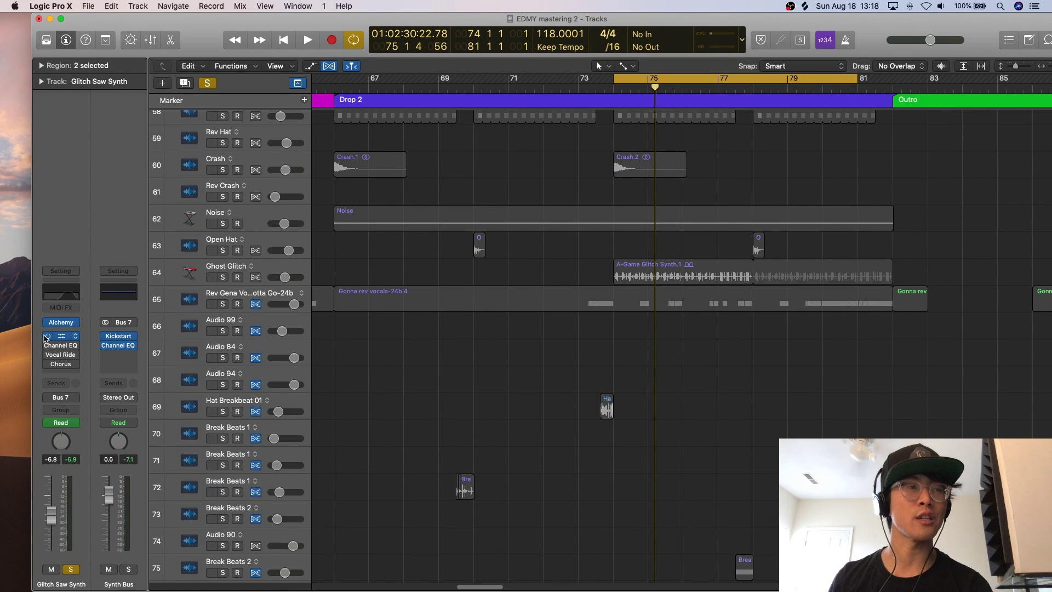
pyautogui.scroll(-1, 513, 363)
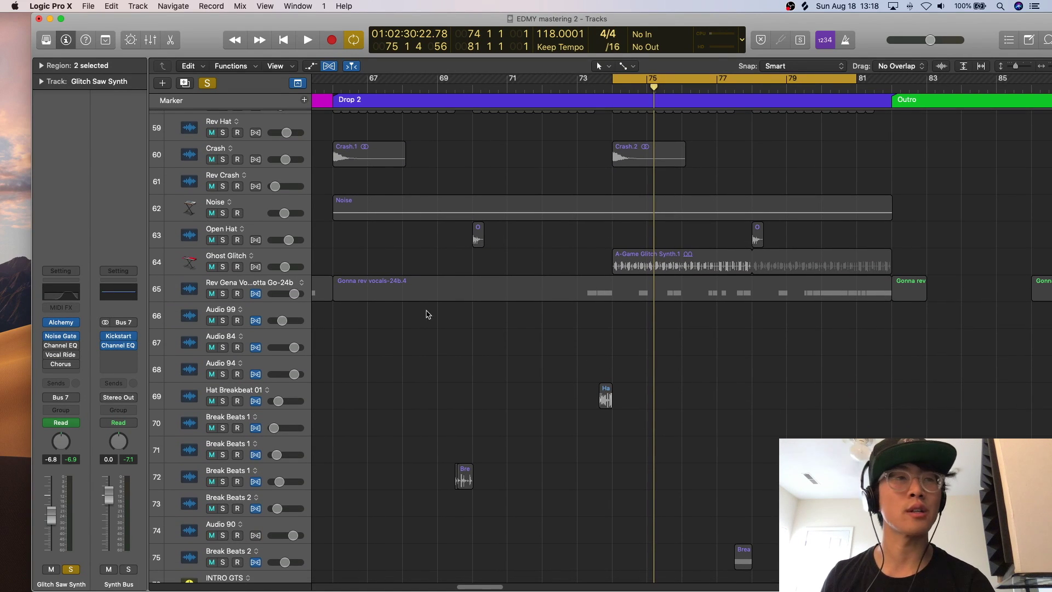
pyautogui.click(246, 268)
pyautogui.scroll(12, 325, 218)
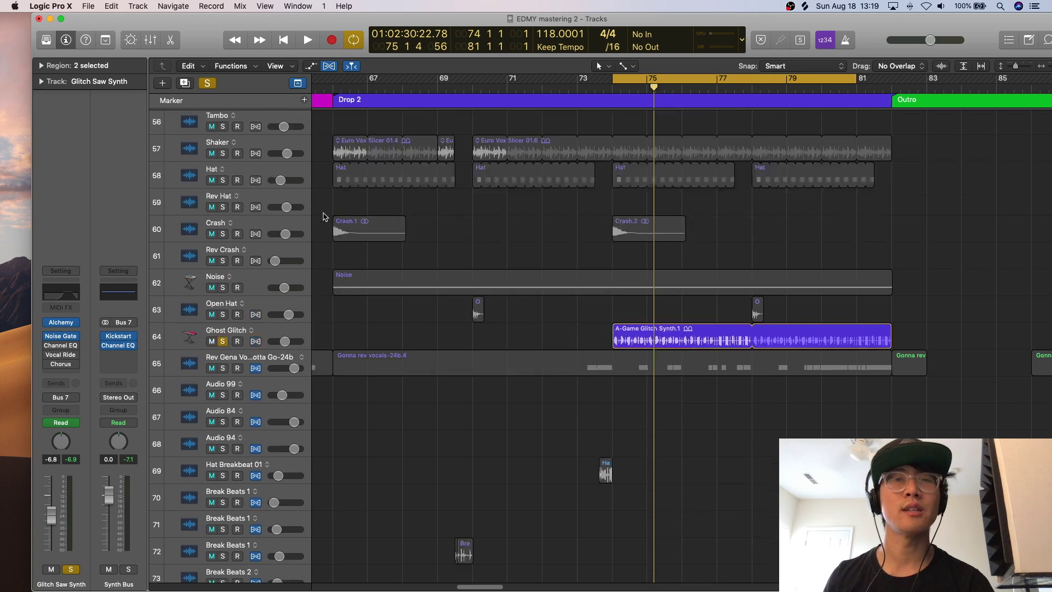
pyautogui.scroll(3, 325, 218)
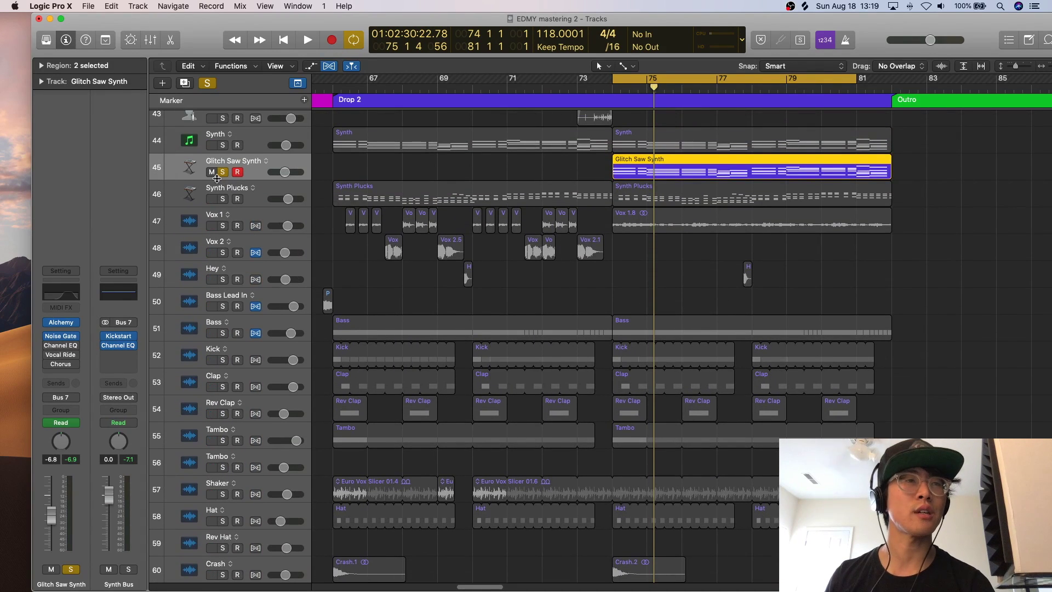
# - Unsolo the Glitch Saw Synth, play with only Ghost Glitch soloed, and select the Ghost Glitch track
pyautogui.click(223, 173)
pyautogui.press('space')
pyautogui.scroll(-14, 349, 296)
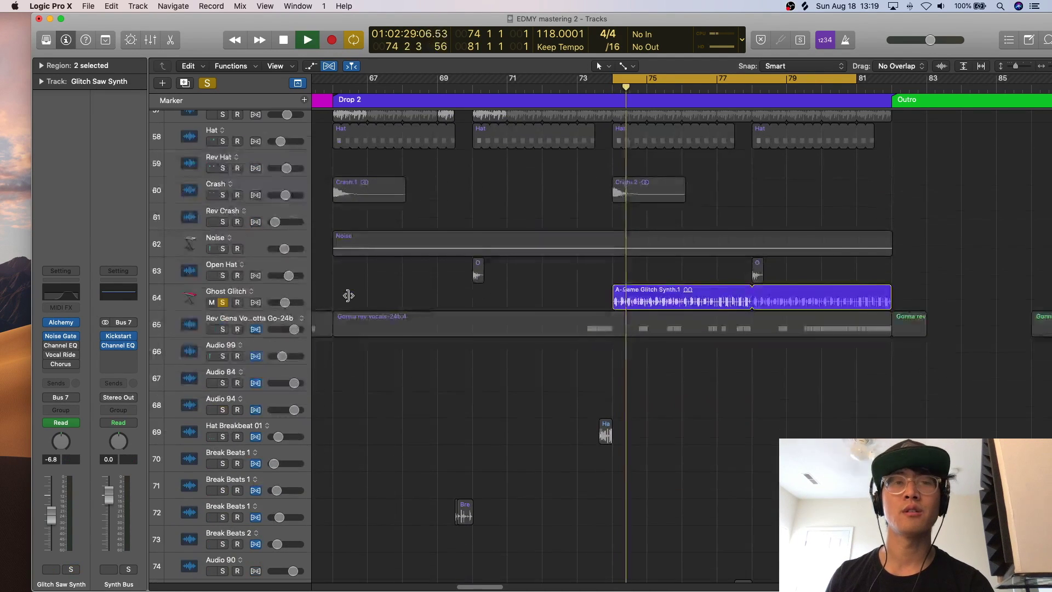
pyautogui.press('space')
pyautogui.click(257, 299)
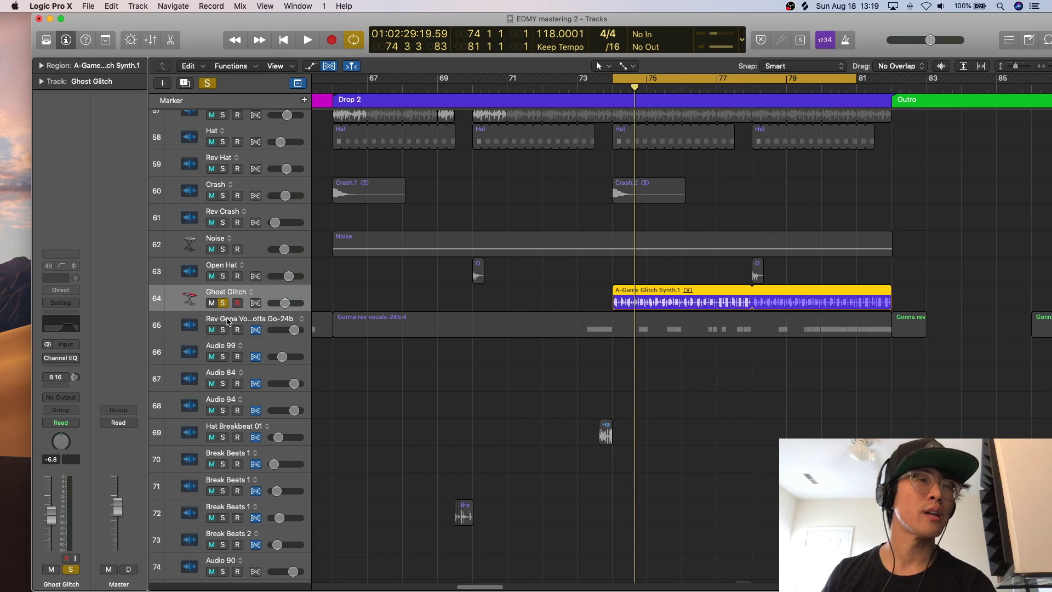
# - Route Ghost Glitch to Stereo Output, play it alone, and return its routing to No Output
pyautogui.click(75, 399)
pyautogui.moveTo(77, 418)
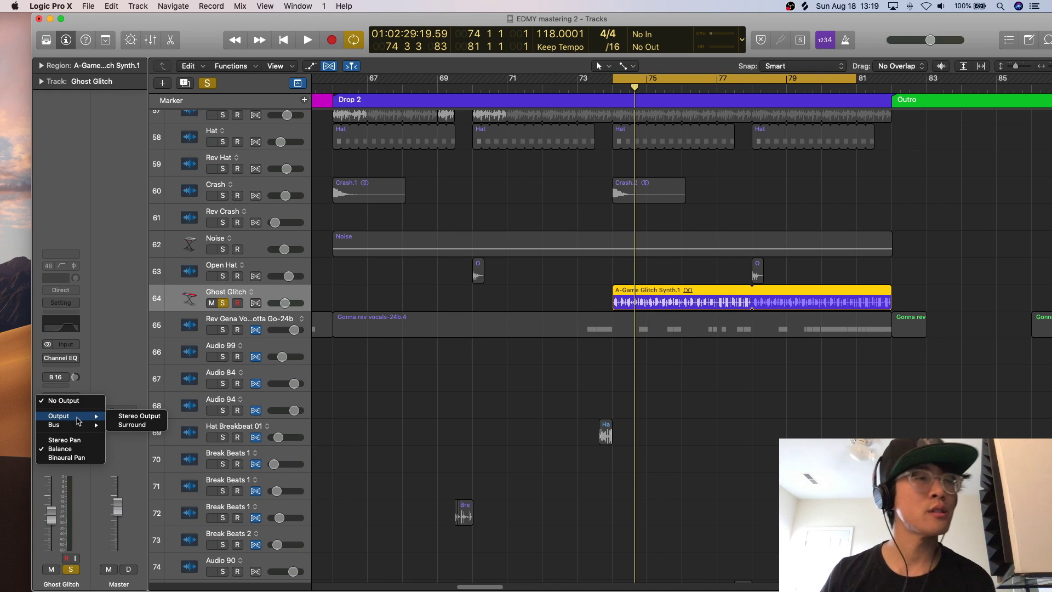
pyautogui.click(131, 415)
pyautogui.press('space')
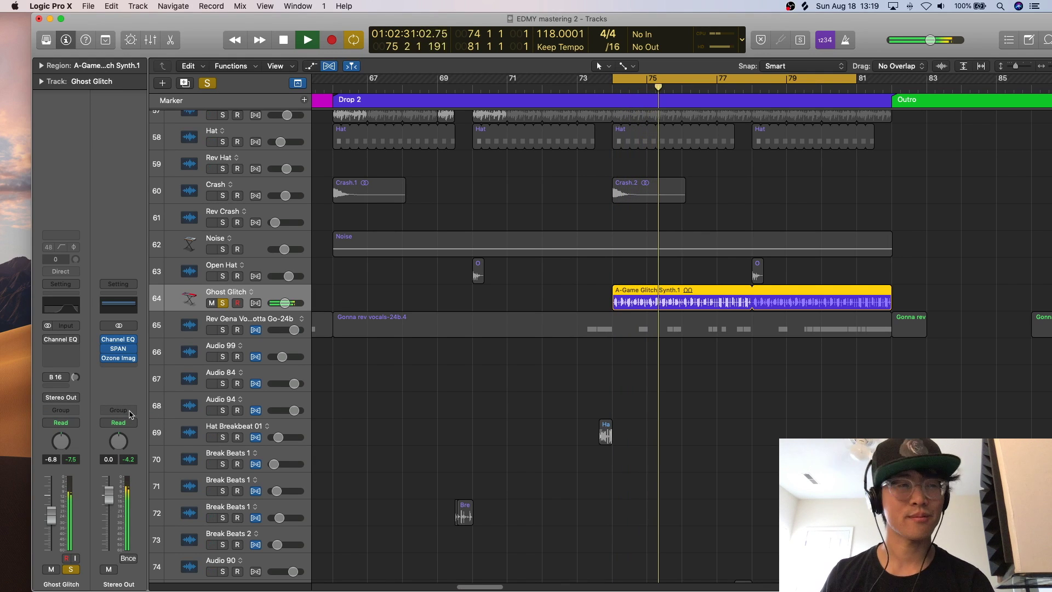
pyautogui.press('space')
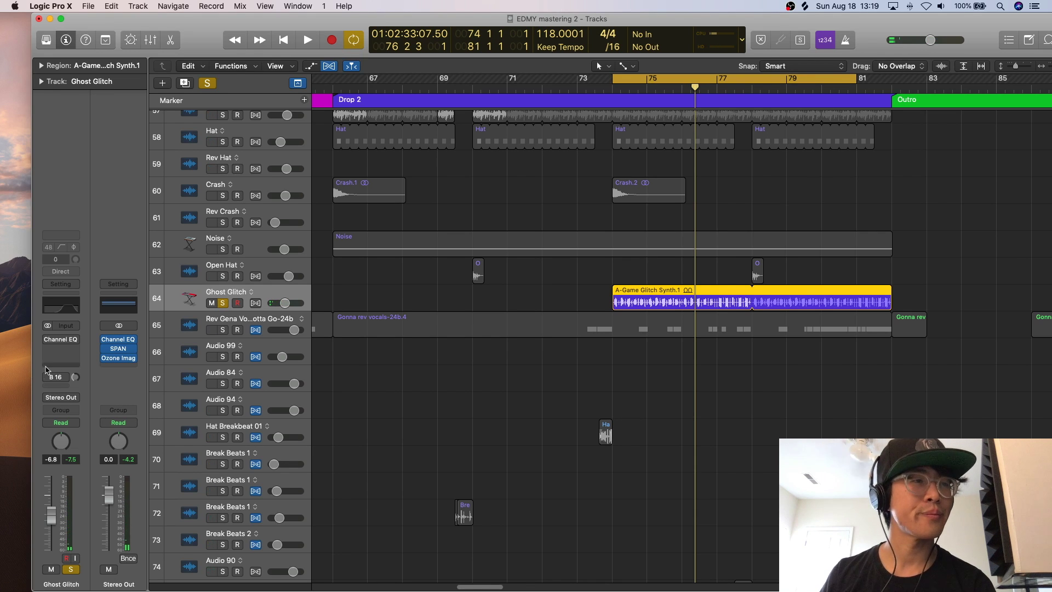
pyautogui.click(61, 397)
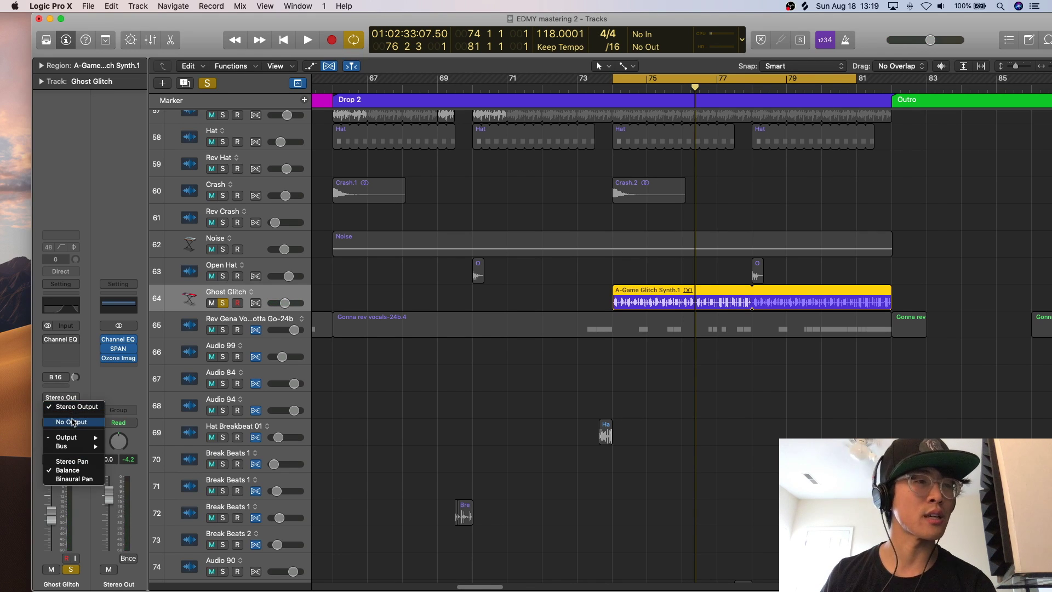
pyautogui.click(71, 422)
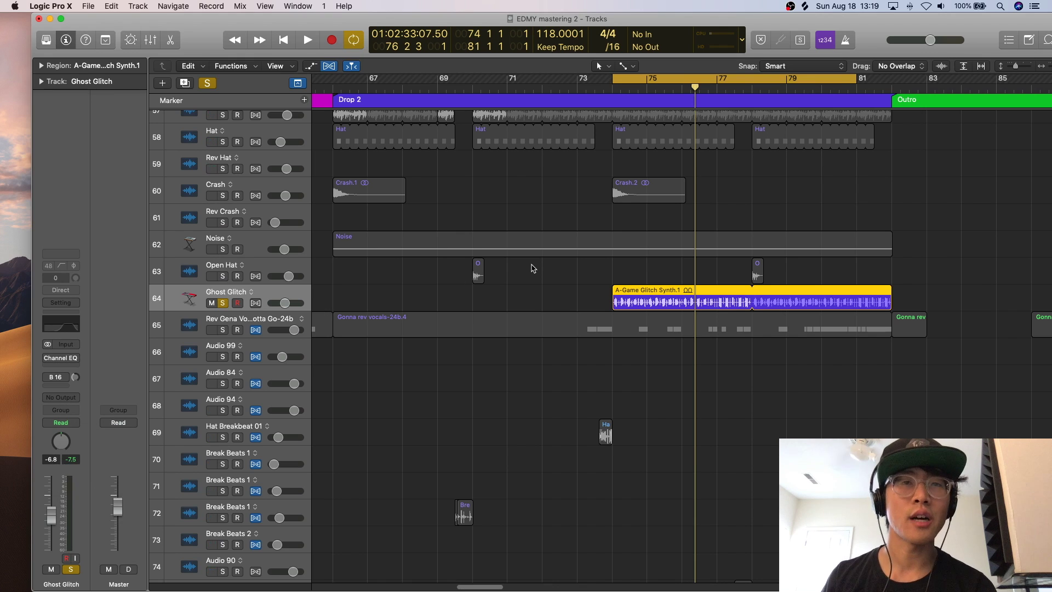
# - Solo and select the Glitch Saw Synth track, open its Noise Gate, and play the gated part
pyautogui.scroll(7, 514, 274)
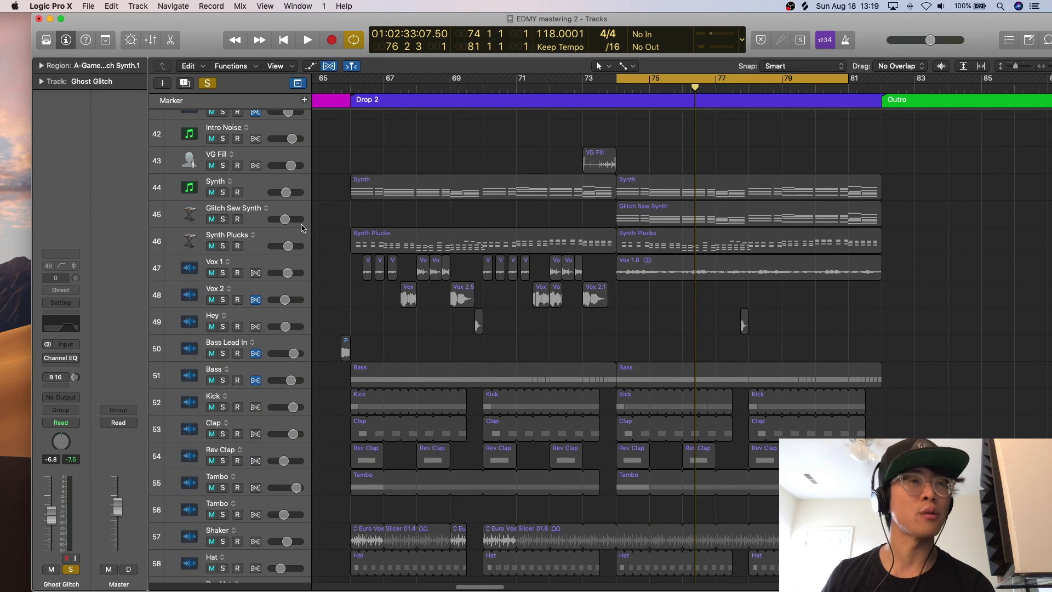
pyautogui.click(223, 219)
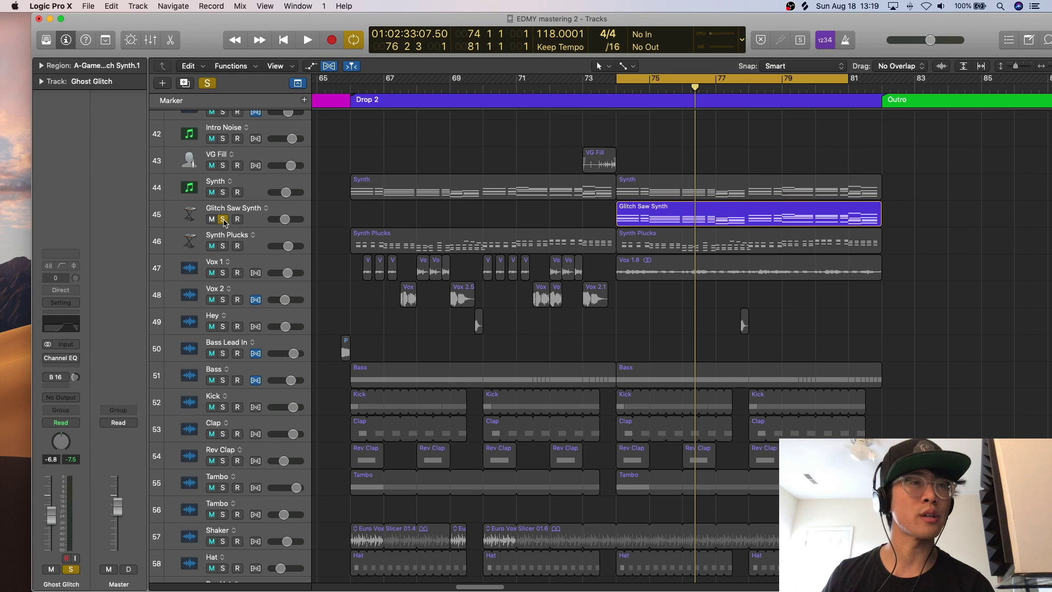
pyautogui.click(185, 221)
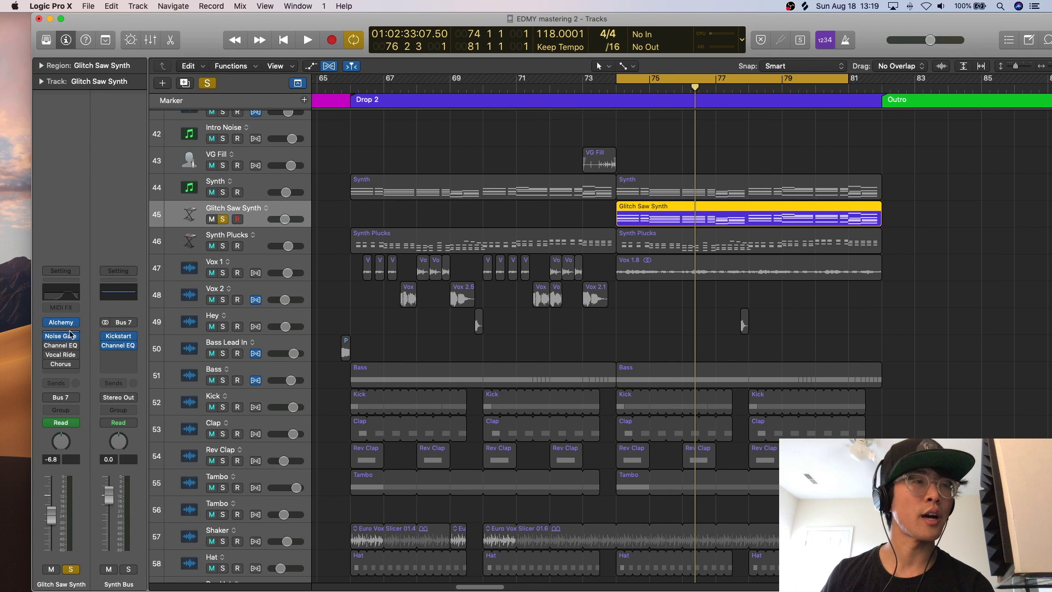
pyautogui.click(70, 336)
pyautogui.moveTo(270, 51); pyautogui.dragTo(458, 47)
pyautogui.press('space')
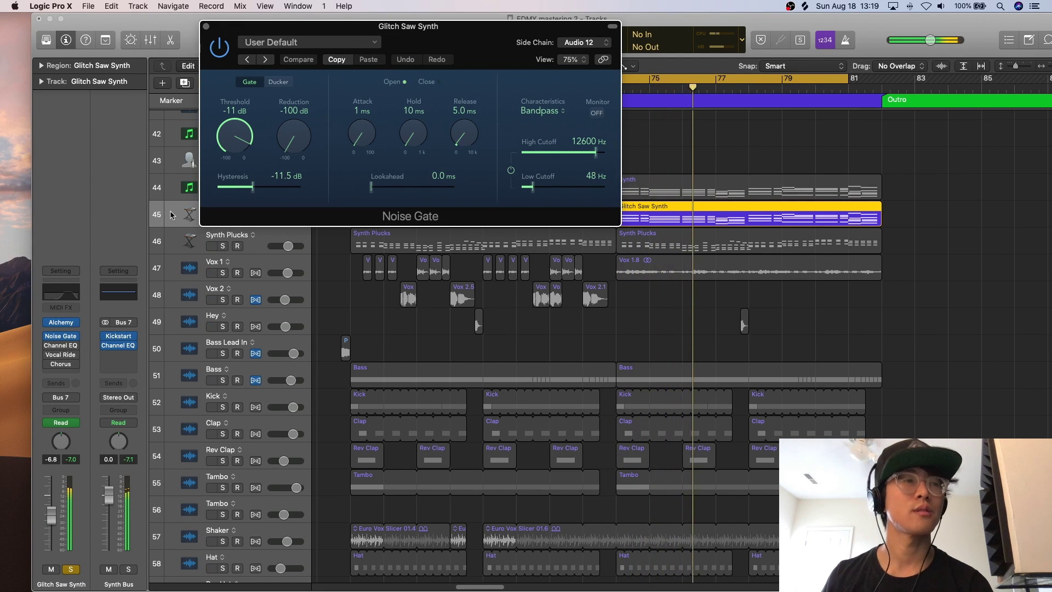
# - Examine the Noise Gate's threshold and side chain, play the part while toggling the gate, and close the plug-in
pyautogui.moveTo(63, 341)
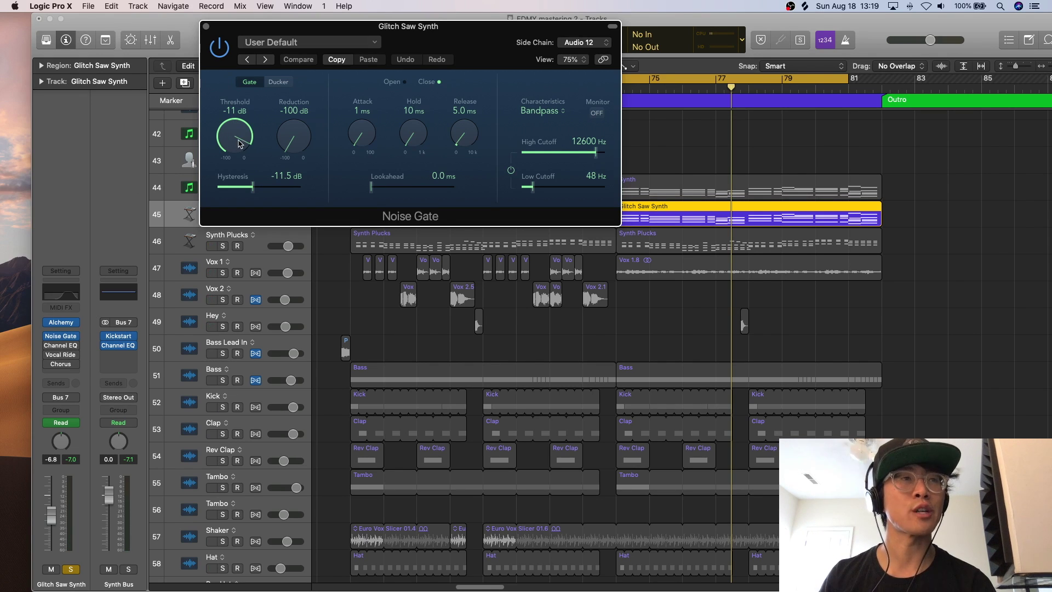
pyautogui.press('space')
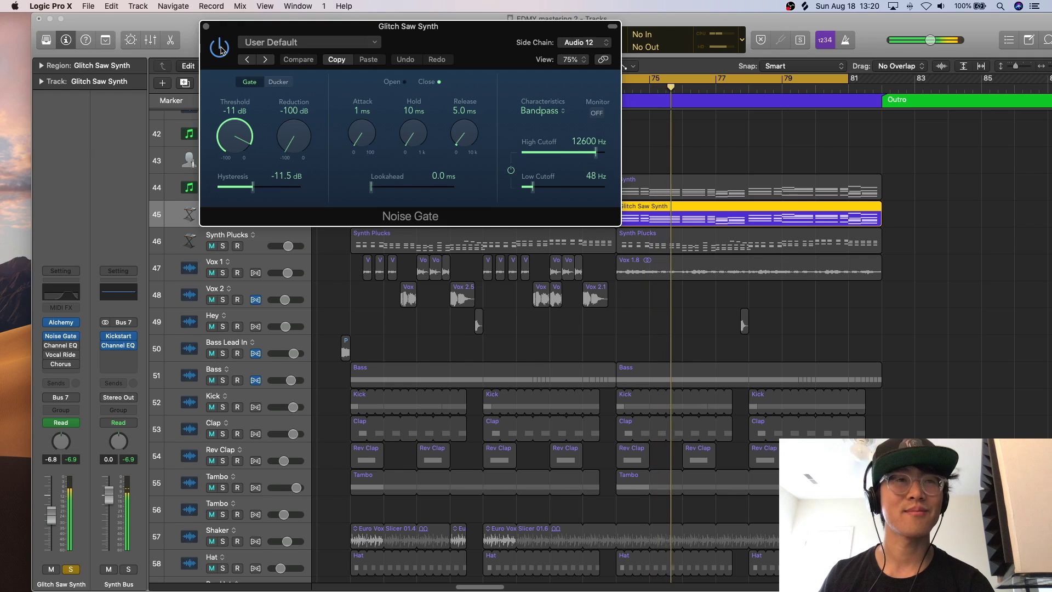
pyautogui.click(221, 49)
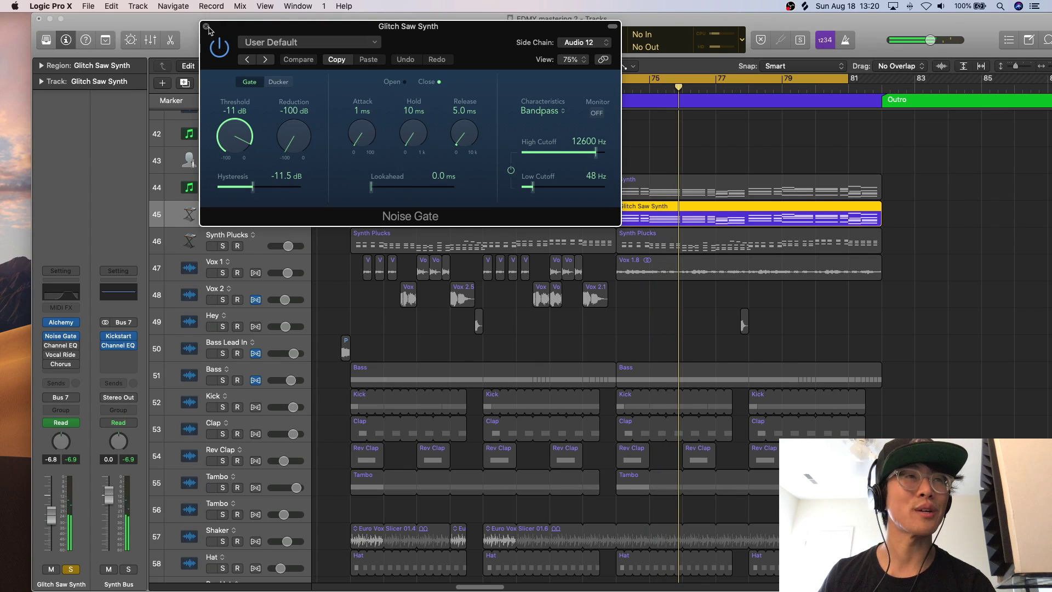
pyautogui.click(206, 27)
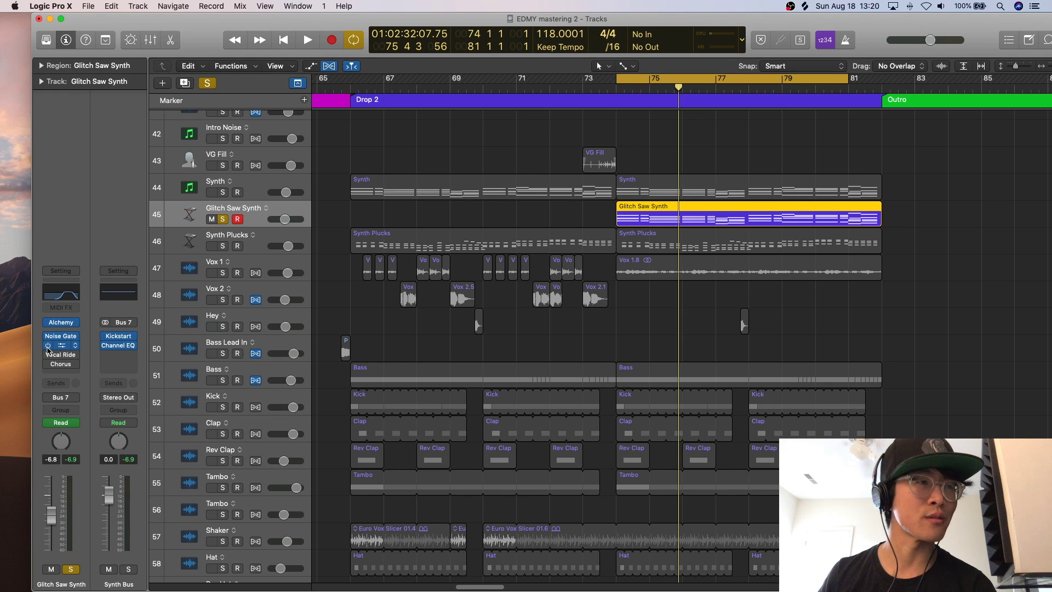
# - Re-enable Channel EQ and Vocal Ride on the Glitch Saw Synth, playing the part while examining Vocal Rider
pyautogui.press('space')
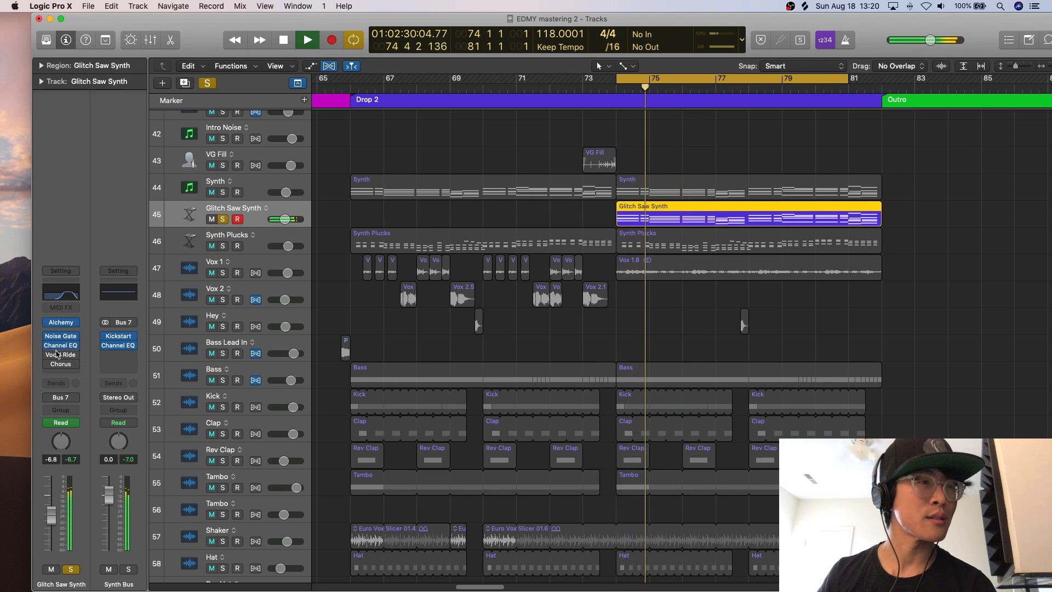
pyautogui.press('space')
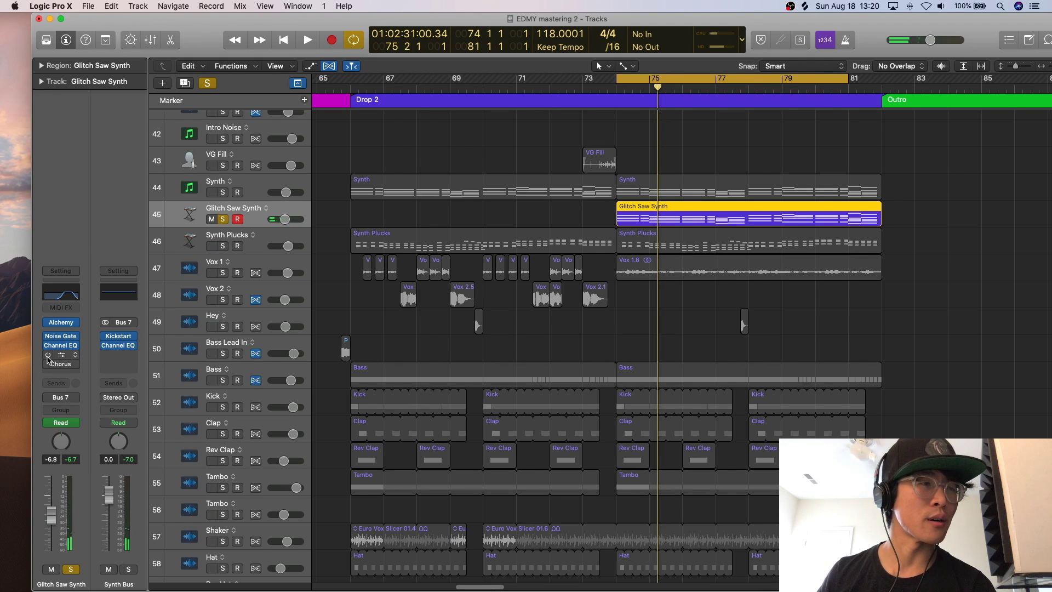
pyautogui.click(57, 354)
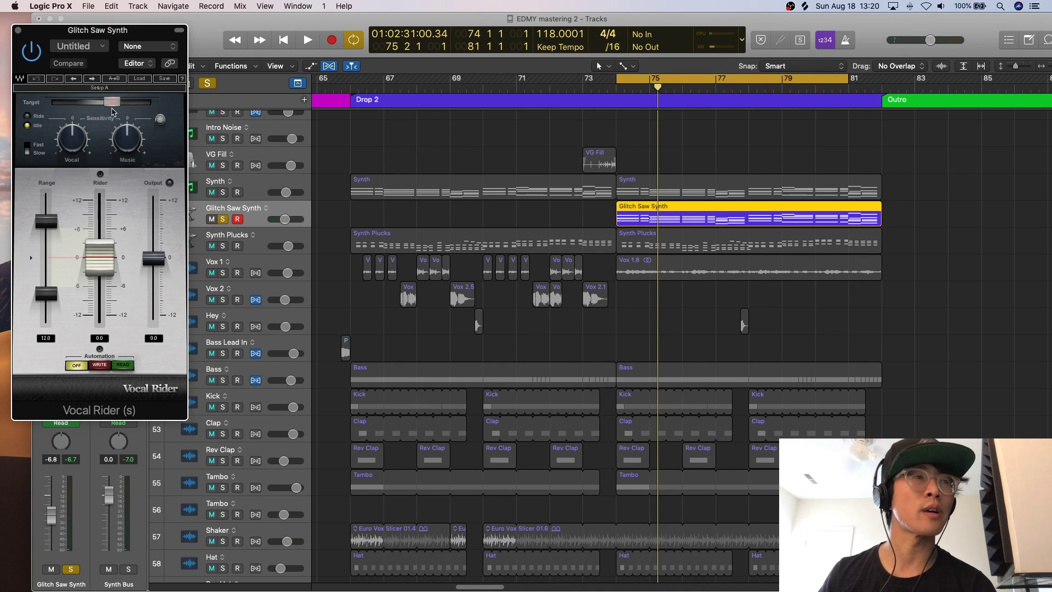
pyautogui.moveTo(113, 32); pyautogui.dragTo(223, 28)
pyautogui.press('space')
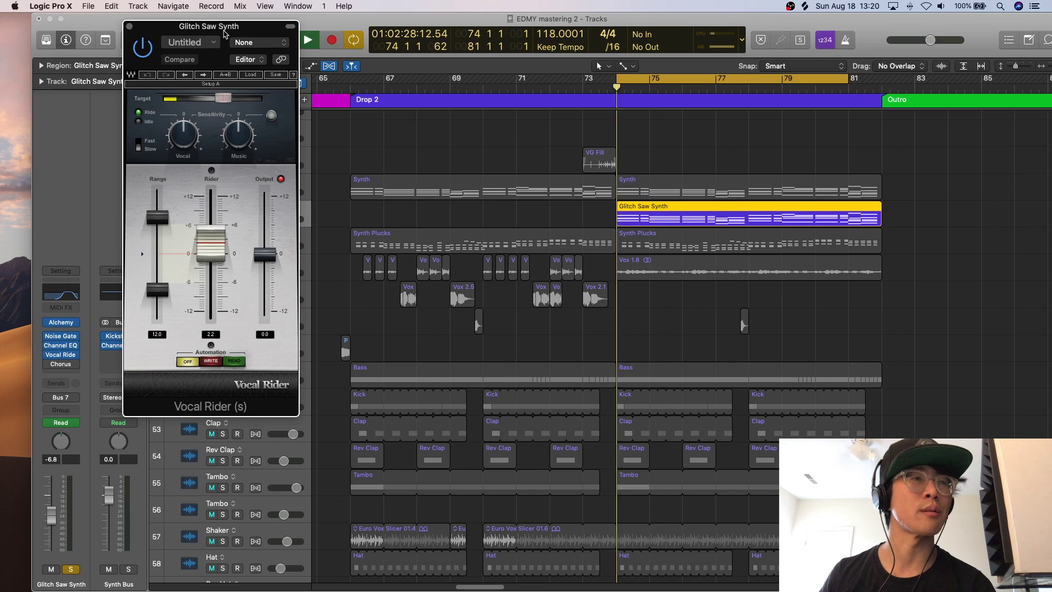
pyautogui.click(129, 27)
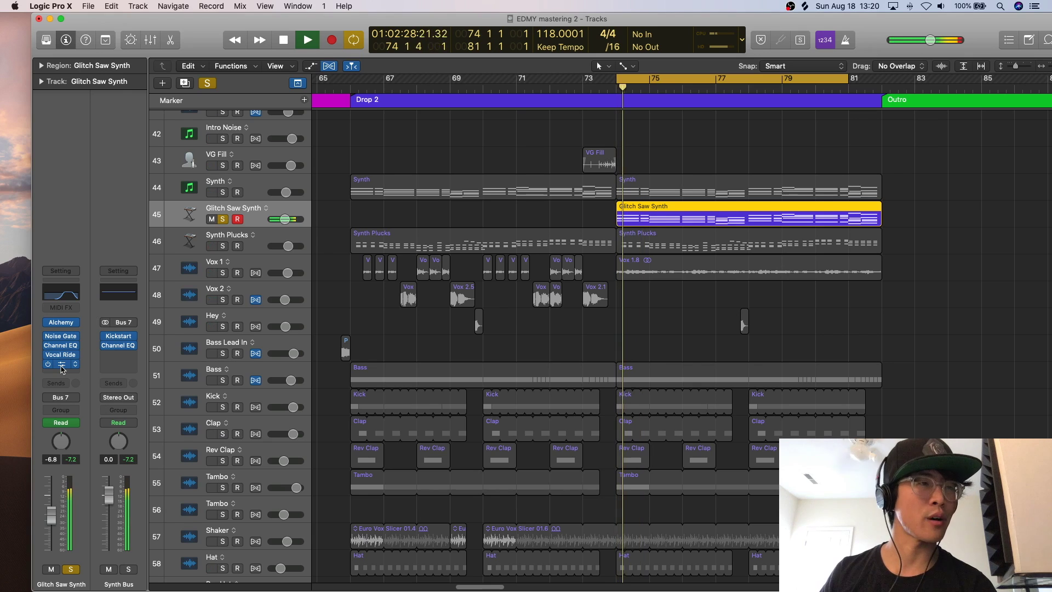
# - Re-enable Chorus on the Glitch Saw Synth, play the complete effect chain, and clear all solos
pyautogui.press('space')
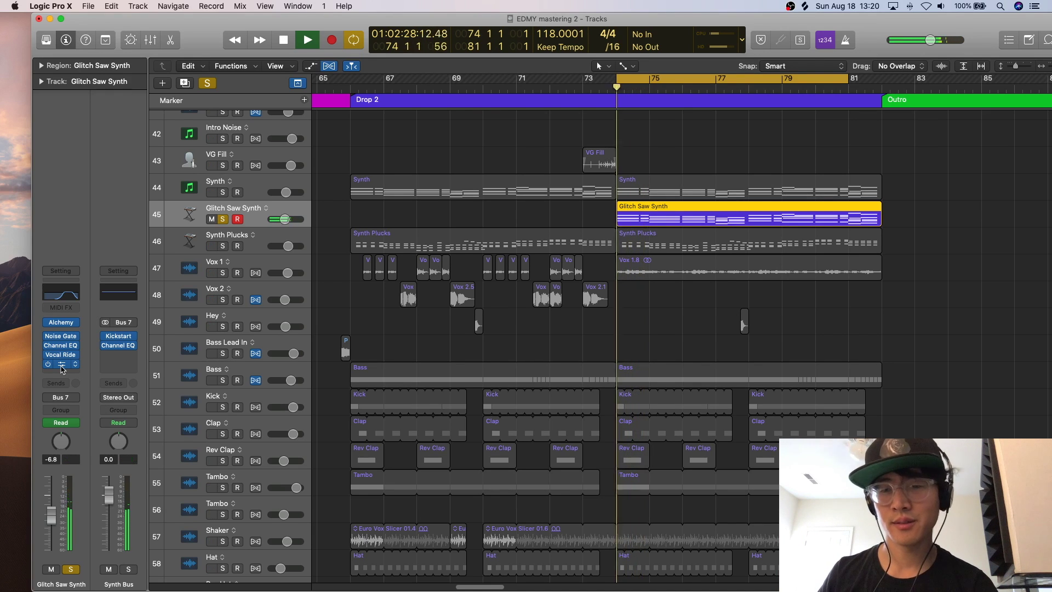
pyautogui.press('space')
pyautogui.click(224, 218)
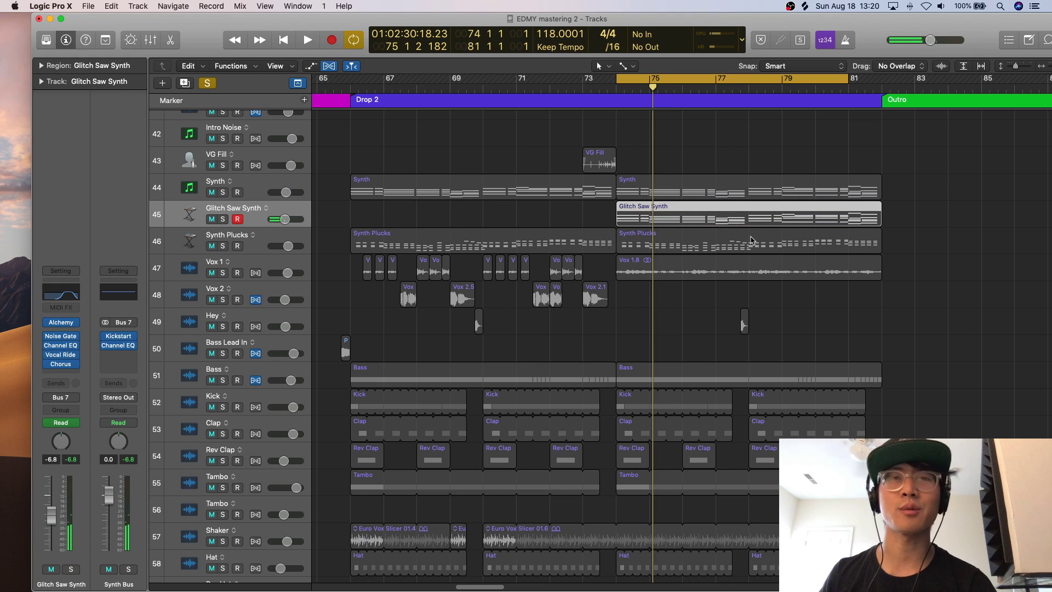
pyautogui.press('super+Left')
pyautogui.press('super+Left')
pyautogui.click(207, 83)
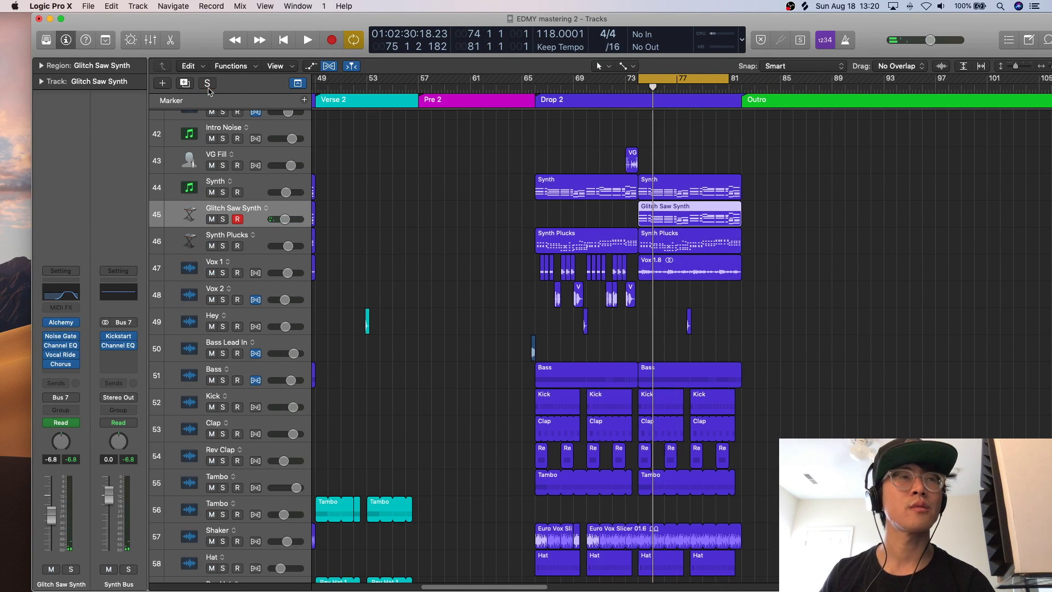
# - Cycle from bar 81 to bar 96 and play the end of Drop 2 and part of the Outro
pyautogui.hscroll(5, 722, 135)
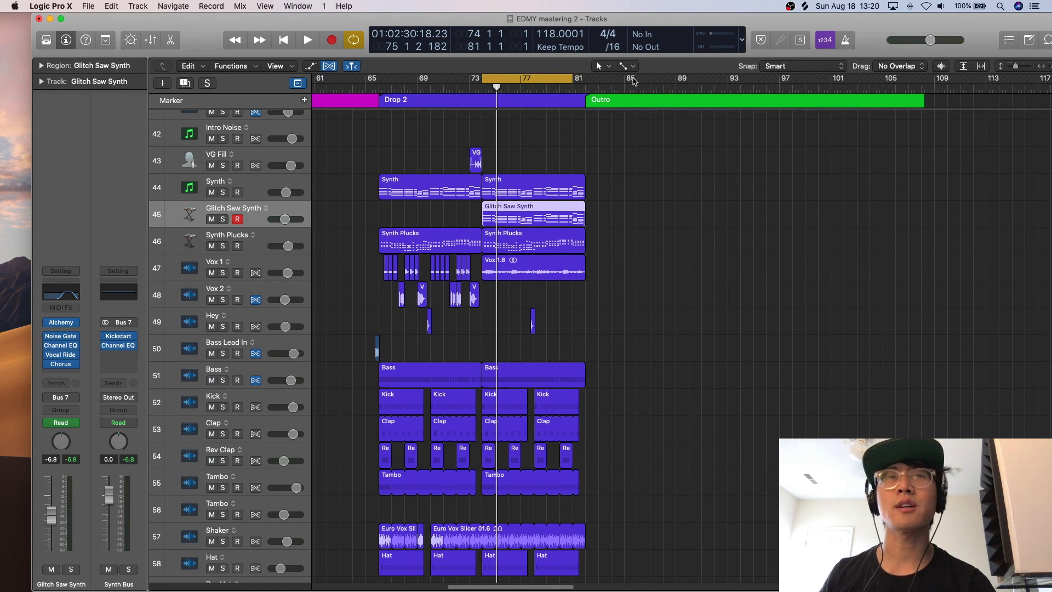
pyautogui.moveTo(579, 81); pyautogui.dragTo(766, 80)
pyautogui.press('space')
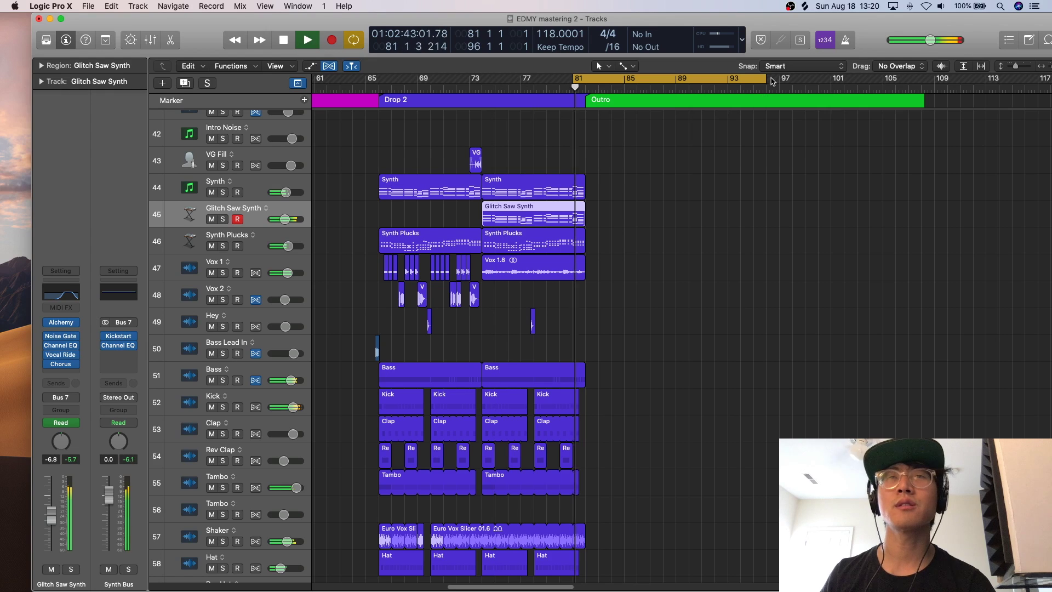
pyautogui.click(727, 88)
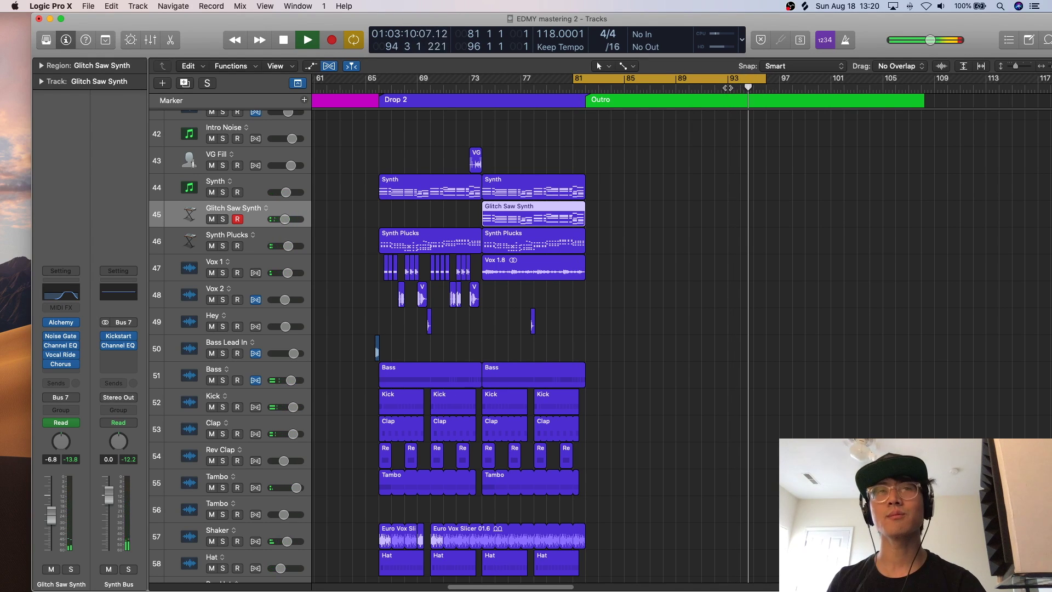
pyautogui.press('space')
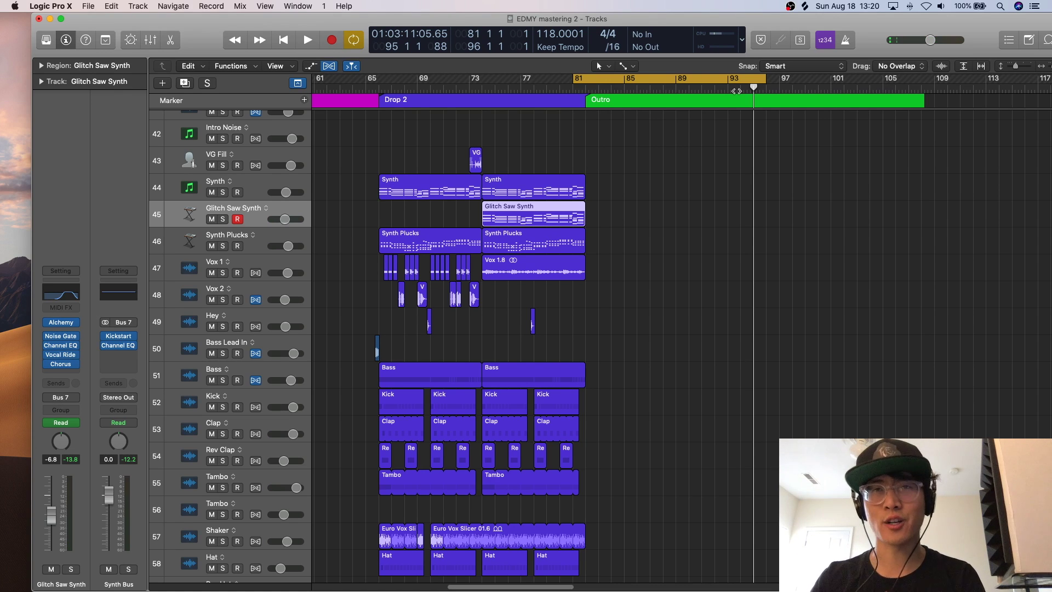
# - Cycle the Outro from bar 91 to bar 106 and play its Guitar track soloed and with the full arrangement
pyautogui.scroll(-15, 759, 170)
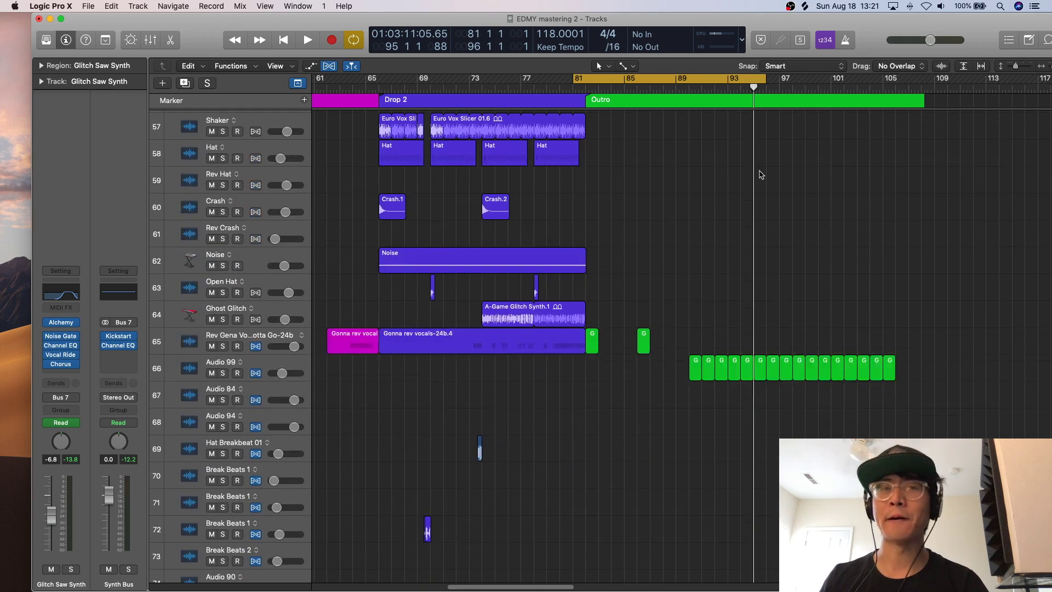
pyautogui.scroll(-20, 760, 175)
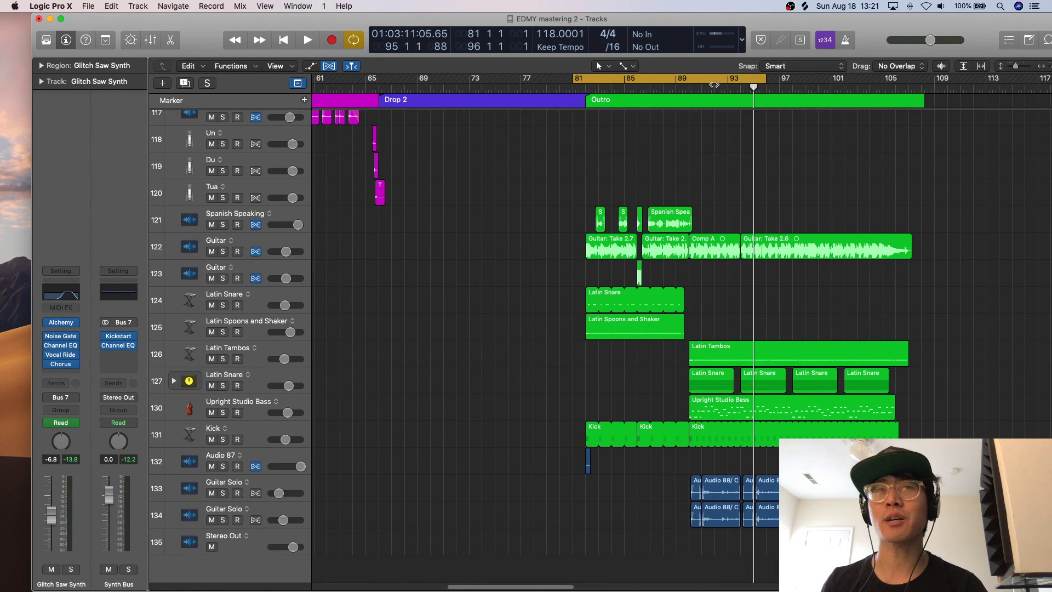
pyautogui.moveTo(715, 86); pyautogui.dragTo(842, 80)
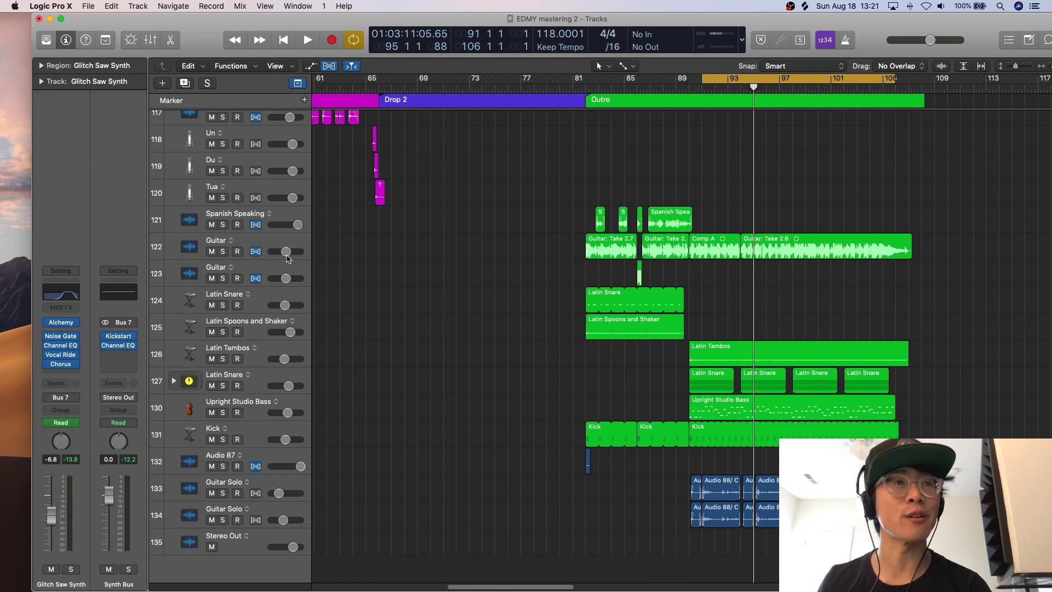
pyautogui.click(228, 251)
pyautogui.press('space')
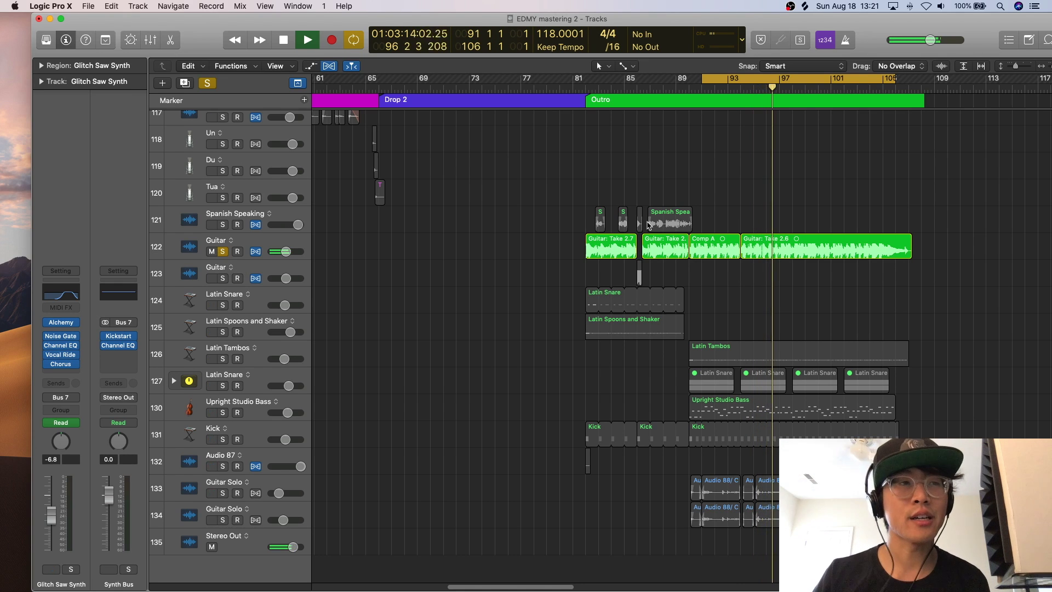
pyautogui.click(222, 255)
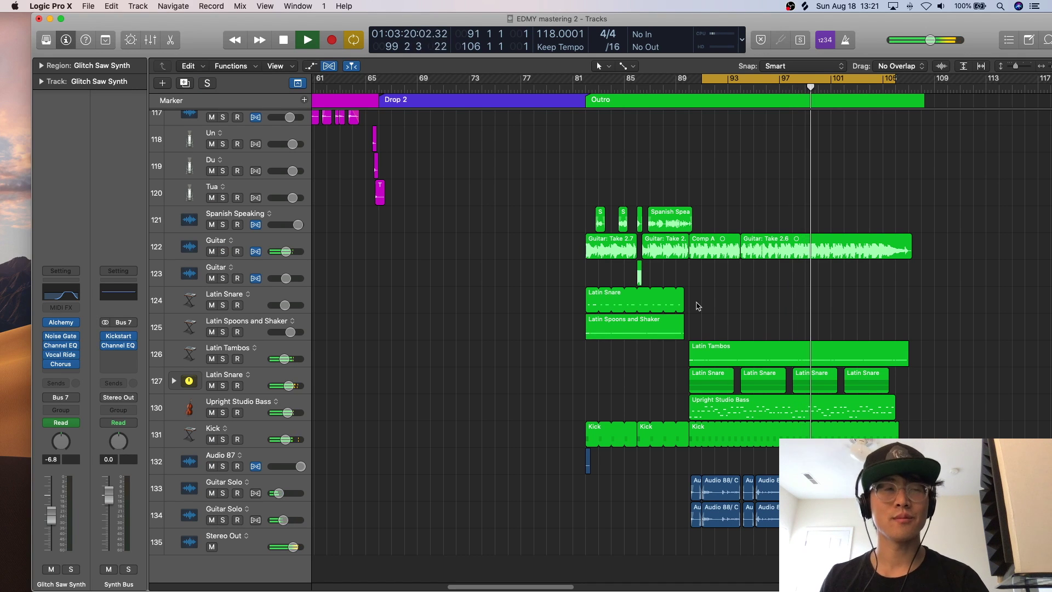
pyautogui.press('space')
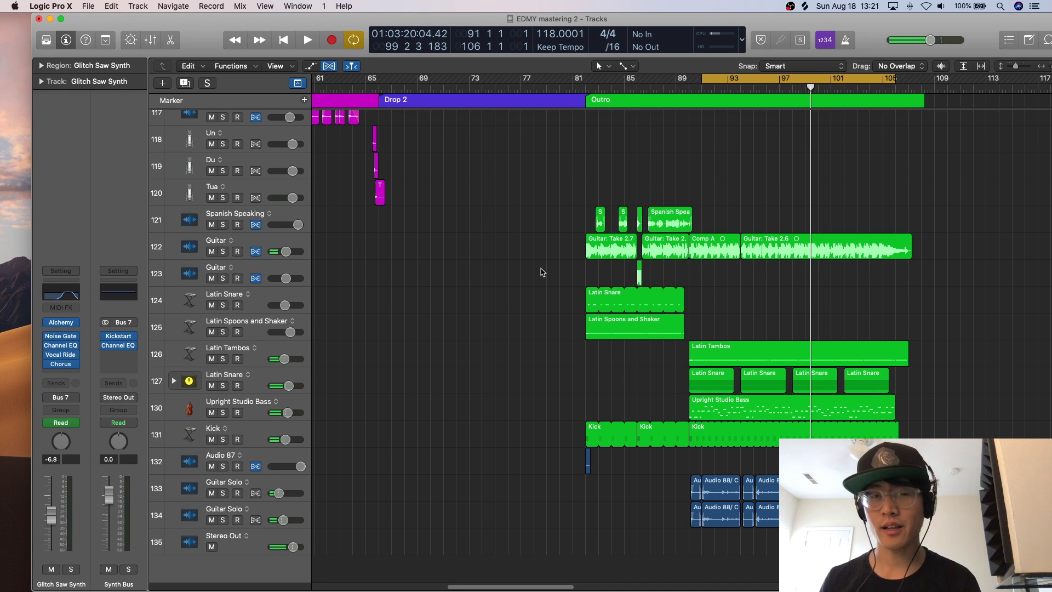